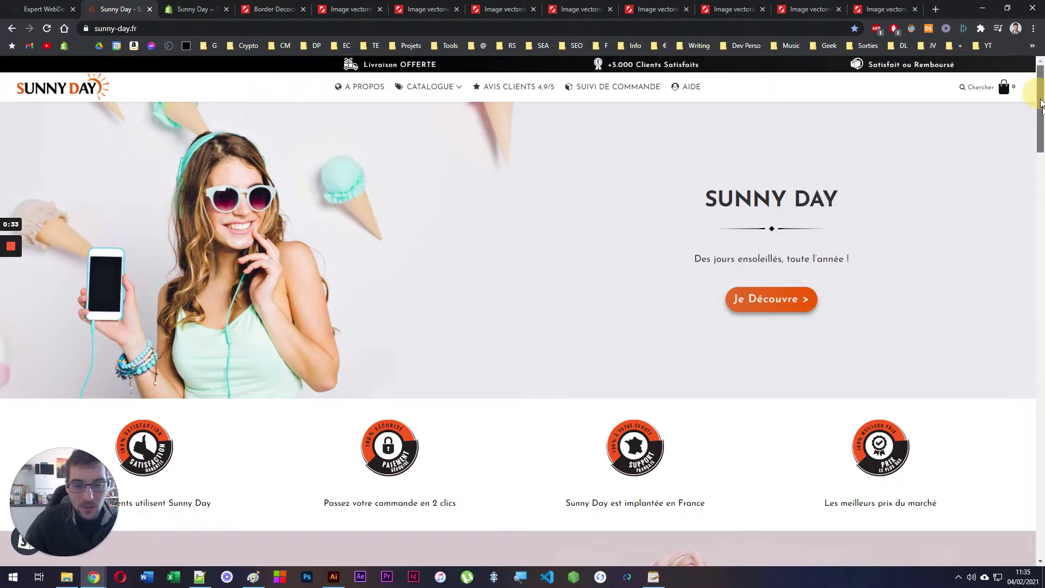
Review the whole Sunny Day homepage from the main banner down to the quote form and footer, and return to its start
{"action": "scroll", "coordinate": [1037, 97], "scroll_direction": "down", "scroll_amount": 7}
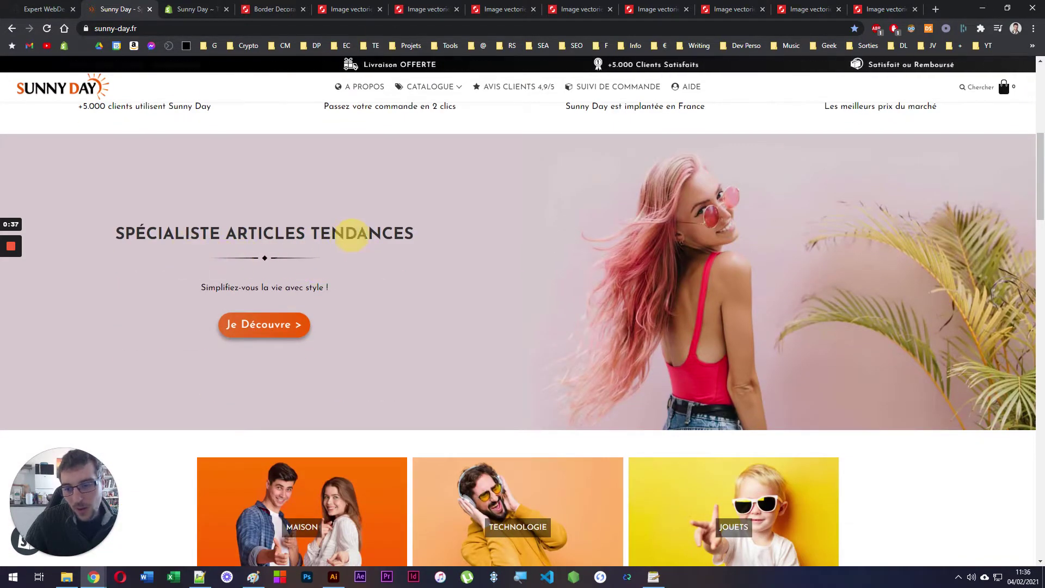
{"action": "scroll", "coordinate": [369, 228], "scroll_direction": "down", "scroll_amount": 5}
{"action": "scroll", "coordinate": [369, 228], "scroll_direction": "down", "scroll_amount": 14}
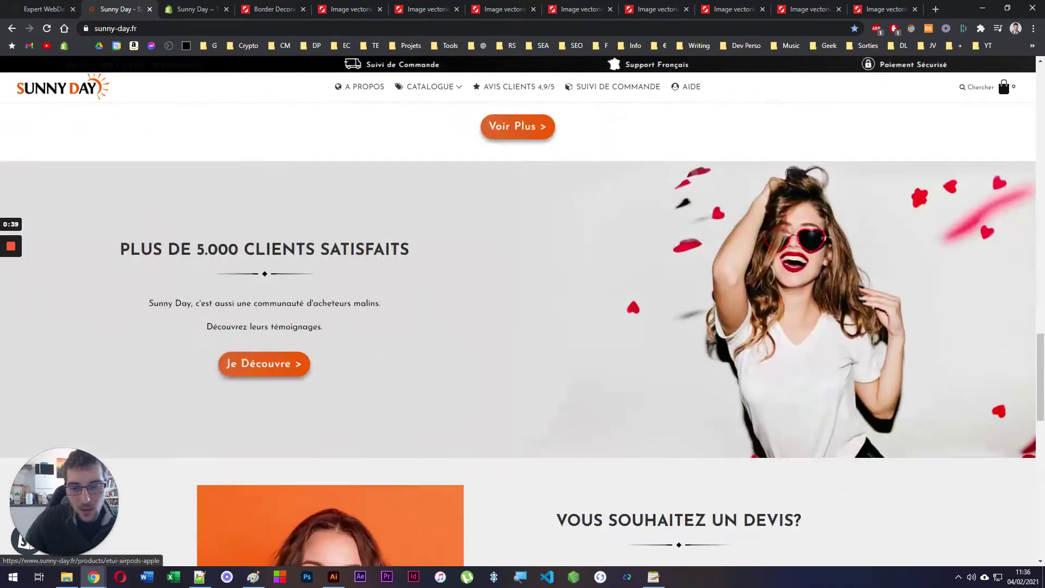
{"action": "scroll", "coordinate": [434, 226], "scroll_direction": "down", "scroll_amount": 8}
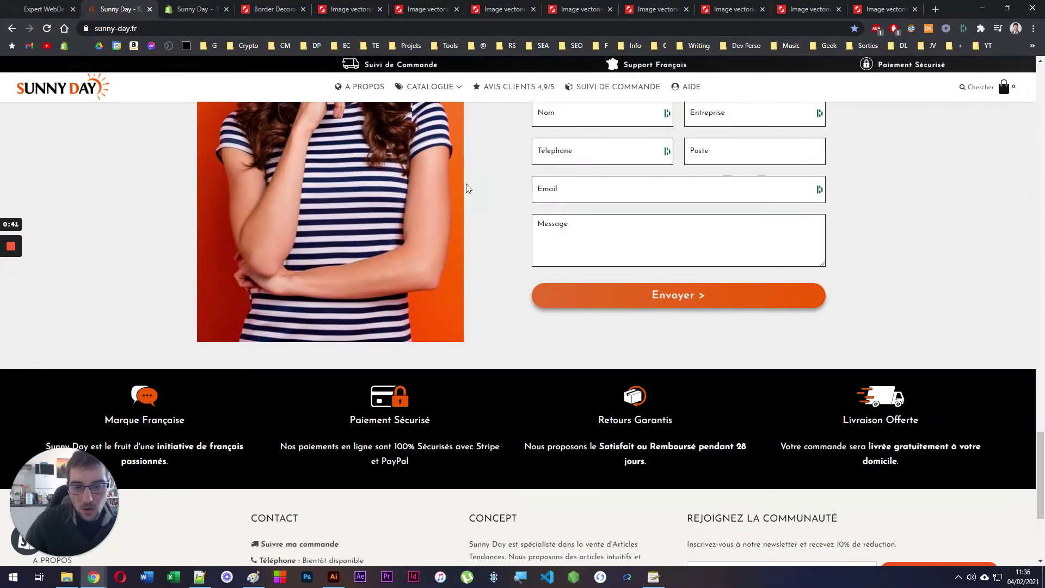
{"action": "scroll", "coordinate": [467, 187], "scroll_direction": "up", "scroll_amount": 10}
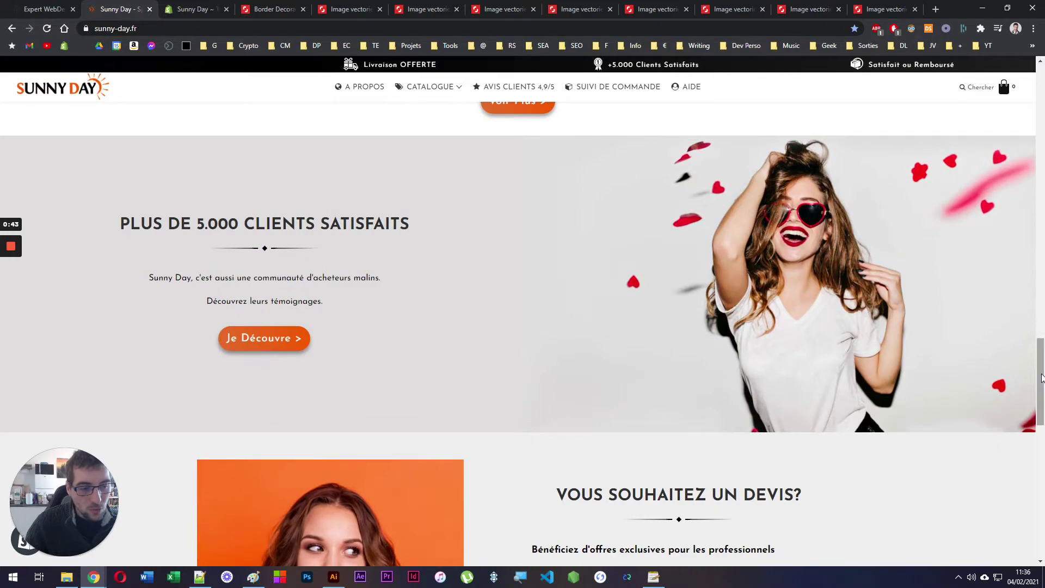
{"action": "left_click_drag", "start_coordinate": [1036, 377], "coordinate": [1037, 87]}
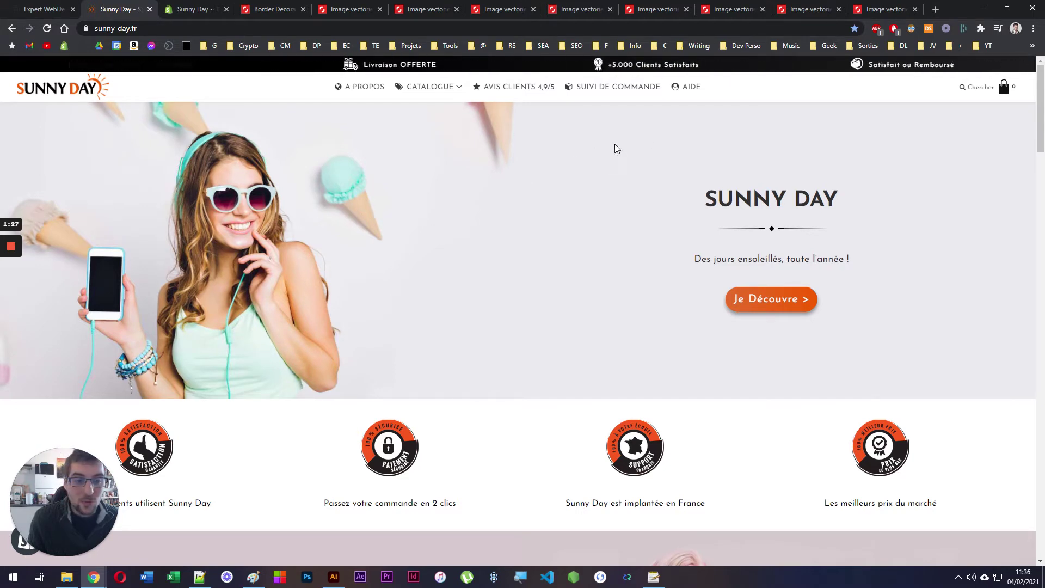
Examine the Sunny Day logo, the four round trust badges and the decorative separators under the homepage headings
{"action": "left_click", "coordinate": [82, 87]}
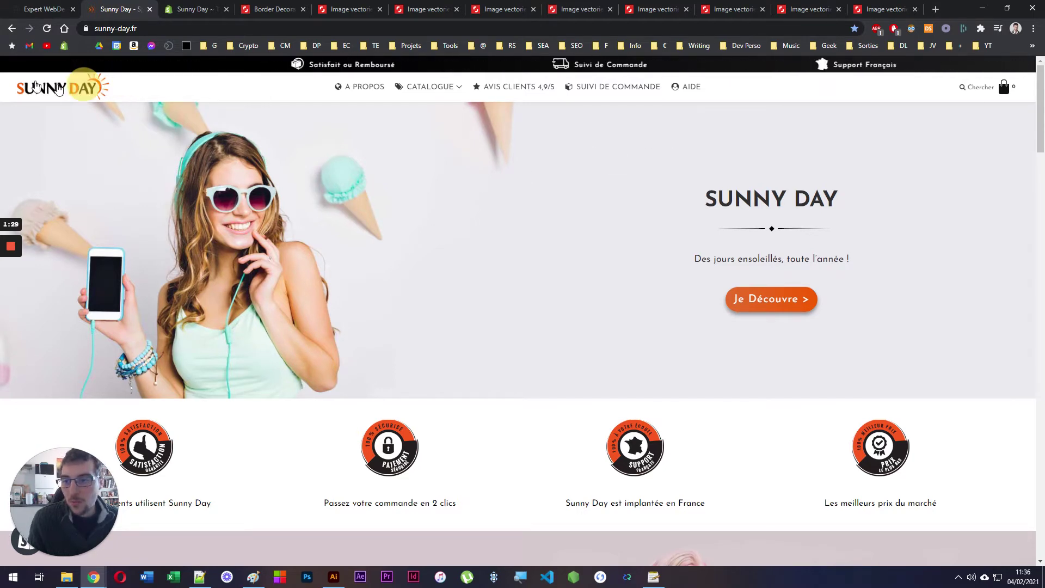
{"action": "scroll", "coordinate": [381, 305], "scroll_direction": "down", "scroll_amount": 3}
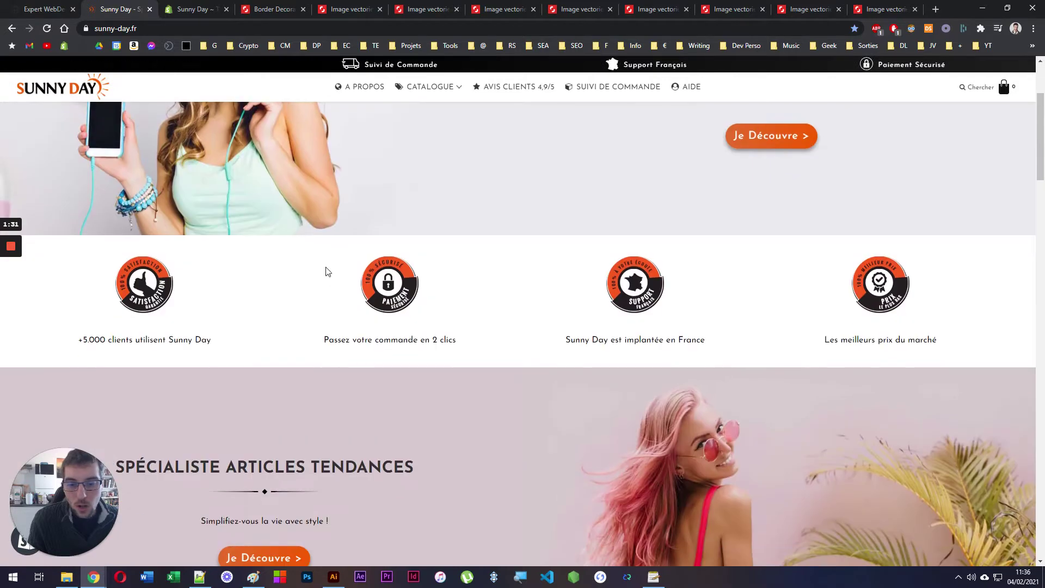
{"action": "left_click_drag", "start_coordinate": [328, 271], "coordinate": [574, 305]}
{"action": "left_click", "coordinate": [481, 293]}
{"action": "scroll", "coordinate": [753, 294], "scroll_direction": "down", "scroll_amount": 7}
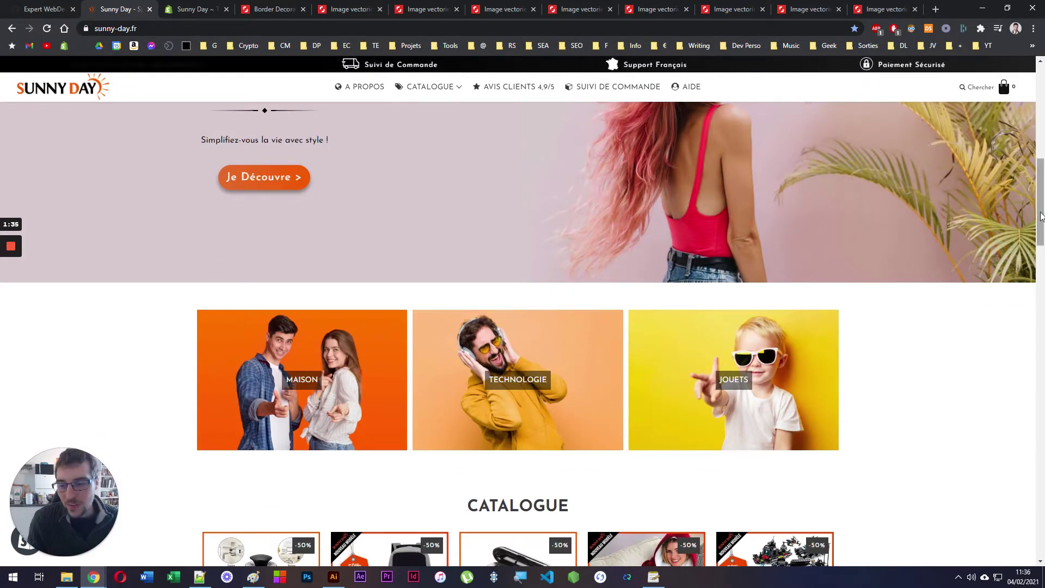
{"action": "left_click_drag", "start_coordinate": [1041, 216], "coordinate": [108, 109]}
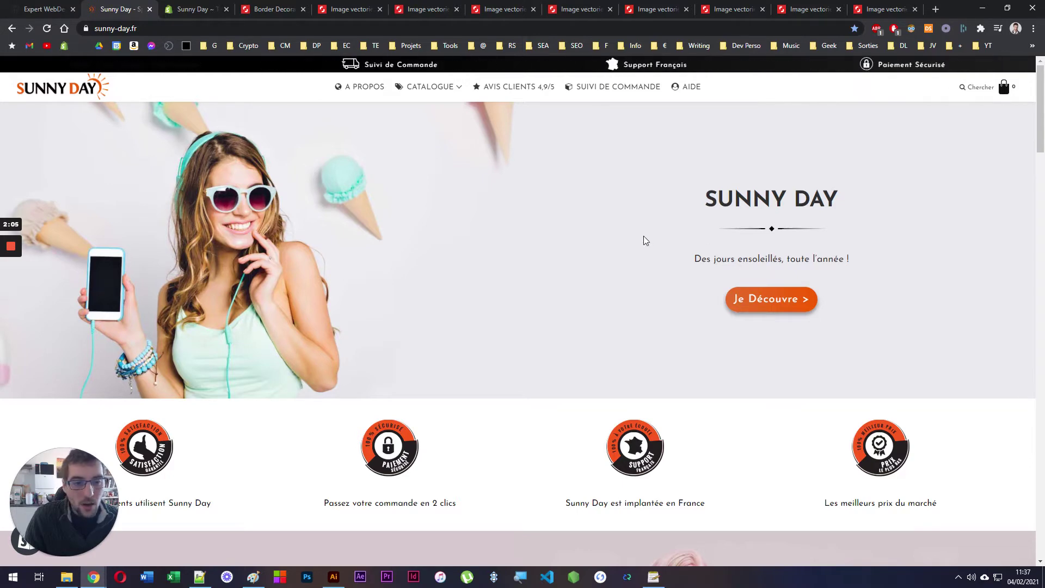
{"action": "scroll", "coordinate": [632, 240], "scroll_direction": "down", "scroll_amount": 3}
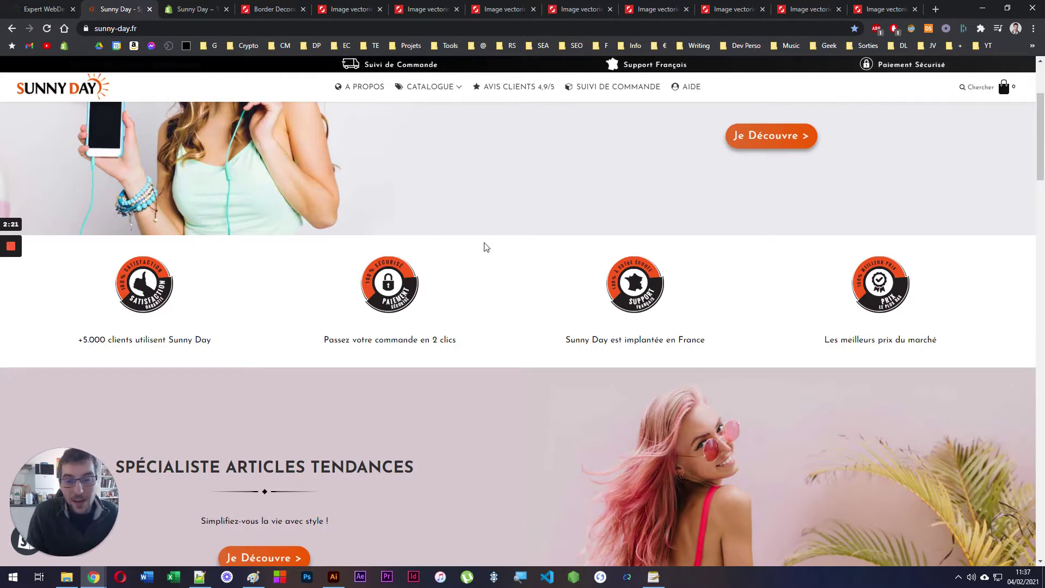
{"action": "left_click_drag", "start_coordinate": [86, 282], "coordinate": [938, 270]}
{"action": "left_click", "coordinate": [953, 273]}
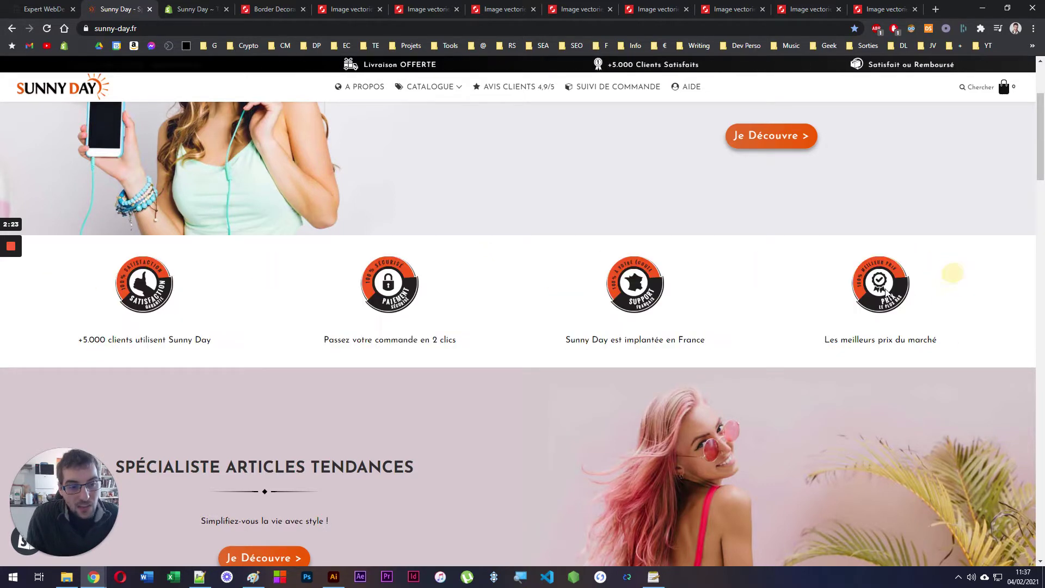
{"action": "left_click_drag", "start_coordinate": [103, 271], "coordinate": [179, 271]}
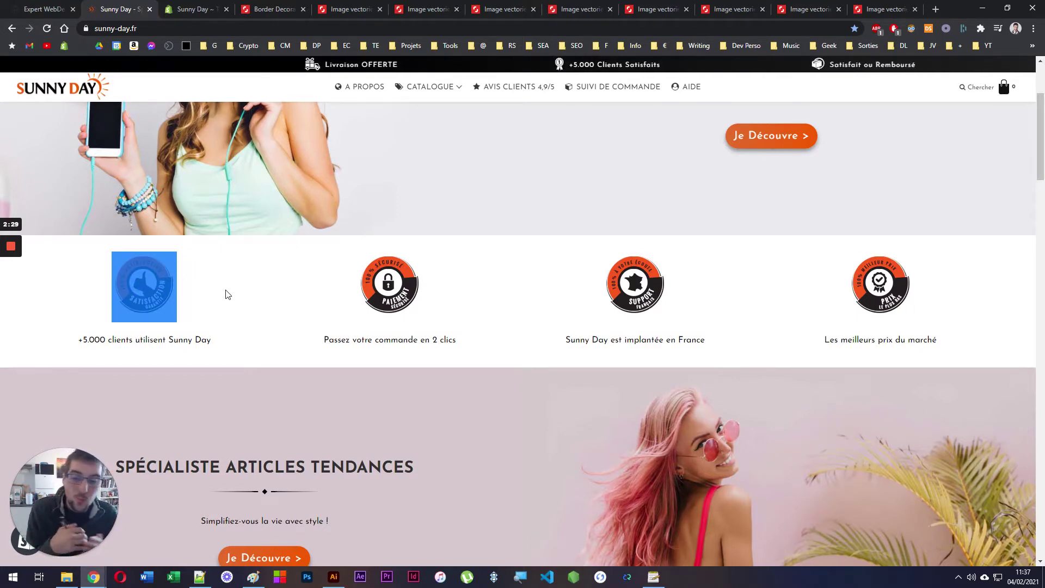
{"action": "left_click", "coordinate": [299, 265]}
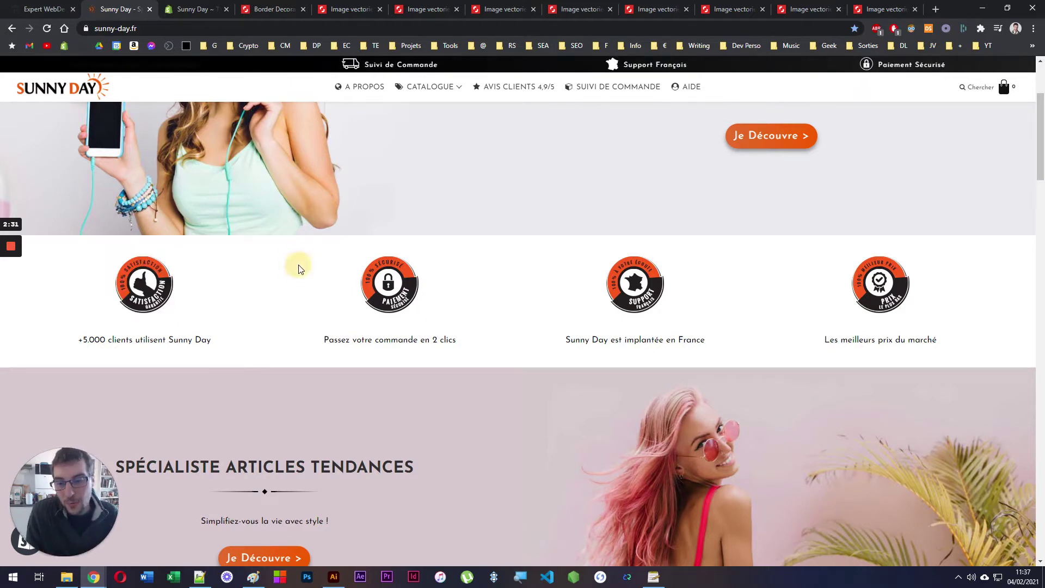
{"action": "scroll", "coordinate": [571, 340], "scroll_direction": "up", "scroll_amount": 3}
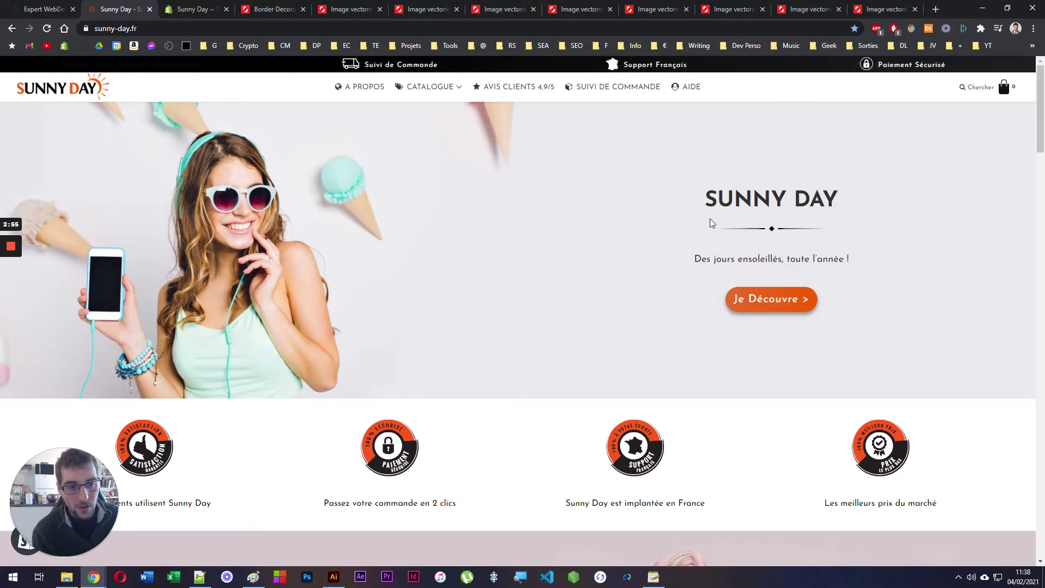
Browse the Shutterstock results for "border decorative" for divider sets similar to the separators on the Sunny Day homepage
{"action": "left_click", "coordinate": [261, 5]}
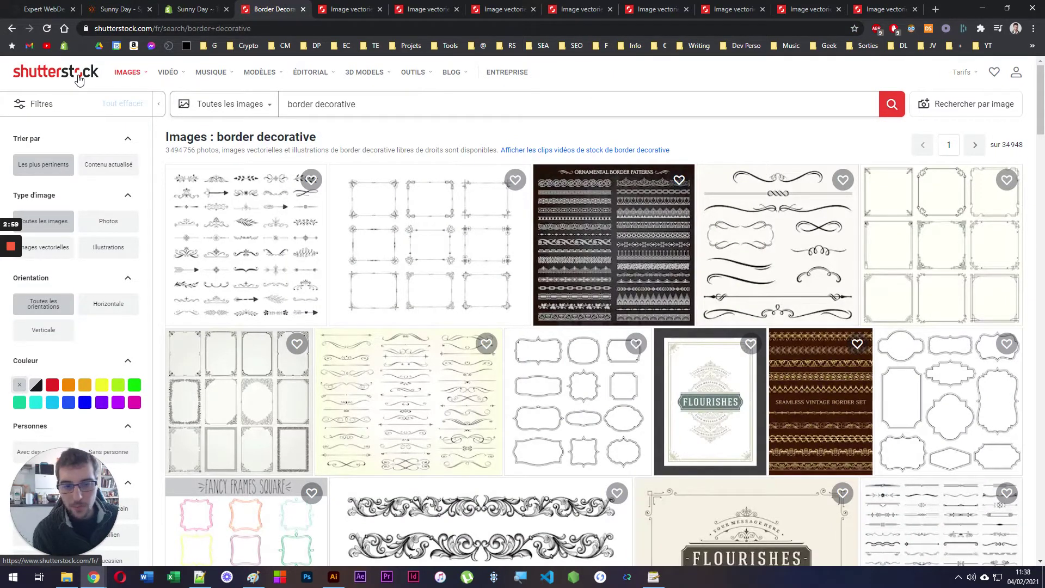
{"action": "left_click_drag", "start_coordinate": [367, 104], "coordinate": [245, 105]}
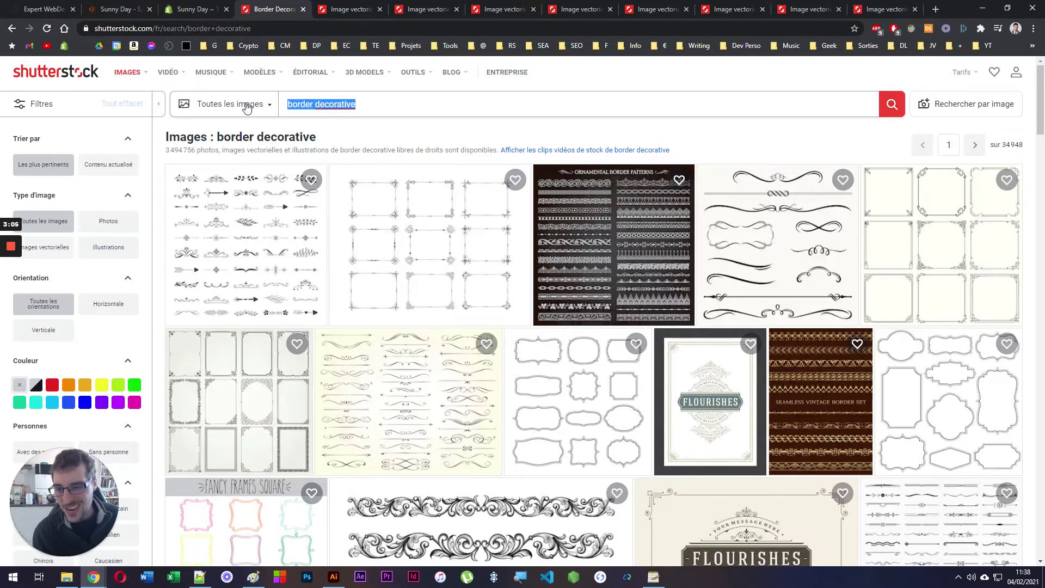
{"action": "mouse_move", "coordinate": [455, 234]}
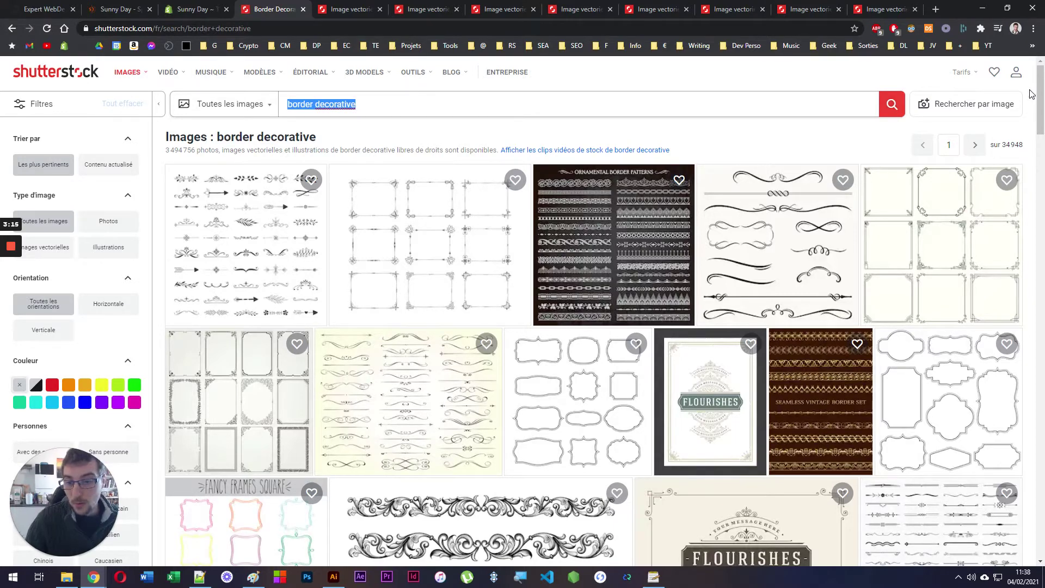
{"action": "key", "text": "ctrl+2"}
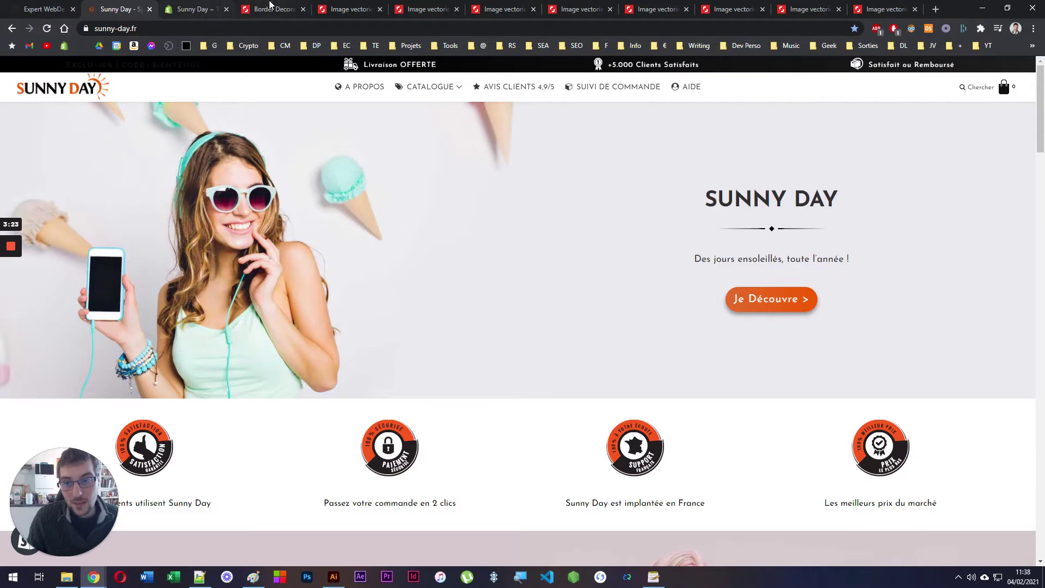
{"action": "left_click", "coordinate": [271, 9]}
{"action": "scroll", "coordinate": [394, 171], "scroll_direction": "down", "scroll_amount": 2}
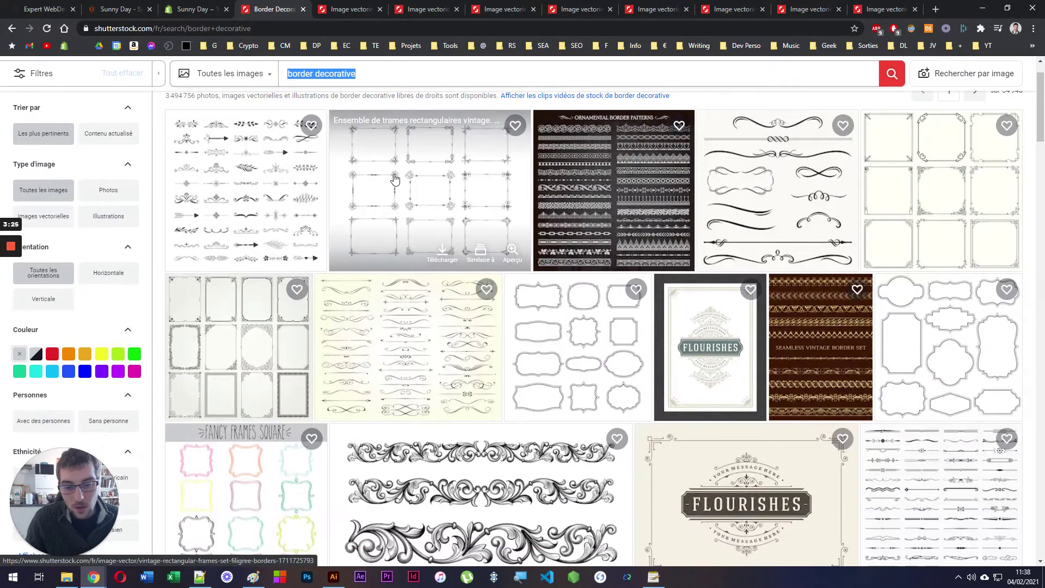
{"action": "scroll", "coordinate": [396, 179], "scroll_direction": "up", "scroll_amount": 2}
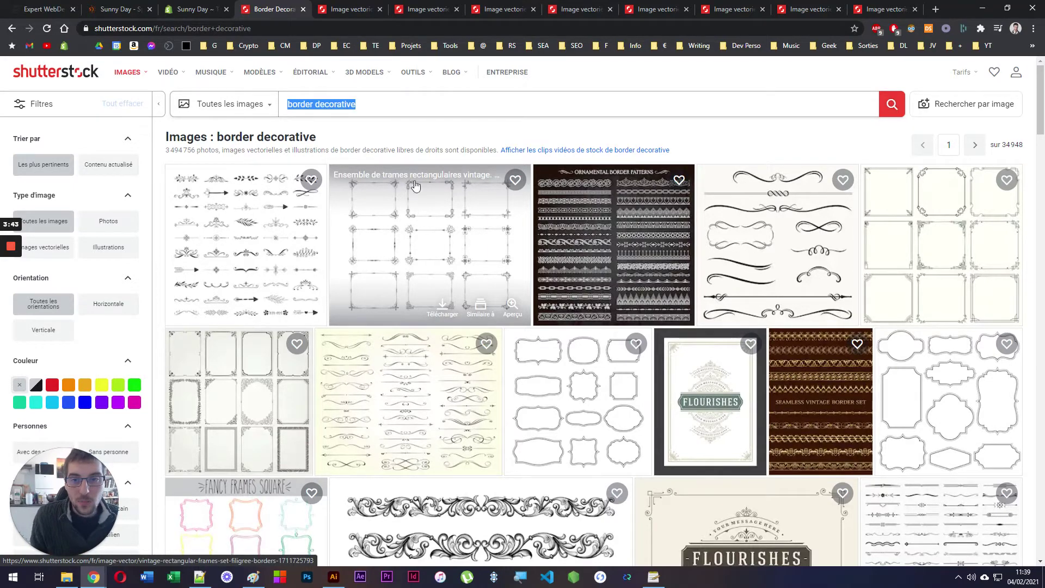
{"action": "scroll", "coordinate": [395, 179], "scroll_direction": "down", "scroll_amount": 5}
{"action": "scroll", "coordinate": [430, 221], "scroll_direction": "up", "scroll_amount": 5}
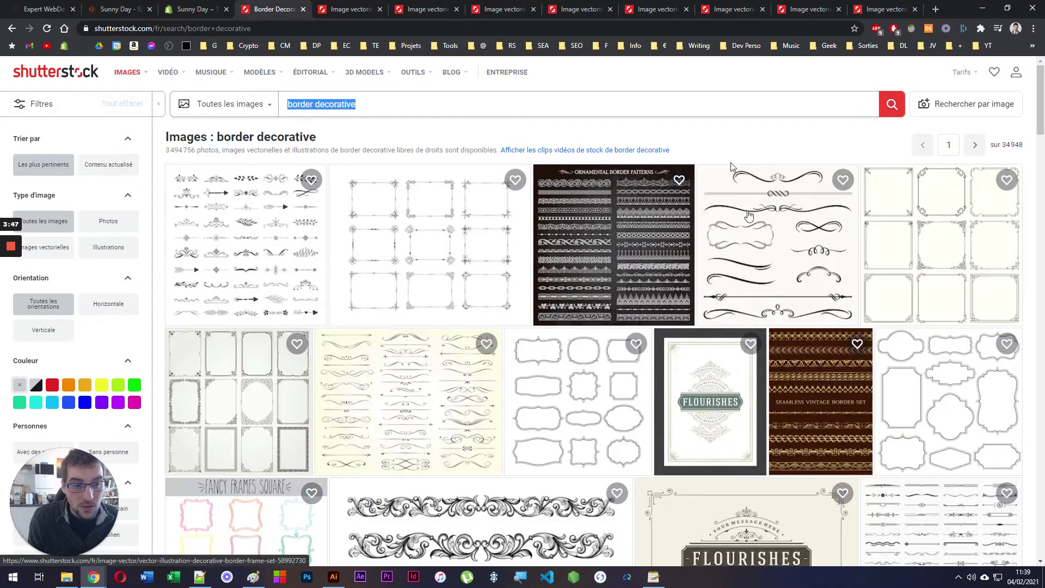
{"action": "scroll", "coordinate": [338, 200], "scroll_direction": "down", "scroll_amount": 5}
{"action": "scroll", "coordinate": [338, 200], "scroll_direction": "down", "scroll_amount": 4}
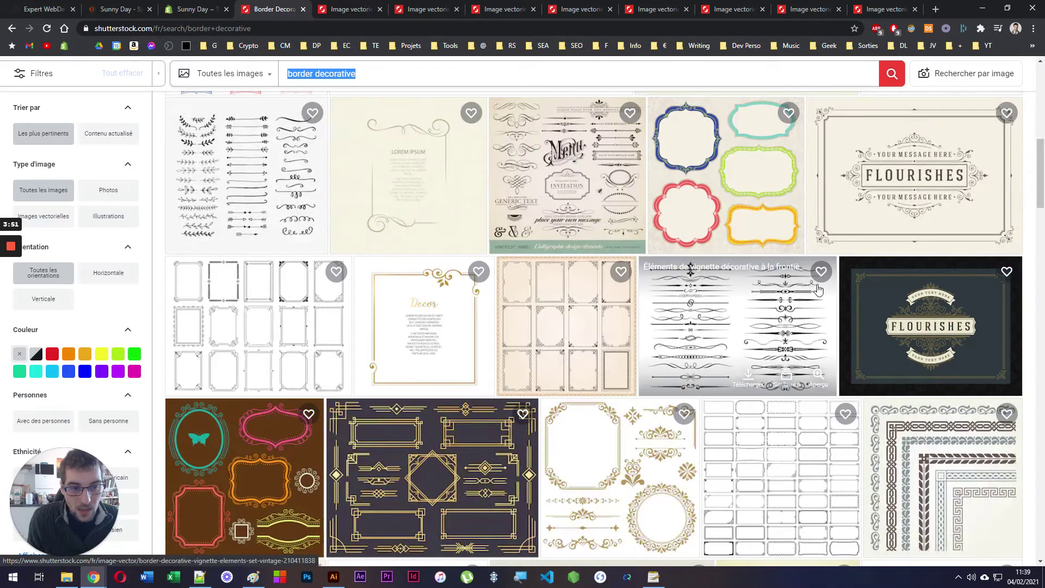
Compare the divider and border vector sets already open on Shutterstock, and revisit the "border decorative" search results
{"action": "left_click", "coordinate": [338, 5]}
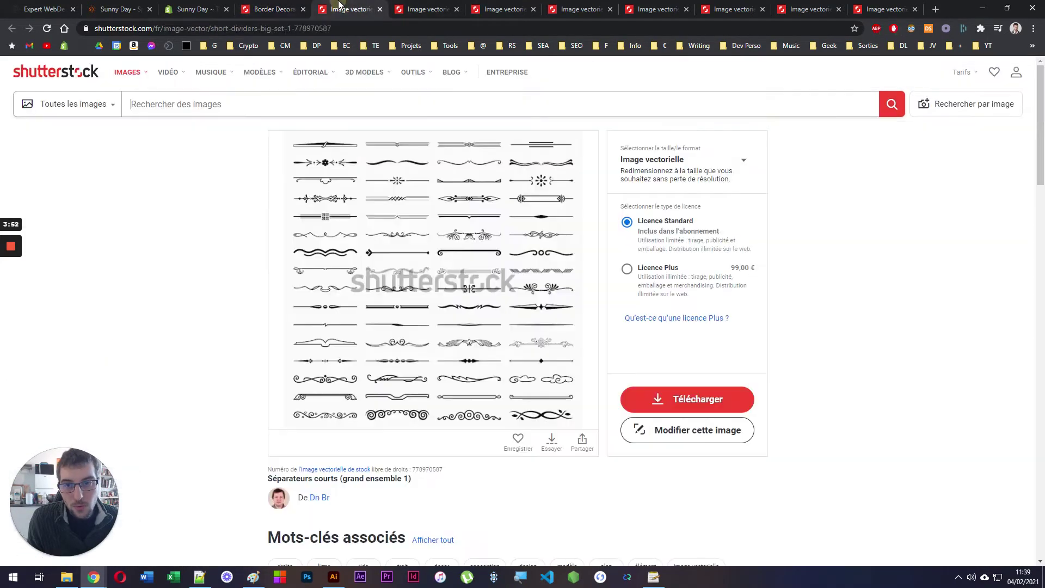
{"action": "left_click", "coordinate": [430, 8]}
{"action": "left_click", "coordinate": [503, 8]}
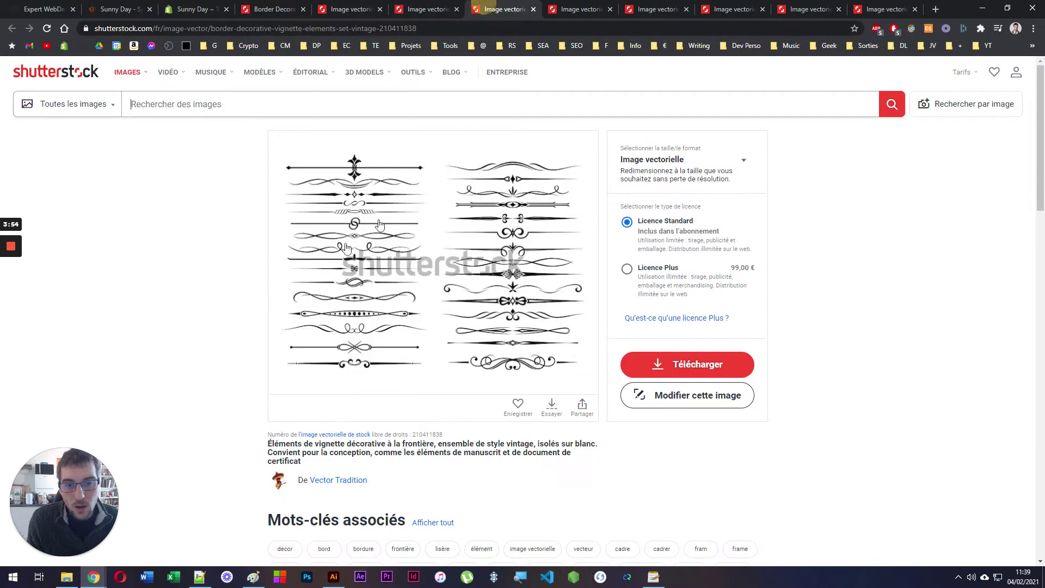
{"action": "left_click", "coordinate": [586, 8]}
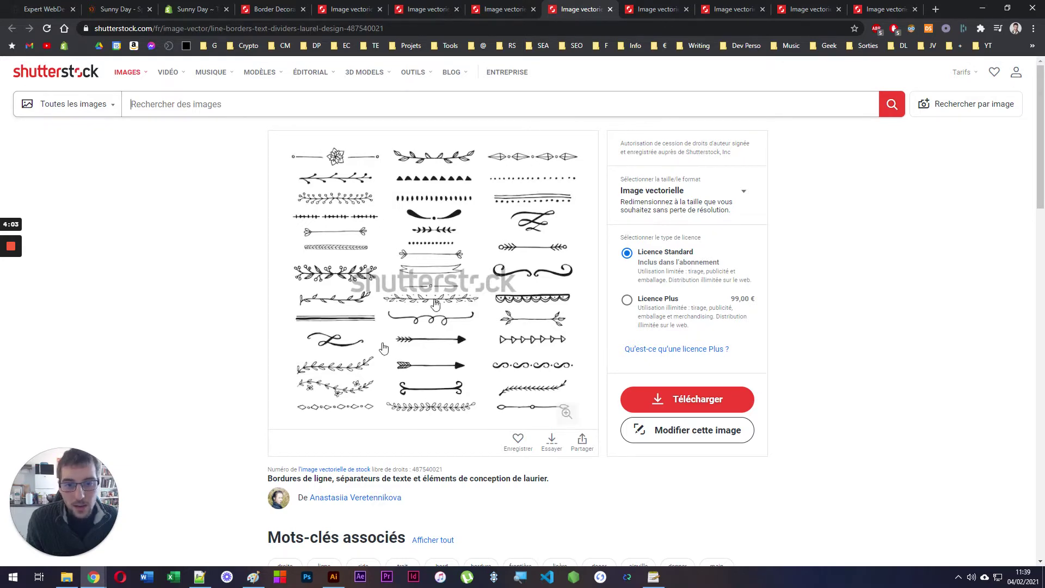
{"action": "left_click", "coordinate": [655, 6]}
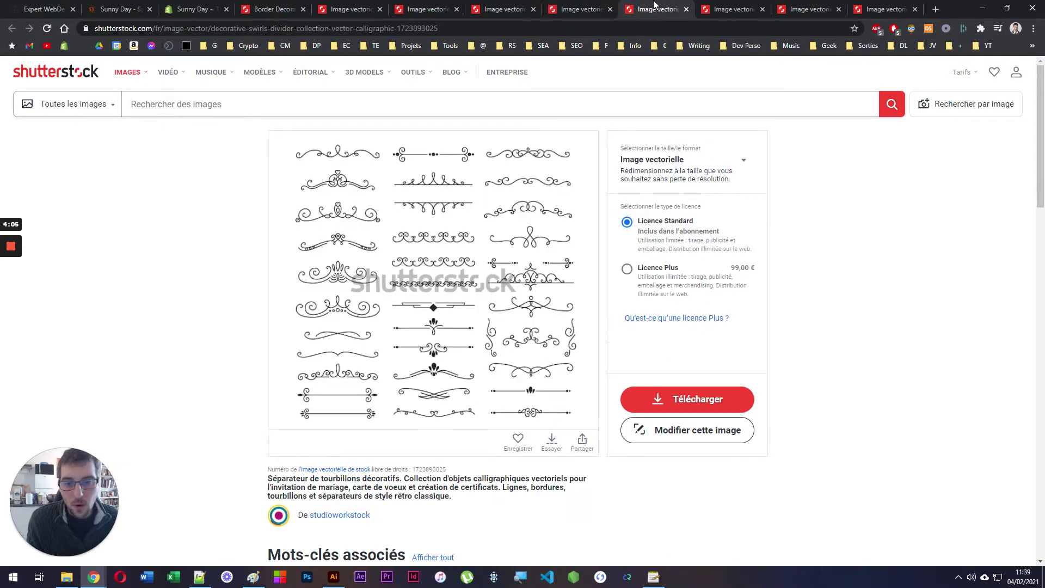
{"action": "left_click", "coordinate": [742, 6]}
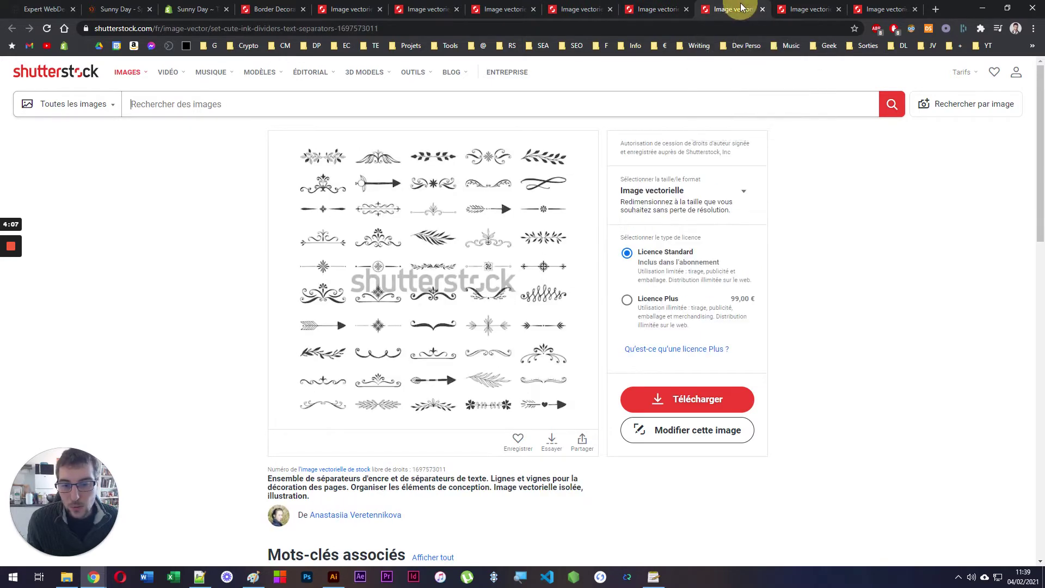
{"action": "left_click", "coordinate": [809, 8]}
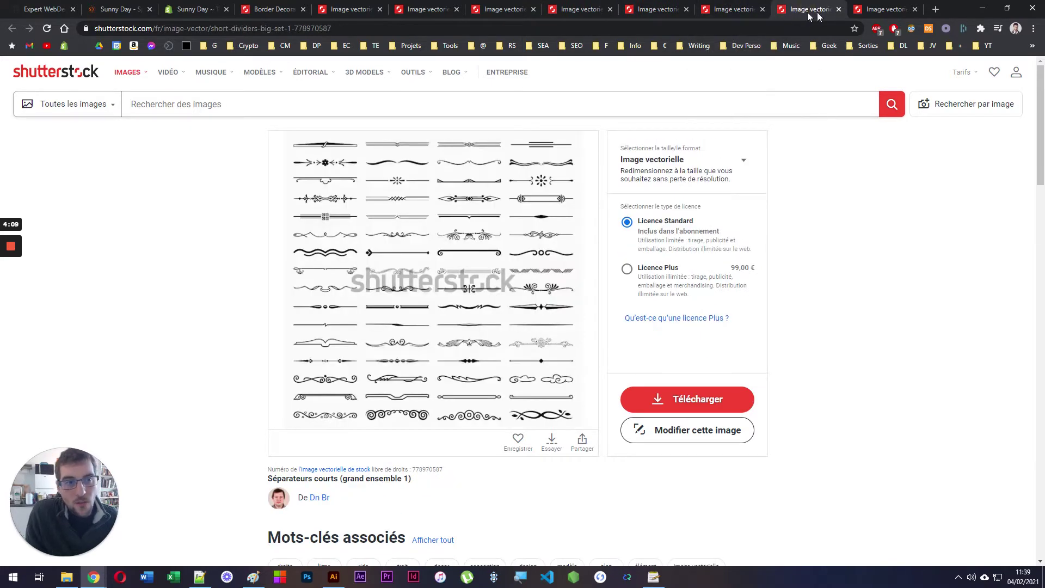
{"action": "left_click", "coordinate": [879, 8]}
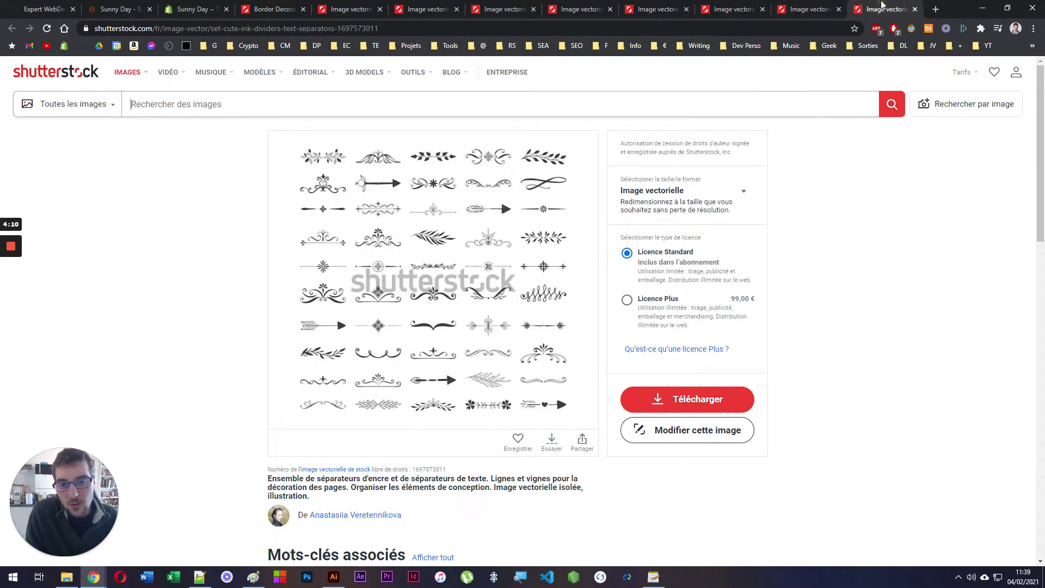
{"action": "left_click", "coordinate": [346, 4]}
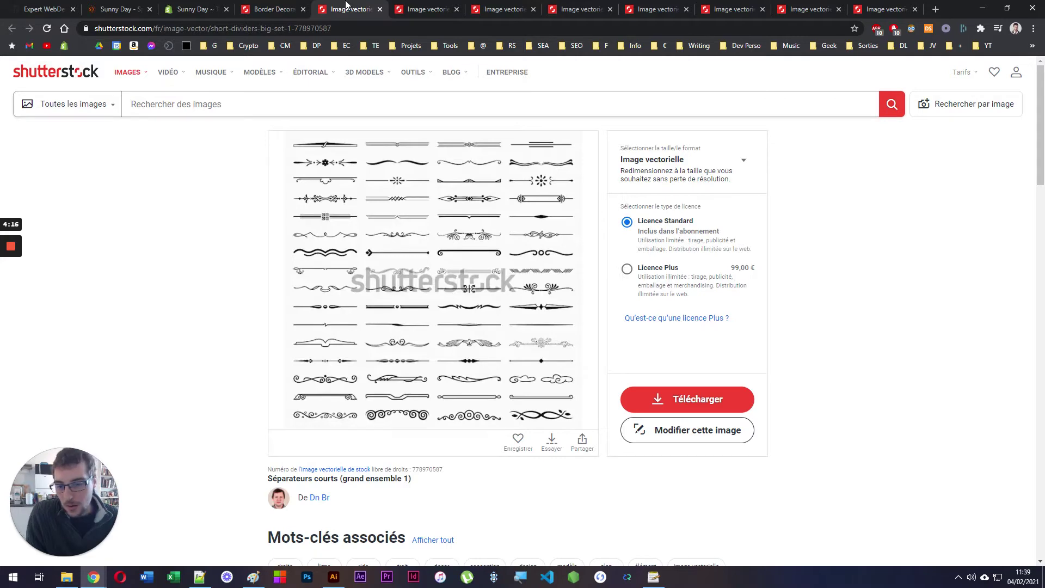
{"action": "left_click", "coordinate": [269, 6]}
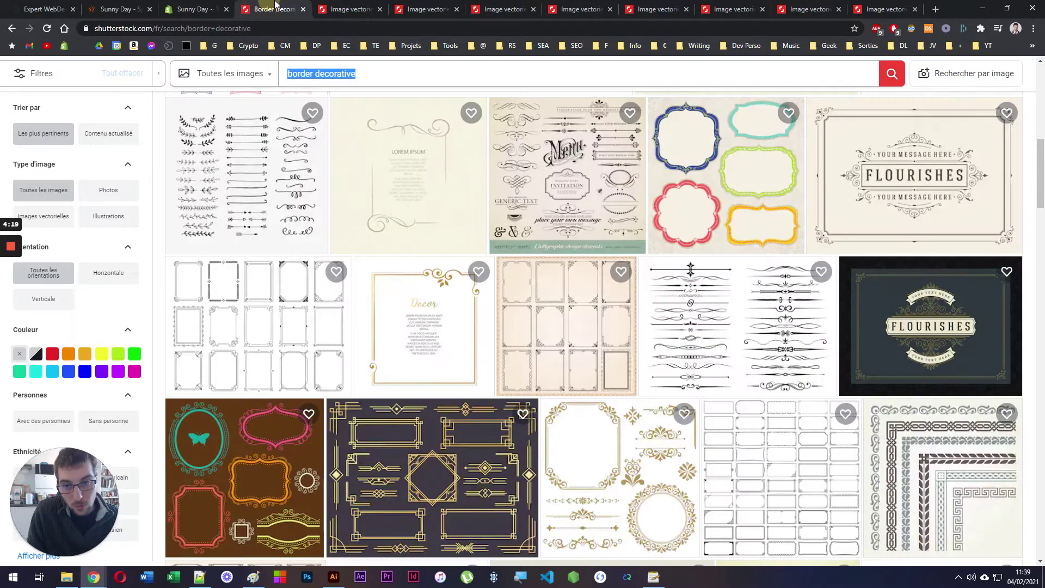
Download the vector set "Séparateurs courts (grand ensemble 1)" with the one-year Standard licence subscription
{"action": "left_click", "coordinate": [327, 10]}
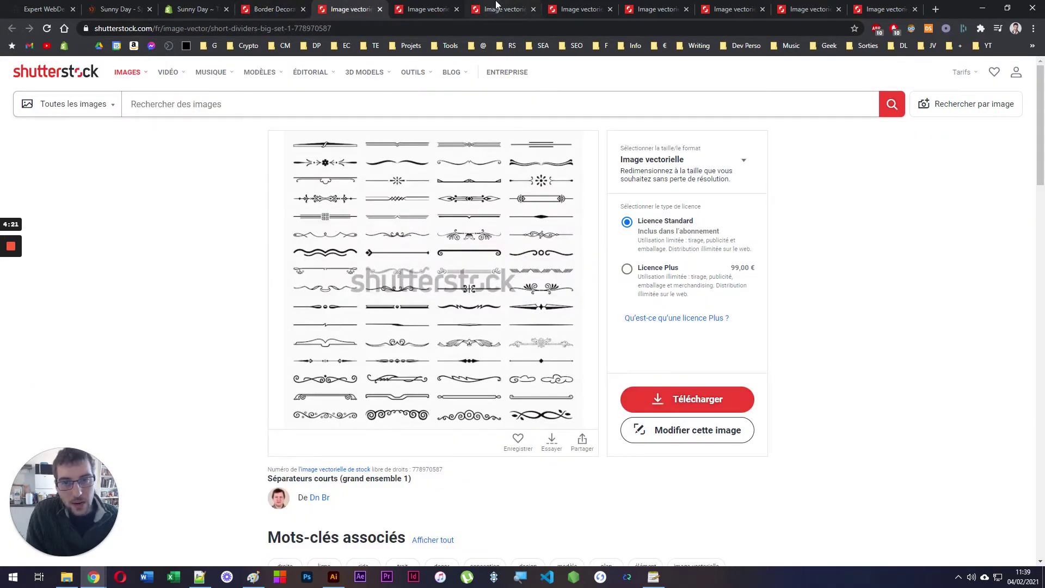
{"action": "left_click", "coordinate": [683, 398]}
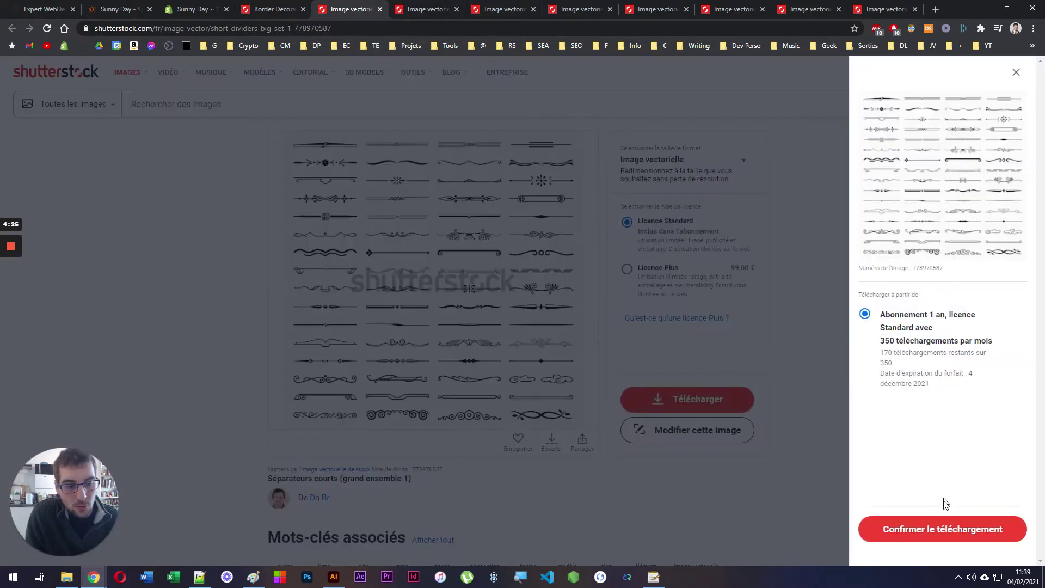
{"action": "left_click", "coordinate": [947, 531]}
Re-download for free the hand-drawn vector set "Séparateurs vectoriels dessinés à la main. Lignes, bordures et lauriers"
{"action": "left_click", "coordinate": [427, 9]}
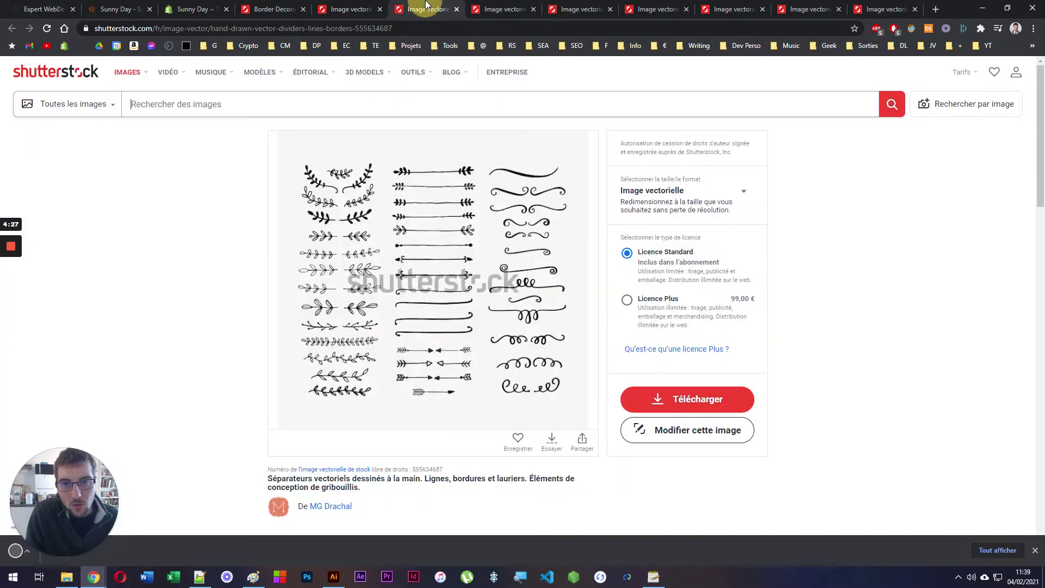
{"action": "left_click", "coordinate": [628, 402]}
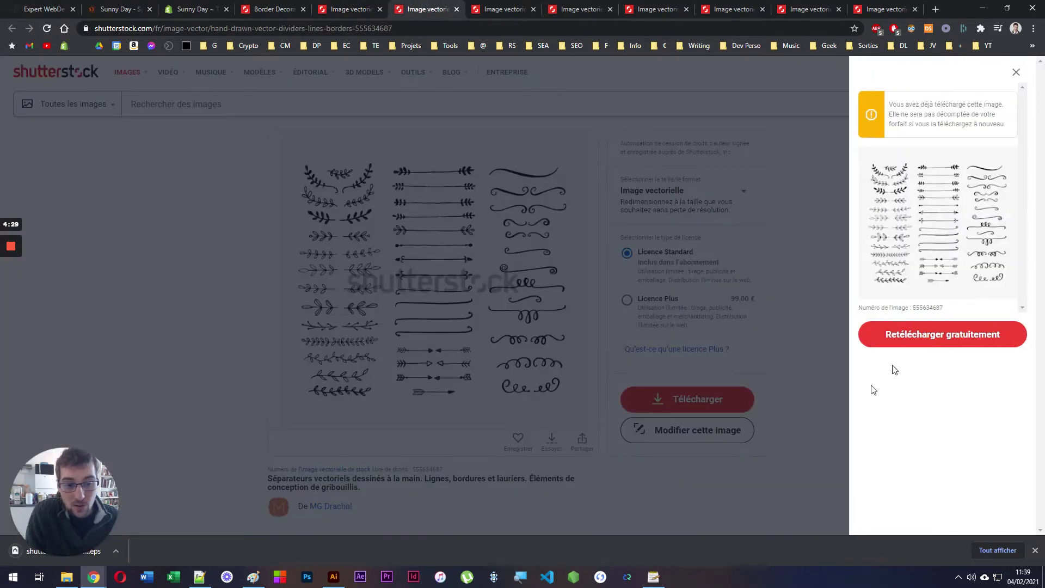
{"action": "left_click", "coordinate": [910, 337]}
{"action": "left_click", "coordinate": [790, 285]}
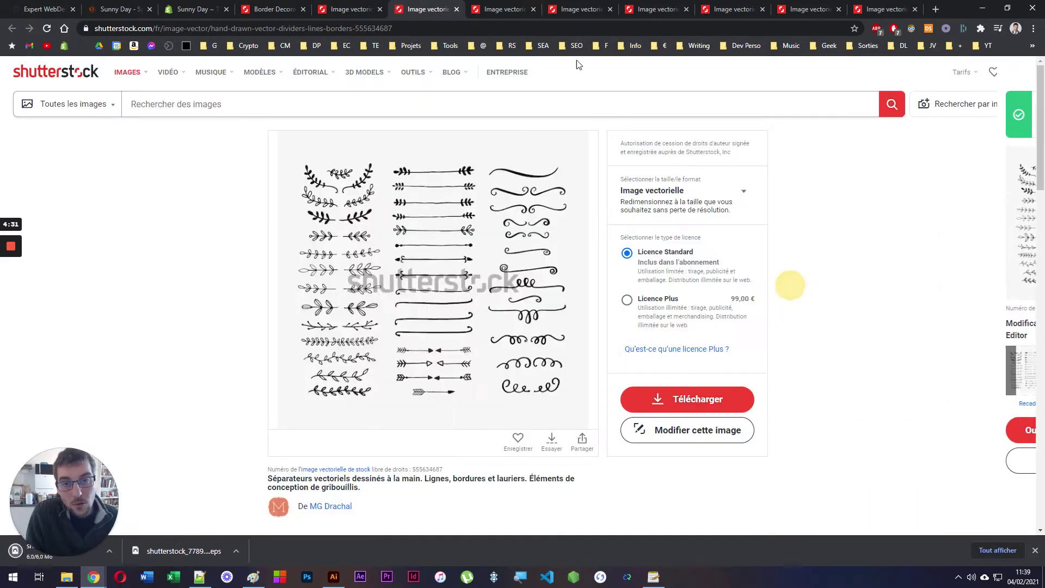
Download the vintage vector set "Éléments de vignette décorative à la frontière" with the Standard licence
{"action": "left_click", "coordinate": [506, 9]}
{"action": "left_click", "coordinate": [675, 356]}
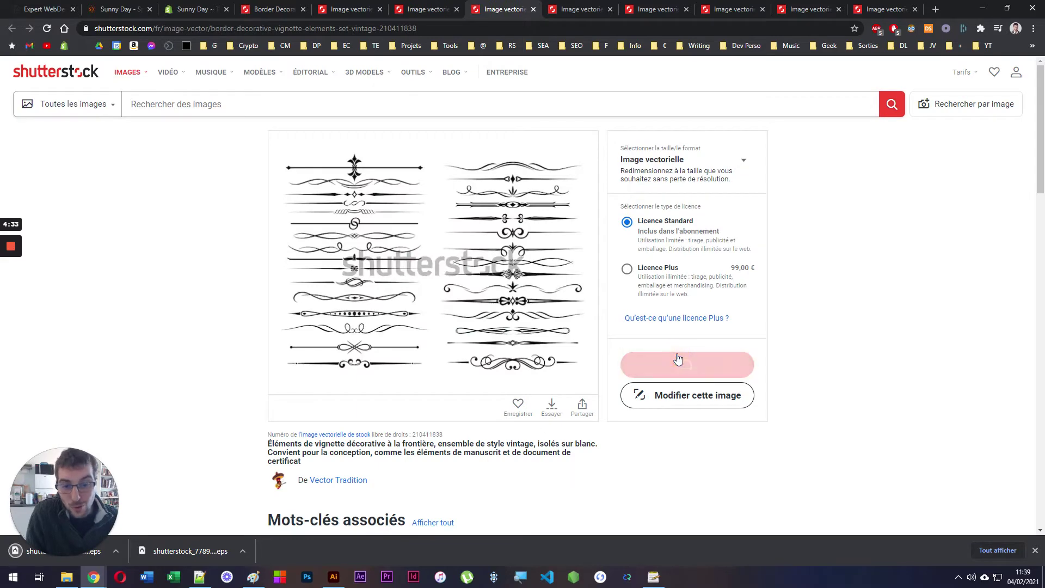
{"action": "left_click", "coordinate": [929, 294]}
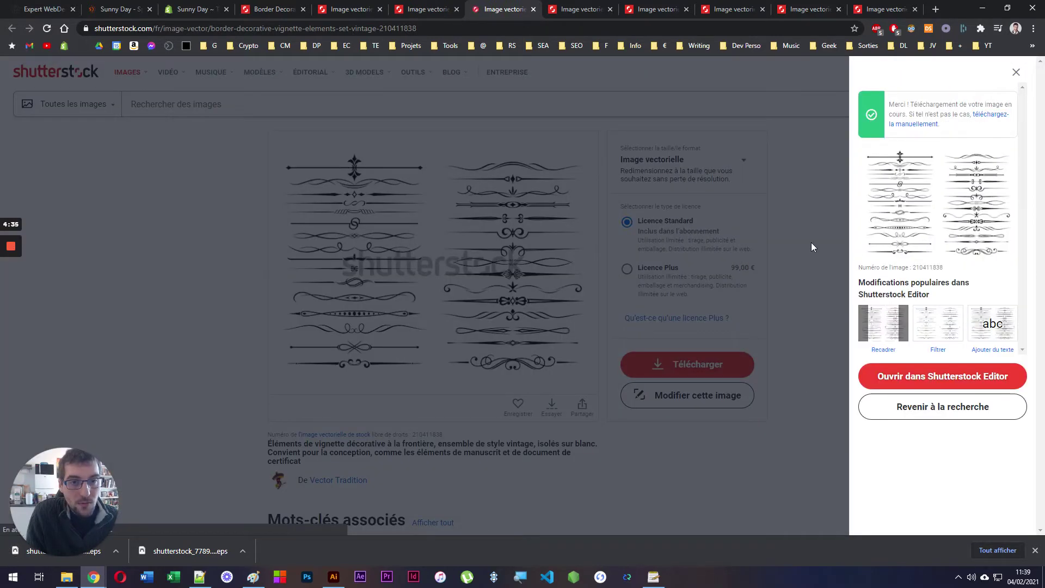
{"action": "left_click", "coordinate": [811, 243]}
Re-download for free the vector set "Bordures de ligne, séparateurs de texte et éléments de conception de laurier"
{"action": "left_click", "coordinate": [580, 9]}
{"action": "left_click", "coordinate": [700, 396]}
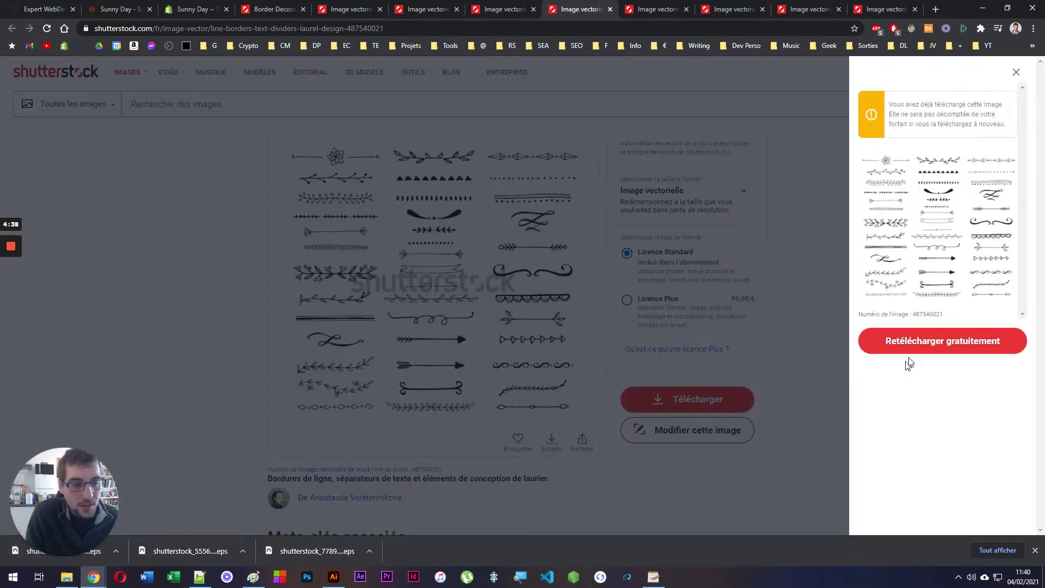
{"action": "left_click", "coordinate": [904, 342]}
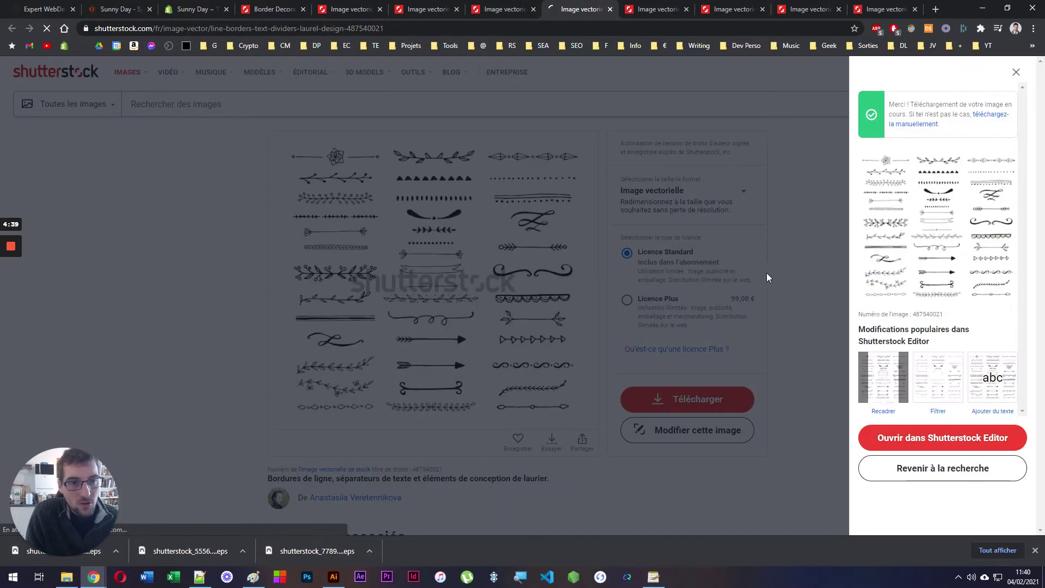
{"action": "left_click", "coordinate": [795, 288]}
Re-download for free the calligraphic vector set "Séparateur de tourbillons décoratifs"
{"action": "left_click", "coordinate": [656, 9]}
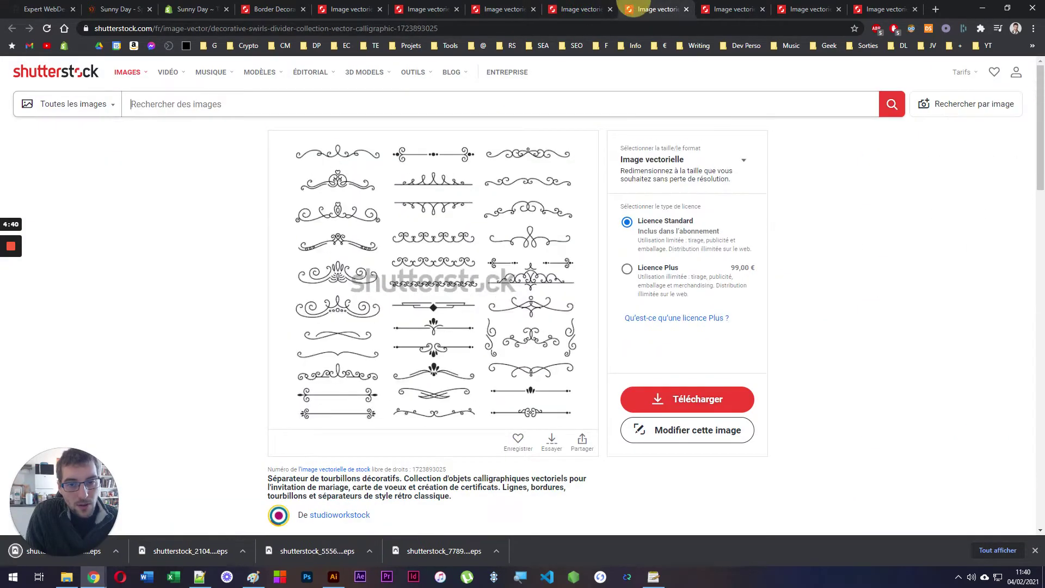
{"action": "left_click", "coordinate": [688, 384]}
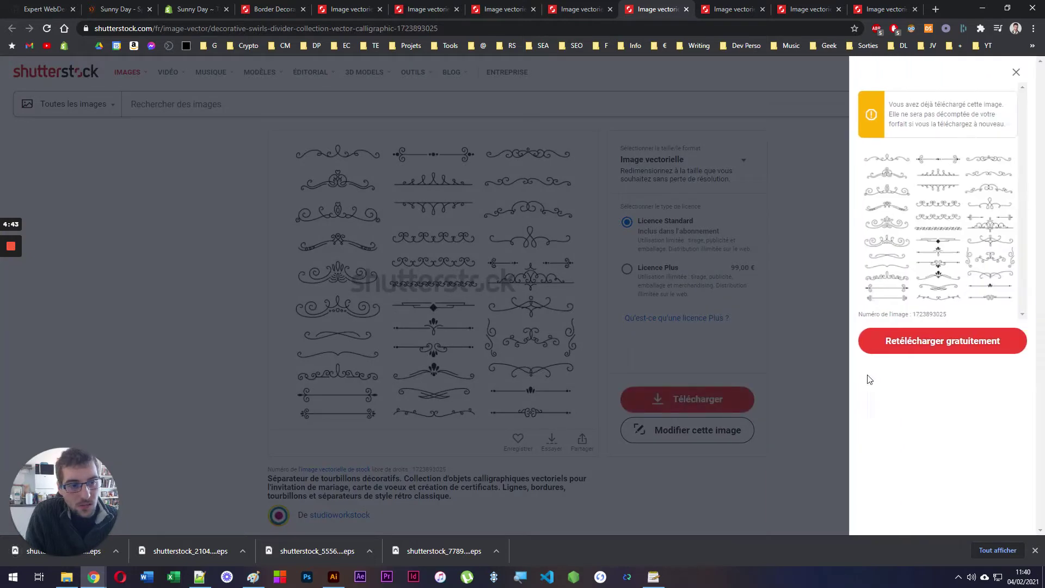
{"action": "left_click", "coordinate": [891, 349]}
Download the vector set "Ensemble de séparateurs d'encre et de séparateurs de texte" with the one-year Standard licence subscription
{"action": "left_click", "coordinate": [730, 9]}
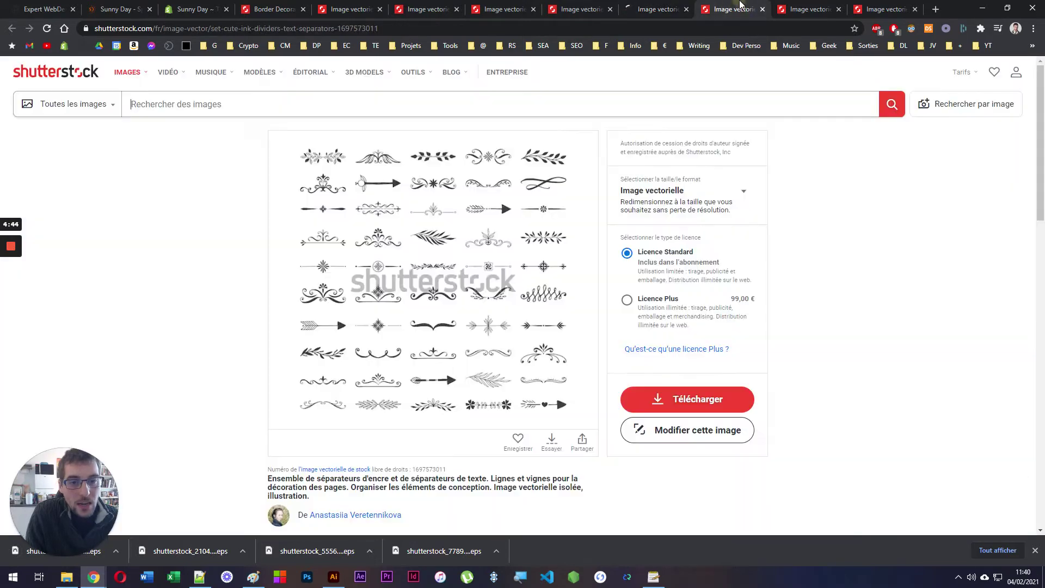
{"action": "left_click", "coordinate": [696, 412]}
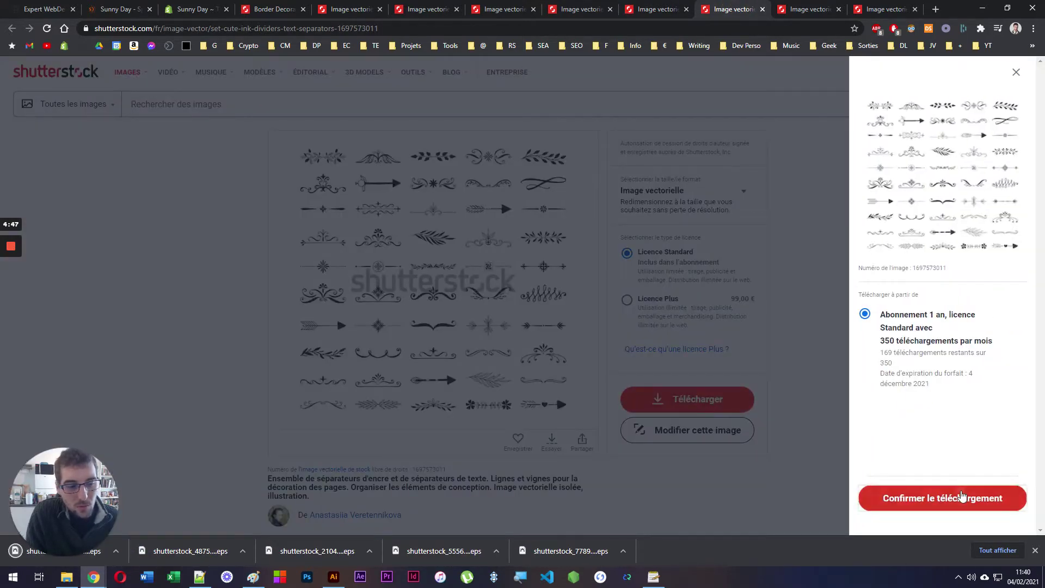
{"action": "left_click", "coordinate": [931, 498]}
Re-download for free the vector set "Séparateurs courts (grand ensemble 1)" from its second open page
{"action": "key", "text": "ctrl+Tab"}
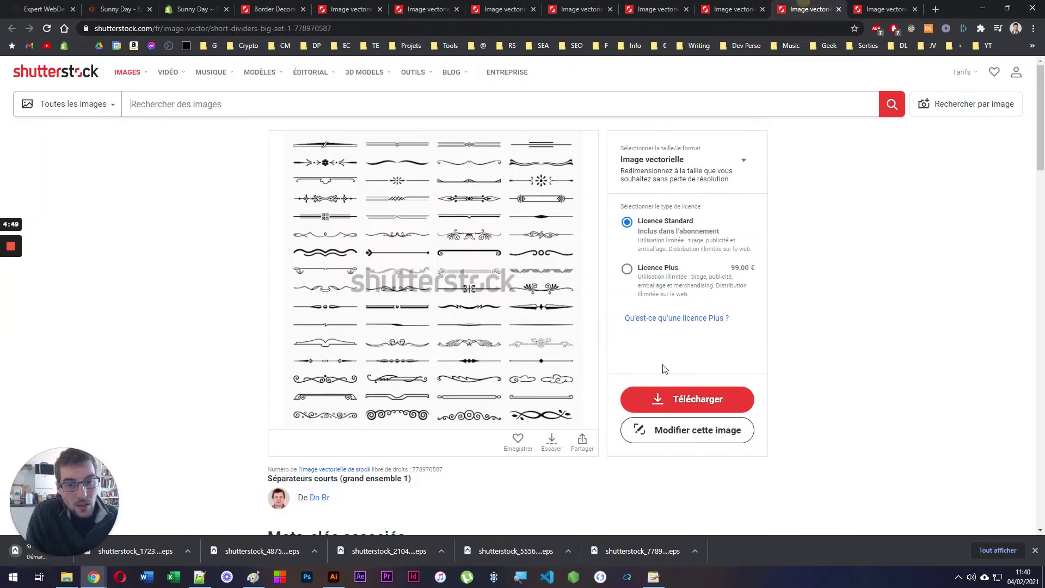
{"action": "left_click", "coordinate": [658, 407]}
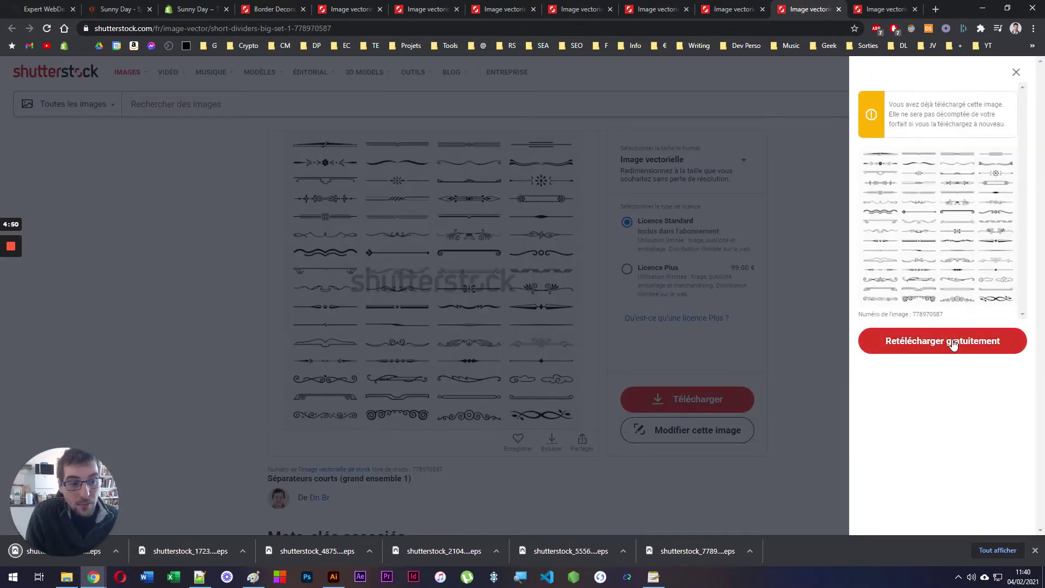
{"action": "left_click", "coordinate": [952, 341]}
{"action": "left_click", "coordinate": [815, 313]}
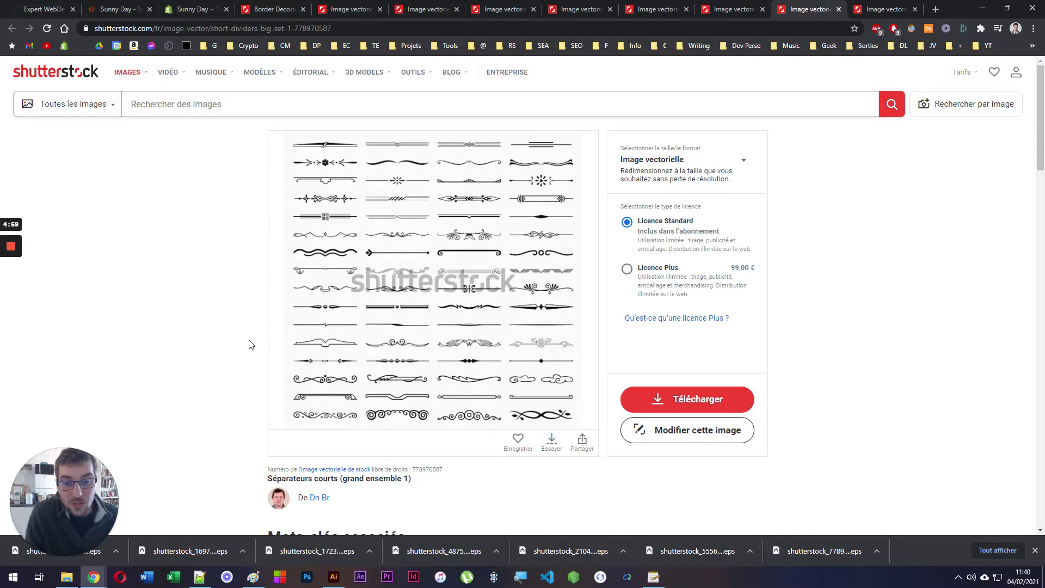
{"action": "right_click", "coordinate": [428, 551]}
{"action": "left_click", "coordinate": [458, 526]}
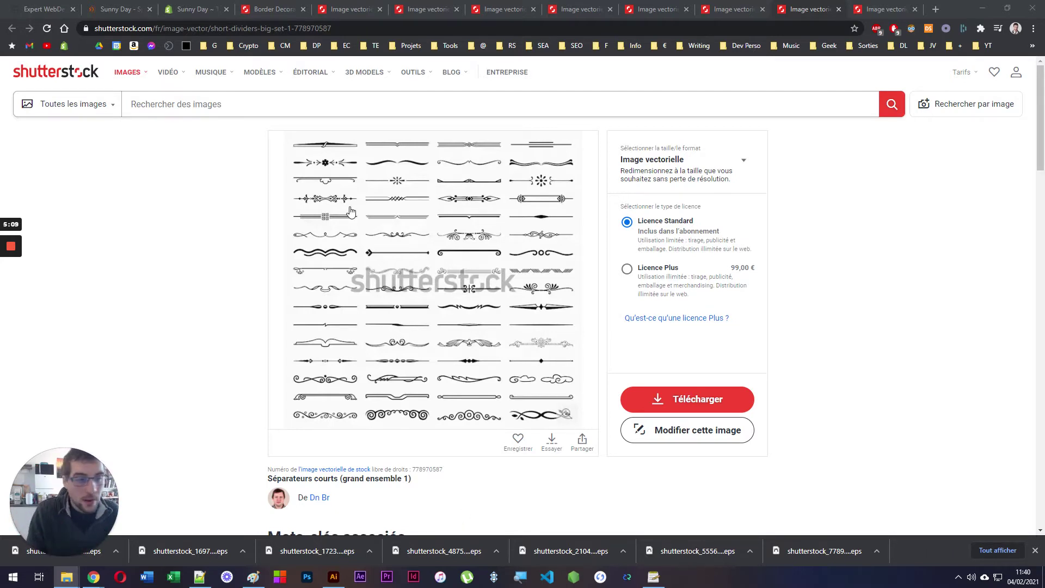
{"action": "left_click", "coordinate": [495, 8]}
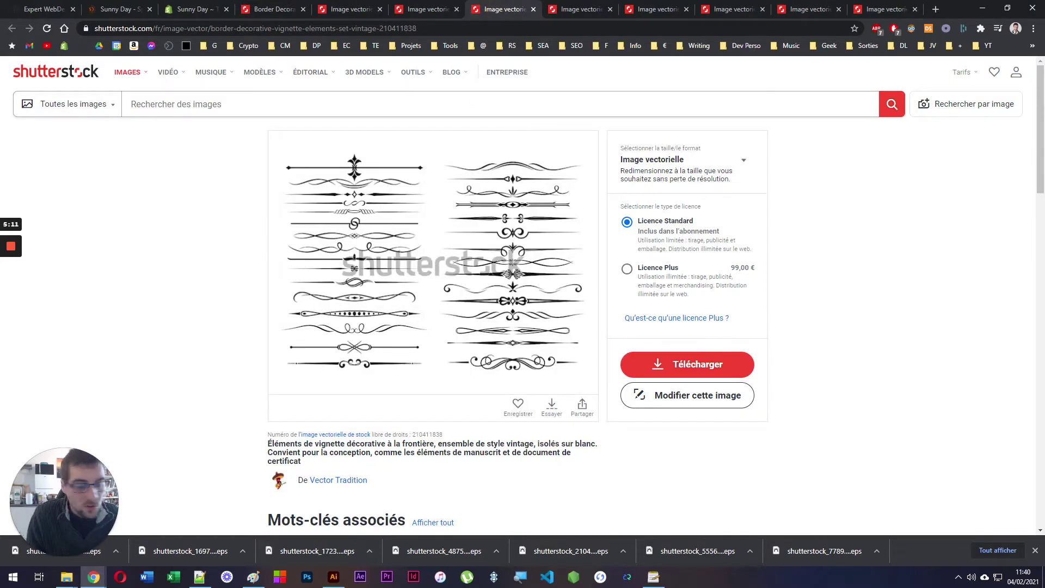
{"action": "key", "text": "alt+Tab"}
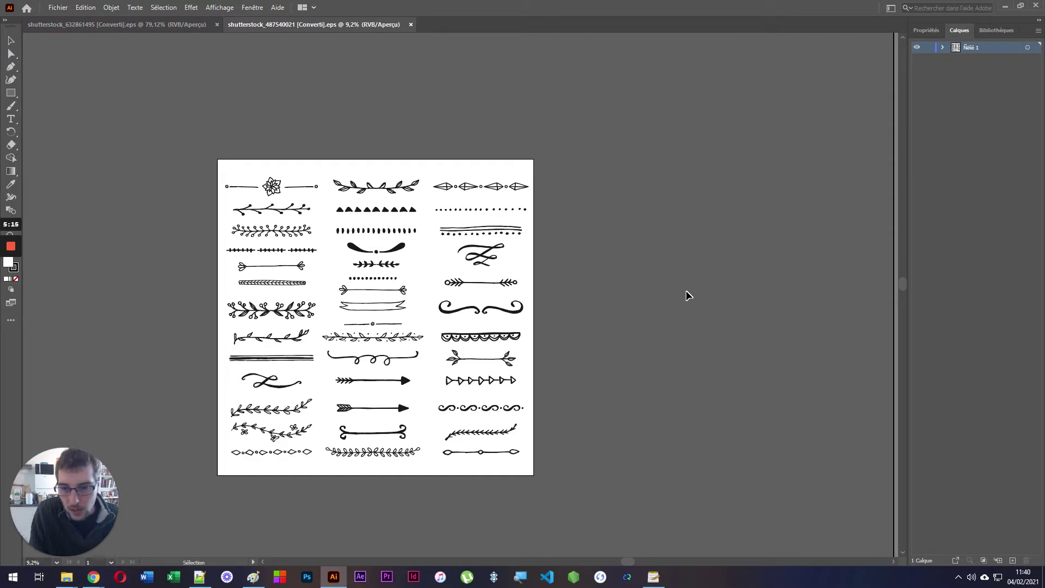
{"action": "left_click", "coordinate": [303, 345]}
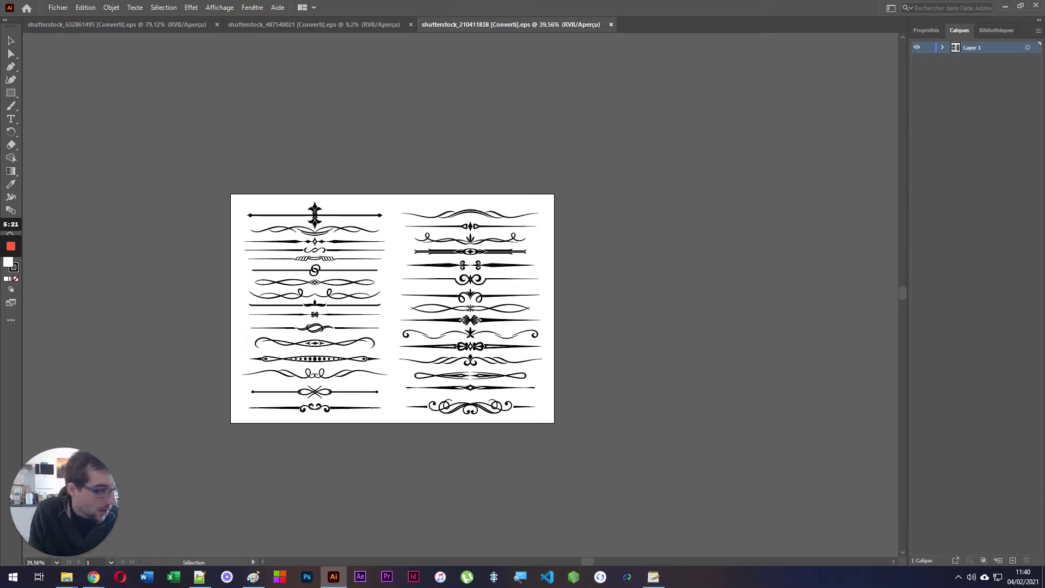
{"action": "left_click", "coordinate": [451, 340]}
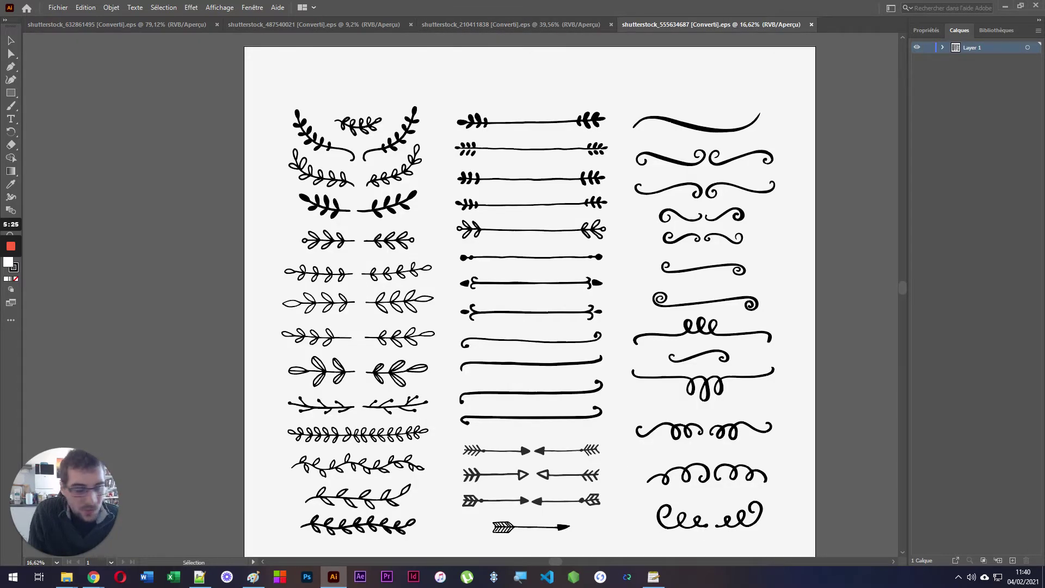
{"action": "left_click", "coordinate": [501, 358]}
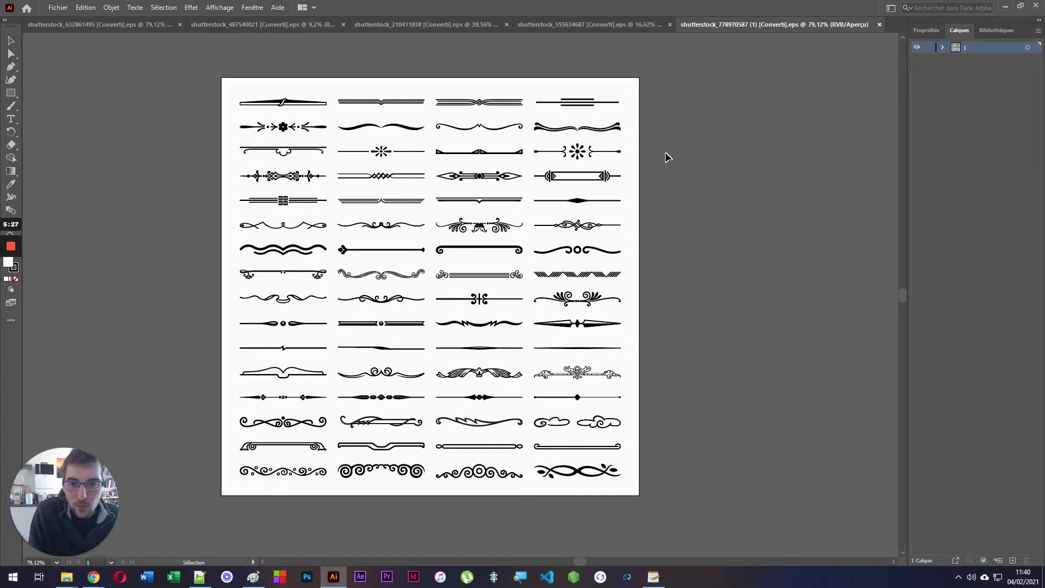
Close the documents shutterstock_487540021, shutterstock_210411838 and shutterstock_555634687, keeping the short dividers file open
{"action": "left_click", "coordinate": [343, 24]}
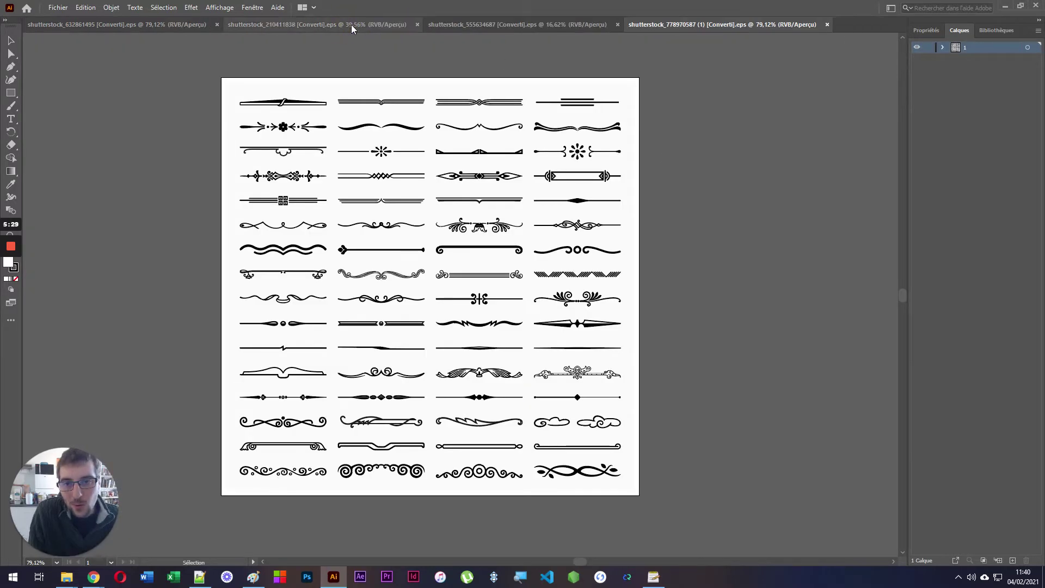
{"action": "left_click", "coordinate": [419, 24]}
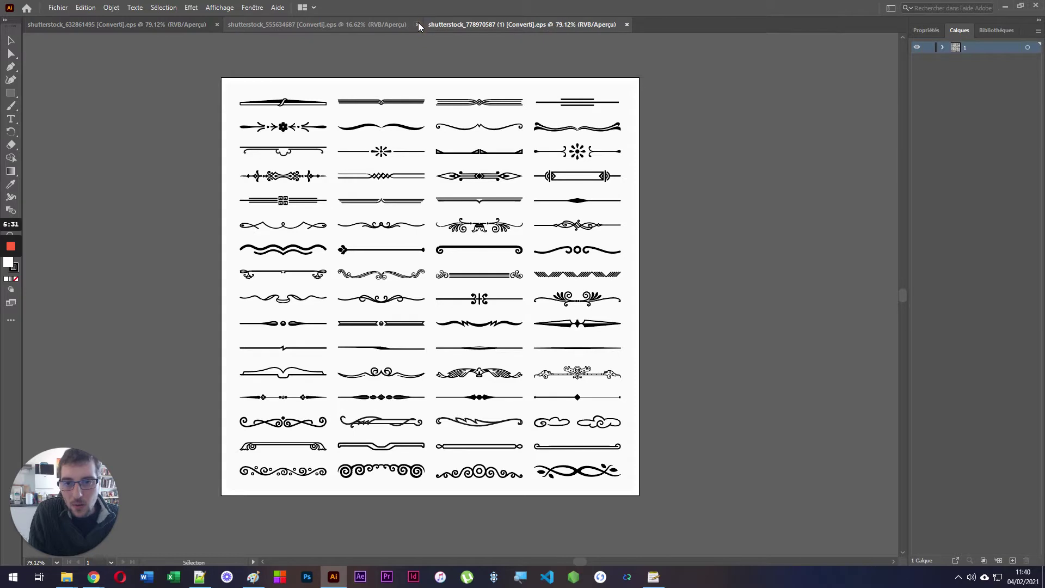
{"action": "left_click", "coordinate": [418, 23]}
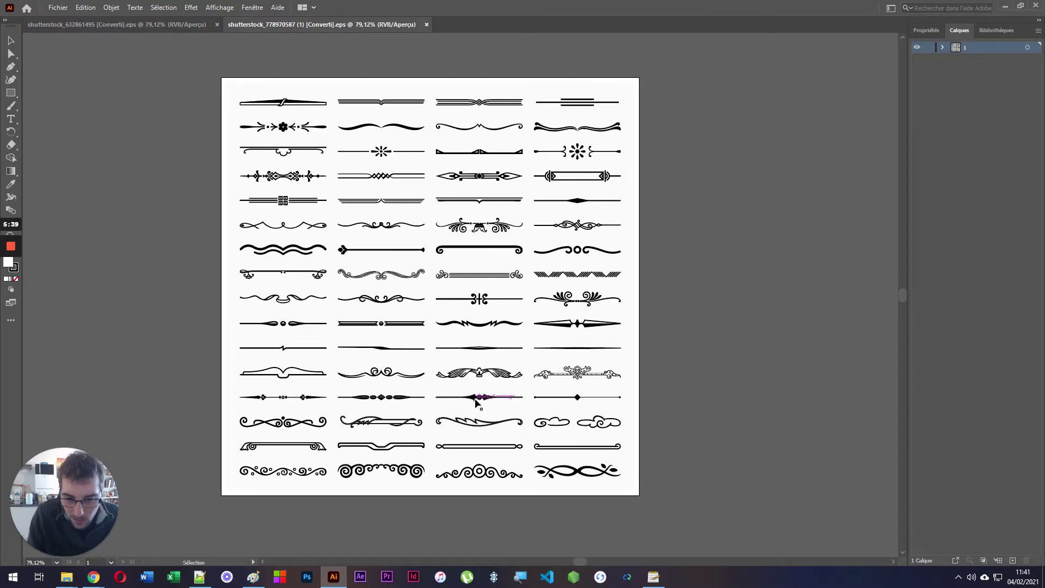
Test-move the divider artwork and put it back on the artboard, and expand layer 1 and its group into individual elements
{"action": "left_click_drag", "start_coordinate": [476, 402], "coordinate": [459, 391]}
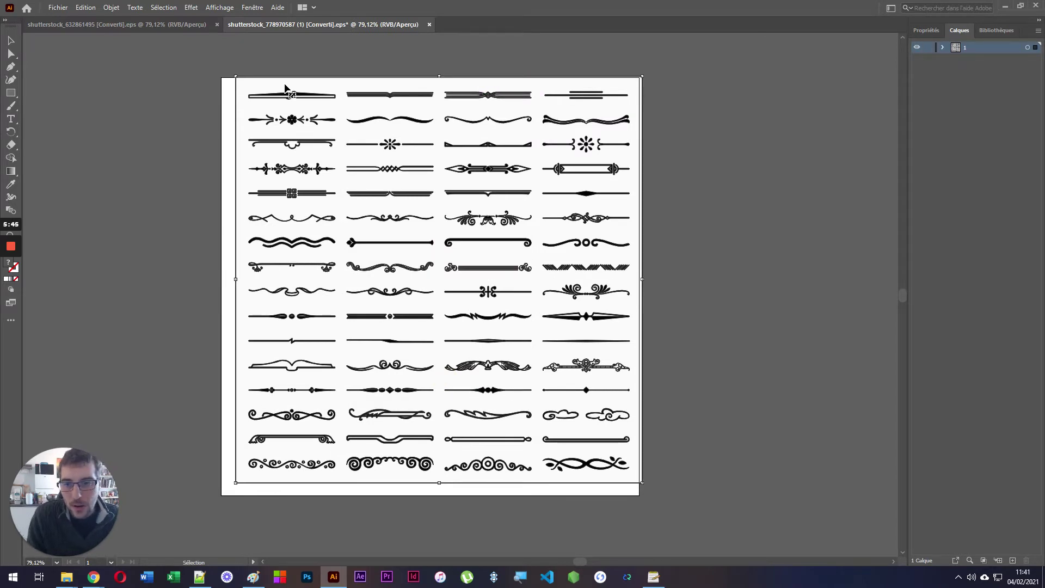
{"action": "mouse_move", "coordinate": [281, 91]}
{"action": "left_mouse_down"}
{"action": "mouse_move", "coordinate": [261, 86]}
{"action": "mouse_move", "coordinate": [267, 92]}
{"action": "left_mouse_up"}
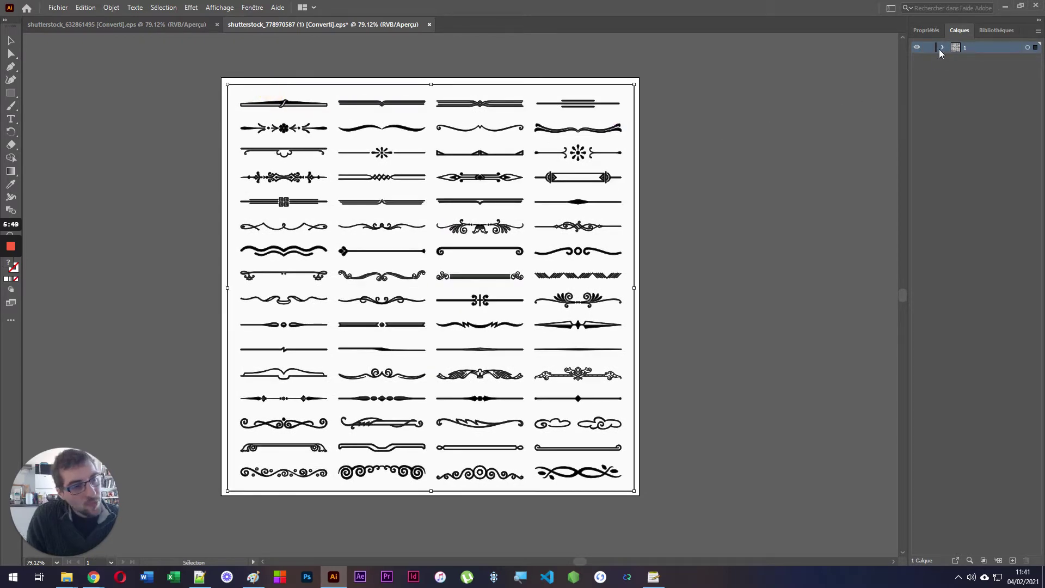
{"action": "left_click", "coordinate": [943, 48]}
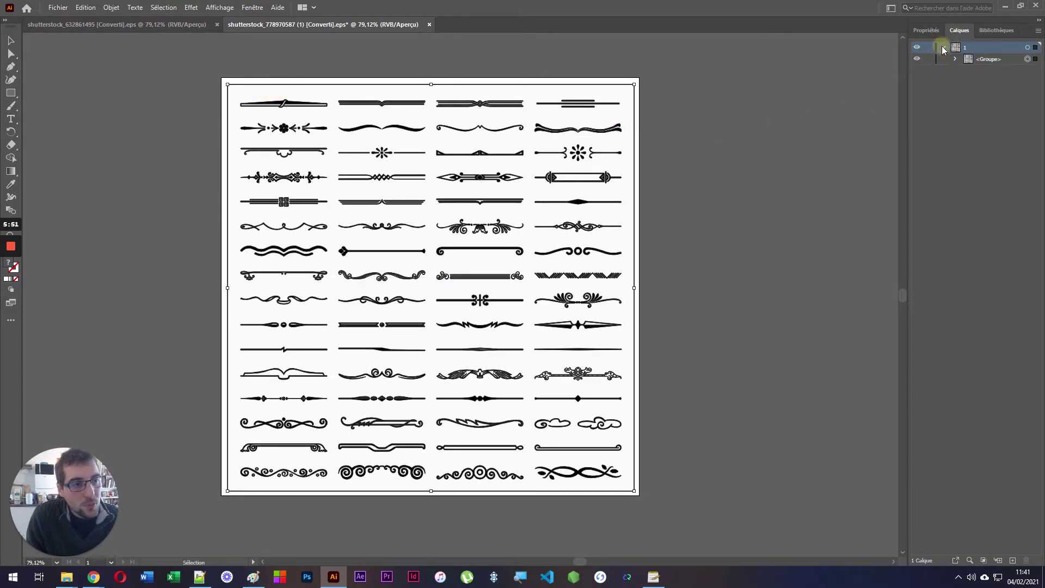
{"action": "left_click", "coordinate": [955, 58]}
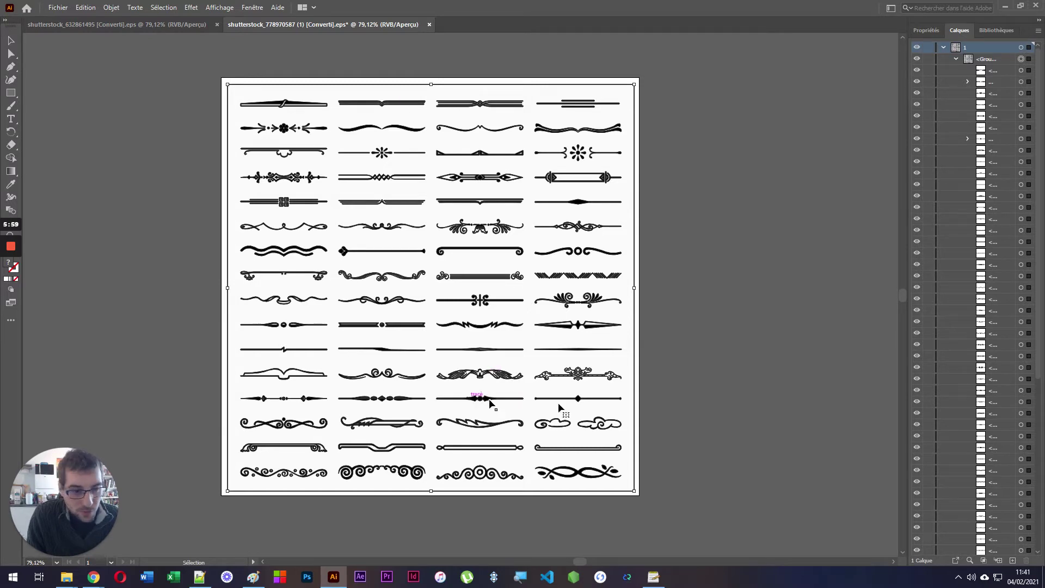
Look through the expanded group's elements for the one matching the diamond divider in the third column, fourth row from the bottom
{"action": "scroll", "coordinate": [965, 386], "scroll_direction": "down", "scroll_amount": 10}
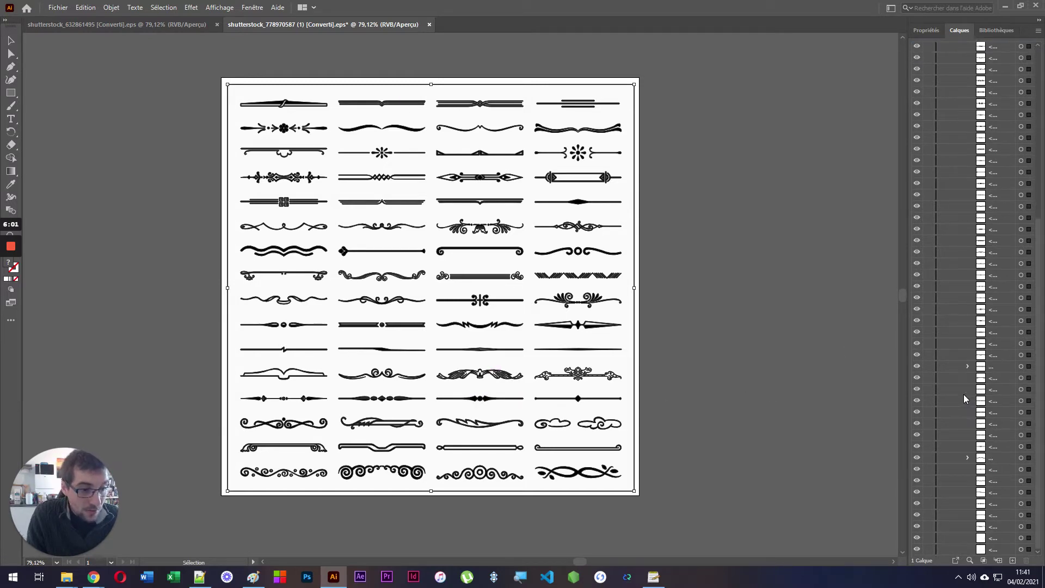
{"action": "left_click", "coordinate": [466, 401]}
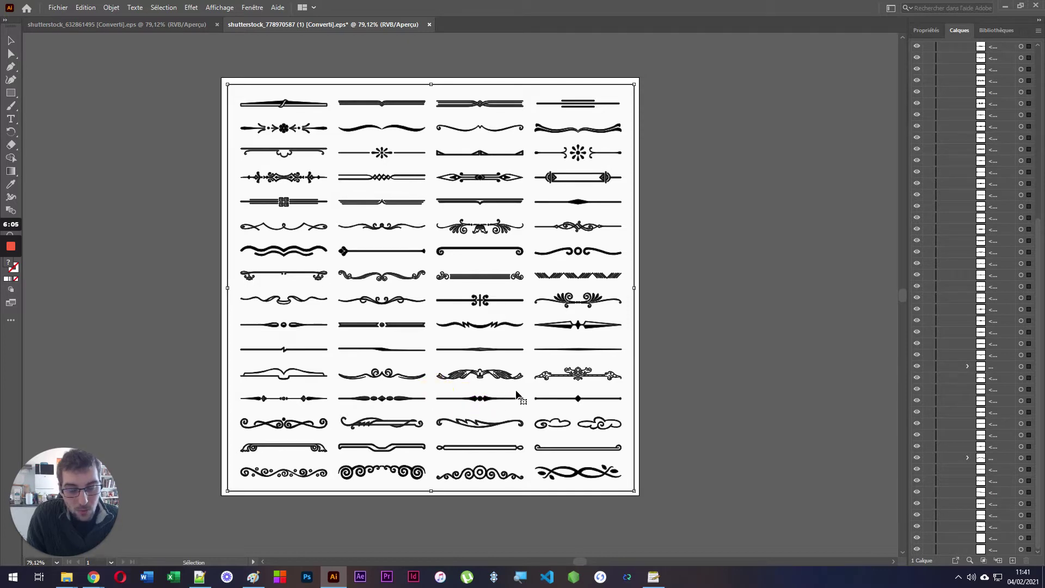
{"action": "left_click", "coordinate": [469, 400]}
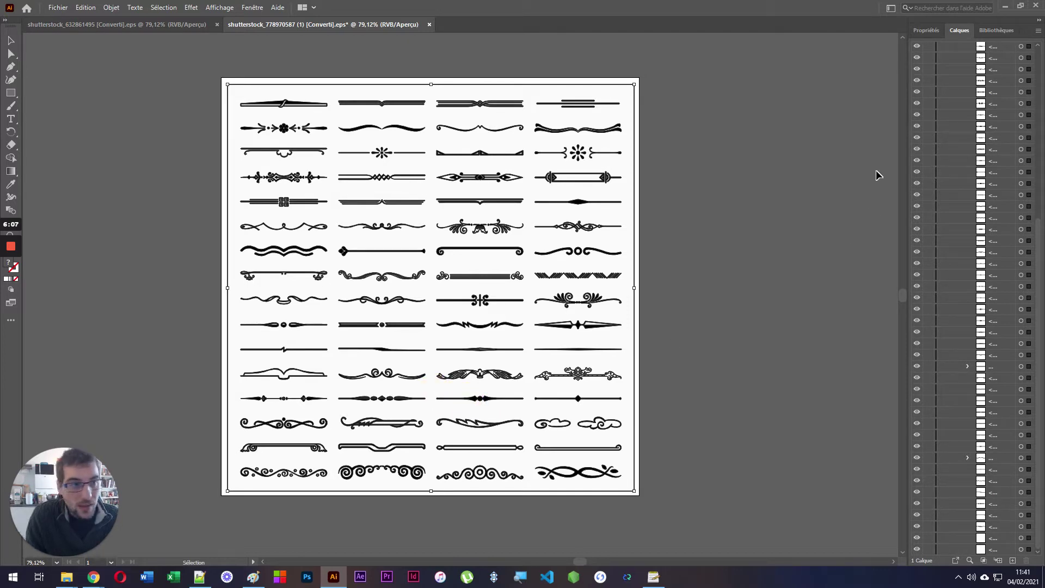
{"action": "scroll", "coordinate": [975, 522], "scroll_direction": "up", "scroll_amount": 10}
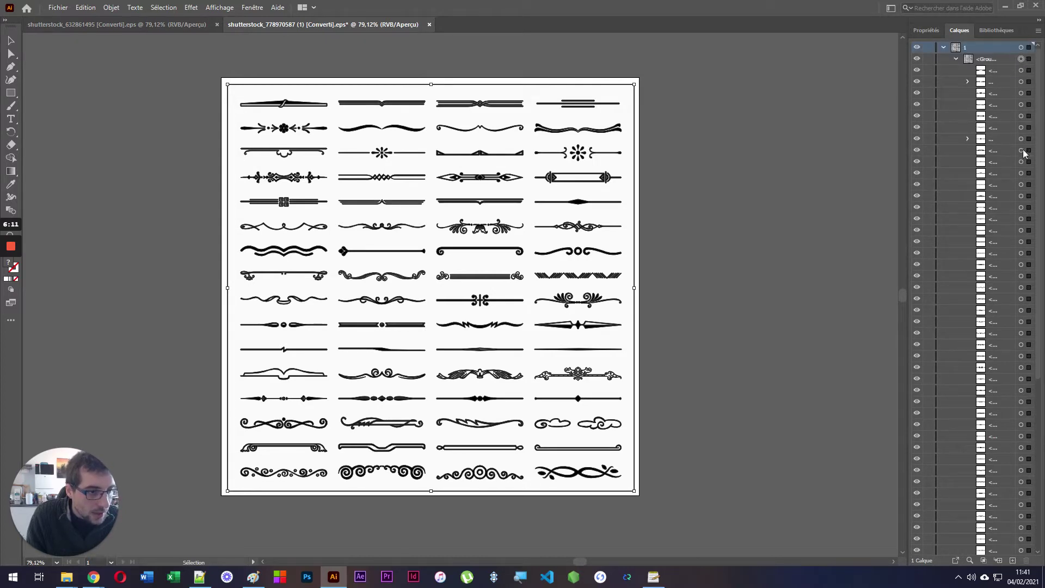
{"action": "scroll", "coordinate": [1023, 163], "scroll_direction": "down", "scroll_amount": 5}
{"action": "left_click", "coordinate": [478, 396]}
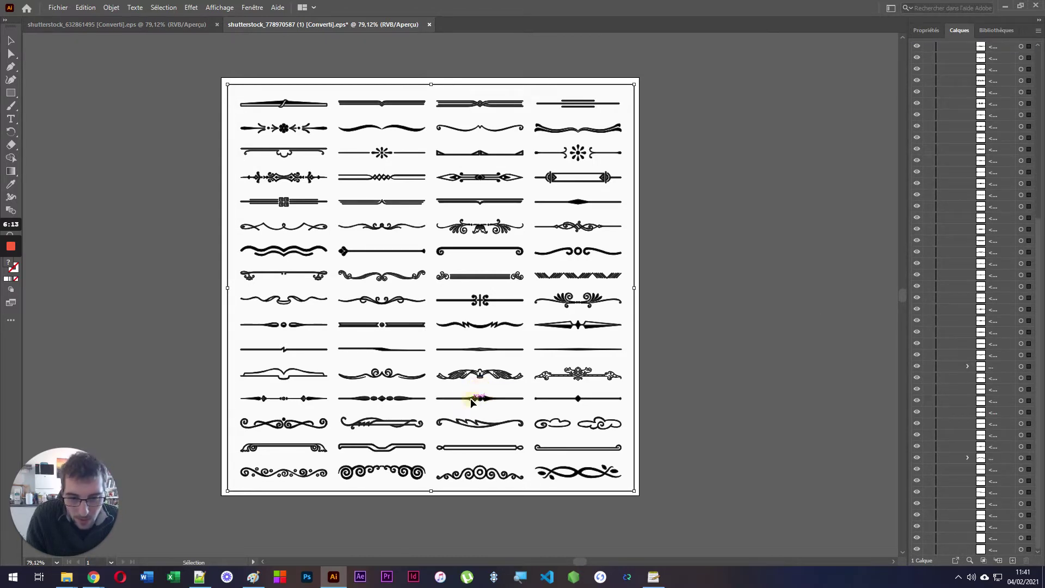
{"action": "left_click", "coordinate": [1014, 429]}
{"action": "left_click", "coordinate": [467, 402]}
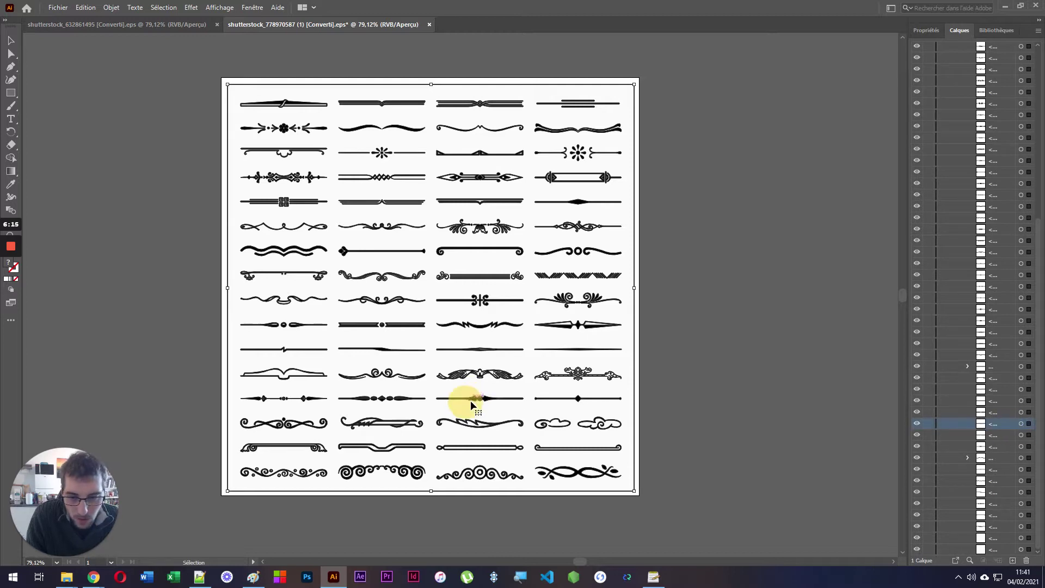
{"action": "scroll", "coordinate": [937, 297], "scroll_direction": "up", "scroll_amount": 5}
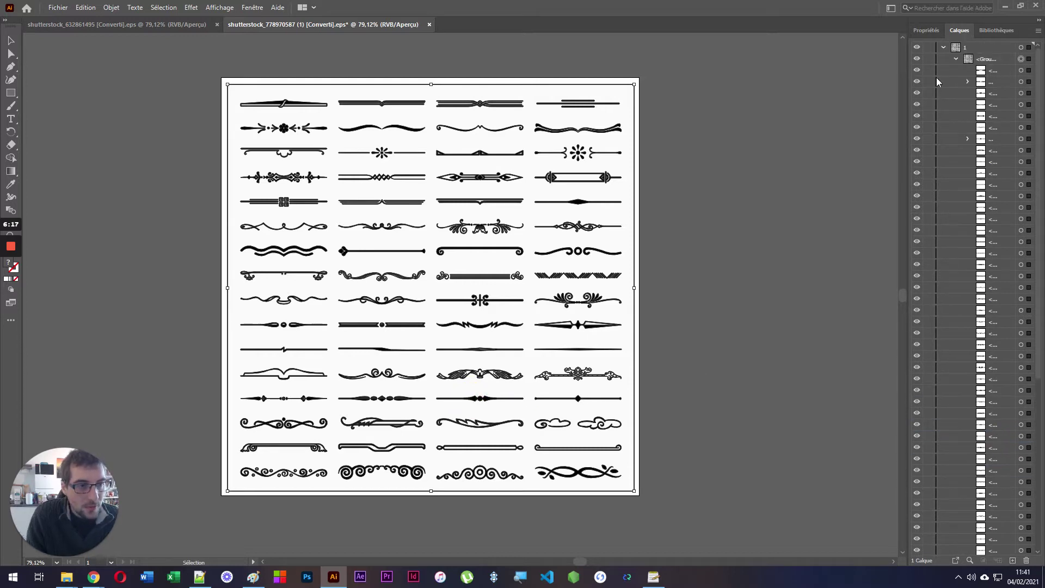
Hide the first six elements of the expanded group, starting from the top of its element list
{"action": "left_click", "coordinate": [917, 70]}
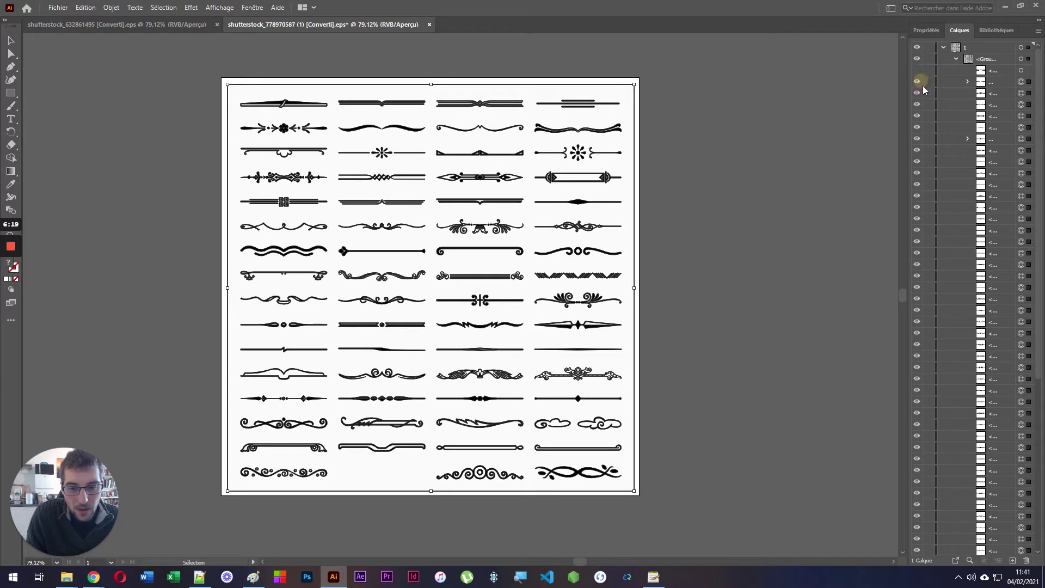
{"action": "left_click", "coordinate": [917, 81]}
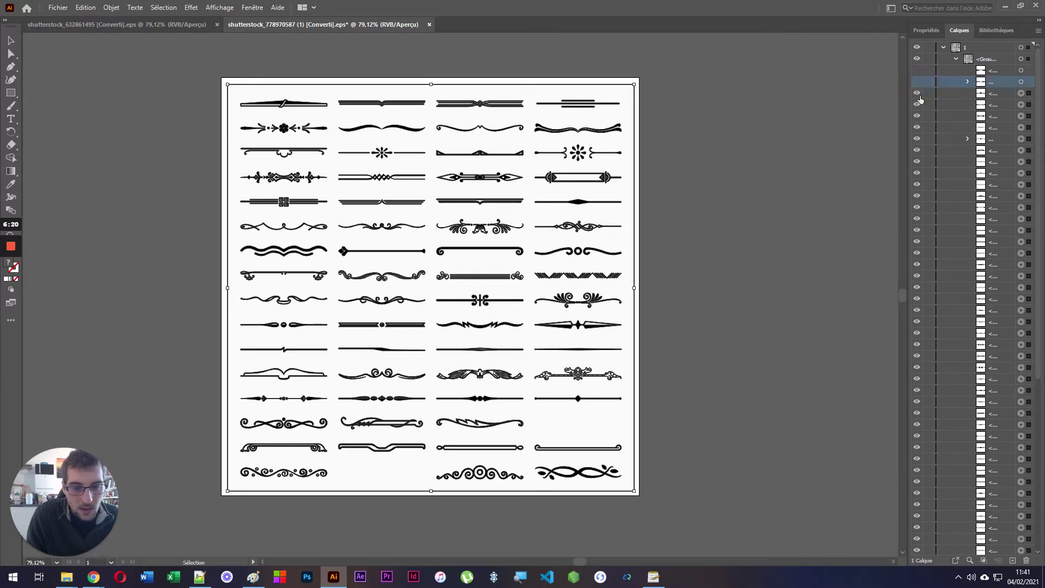
{"action": "left_click", "coordinate": [916, 93]}
{"action": "left_click", "coordinate": [916, 104]}
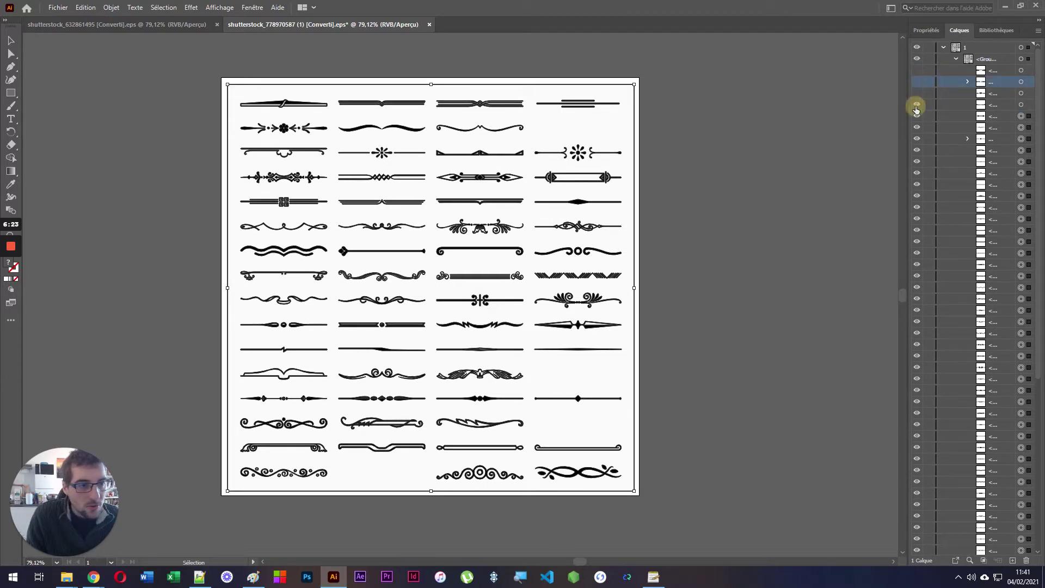
{"action": "left_click", "coordinate": [917, 115]}
{"action": "left_click", "coordinate": [917, 127]}
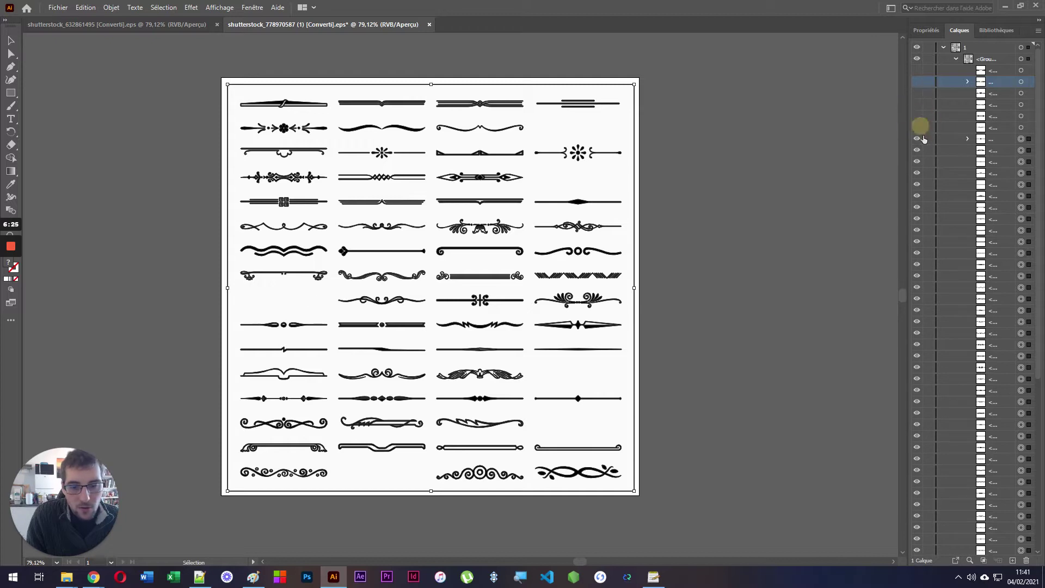
{"action": "left_click", "coordinate": [11, 290]}
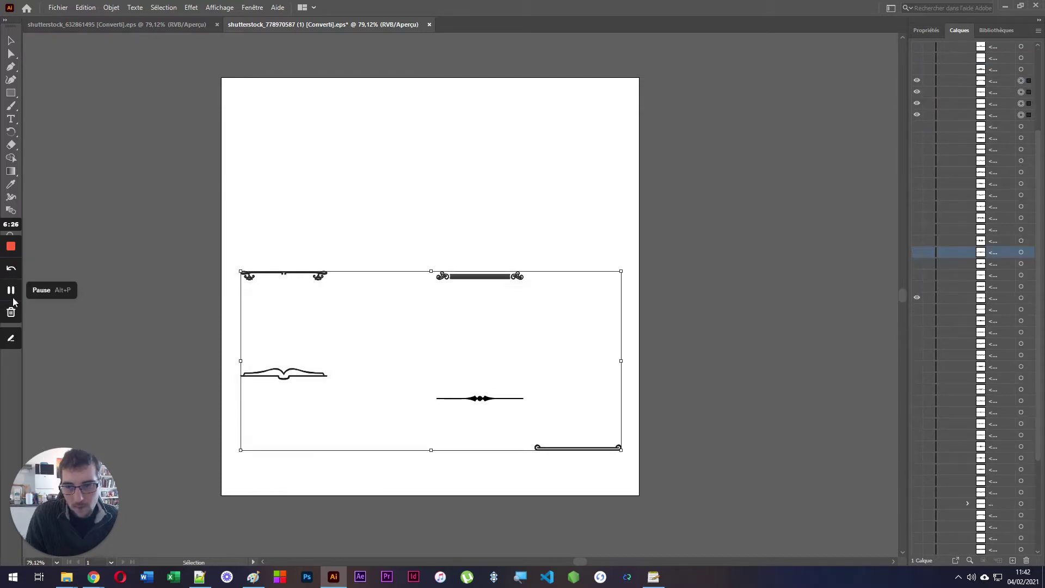
Hide the other remaining dividers so only the diamond divider in the third column, fourth row from the bottom, stays visible
{"action": "left_click", "coordinate": [917, 114]}
{"action": "left_click", "coordinate": [916, 103]}
{"action": "left_click", "coordinate": [916, 92]}
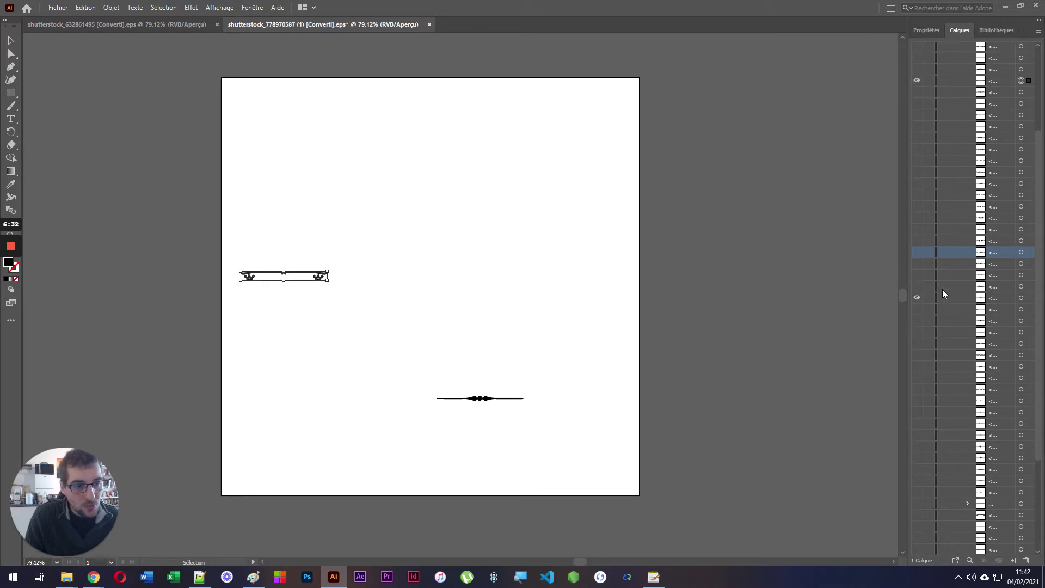
{"action": "left_click", "coordinate": [959, 300]}
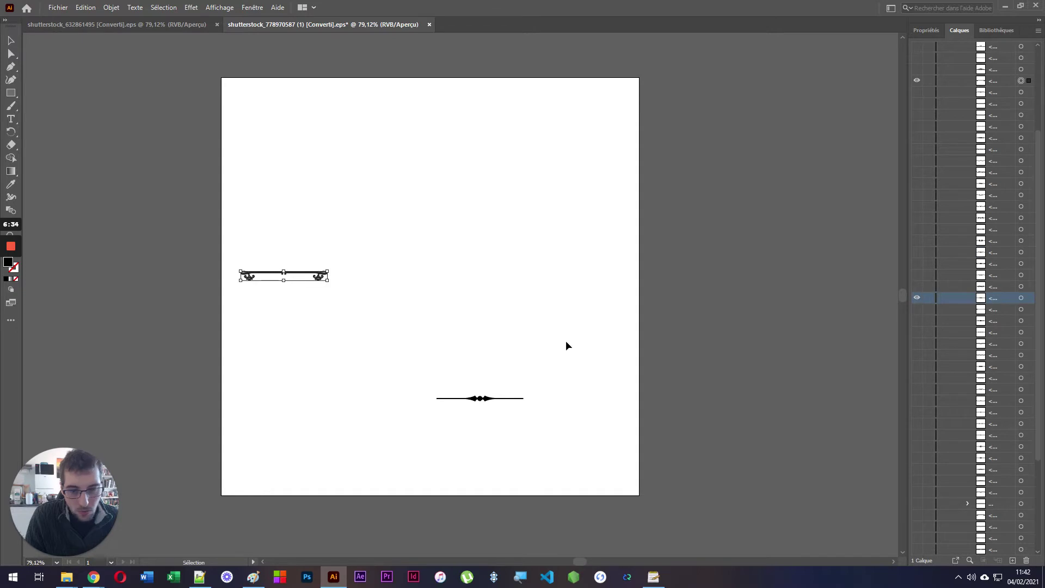
{"action": "left_click", "coordinate": [918, 81]}
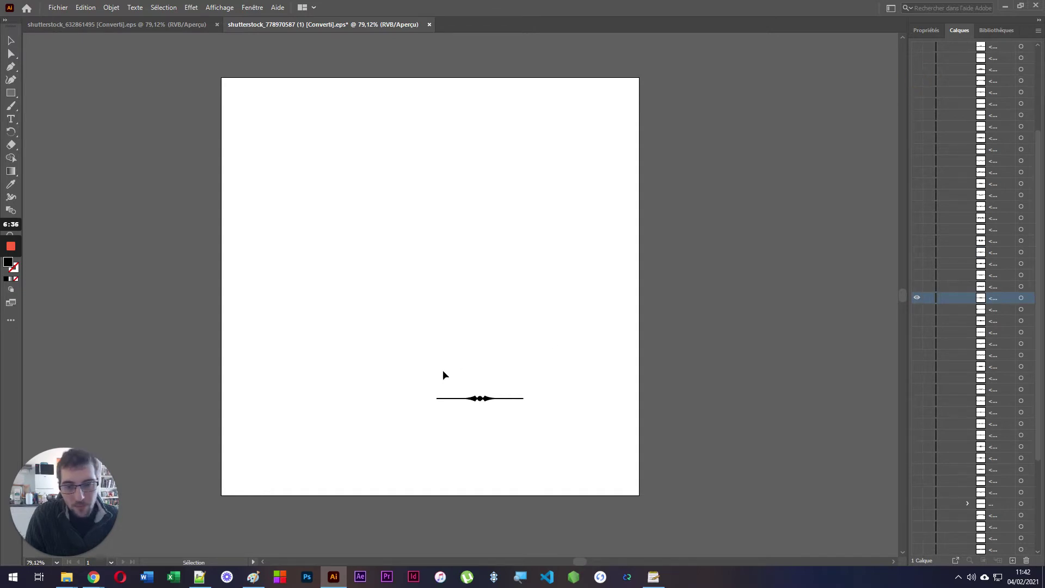
{"action": "scroll", "coordinate": [443, 423], "scroll_direction": "up", "scroll_amount": 3}
{"action": "scroll", "coordinate": [445, 333], "scroll_direction": "down", "scroll_amount": 4}
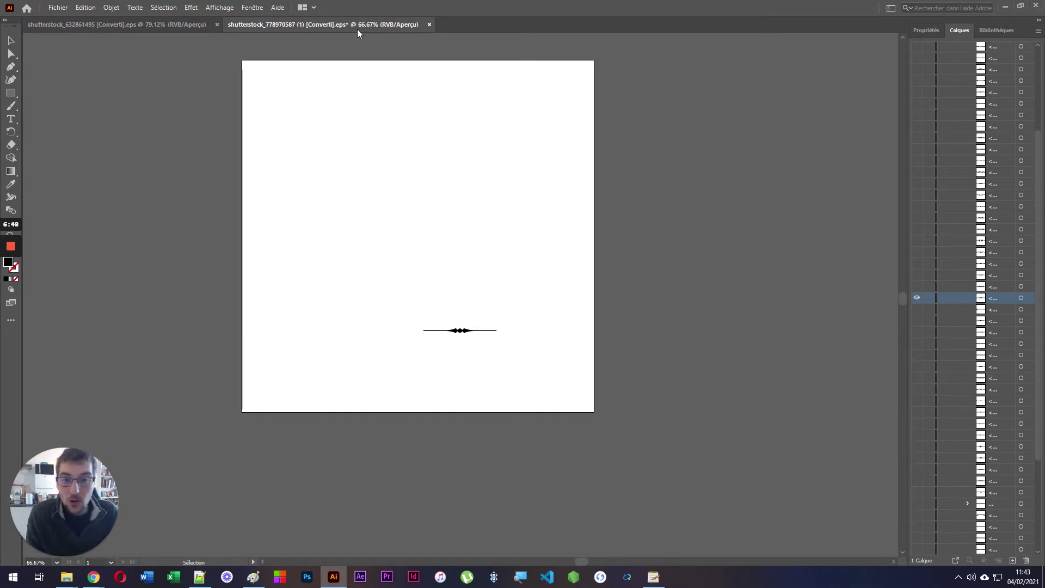
{"action": "left_click", "coordinate": [56, 8]}
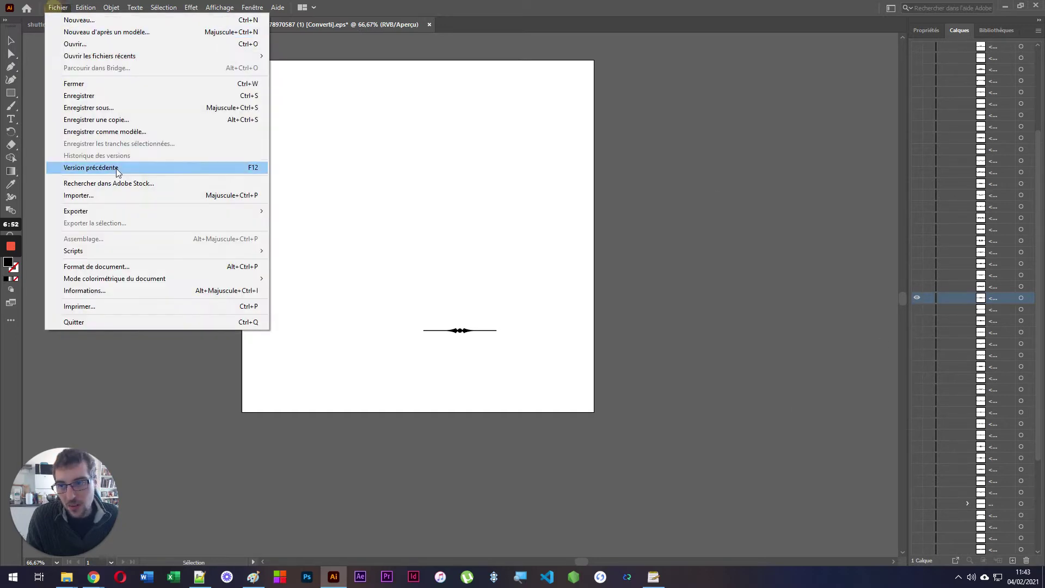
{"action": "left_click", "coordinate": [101, 108]}
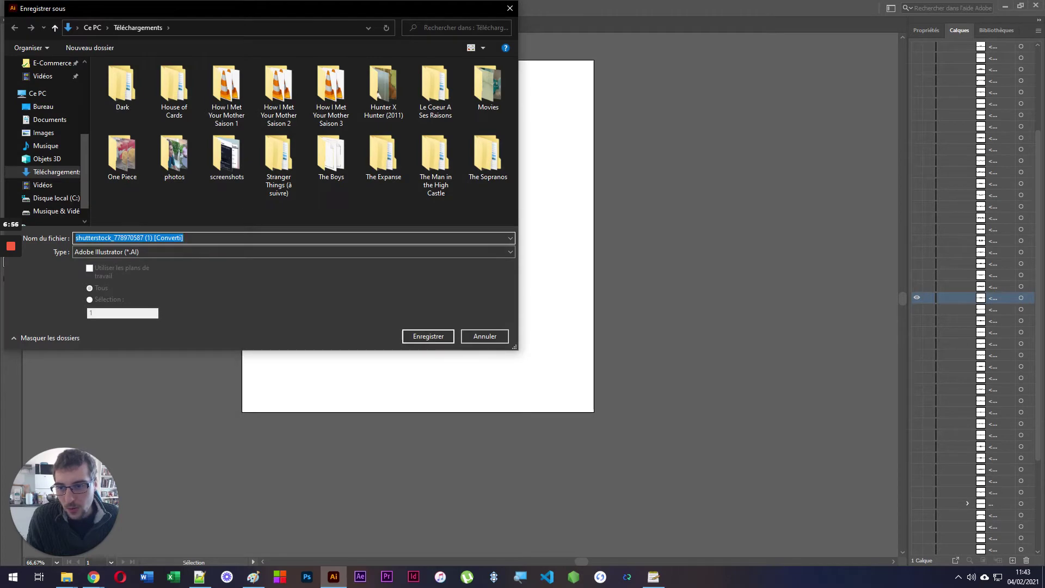
{"action": "left_click_drag", "start_coordinate": [154, 238], "coordinate": [191, 237]}
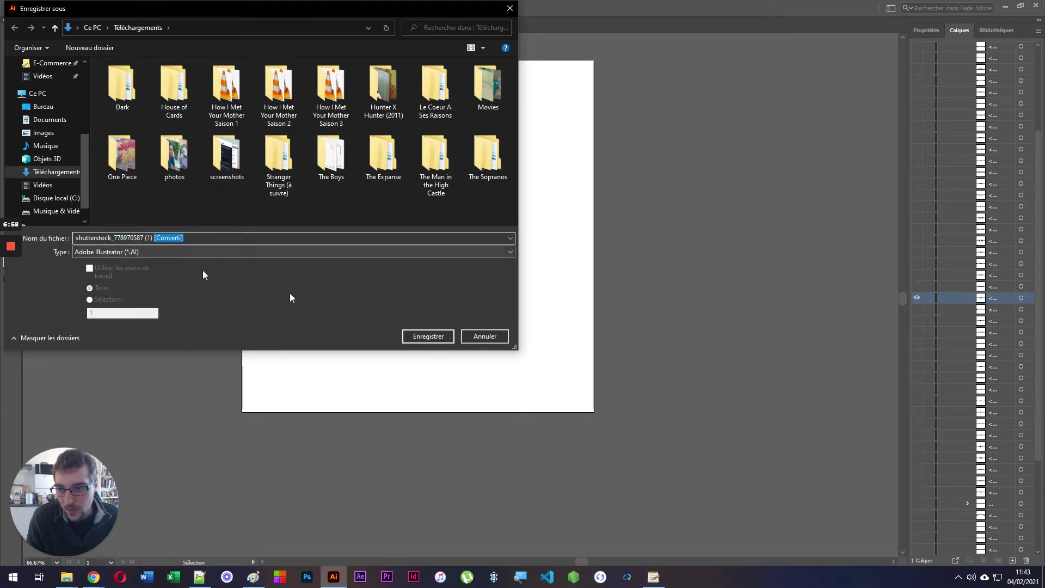
{"action": "left_click", "coordinate": [428, 335]}
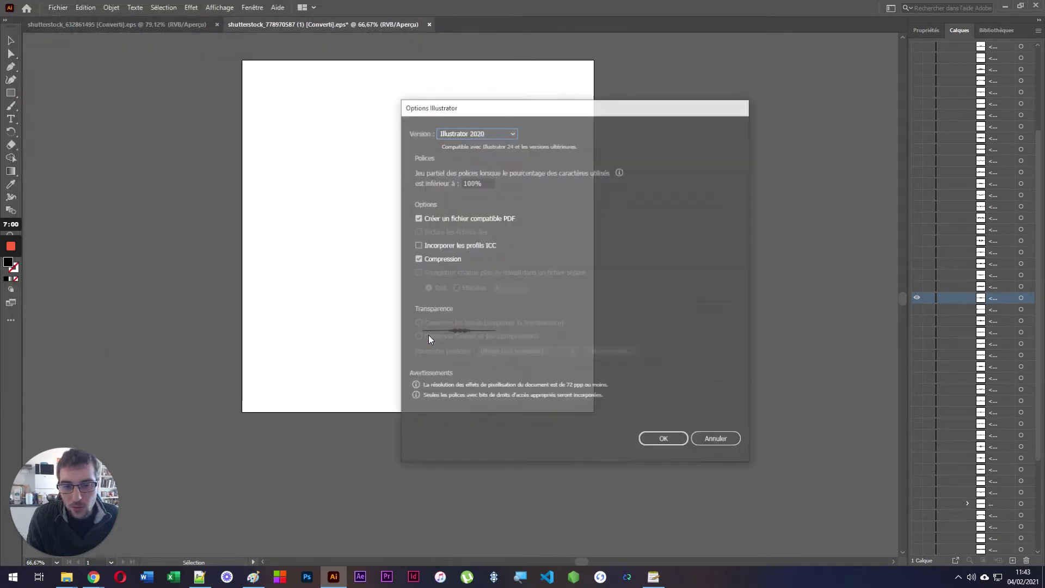
{"action": "left_click", "coordinate": [477, 134]}
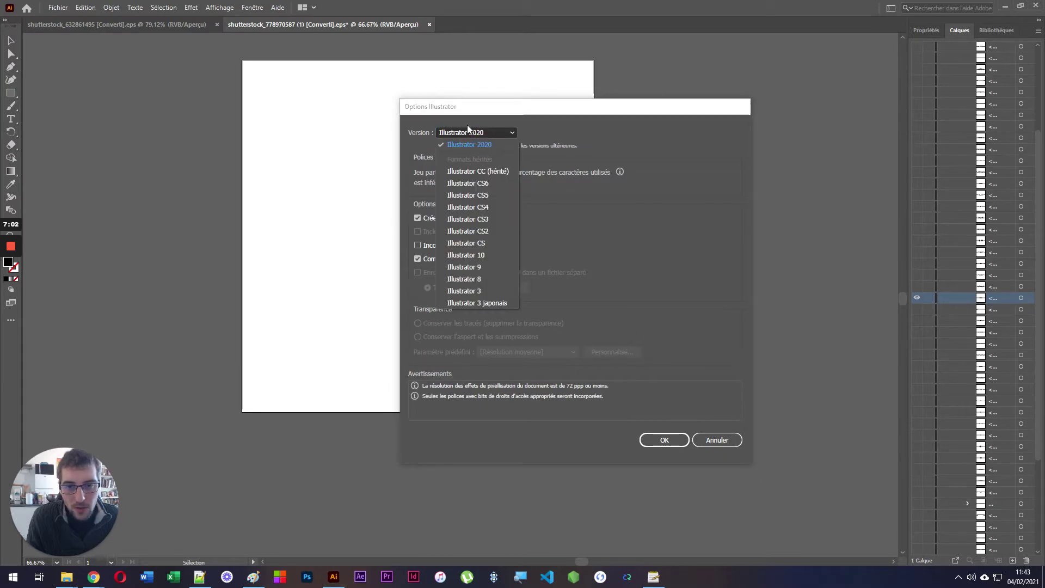
{"action": "left_click", "coordinate": [468, 126]}
{"action": "left_click", "coordinate": [662, 439]}
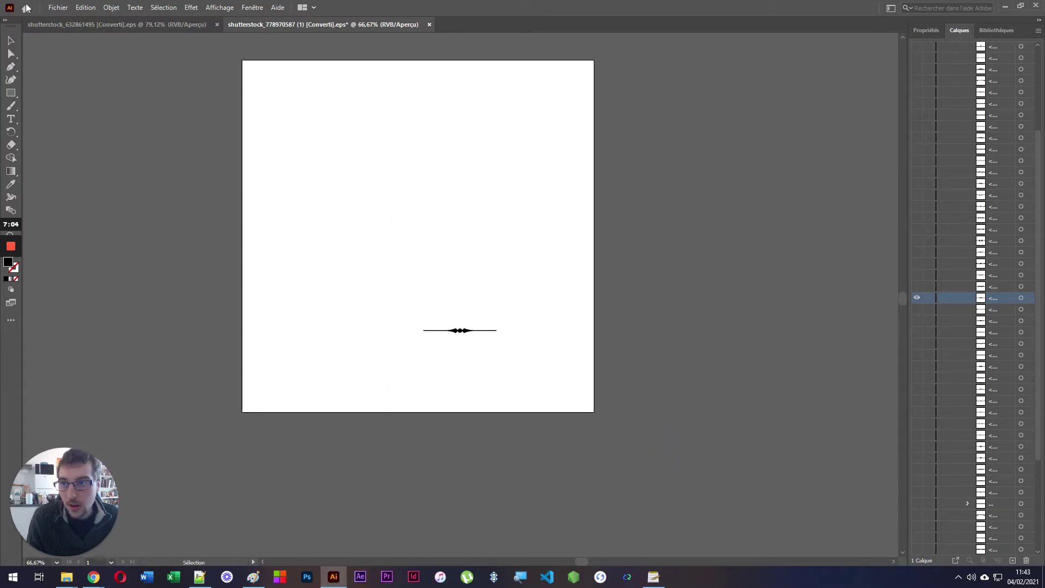
Restore the maximized program window to a floating window and reposition it so the full set of tools is reachable
{"action": "scroll", "coordinate": [469, 305], "scroll_direction": "up", "scroll_amount": 3}
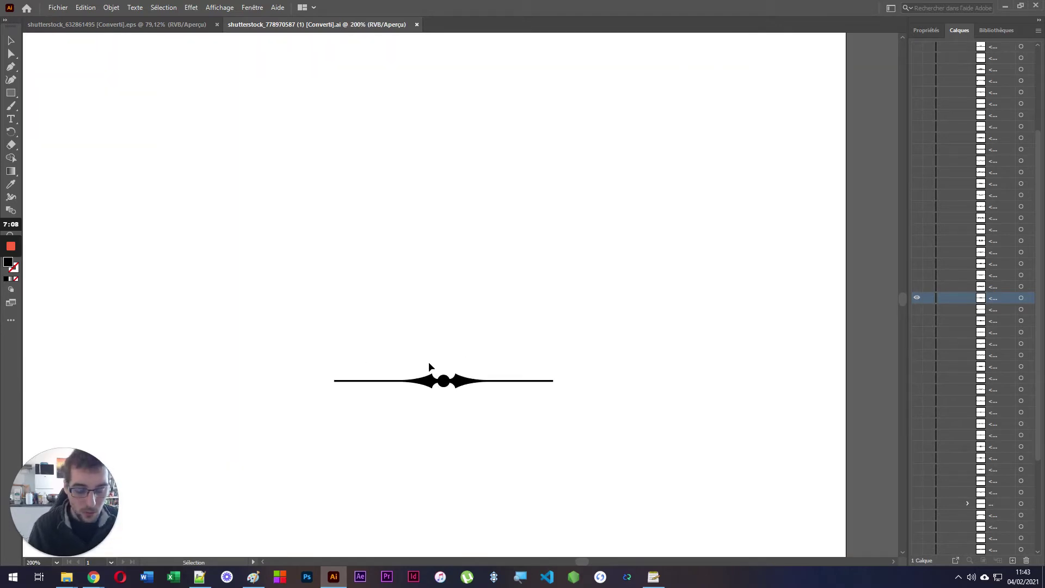
{"action": "scroll", "coordinate": [448, 351], "scroll_direction": "down", "scroll_amount": 3}
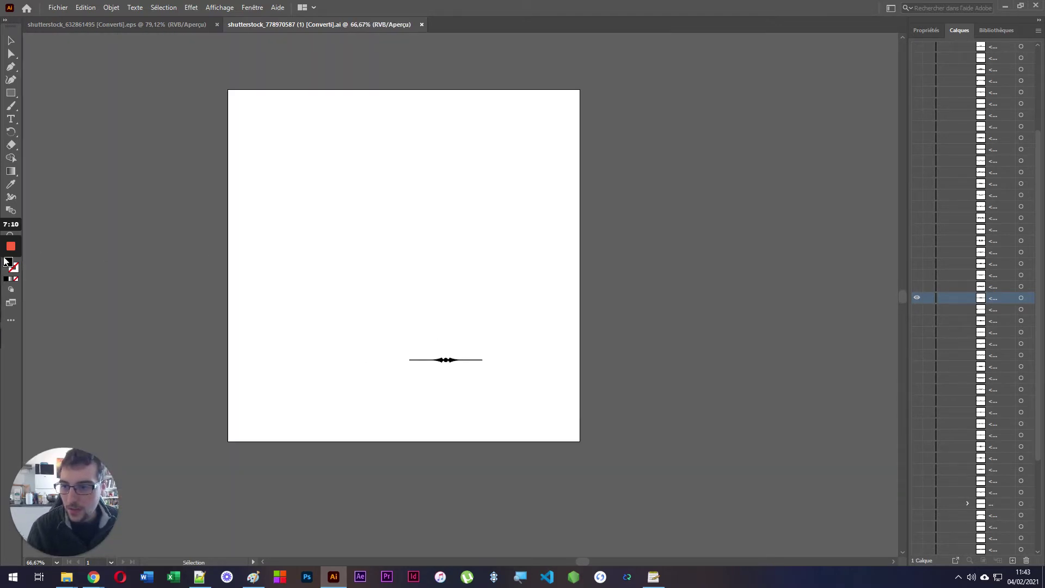
{"action": "left_click", "coordinate": [541, 46]}
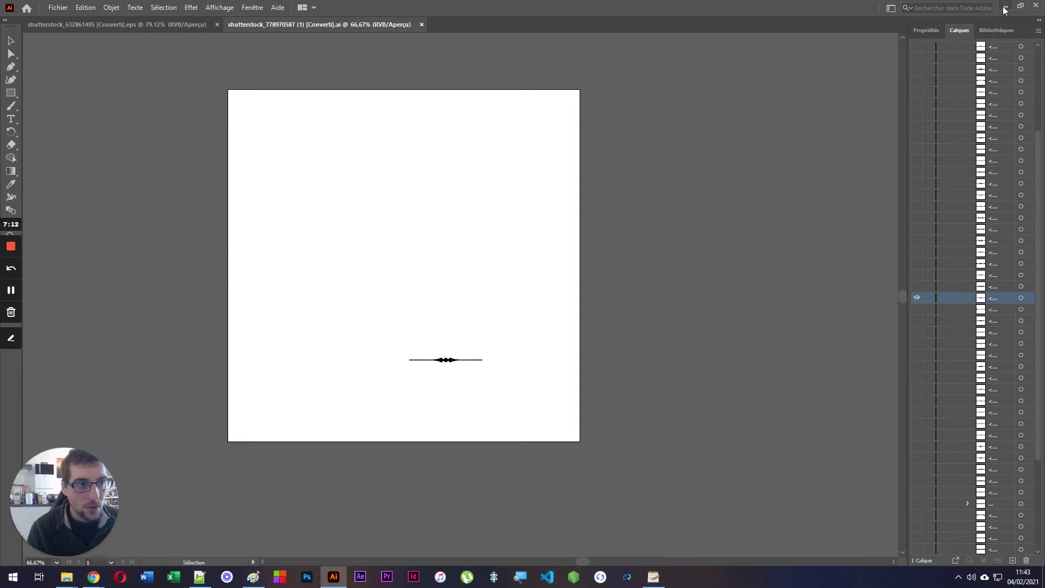
{"action": "left_click", "coordinate": [1020, 6]}
{"action": "left_click_drag", "start_coordinate": [531, 159], "coordinate": [561, 59]}
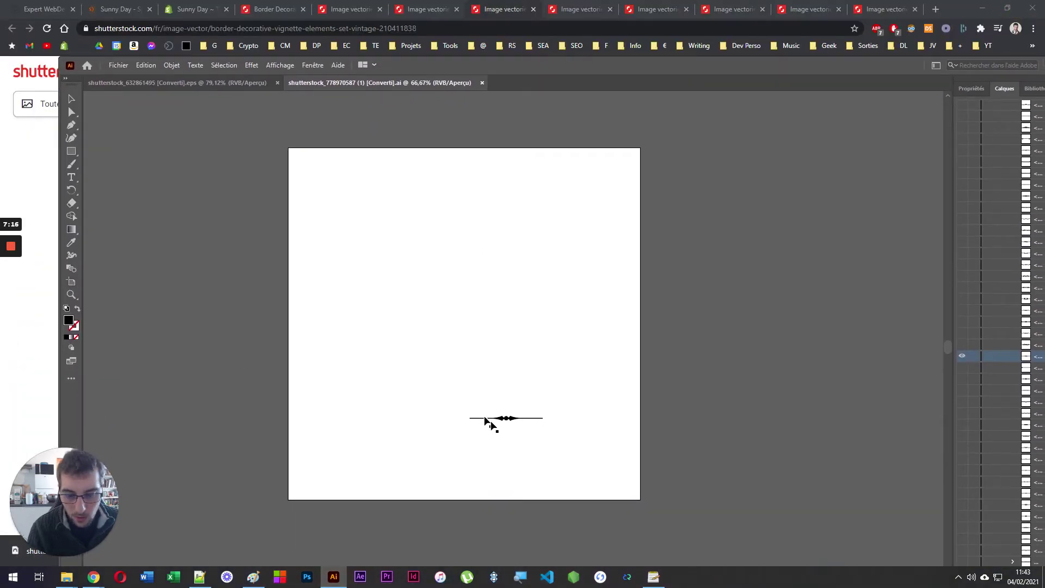
With the Artboard tool, lower the artboard's top edge to the top of the divider, leaving a height of about 183 px
{"action": "scroll", "coordinate": [513, 451], "scroll_direction": "up", "scroll_amount": 5}
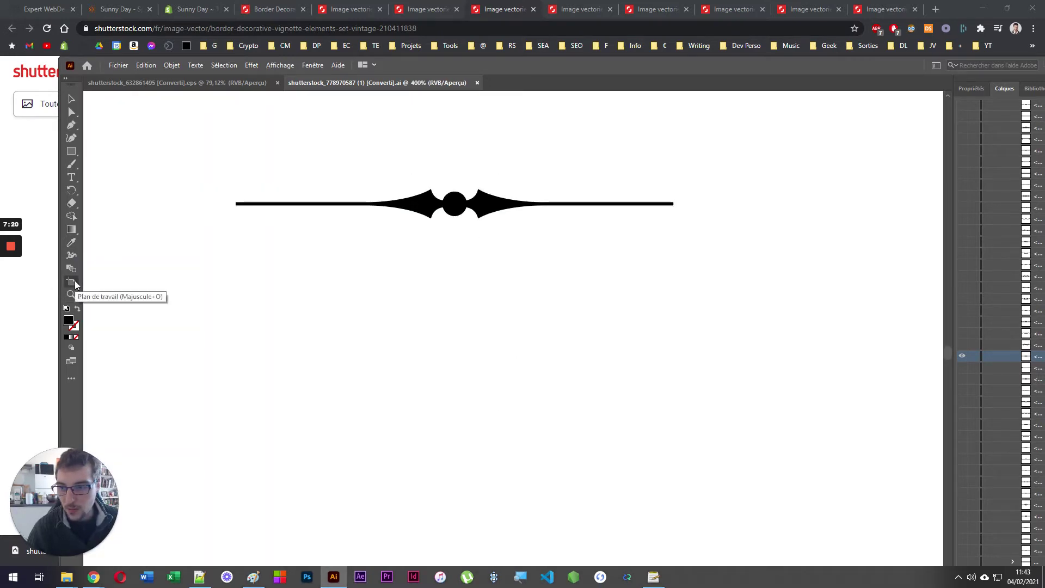
{"action": "scroll", "coordinate": [685, 279], "scroll_direction": "down", "scroll_amount": 7}
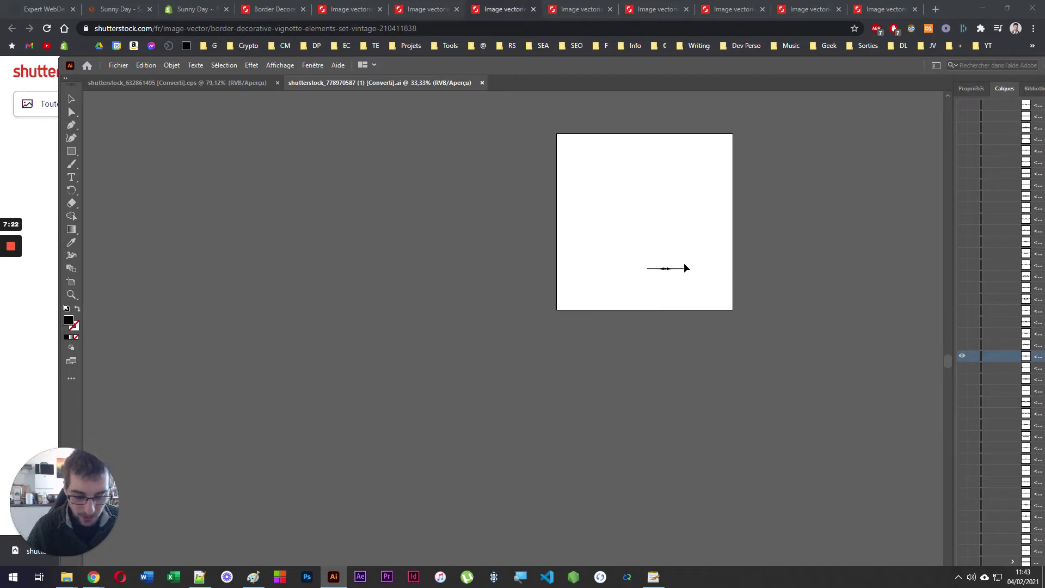
{"action": "key", "text": "o"}
{"action": "scroll", "coordinate": [685, 185], "scroll_direction": "up", "scroll_amount": 3}
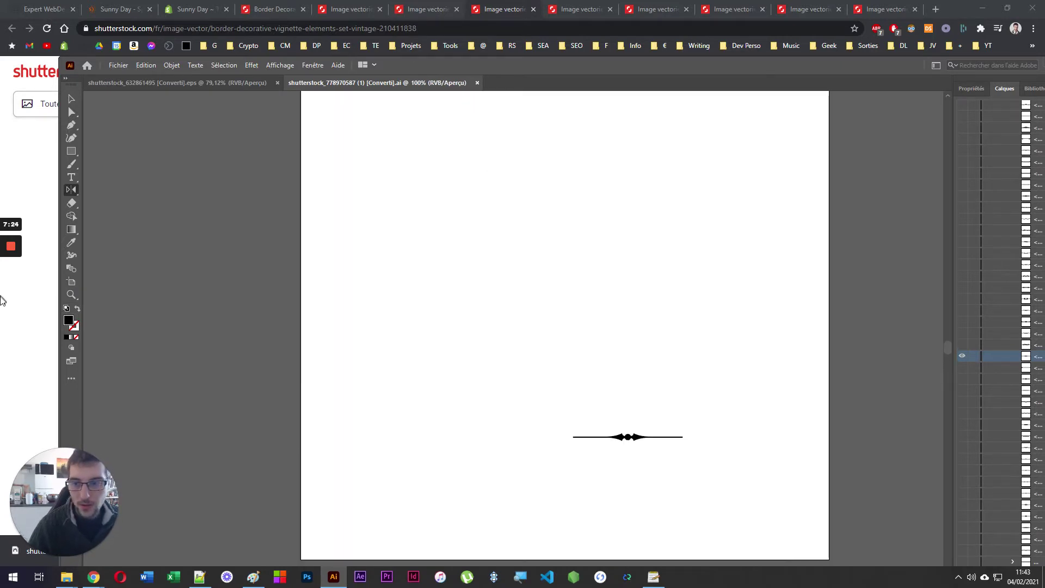
{"action": "left_click", "coordinate": [71, 281]}
{"action": "scroll", "coordinate": [417, 294], "scroll_direction": "down", "scroll_amount": 1}
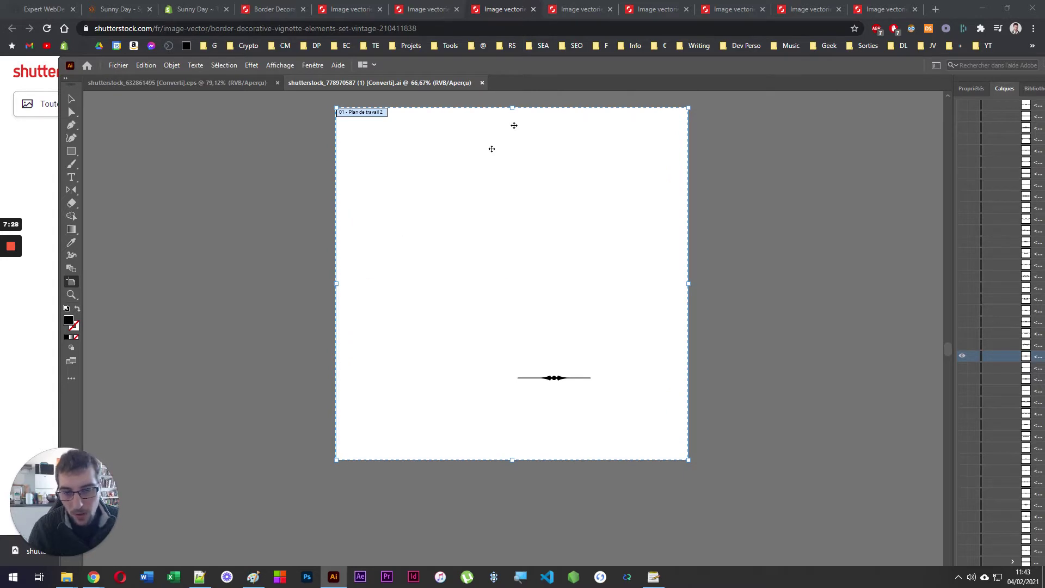
{"action": "left_click_drag", "start_coordinate": [512, 107], "coordinate": [679, 376]}
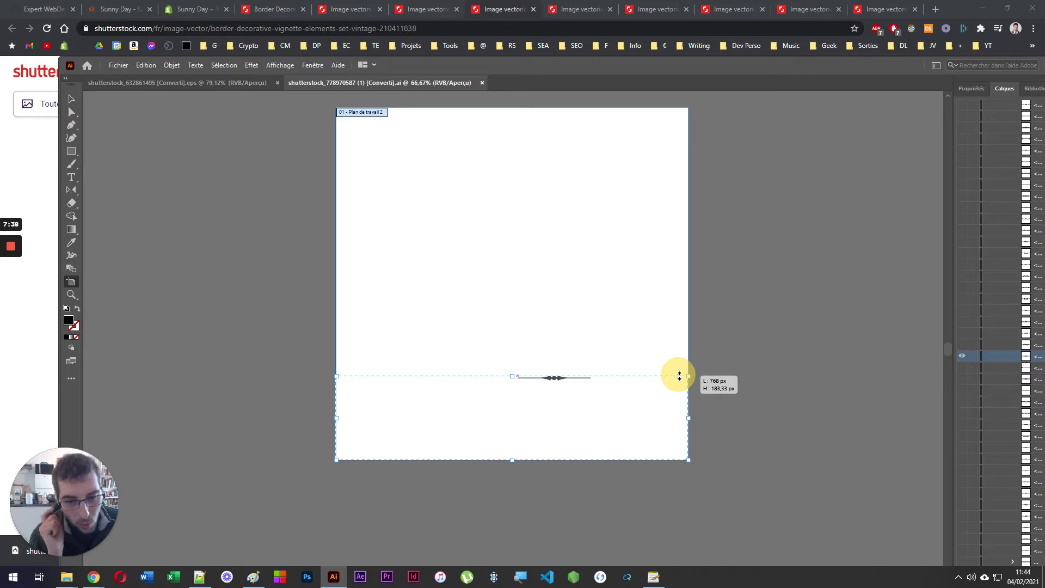
{"action": "left_click_drag", "start_coordinate": [680, 375], "coordinate": [677, 374]}
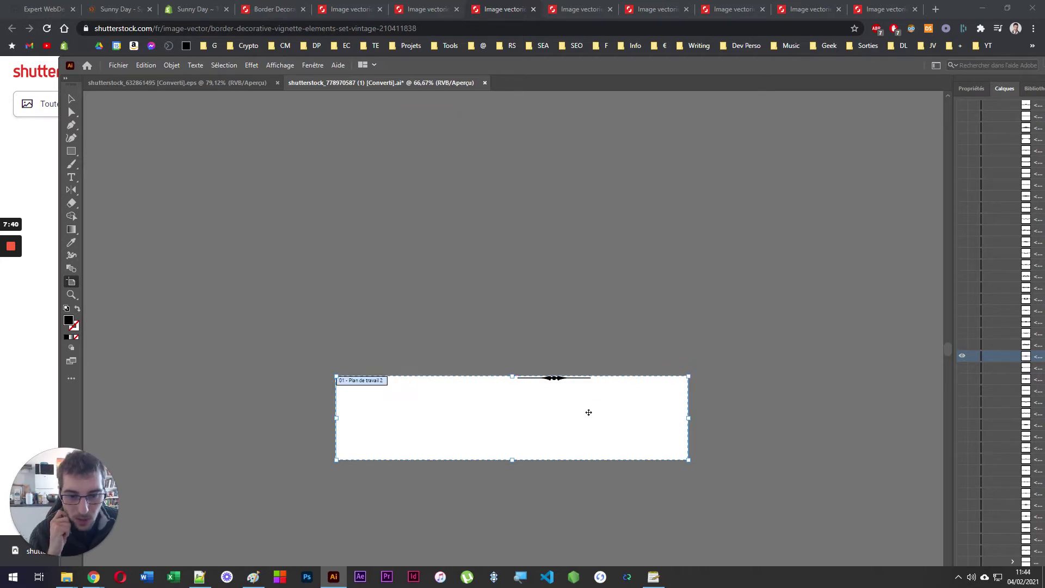
Trim the artboard's left edge to the divider's left end and its bottom edge to just below the divider, about 371.7 × 10.62 px
{"action": "scroll", "coordinate": [560, 455], "scroll_direction": "up", "scroll_amount": 2}
{"action": "scroll", "coordinate": [381, 329], "scroll_direction": "down", "scroll_amount": 1}
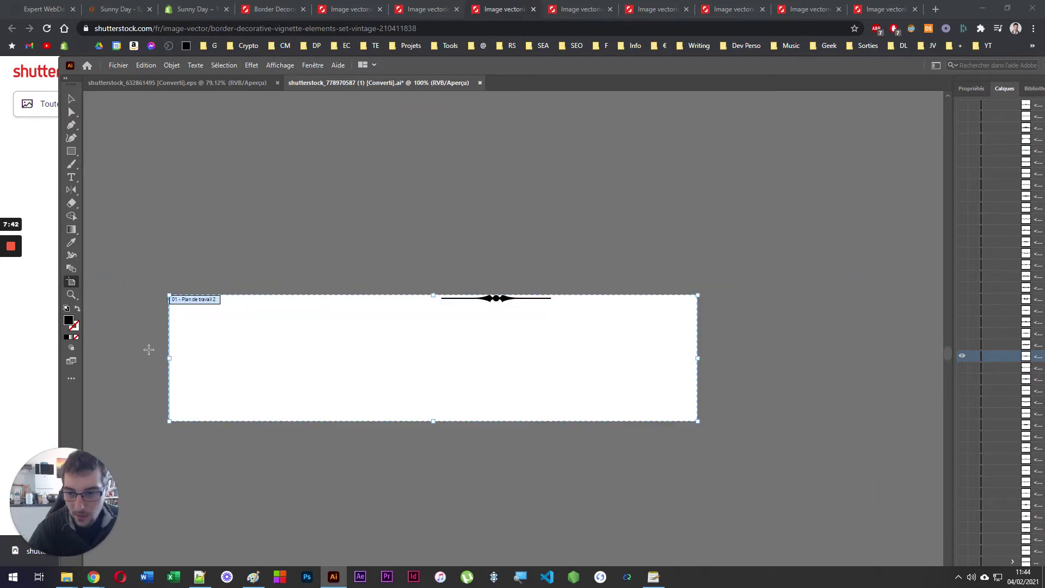
{"action": "left_click_drag", "start_coordinate": [169, 362], "coordinate": [444, 362]}
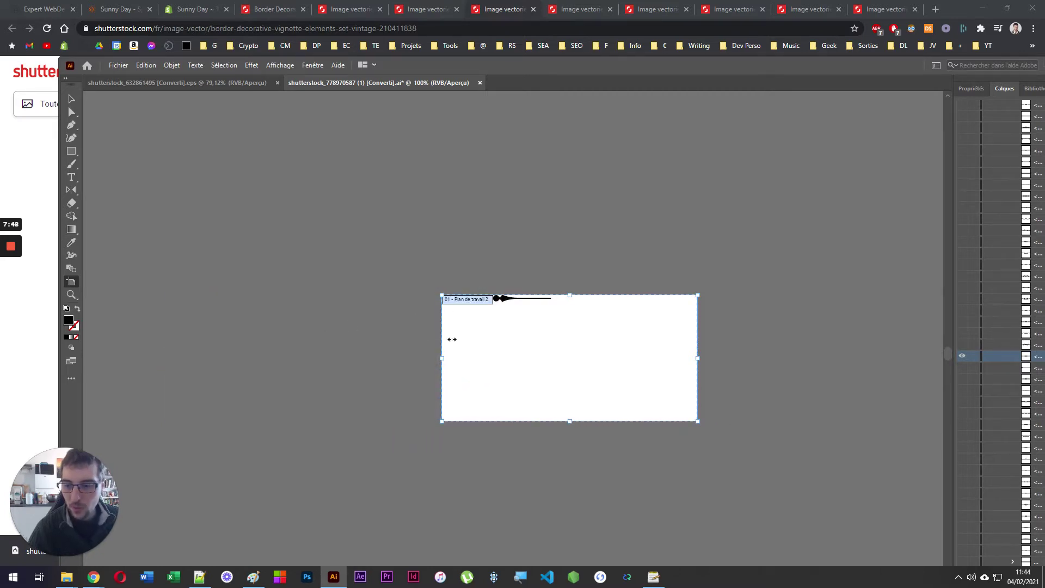
{"action": "scroll", "coordinate": [547, 392], "scroll_direction": "up", "scroll_amount": 3}
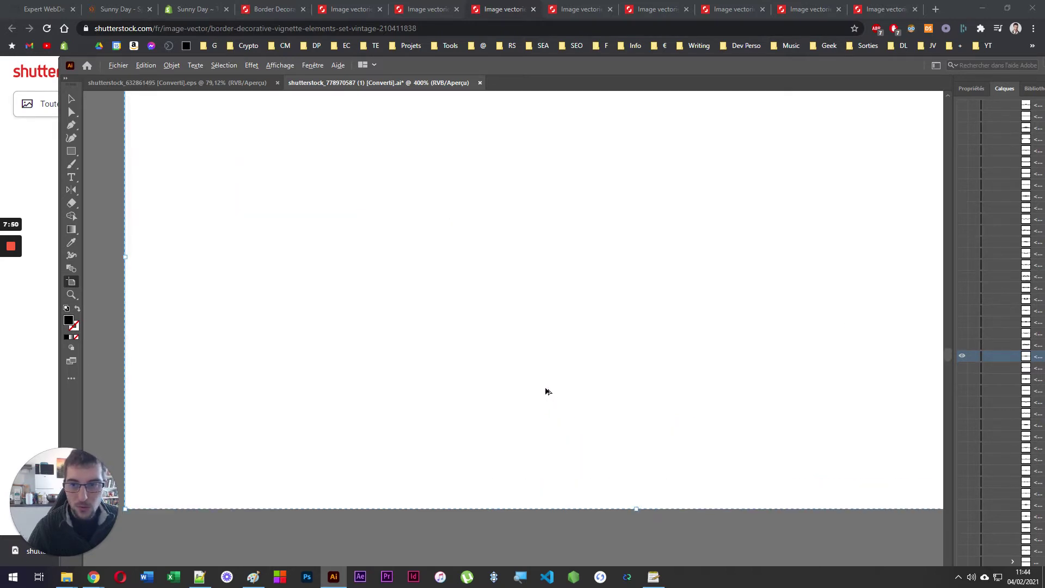
{"action": "left_click_drag", "start_coordinate": [614, 480], "coordinate": [652, 125]}
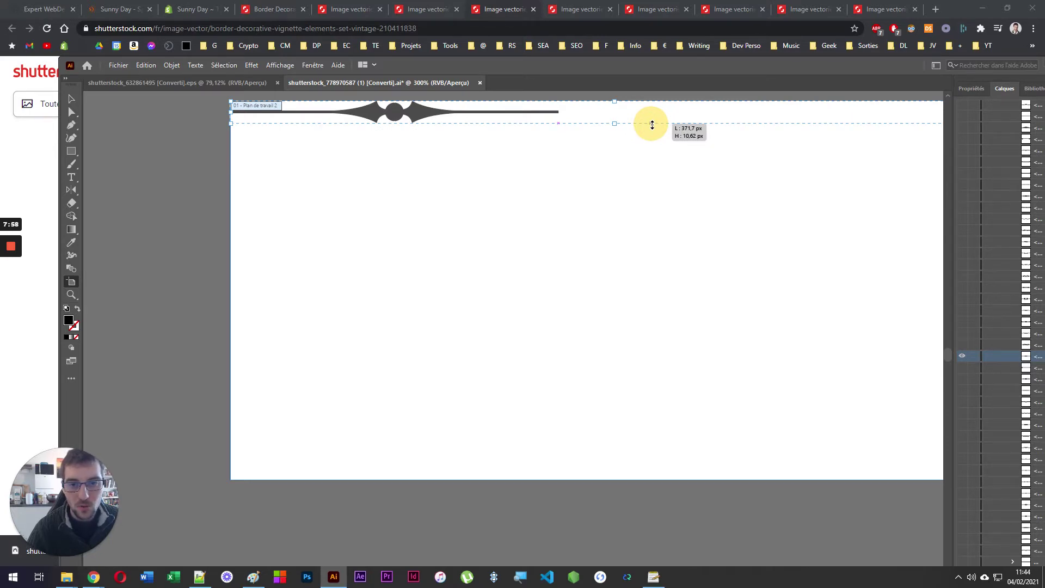
{"action": "left_click_drag", "start_coordinate": [652, 125], "coordinate": [651, 125]}
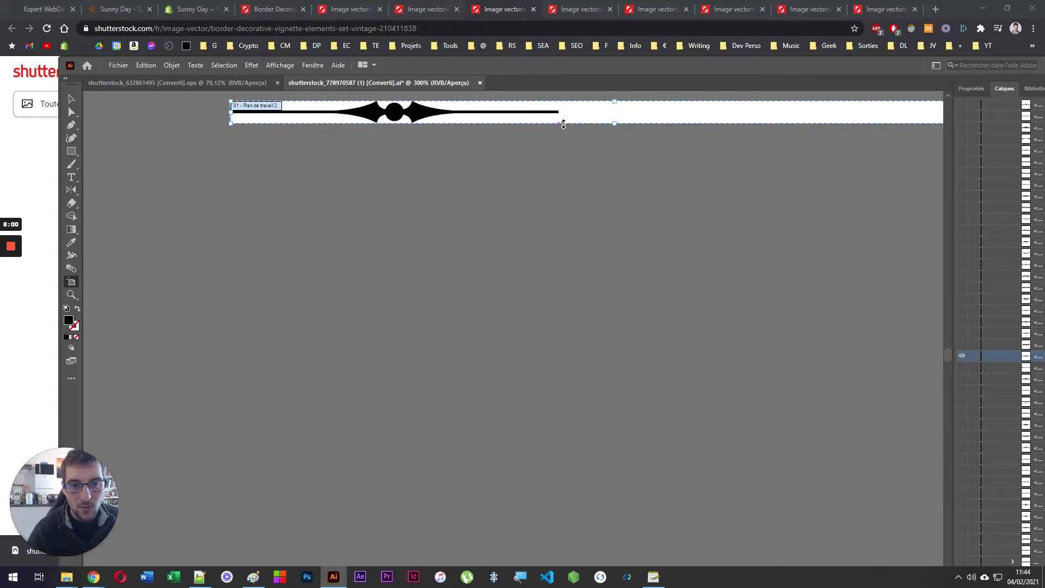
Trim the artboard's right edge to the divider's right end and save the document
{"action": "scroll", "coordinate": [546, 210], "scroll_direction": "down", "scroll_amount": 3}
{"action": "scroll", "coordinate": [600, 247], "scroll_direction": "up", "scroll_amount": 4}
{"action": "scroll", "coordinate": [662, 317], "scroll_direction": "down", "scroll_amount": 1}
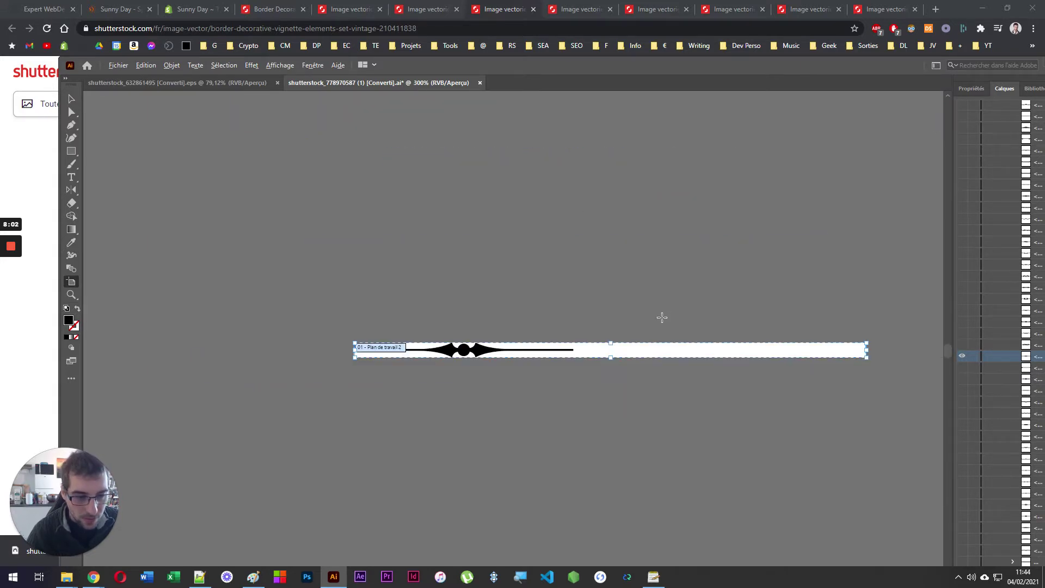
{"action": "left_click_drag", "start_coordinate": [870, 352], "coordinate": [573, 353]}
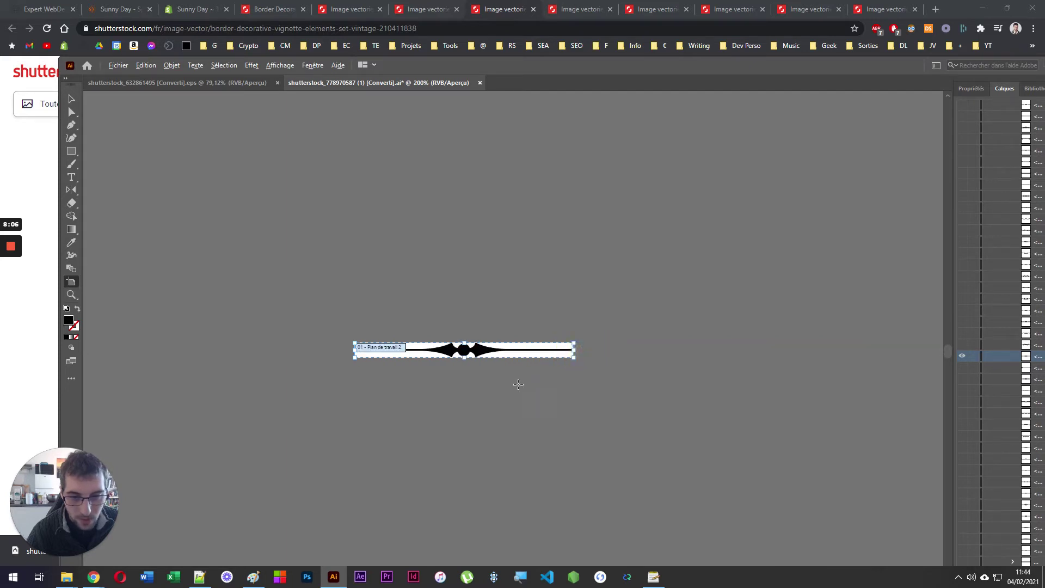
{"action": "scroll", "coordinate": [515, 343], "scroll_direction": "up", "scroll_amount": 3}
{"action": "scroll", "coordinate": [545, 319], "scroll_direction": "down", "scroll_amount": 2}
{"action": "scroll", "coordinate": [546, 318], "scroll_direction": "up", "scroll_amount": 1}
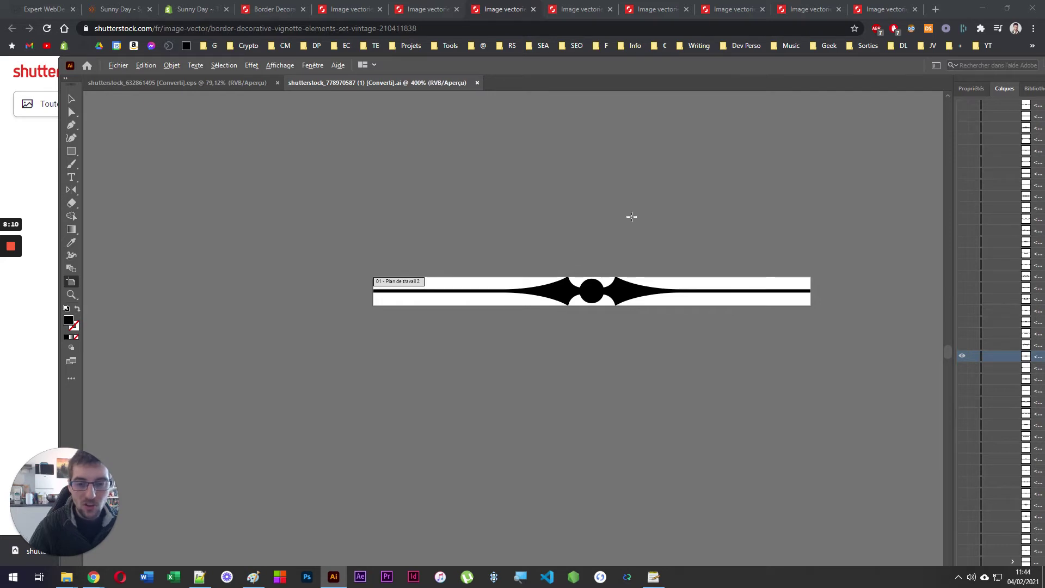
{"action": "scroll", "coordinate": [630, 218], "scroll_direction": "up", "scroll_amount": 2}
{"action": "scroll", "coordinate": [630, 217], "scroll_direction": "down", "scroll_amount": 1}
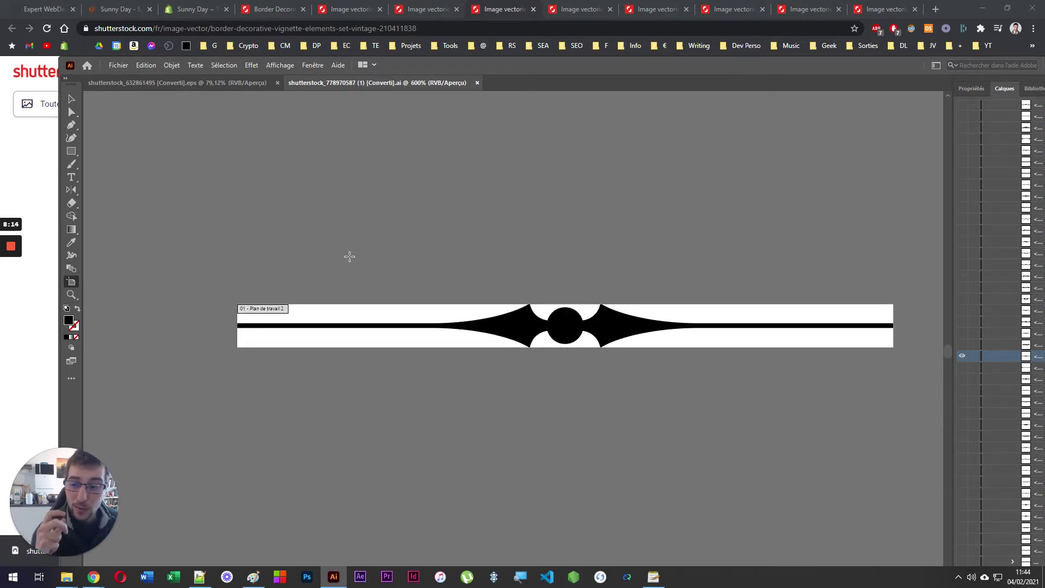
{"action": "left_click", "coordinate": [119, 65]}
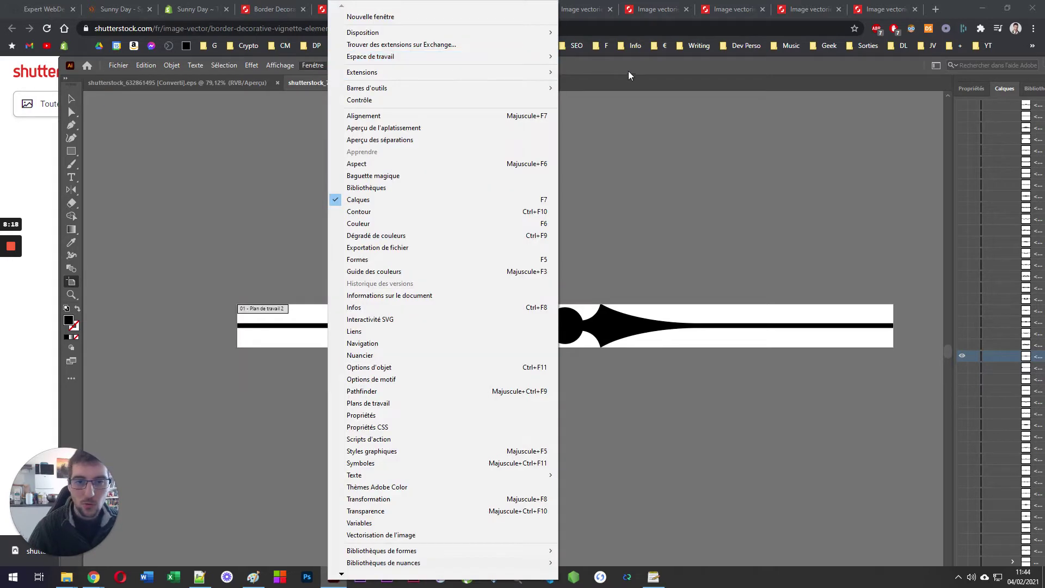
{"action": "left_click", "coordinate": [633, 75]}
{"action": "left_click", "coordinate": [126, 66]}
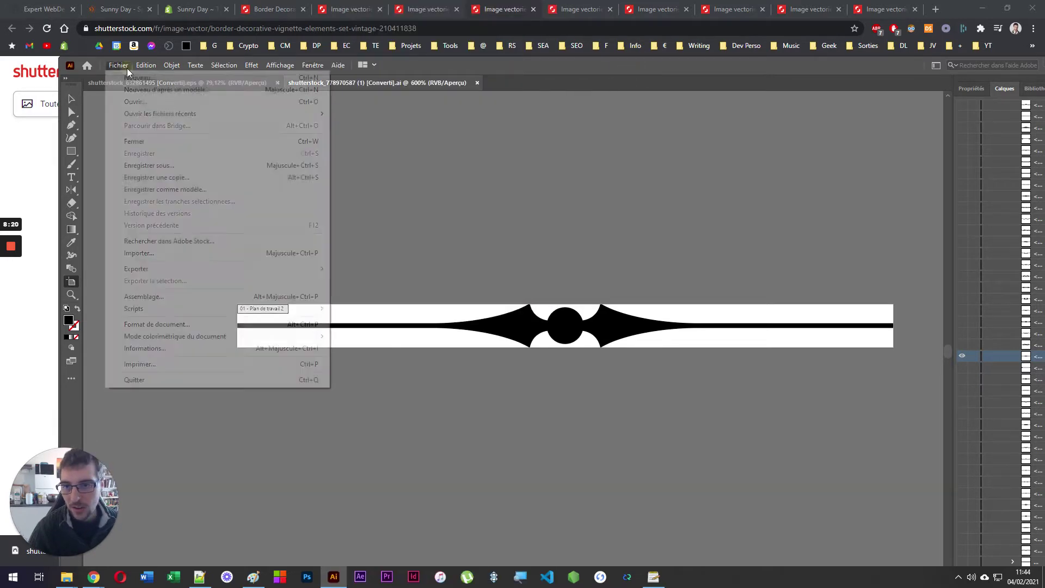
{"action": "left_click", "coordinate": [159, 166]}
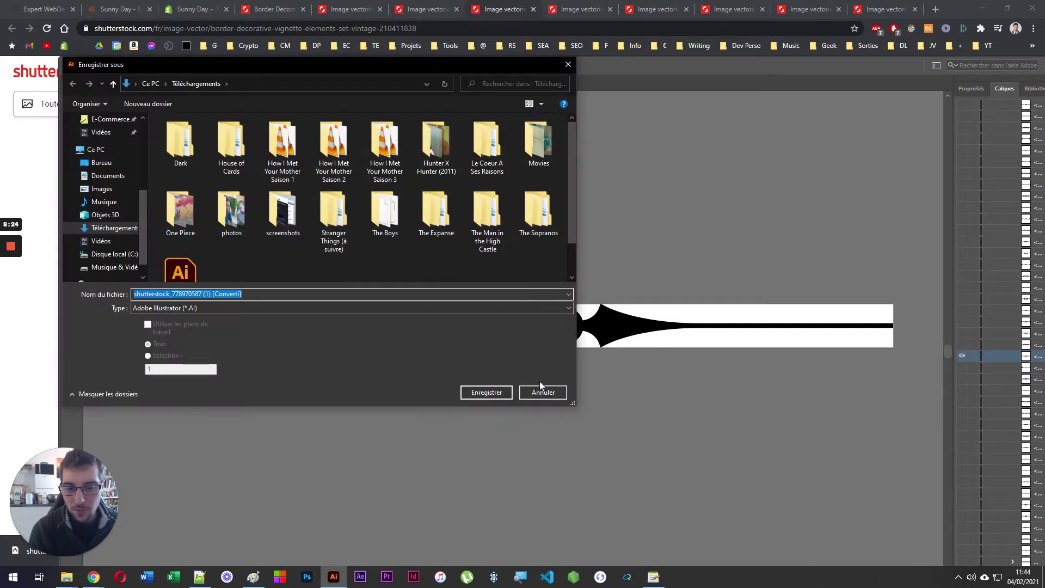
{"action": "left_click", "coordinate": [543, 393]}
{"action": "left_click", "coordinate": [119, 66]}
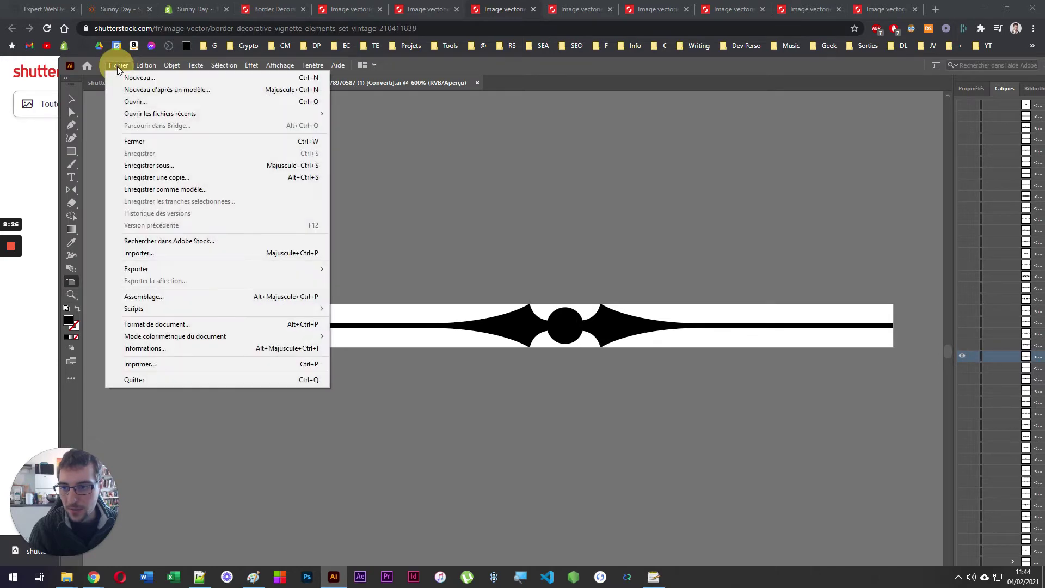
{"action": "mouse_move", "coordinate": [190, 274]}
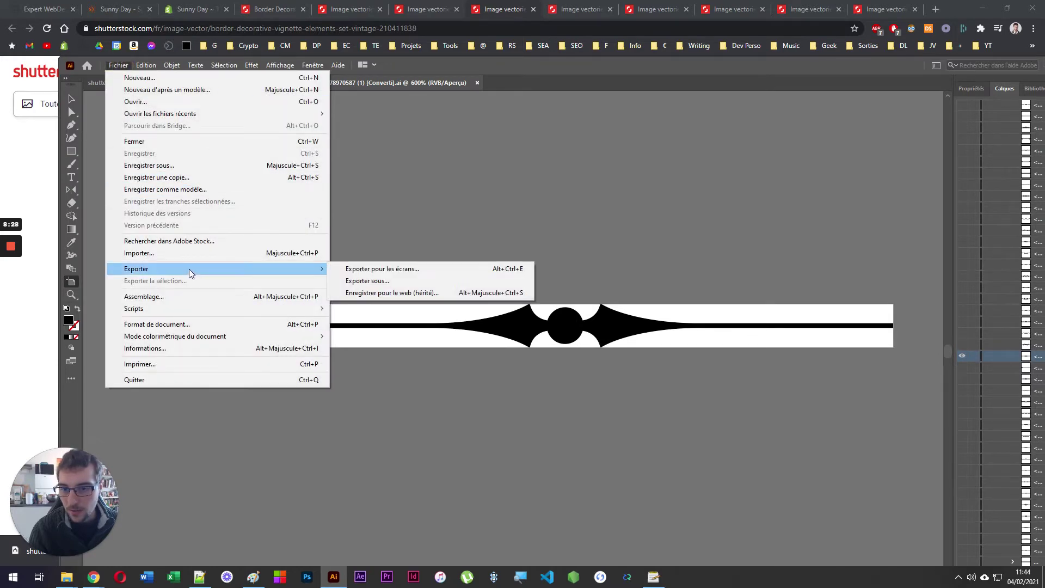
{"action": "left_click", "coordinate": [374, 281]}
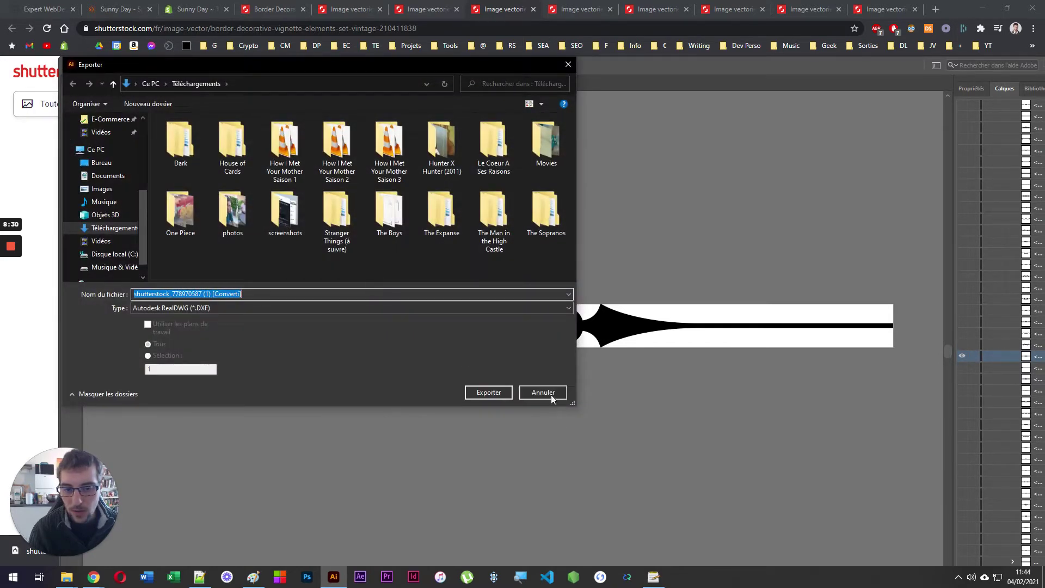
{"action": "left_click", "coordinate": [548, 397]}
{"action": "left_click", "coordinate": [144, 65]}
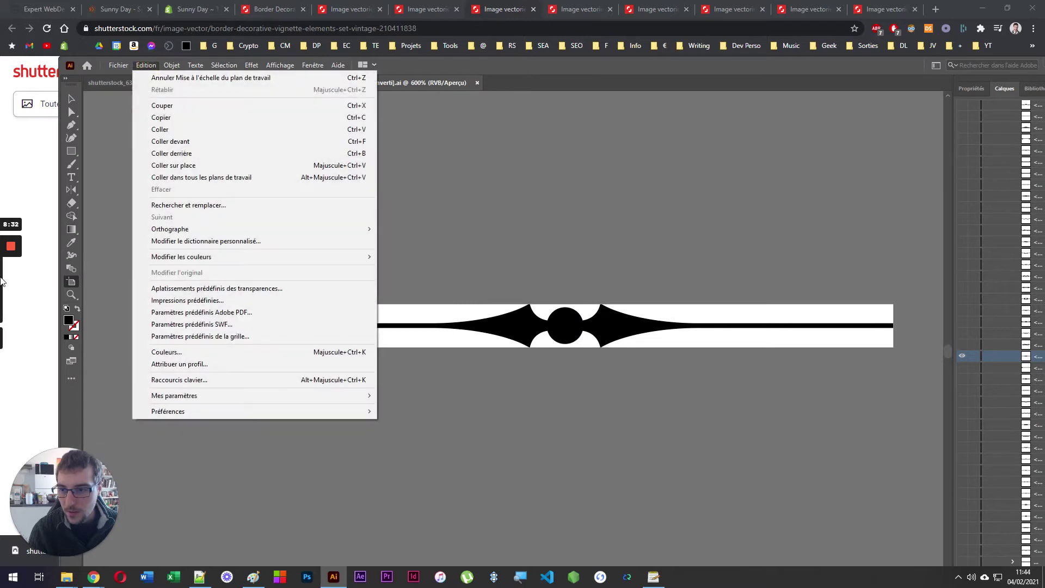
{"action": "key", "text": "Escape"}
Save the cropped divider to the Downloads folder as an SVG, keeping the SVG 1.1 profile, SVG font type and embedded images
{"action": "left_click", "coordinate": [118, 65]}
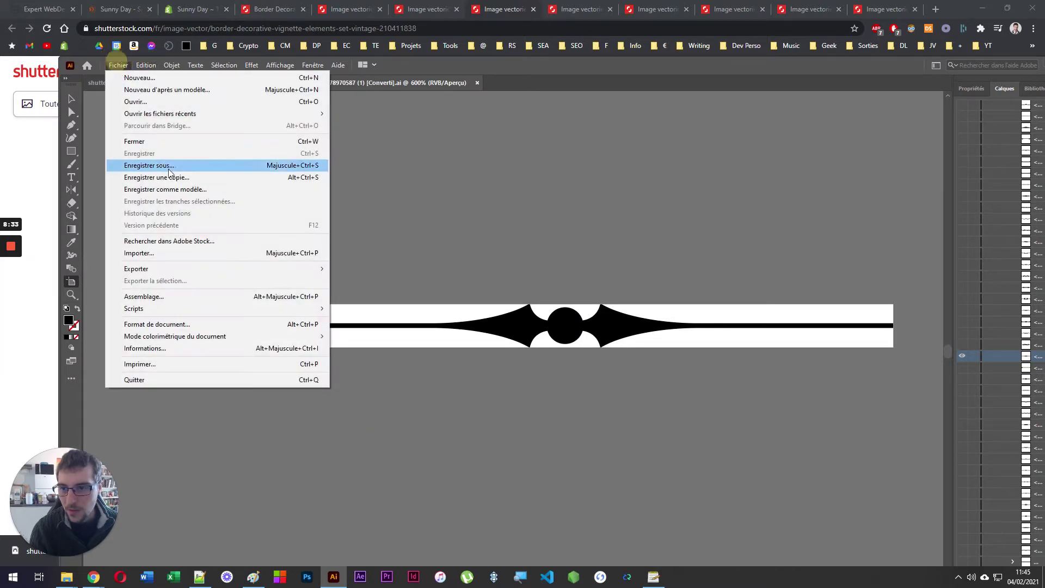
{"action": "left_click", "coordinate": [169, 169]}
{"action": "left_click", "coordinate": [240, 308]}
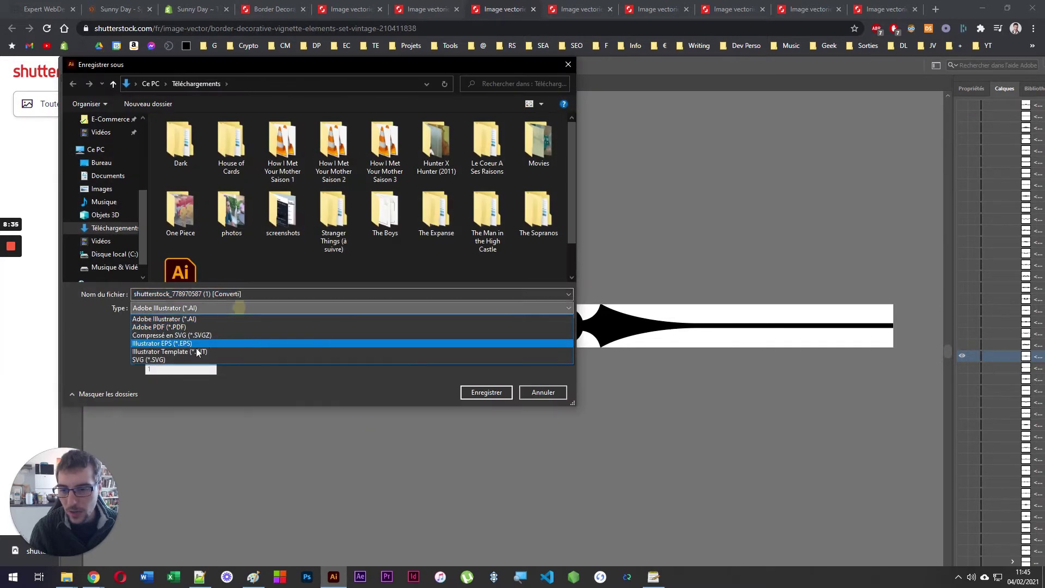
{"action": "left_click", "coordinate": [161, 360]}
{"action": "left_click", "coordinate": [481, 395]}
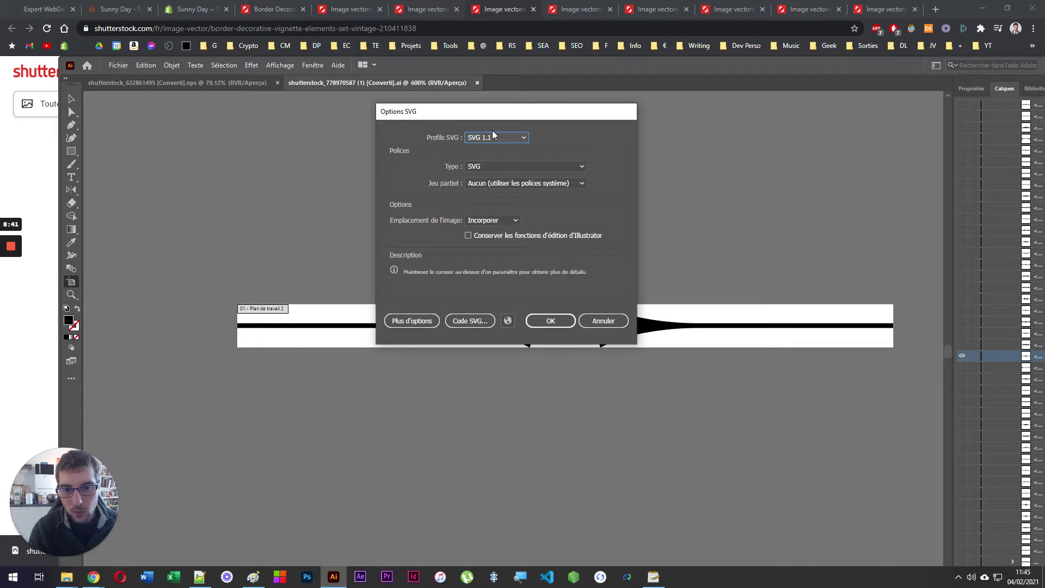
{"action": "left_click", "coordinate": [511, 138]}
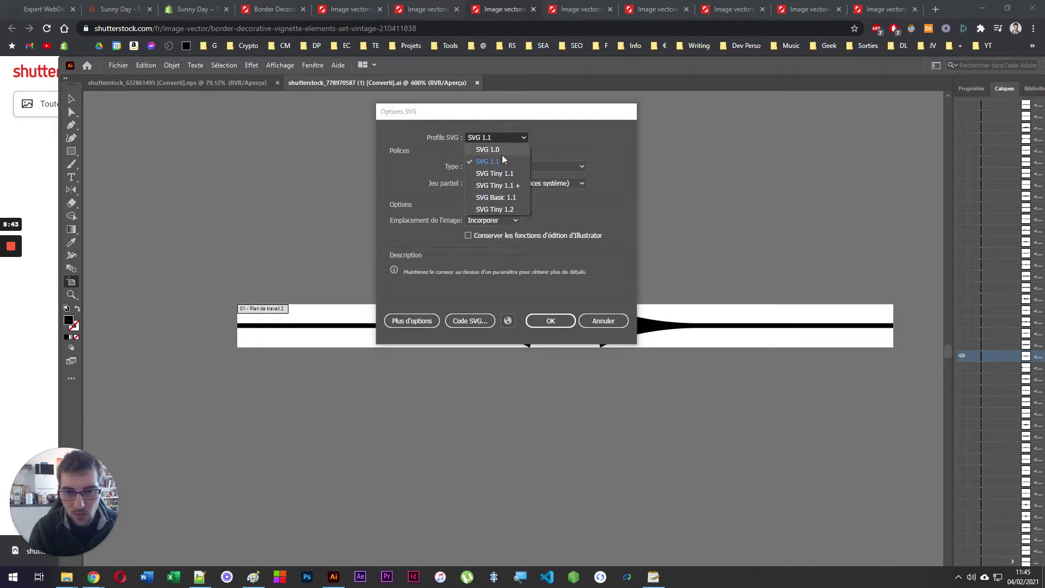
{"action": "left_click", "coordinate": [507, 137]}
{"action": "left_click", "coordinate": [497, 168]}
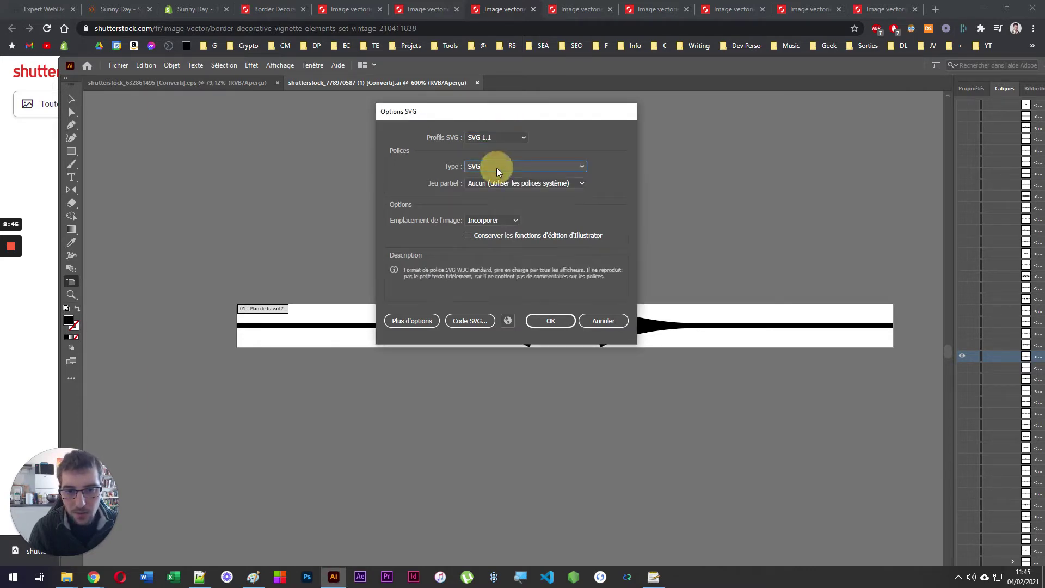
{"action": "left_click", "coordinate": [497, 180]}
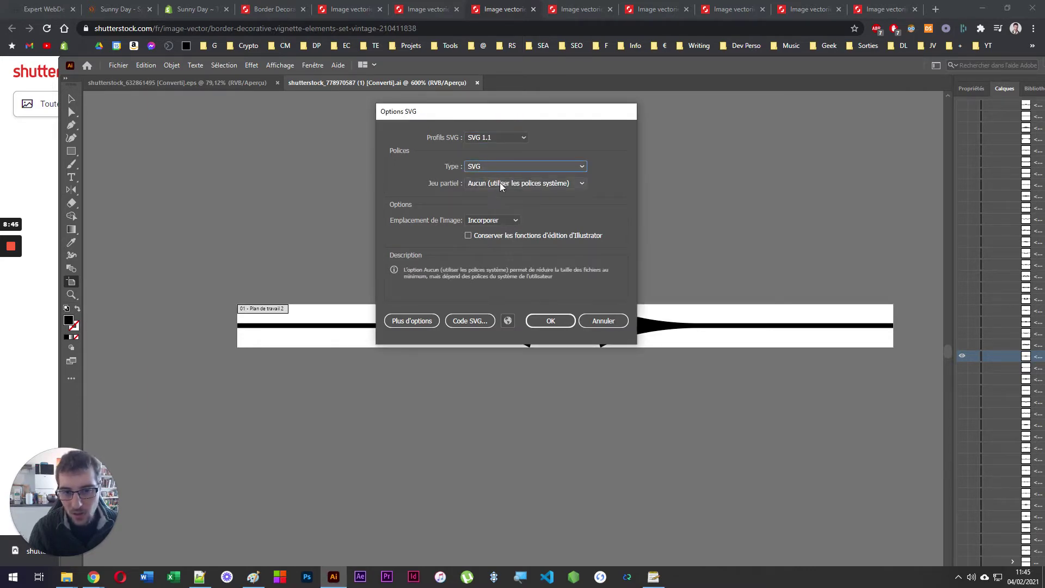
{"action": "left_click", "coordinate": [542, 322]}
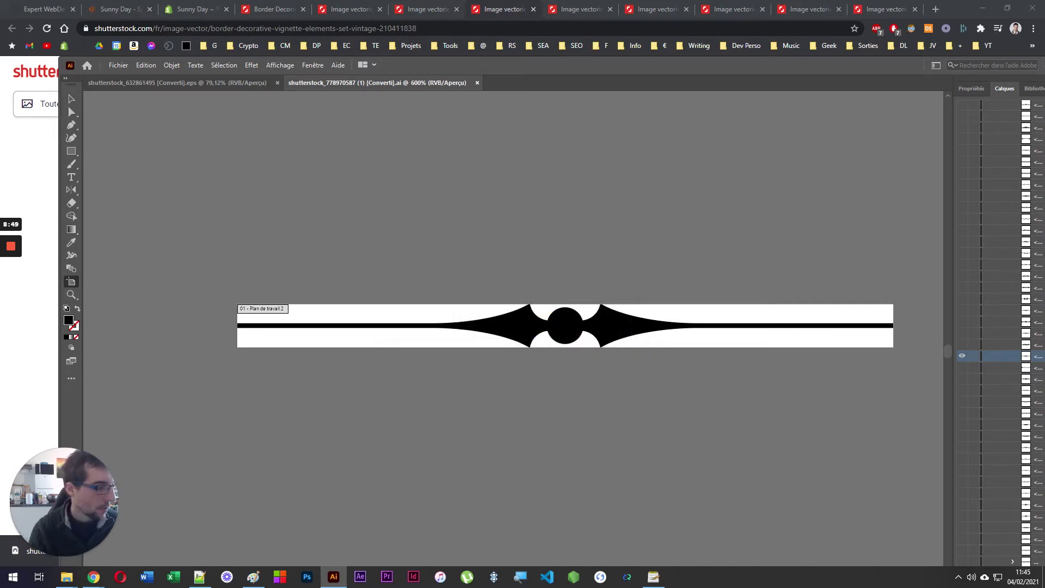
Switch to the Downloads folder in File Explorer, open the new converted SVG in Notepad++ and maximize the editor window
{"action": "left_click", "coordinate": [649, 424]}
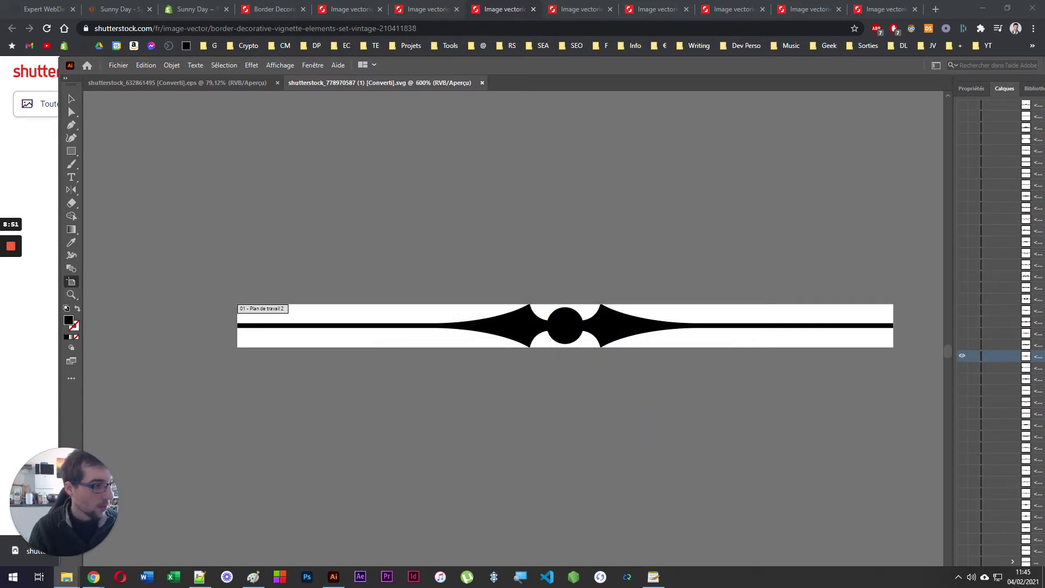
{"action": "key", "text": "alt+Tab"}
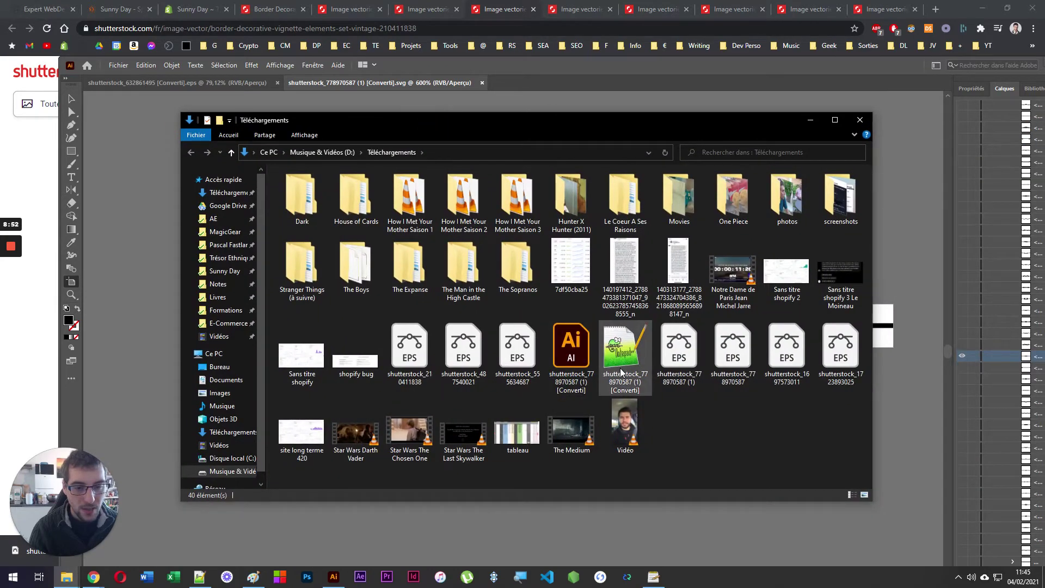
{"action": "left_click_drag", "start_coordinate": [438, 121], "coordinate": [595, 145]}
{"action": "left_click", "coordinate": [373, 109]}
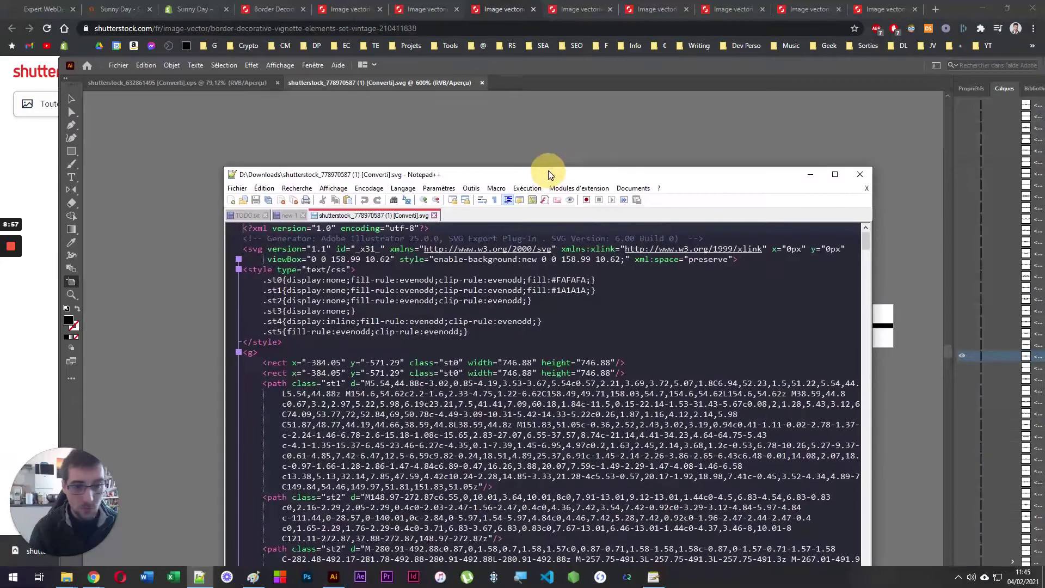
{"action": "double_click", "coordinate": [550, 171]}
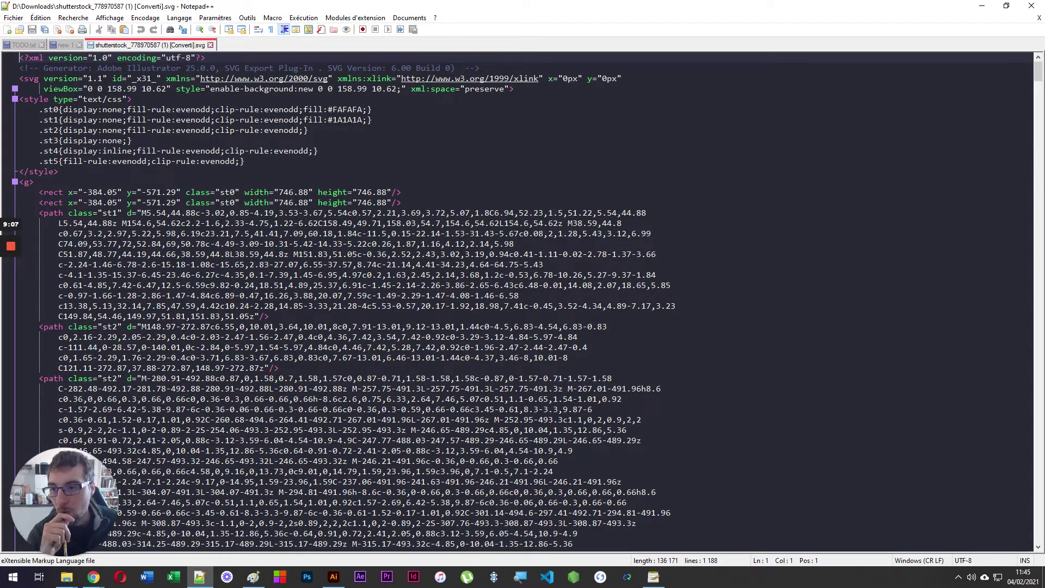
Examine the SVG's source code, including the XML header, the style block with its display rules, and the path elements
{"action": "left_click", "coordinate": [27, 99]}
{"action": "double_click", "coordinate": [64, 99]}
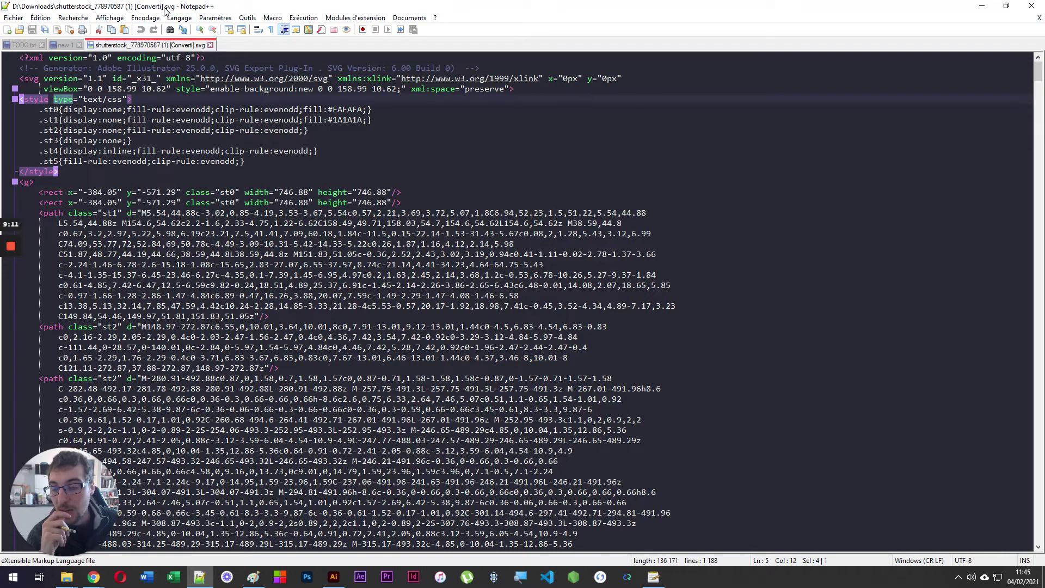
{"action": "left_click", "coordinate": [179, 18]}
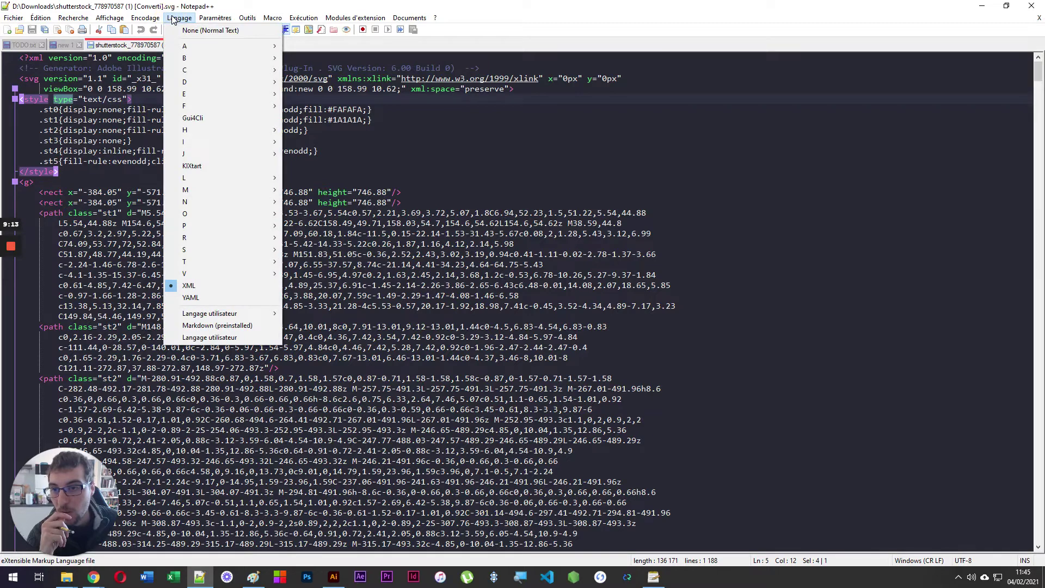
{"action": "left_click", "coordinate": [396, 140]}
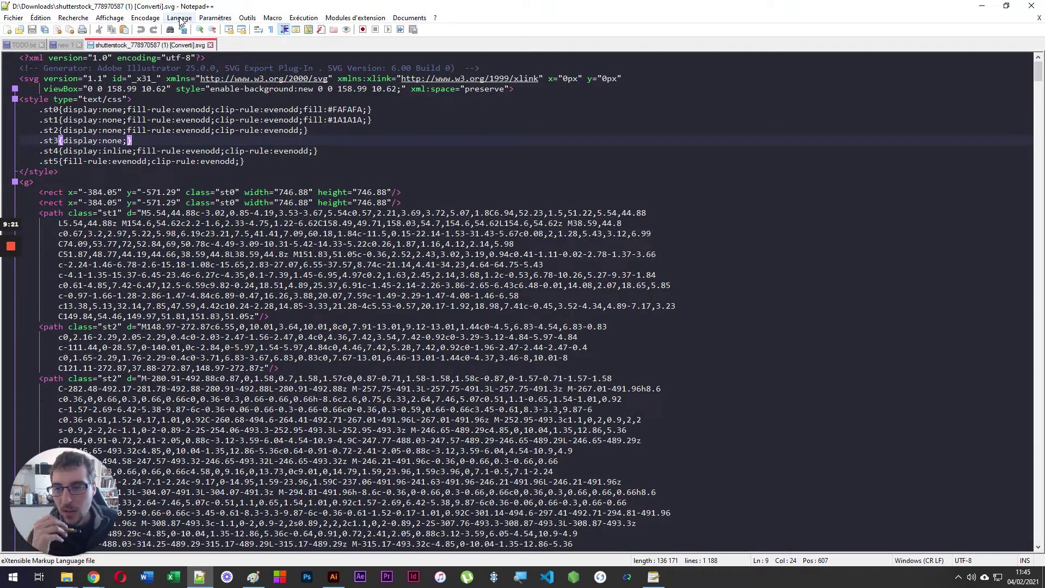
{"action": "left_click", "coordinate": [294, 243]}
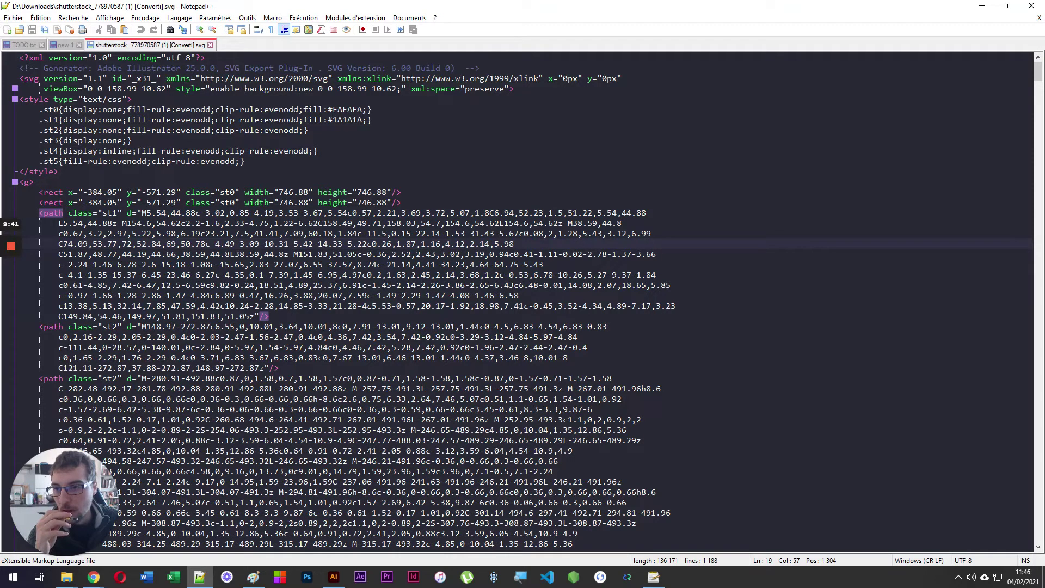
{"action": "double_click", "coordinate": [36, 58]}
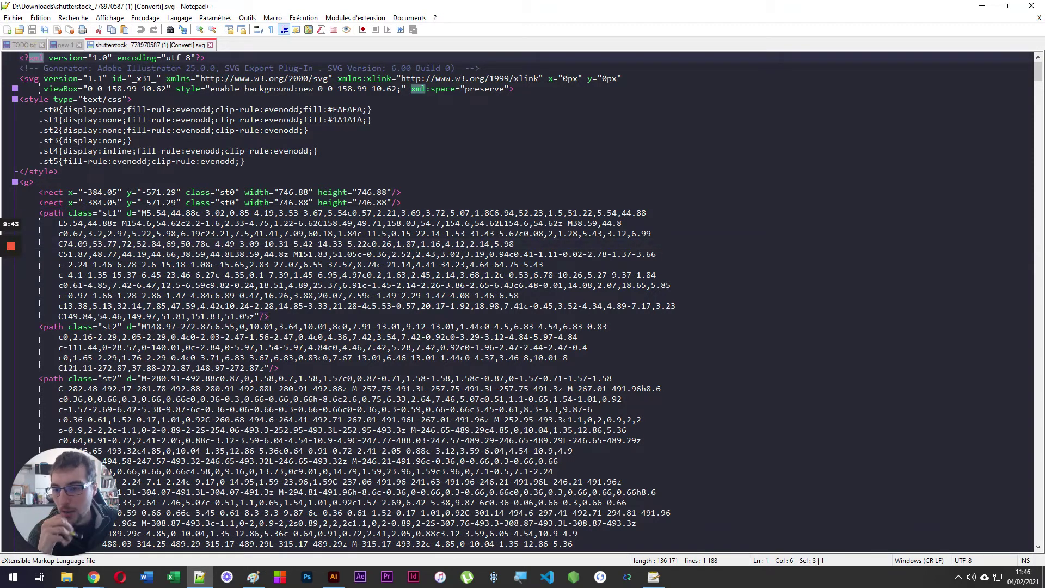
{"action": "left_click", "coordinate": [709, 380]}
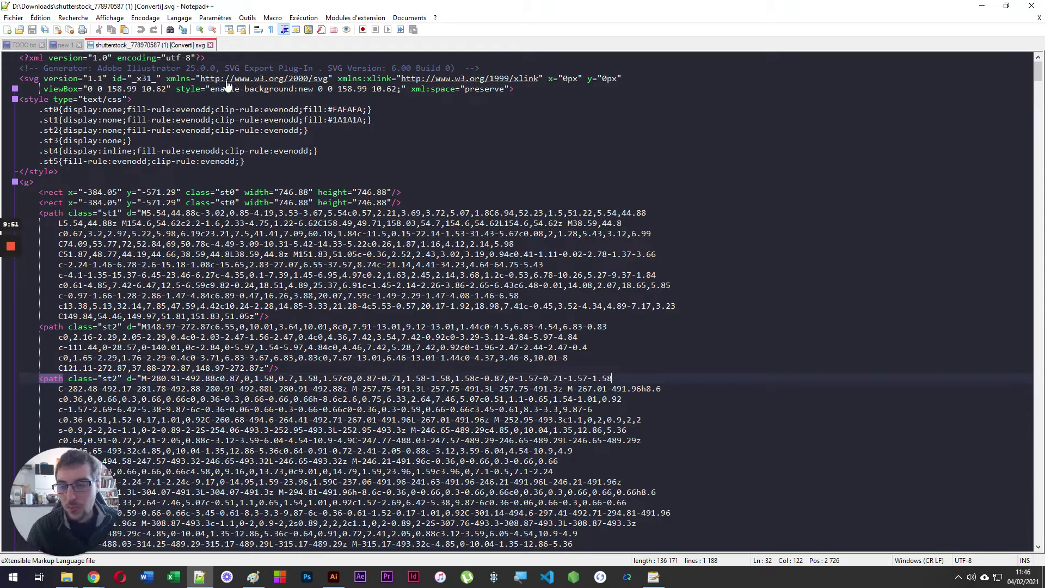
{"action": "left_click", "coordinate": [322, 161]}
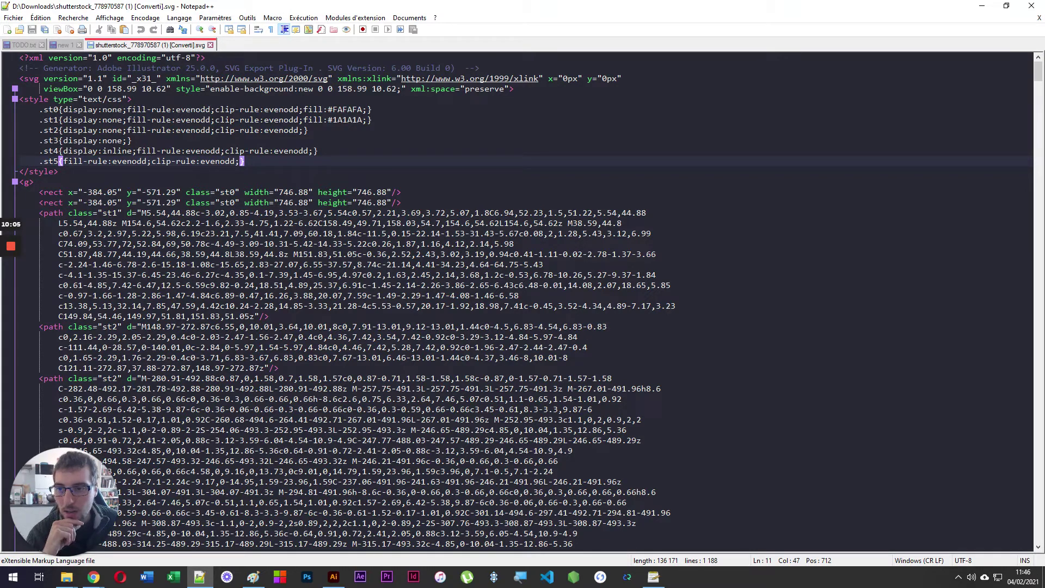
{"action": "left_click", "coordinate": [324, 234]}
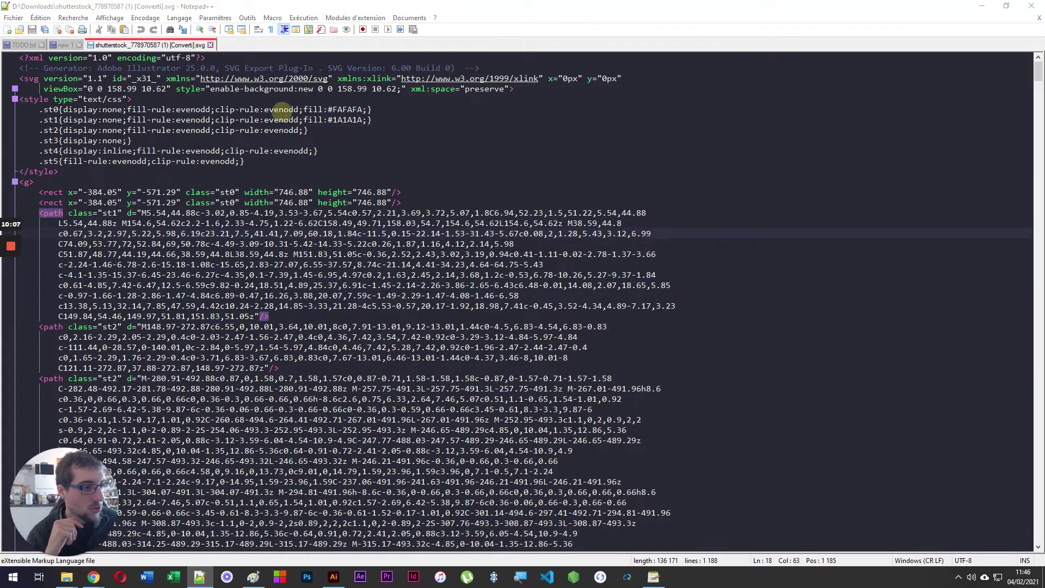
Duplicate the converted SVG file within the Downloads folder as a backup copy
{"action": "left_click_drag", "start_coordinate": [1044, 109], "coordinate": [587, 60]}
{"action": "key", "text": "ctrl+v"}
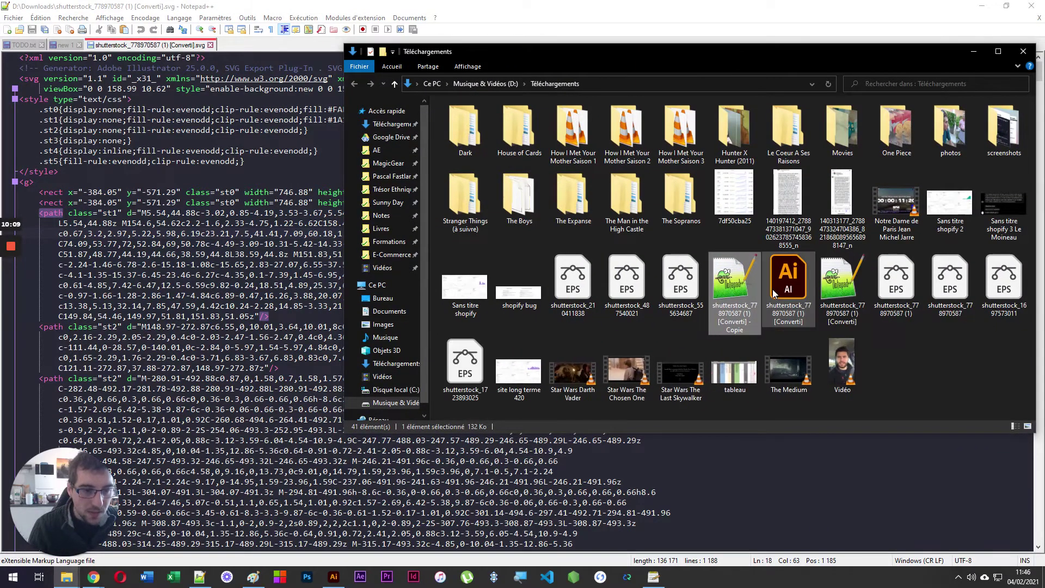
{"action": "left_click_drag", "start_coordinate": [648, 51], "coordinate": [475, 57]}
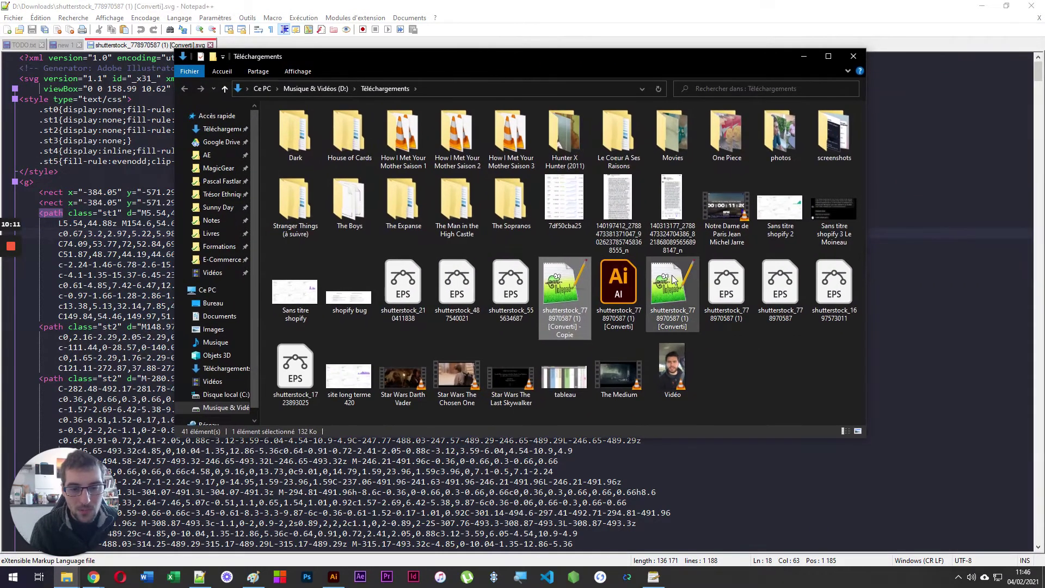
{"action": "left_click", "coordinate": [672, 294]}
Look through the Vectoriels folder under Sunny Day's Images on Google Drive, inspect its EPS file, and close the window
{"action": "left_click", "coordinate": [66, 577]}
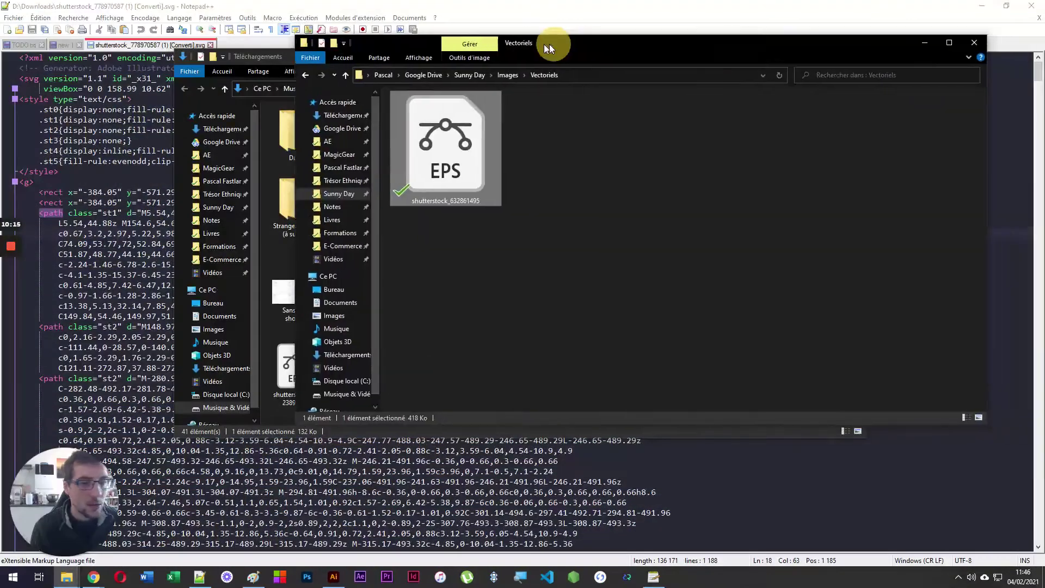
{"action": "left_click", "coordinate": [437, 81]}
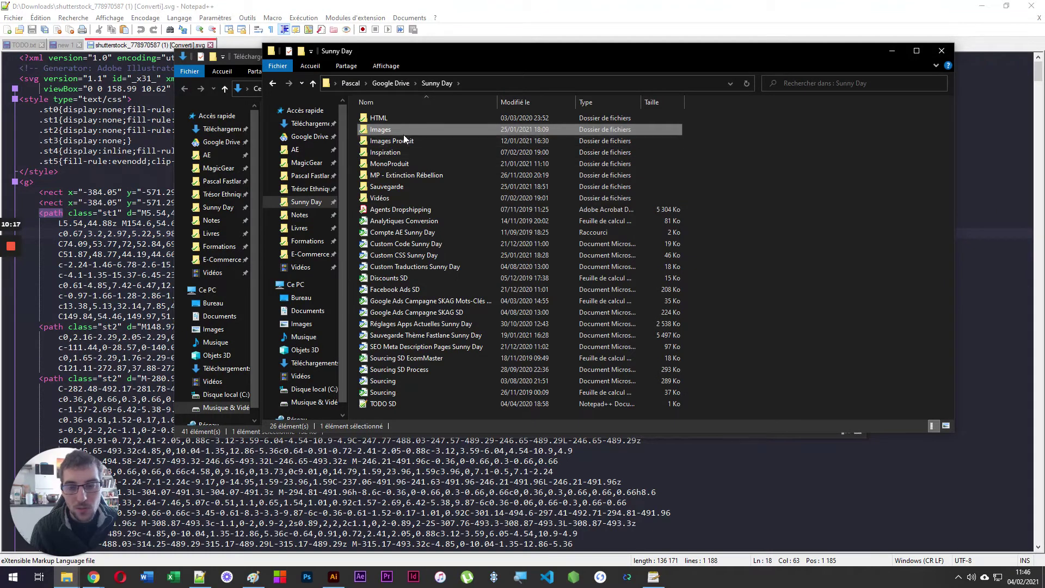
{"action": "double_click", "coordinate": [403, 131]}
{"action": "double_click", "coordinate": [920, 147]}
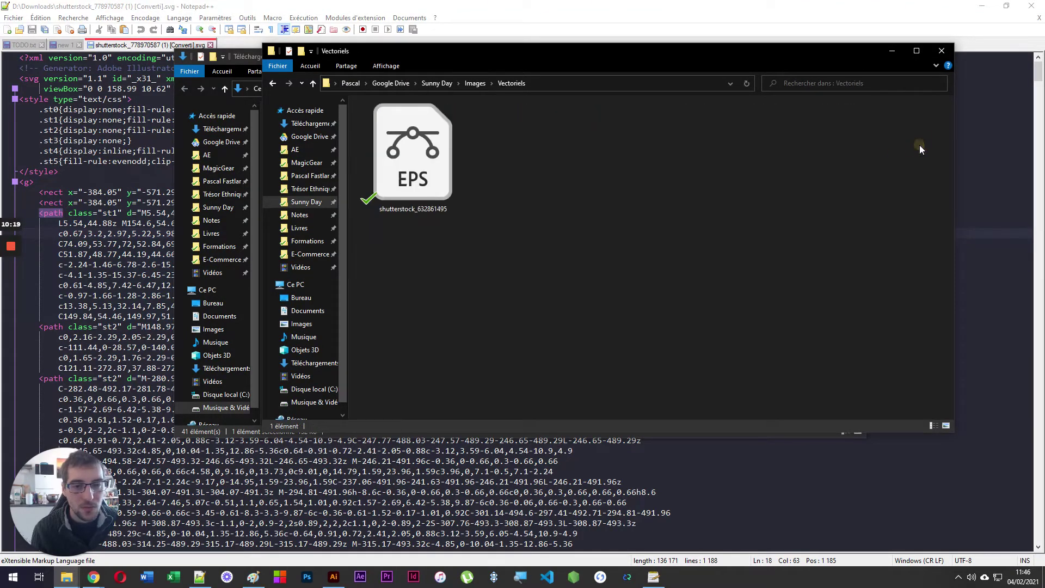
{"action": "left_click", "coordinate": [404, 187]}
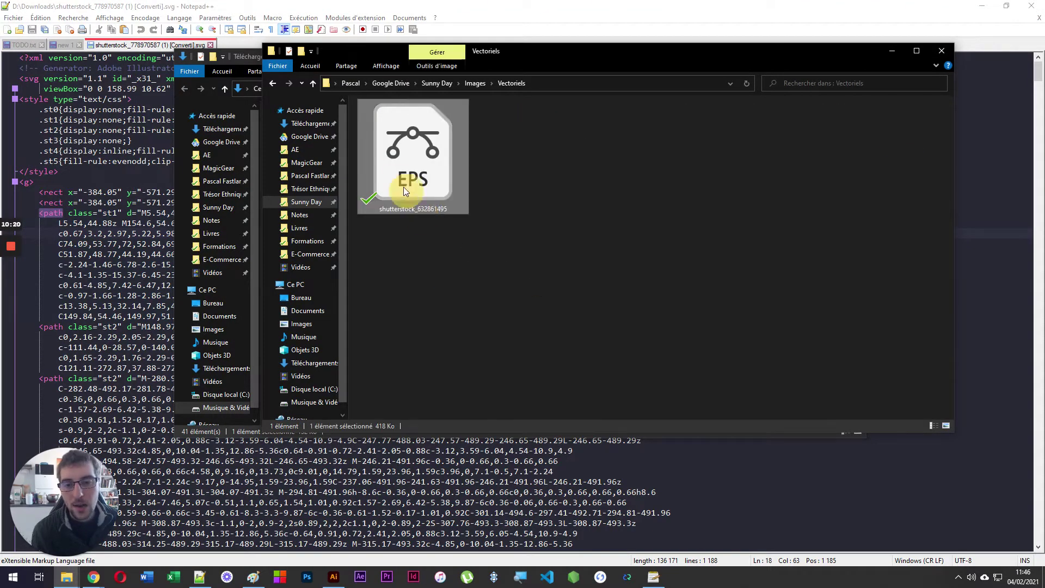
{"action": "left_click", "coordinate": [485, 230]}
{"action": "left_click", "coordinate": [370, 155]}
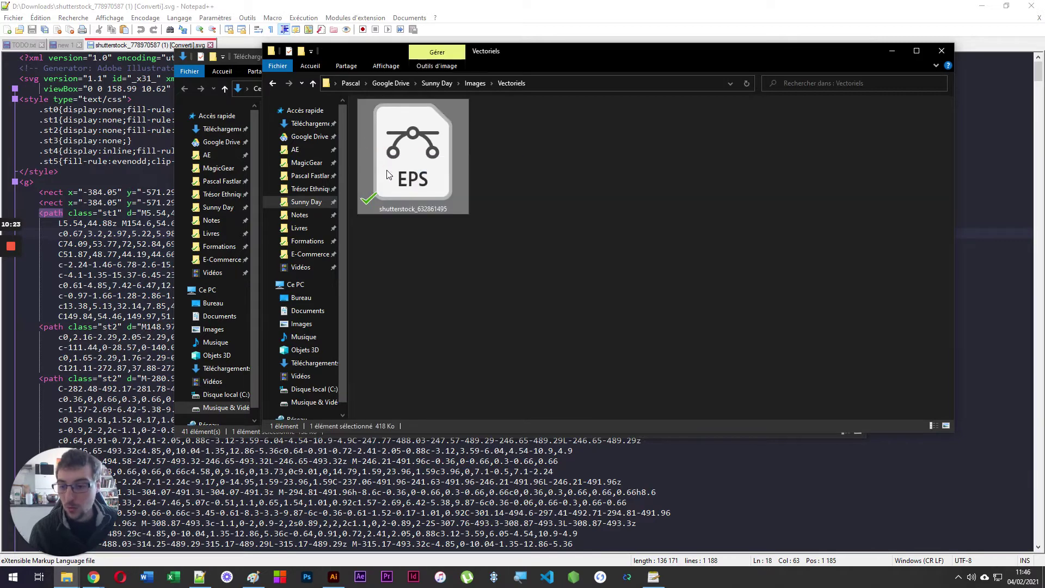
{"action": "left_click_drag", "start_coordinate": [611, 241], "coordinate": [487, 106]}
{"action": "left_click_drag", "start_coordinate": [808, 240], "coordinate": [636, 107]}
{"action": "key", "text": "ctrl+w"}
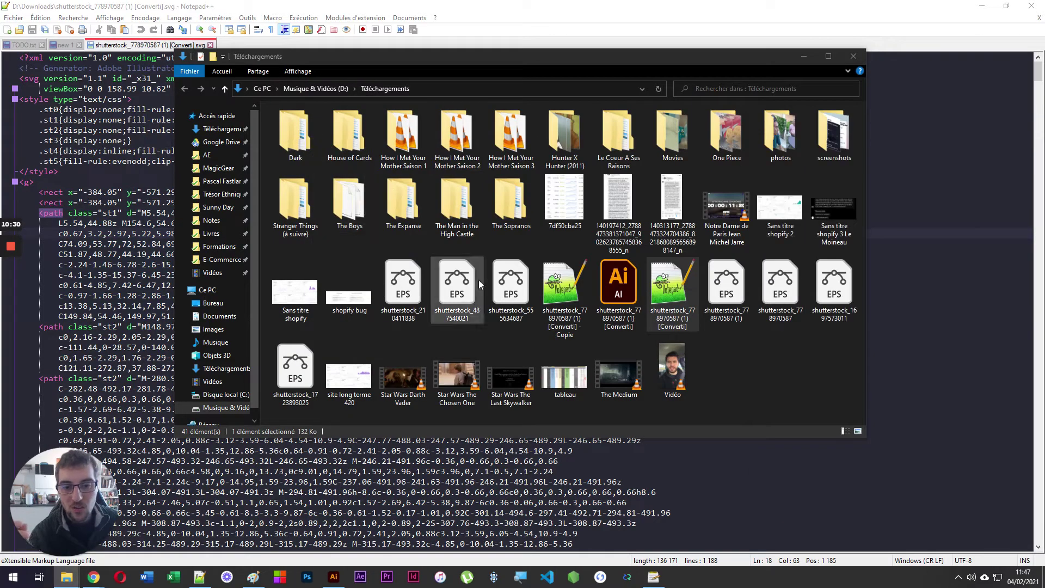
Paste the backup copy of the converted SVG into the Pages Statiques folder inside Sunny Day's HTML folder on Google Drive
{"action": "left_click", "coordinate": [554, 290]}
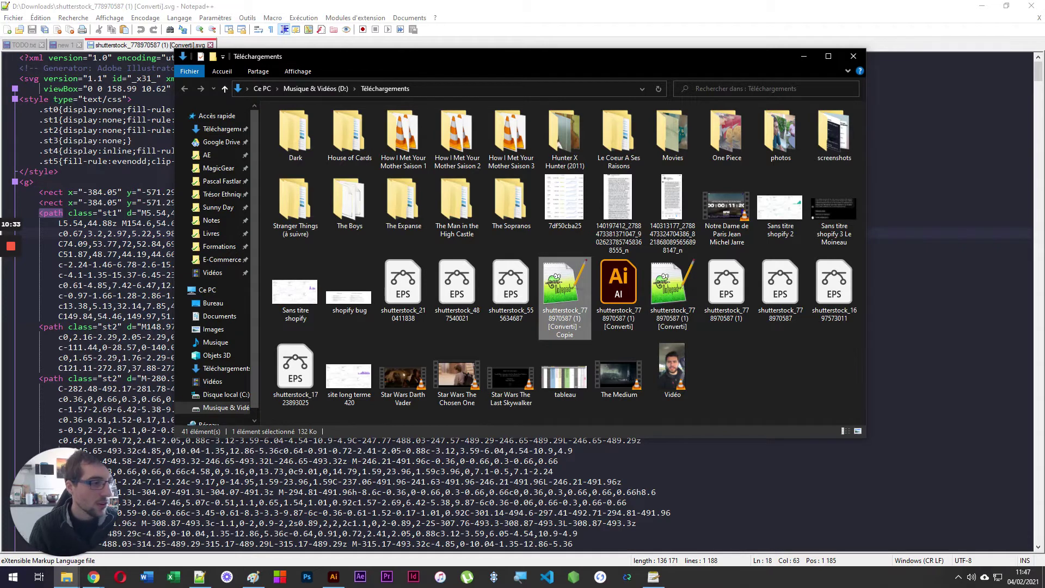
{"action": "left_click", "coordinate": [468, 160]}
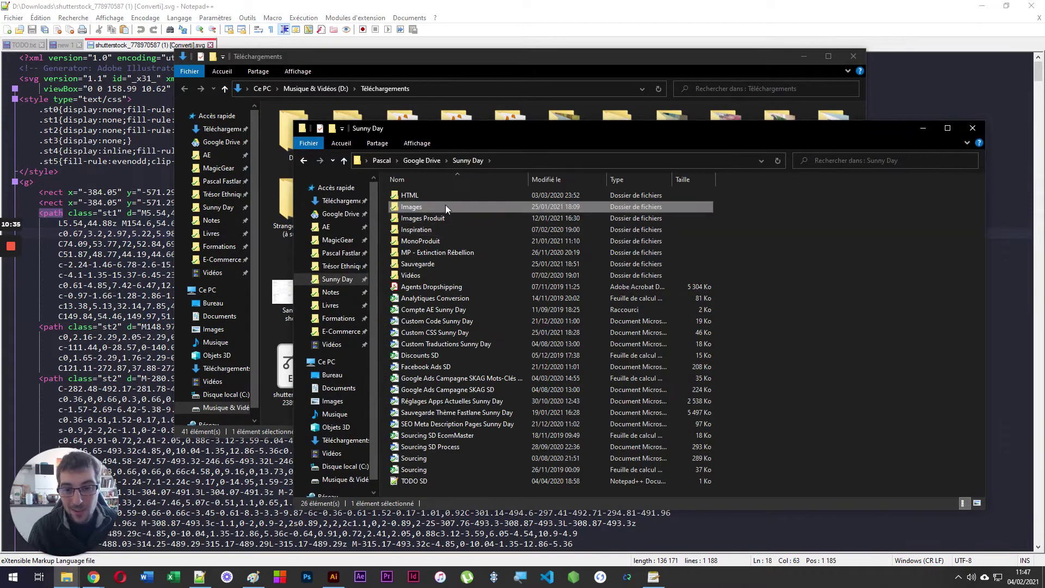
{"action": "double_click", "coordinate": [439, 195]}
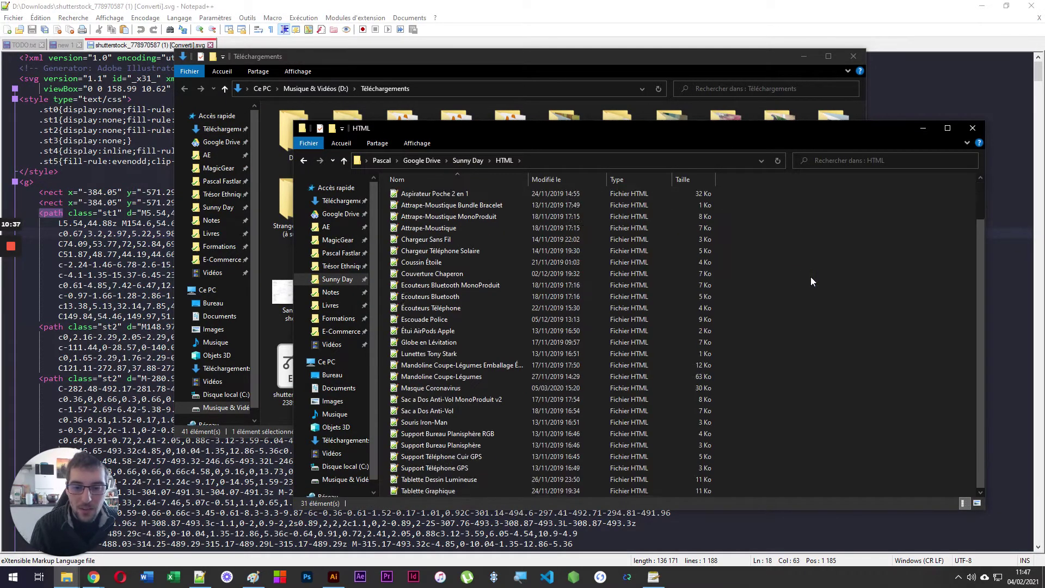
{"action": "scroll", "coordinate": [811, 277], "scroll_direction": "up", "scroll_amount": 3}
{"action": "double_click", "coordinate": [414, 197]}
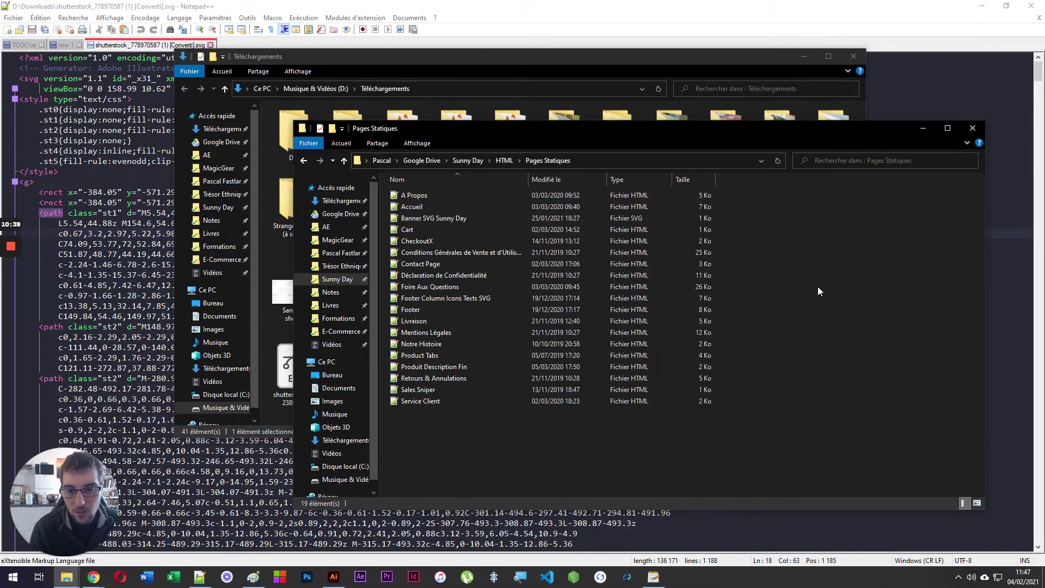
{"action": "key", "text": "ctrl+v"}
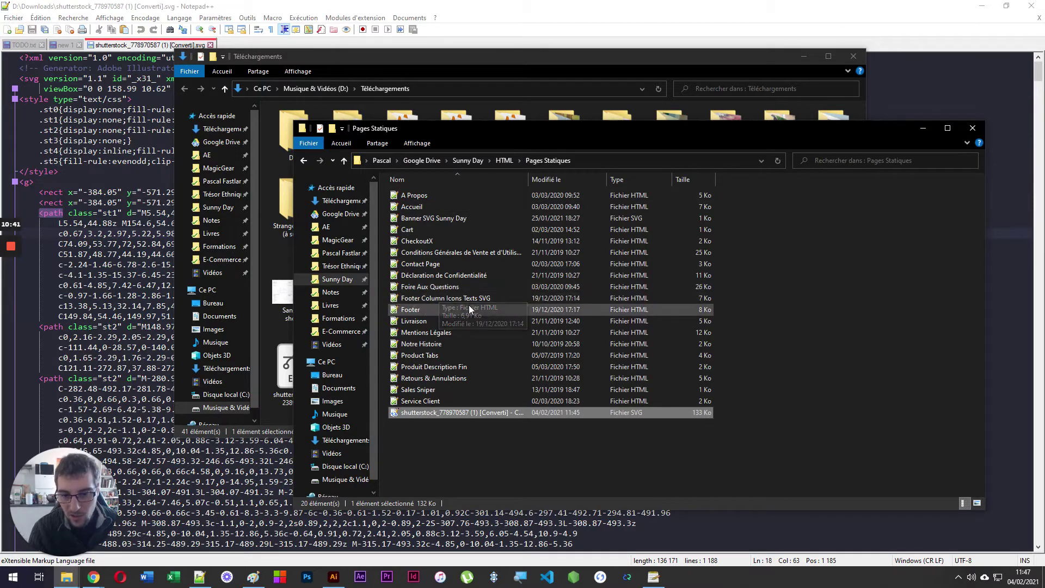
Rename the pasted SVG file as "SVG Title Sunn"
{"action": "left_click", "coordinate": [466, 416]}
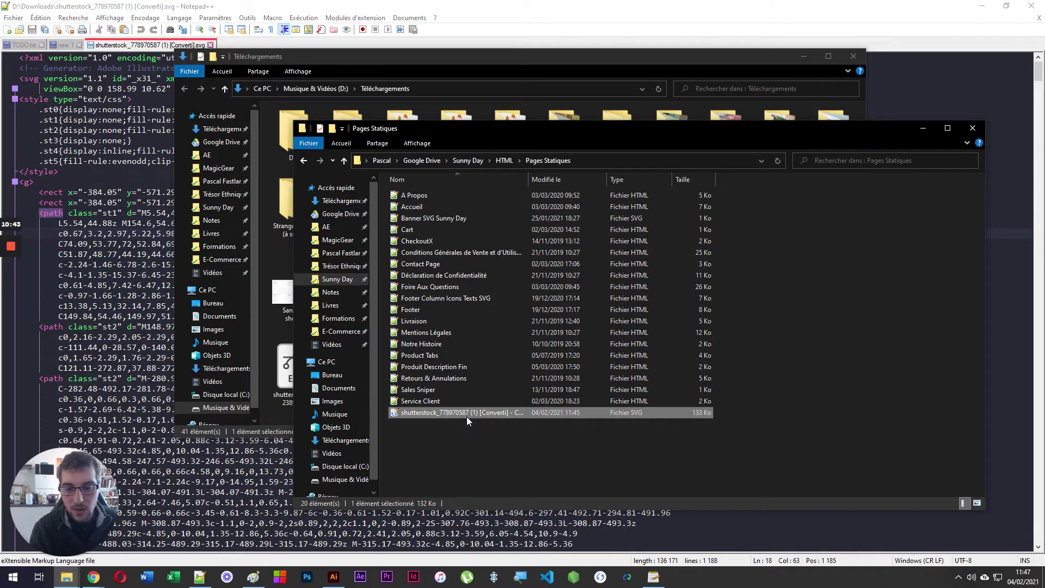
{"action": "type", "text": "SVG T"}
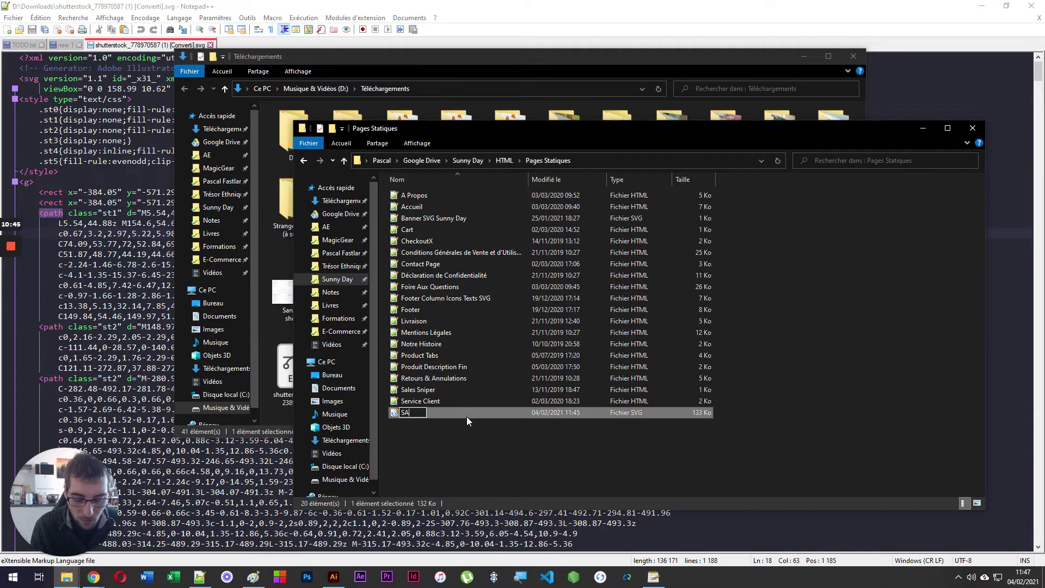
{"action": "type", "text": "itle "}
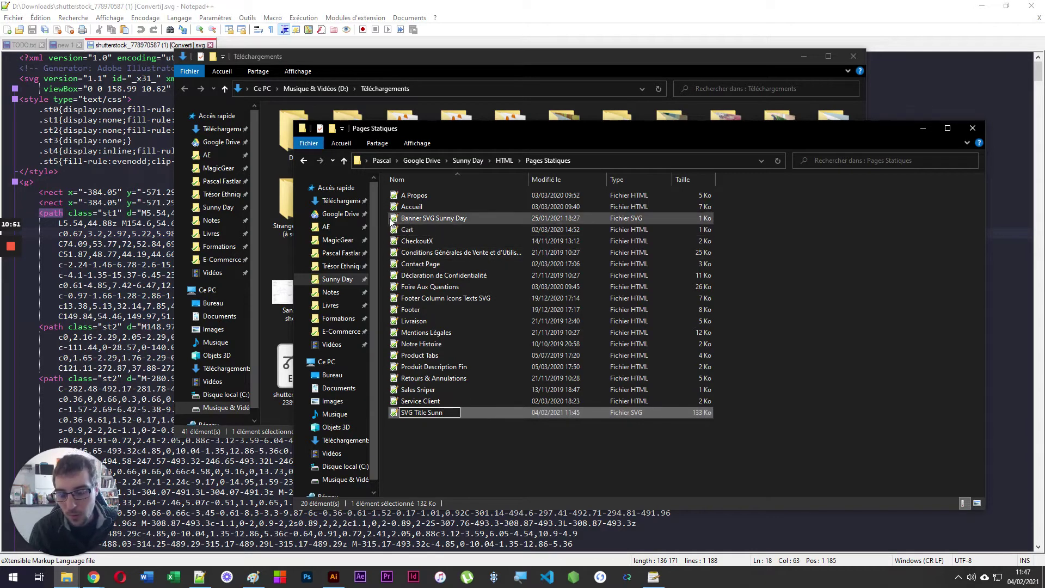
{"action": "type", "text": "Sunn"}
{"action": "left_click", "coordinate": [445, 443]}
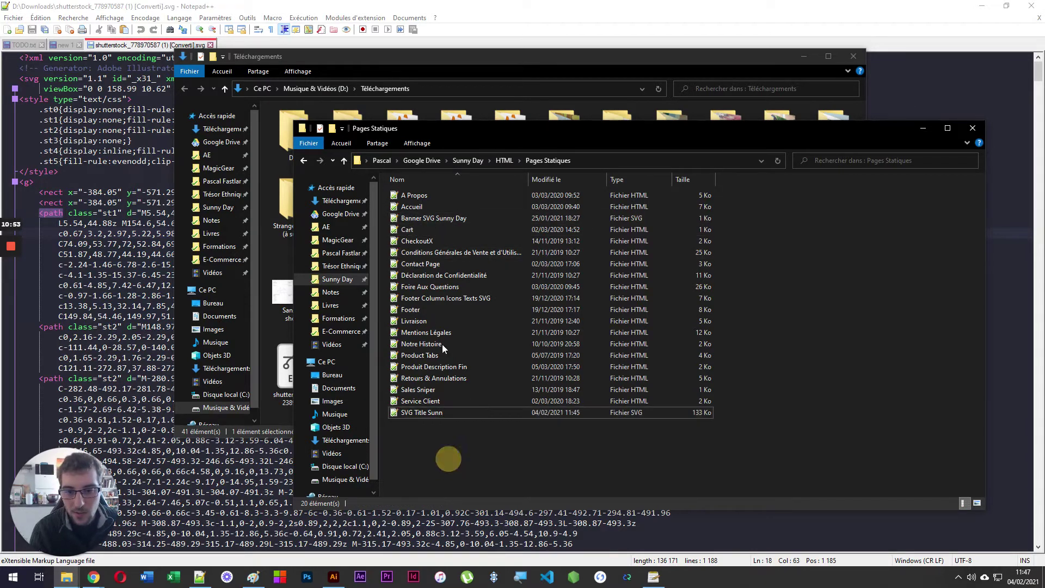
Open the SVG Title Sunn file in Notepad++ and compare its code with the original converted SVG
{"action": "double_click", "coordinate": [426, 413]}
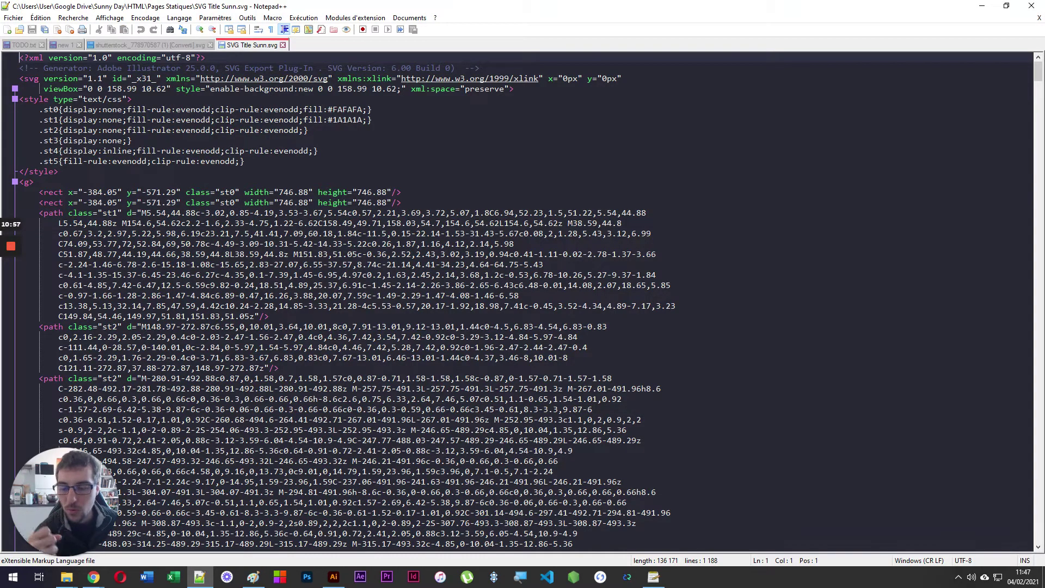
{"action": "left_click", "coordinate": [180, 45]}
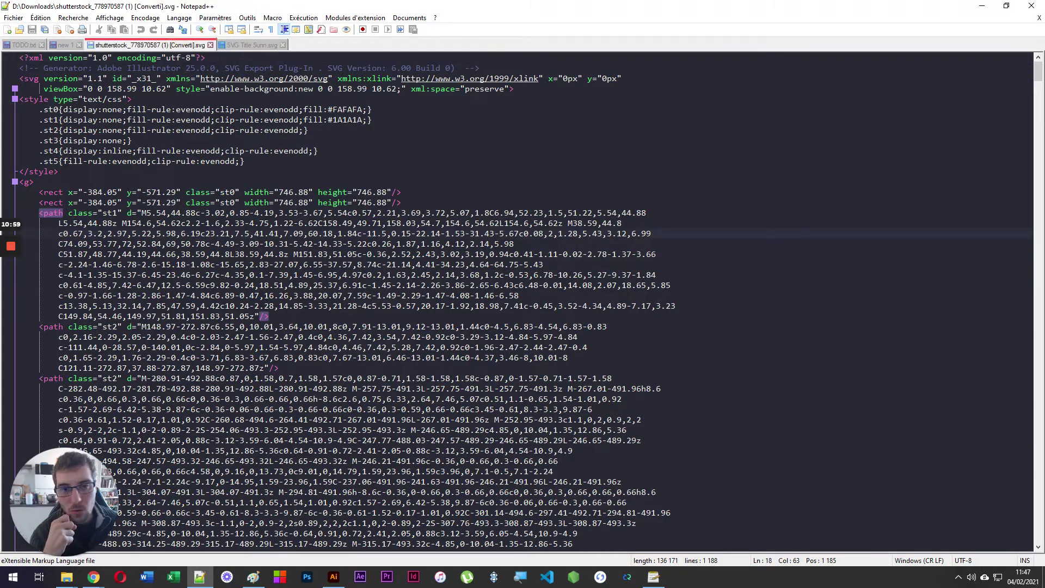
{"action": "left_click", "coordinate": [42, 82]}
{"action": "left_click", "coordinate": [250, 213]}
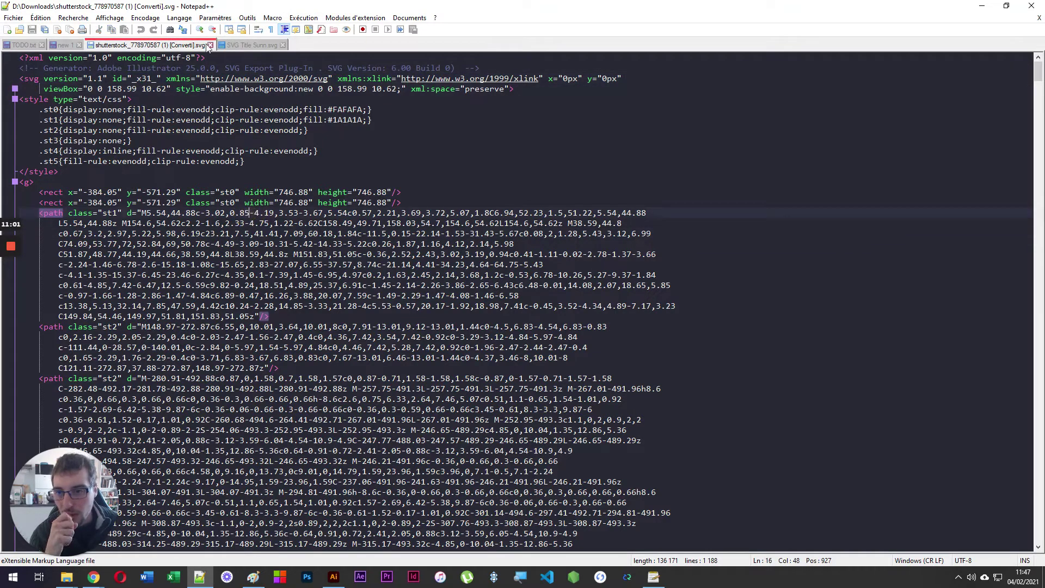
{"action": "left_click", "coordinate": [250, 46]}
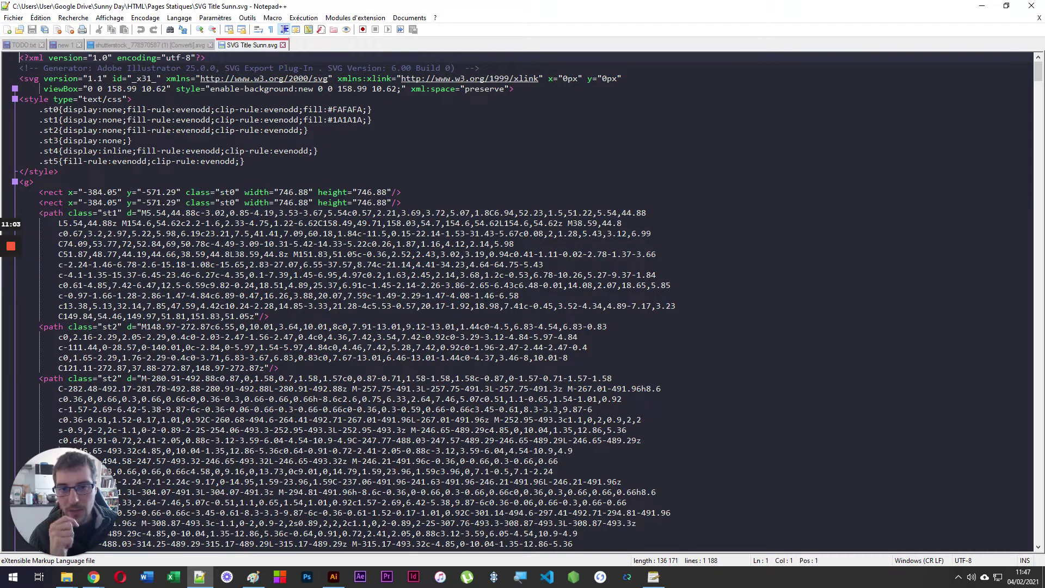
Delete the XML declaration and the Adobe Illustrator generator comment from the start of SVG Title Sunn
{"action": "key", "text": "shift+Down"}
{"action": "key", "text": "shift+End"}
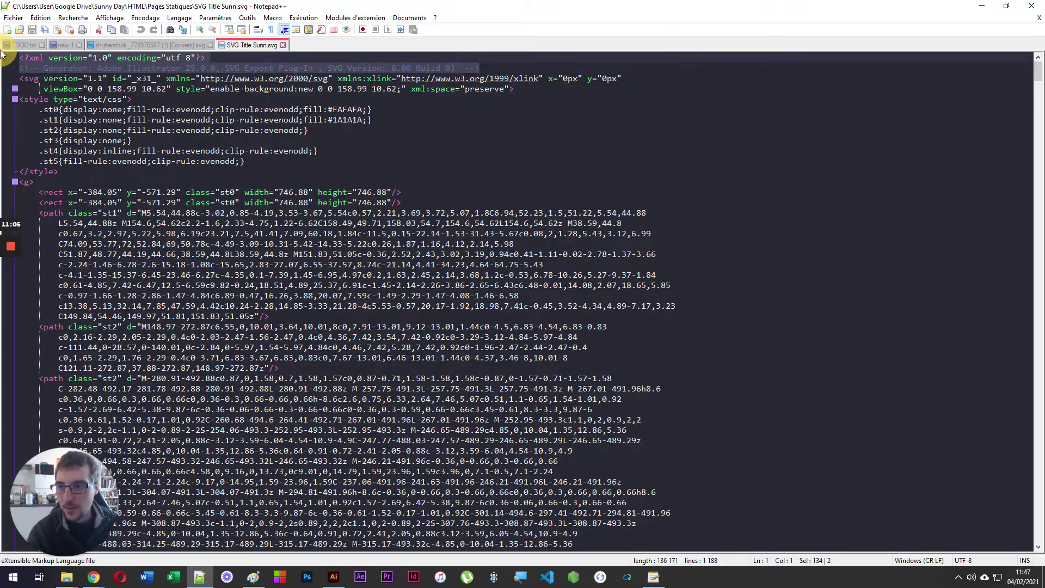
{"action": "key", "text": "Delete"}
Examine the SVG code from its opening tag down to the last path and the closing g and svg tags
{"action": "left_click_drag", "start_coordinate": [1038, 71], "coordinate": [1038, 531]}
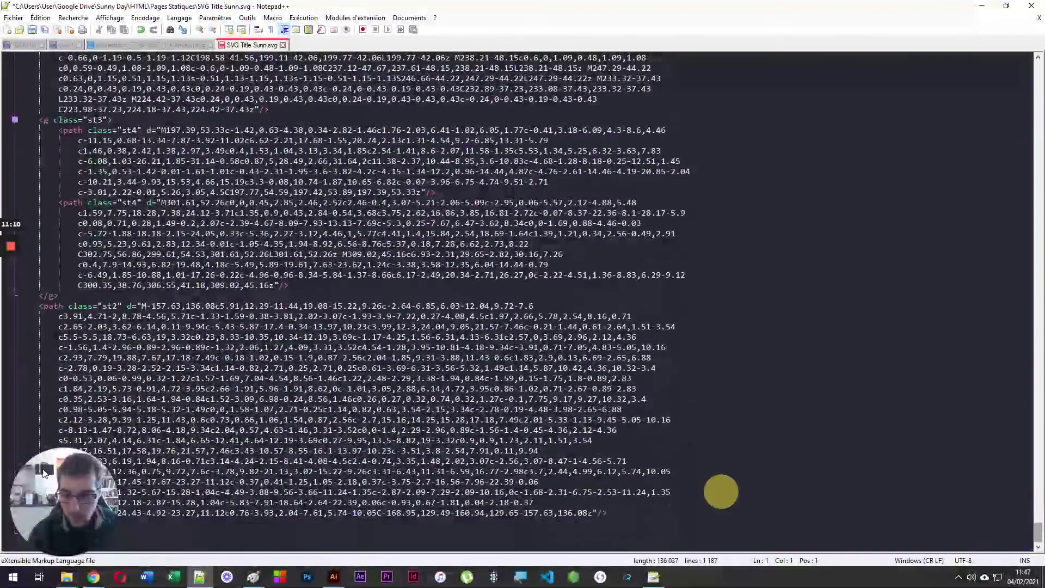
{"action": "left_click_drag", "start_coordinate": [51, 508], "coordinate": [180, 430]}
{"action": "left_click_drag", "start_coordinate": [32, 542], "coordinate": [19, 512]}
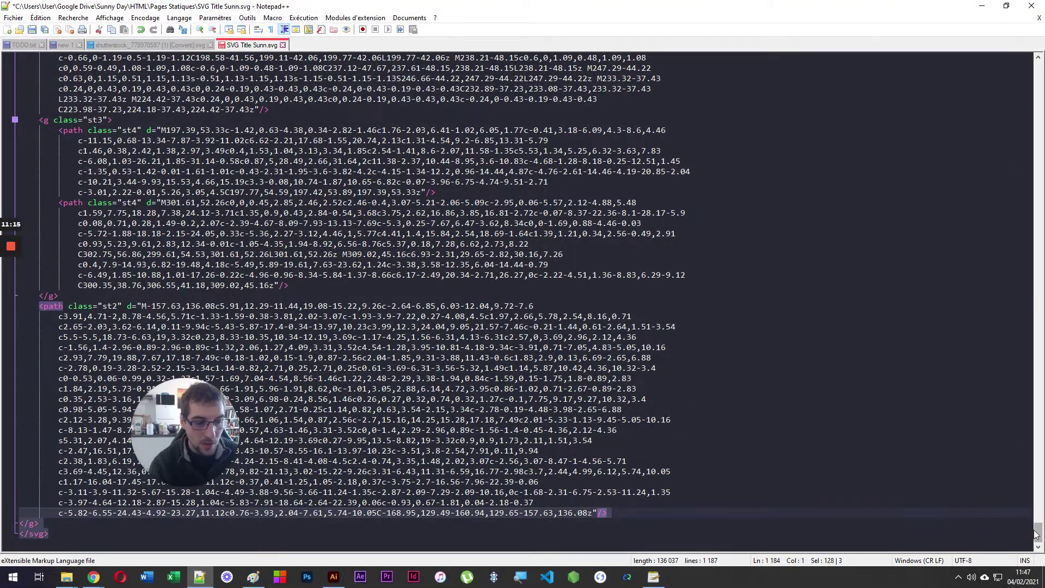
{"action": "left_click_drag", "start_coordinate": [1039, 531], "coordinate": [1023, 265]}
{"action": "left_click_drag", "start_coordinate": [1017, 225], "coordinate": [1008, 44]}
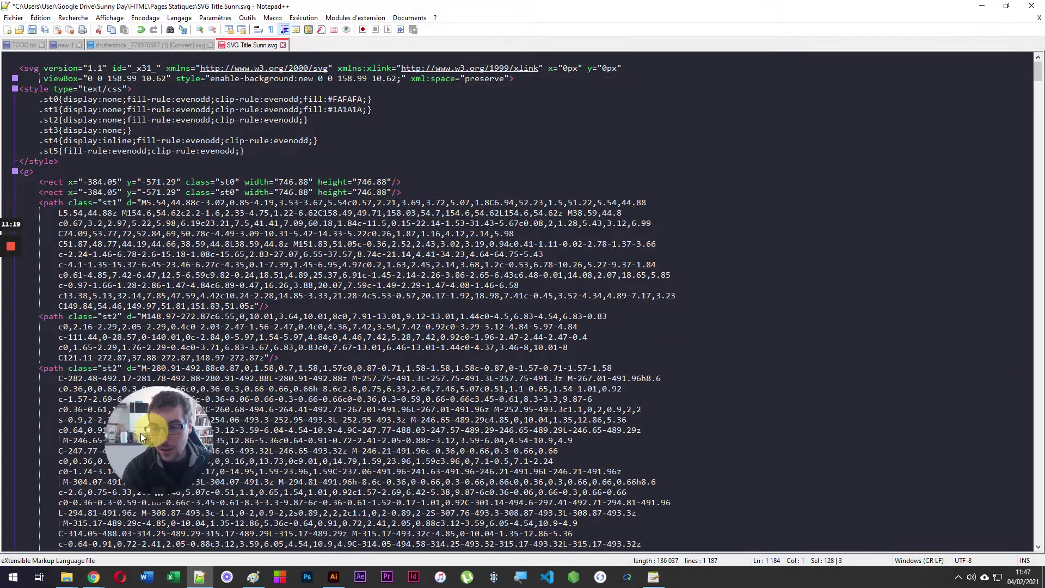
{"action": "left_click_drag", "start_coordinate": [177, 422], "coordinate": [77, 452]}
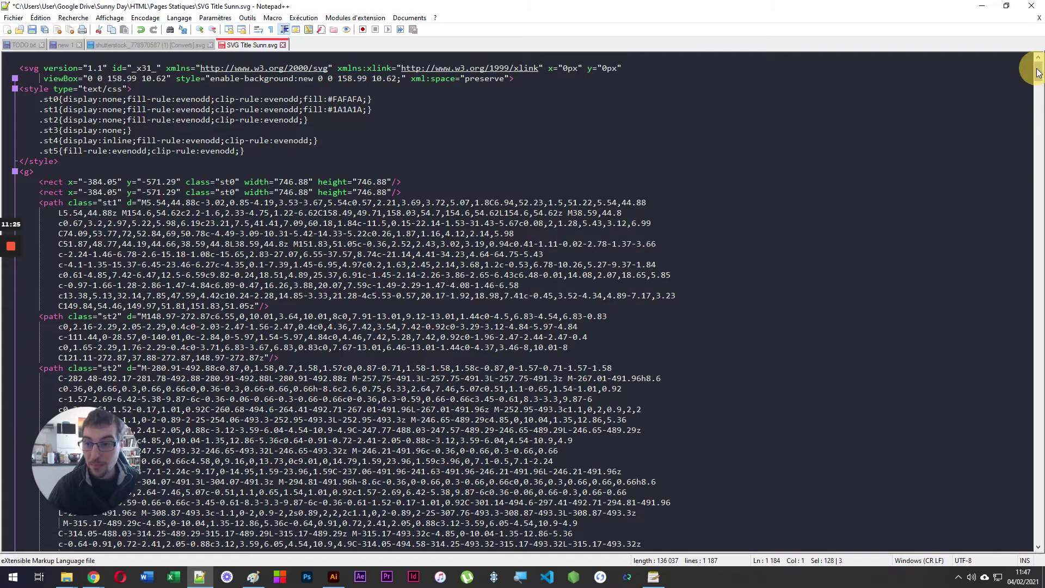
{"action": "left_click_drag", "start_coordinate": [1038, 73], "coordinate": [1014, 34]}
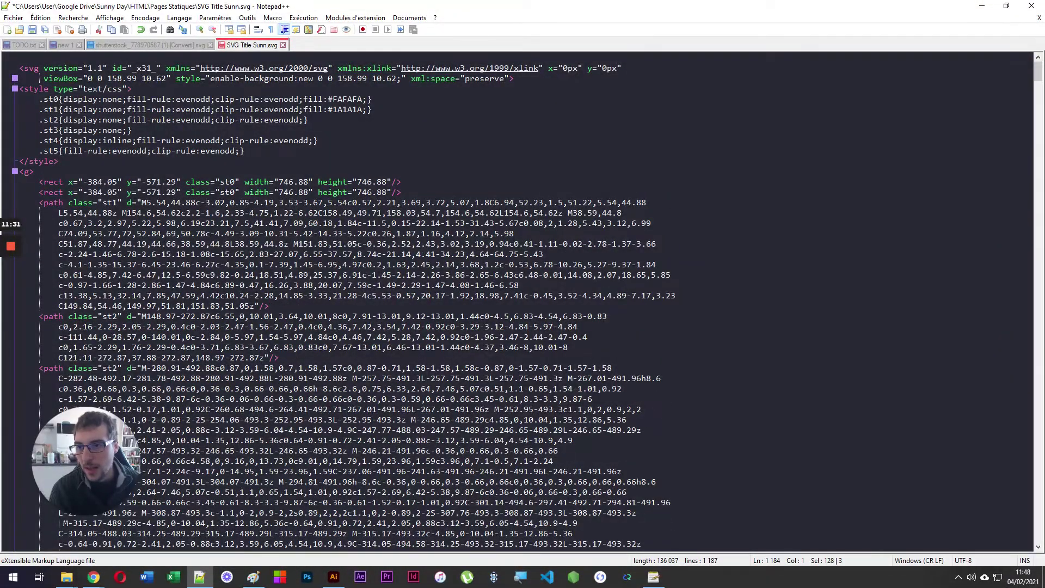
Compare the svg tag's id with the svg#Border-Under-Title selector and its CSS rule in the new 1 document
{"action": "left_click_drag", "start_coordinate": [130, 77], "coordinate": [157, 69]}
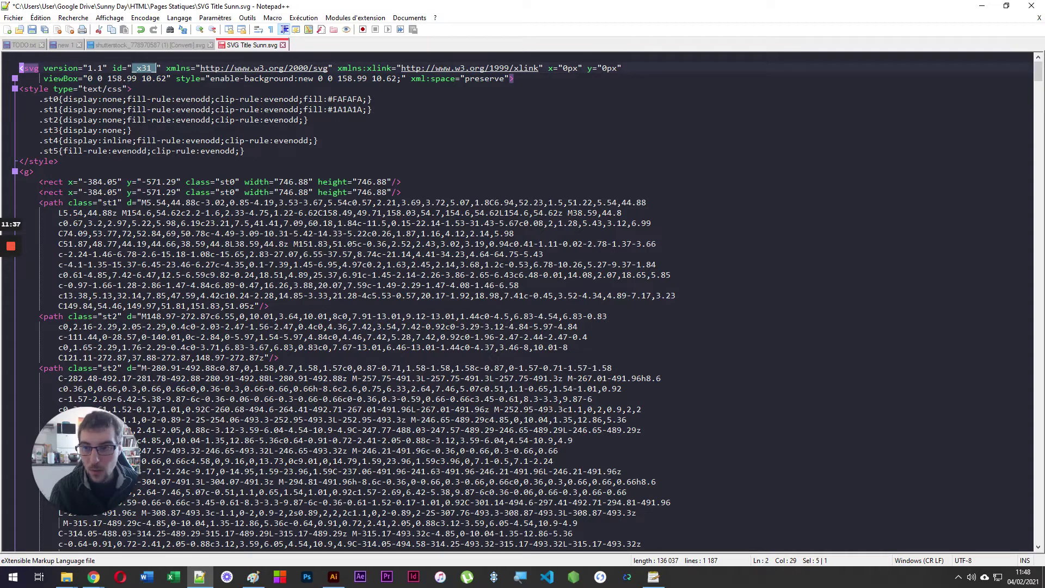
{"action": "left_click", "coordinate": [61, 46]}
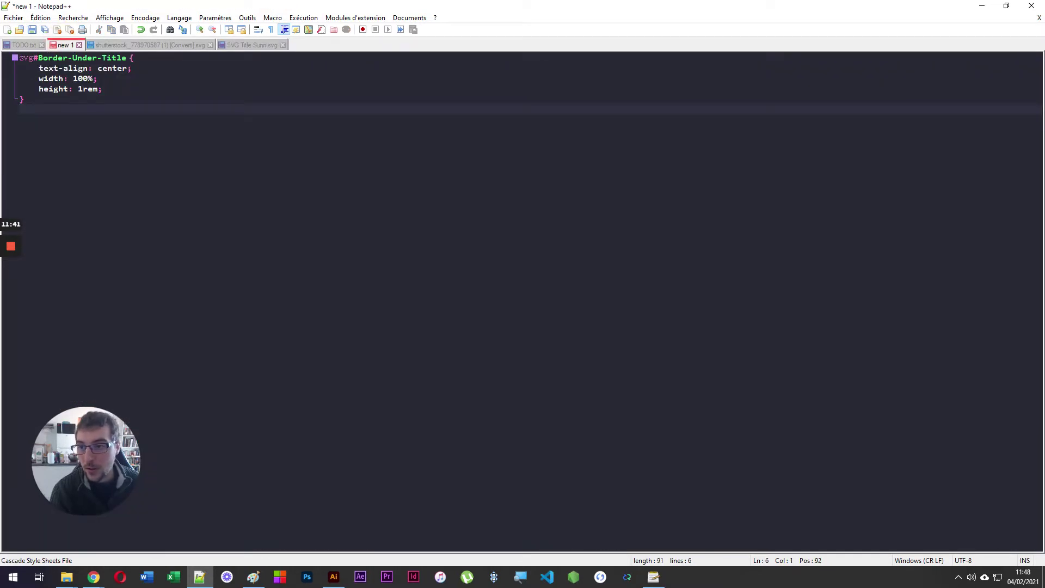
{"action": "left_click_drag", "start_coordinate": [33, 58], "coordinate": [19, 58]}
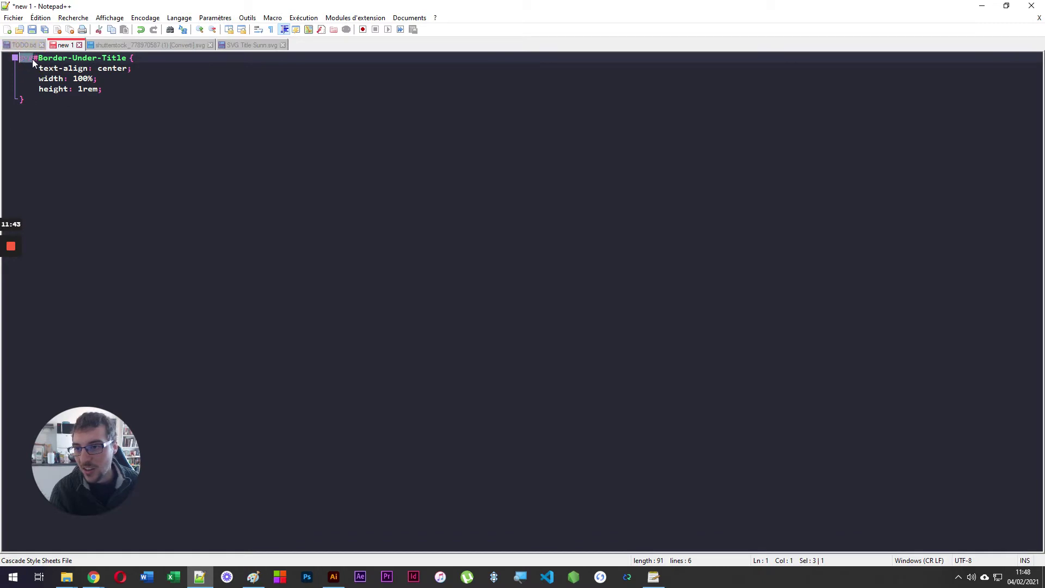
{"action": "left_click", "coordinate": [33, 59]}
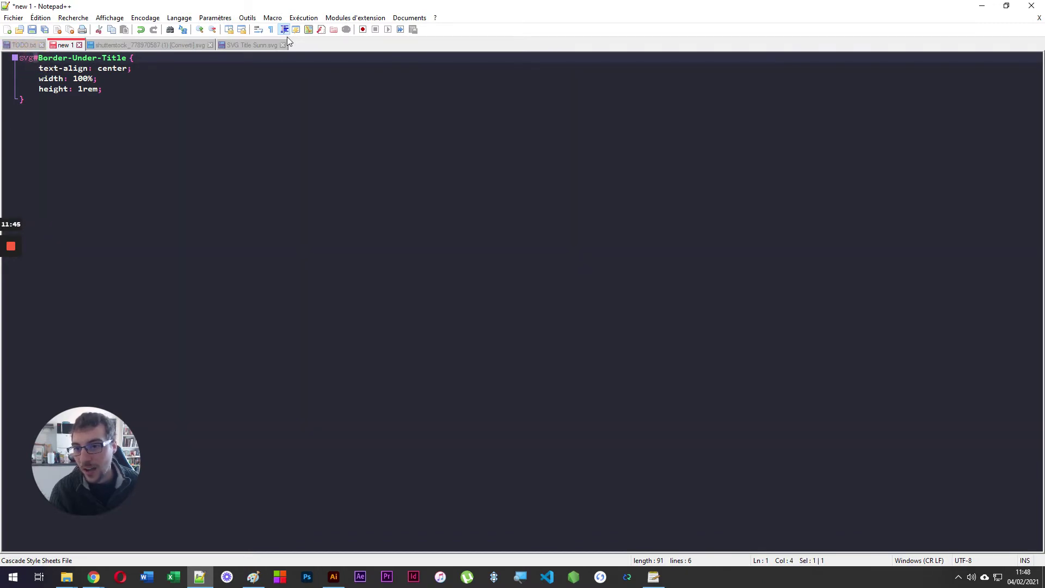
{"action": "left_click", "coordinate": [249, 45]}
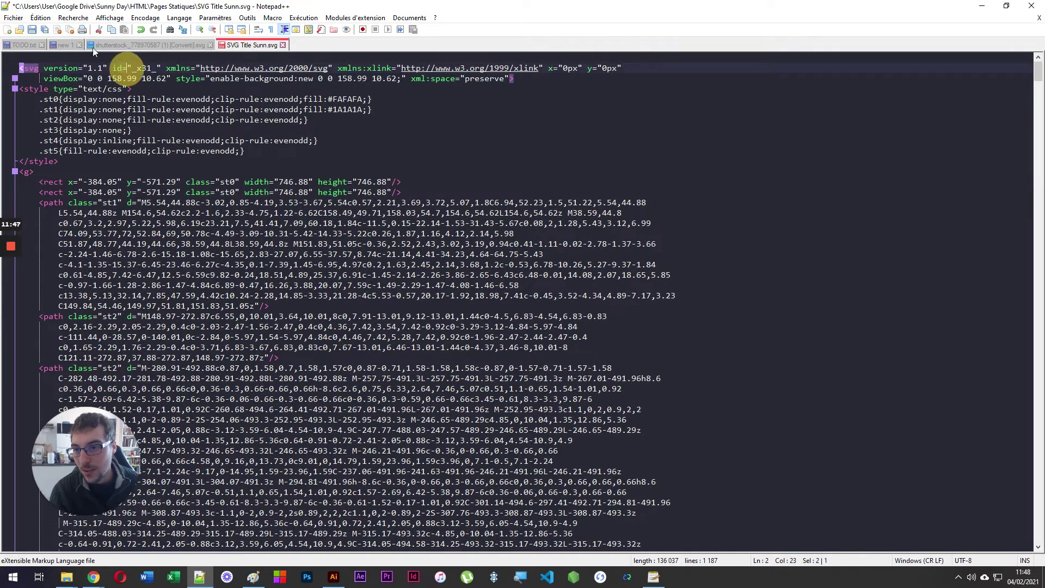
{"action": "left_click", "coordinate": [62, 45]}
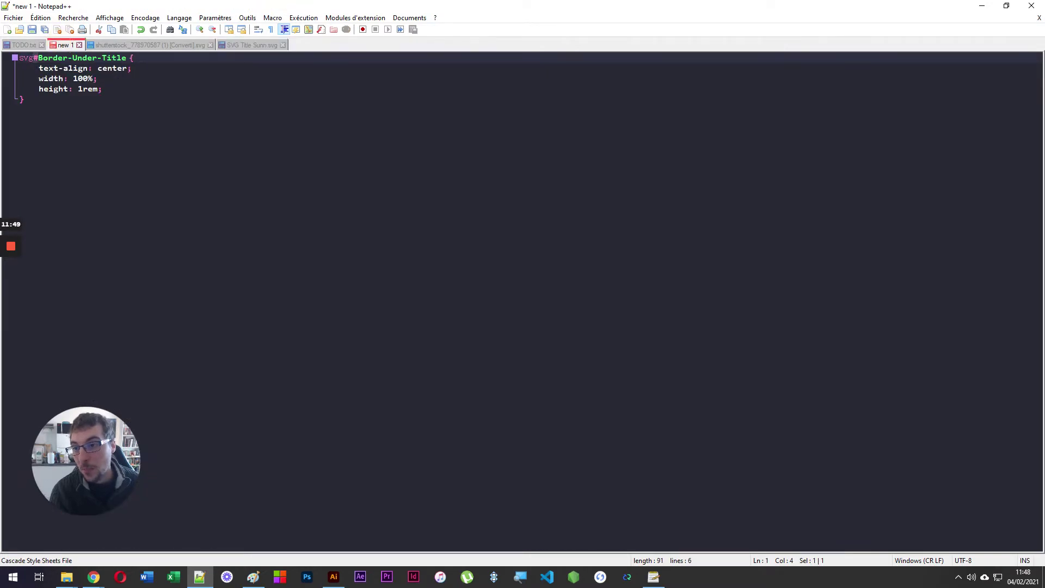
{"action": "left_click_drag", "start_coordinate": [44, 58], "coordinate": [112, 58]}
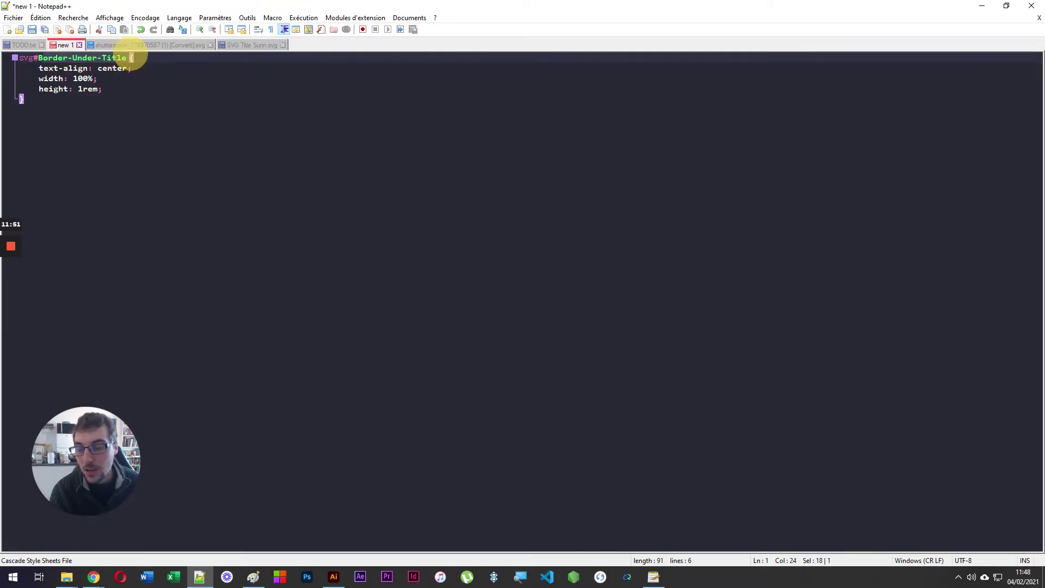
{"action": "left_click", "coordinate": [117, 128]}
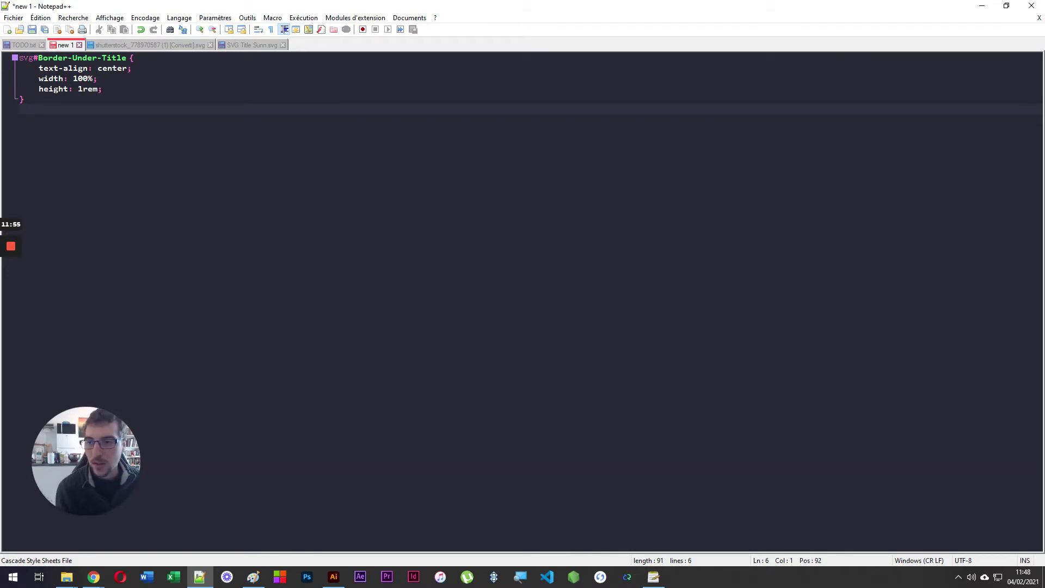
{"action": "left_click_drag", "start_coordinate": [127, 58], "coordinate": [53, 57]}
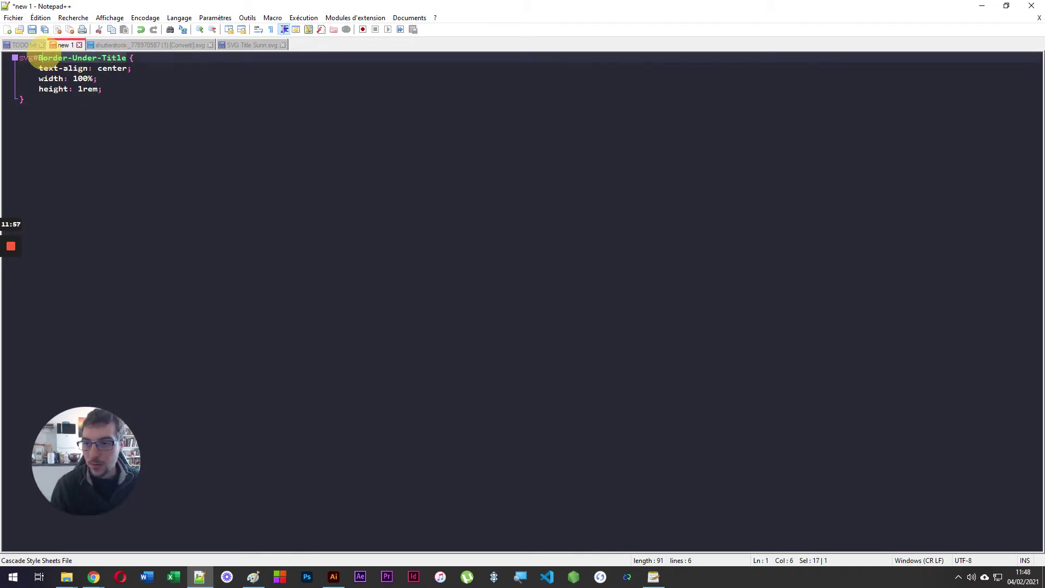
{"action": "key", "text": "ctrl+a"}
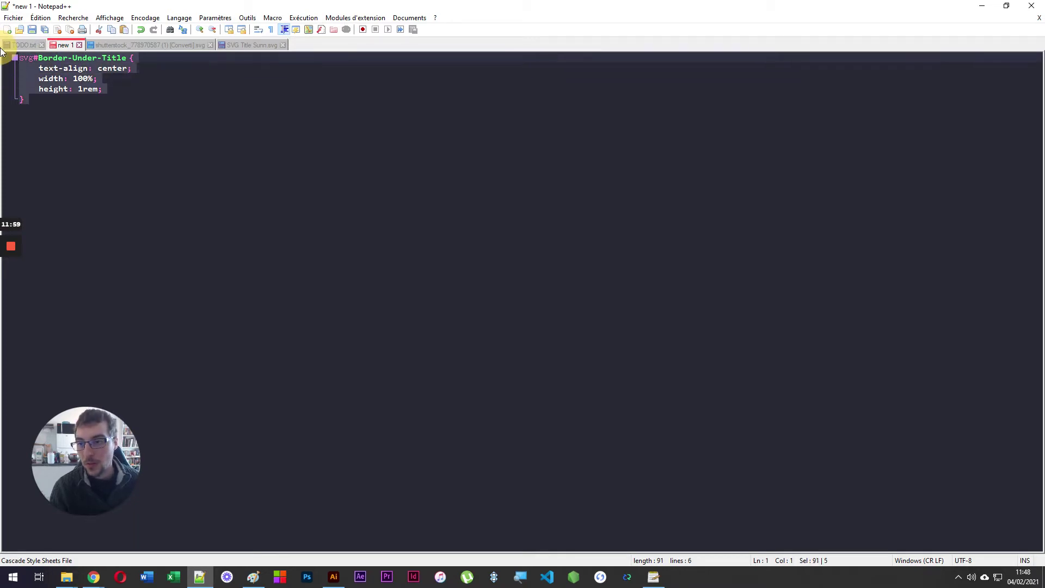
{"action": "left_click", "coordinate": [53, 68]}
Set the id attribute of the svg tag in SVG Title Sunn to "Border-Under-Title"
{"action": "left_click", "coordinate": [274, 48]}
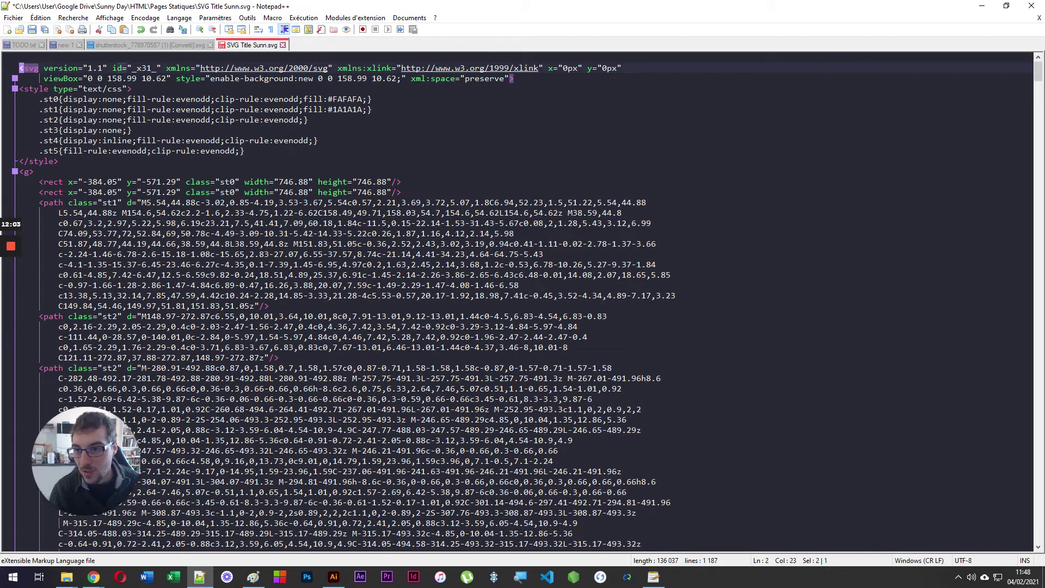
{"action": "left_click_drag", "start_coordinate": [134, 68], "coordinate": [154, 68]}
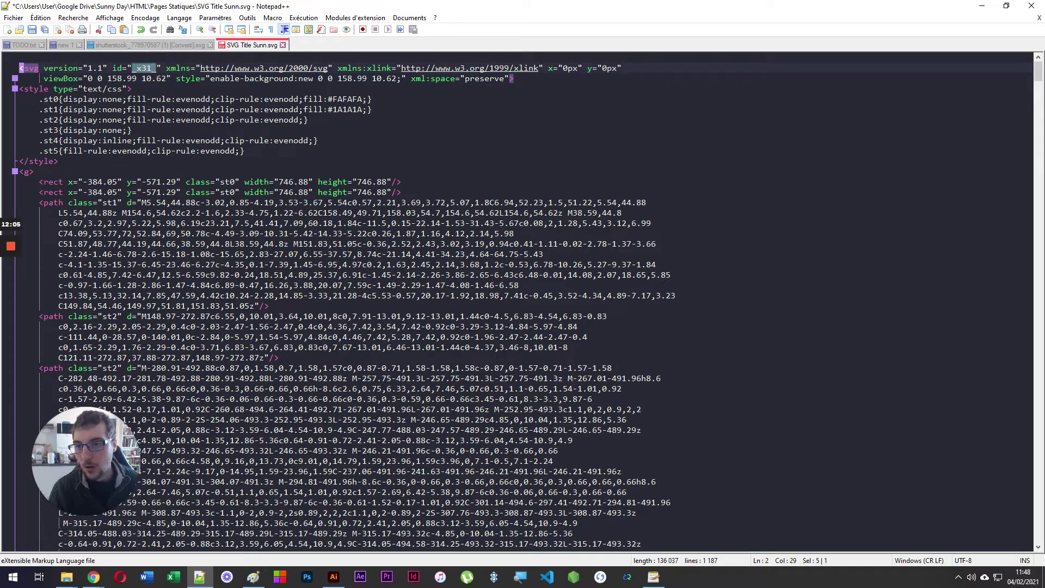
{"action": "key", "text": "Delete"}
{"action": "type", "text": "Border-Under-Title"}
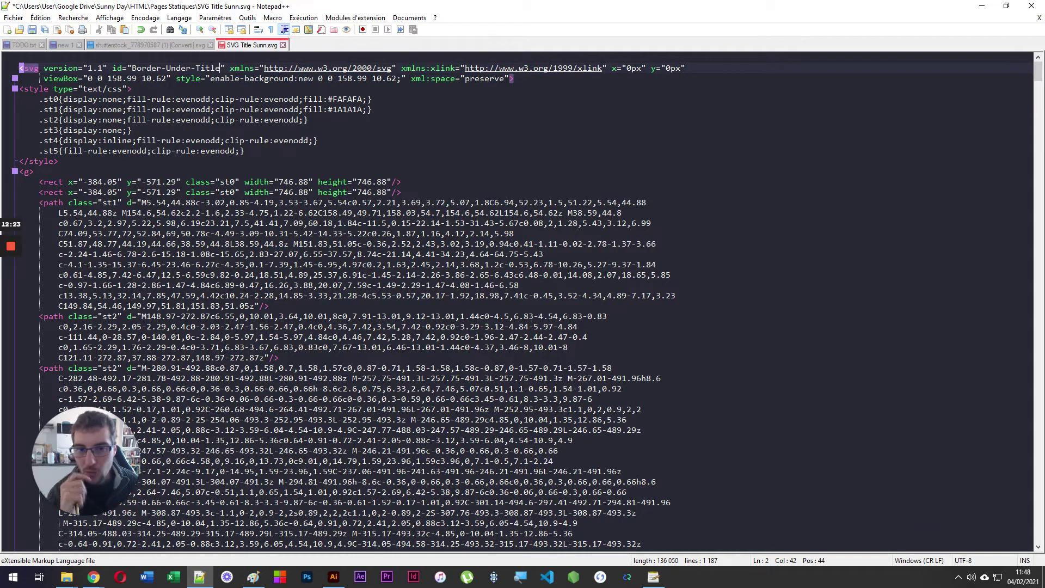
Insert two blank lines after the opening svg tag and two more after the closing style tag
{"action": "left_click", "coordinate": [513, 79]}
{"action": "key", "text": "Return"}
{"action": "key", "text": "Return"}
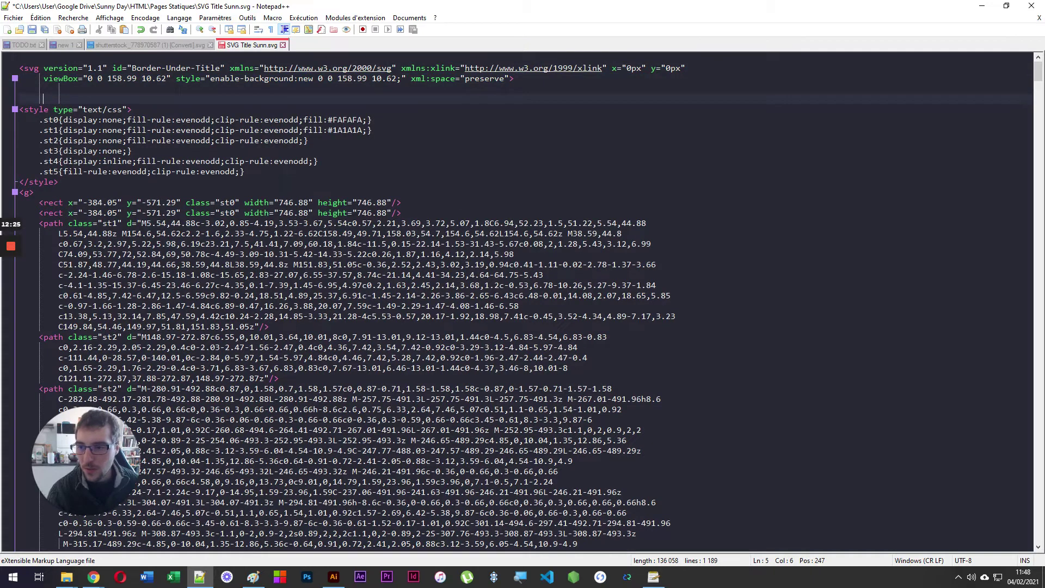
{"action": "left_click", "coordinate": [82, 182]}
{"action": "key", "text": "Return"}
{"action": "key", "text": "Return"}
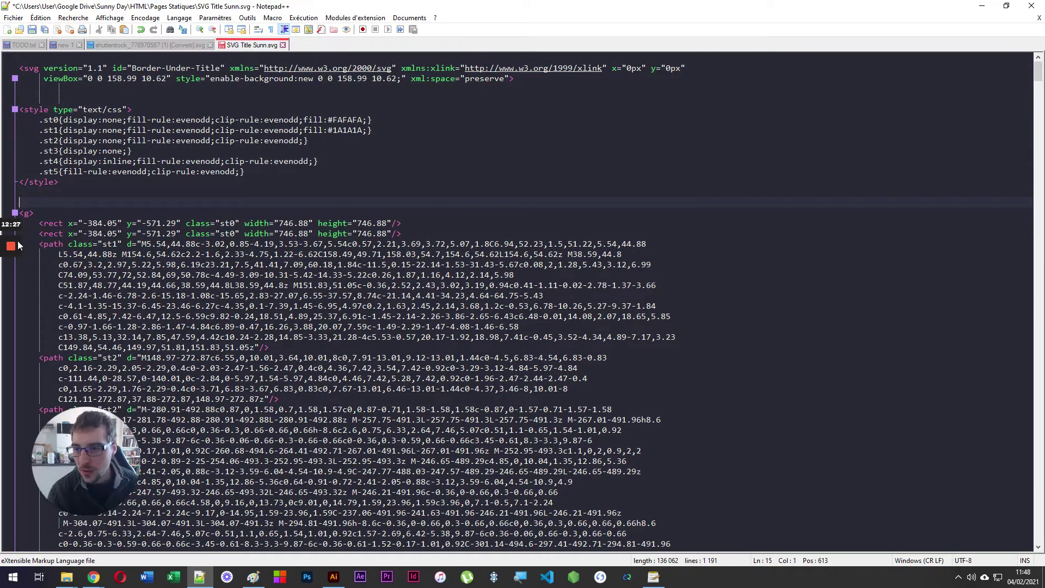
{"action": "mouse_move", "coordinate": [18, 245]}
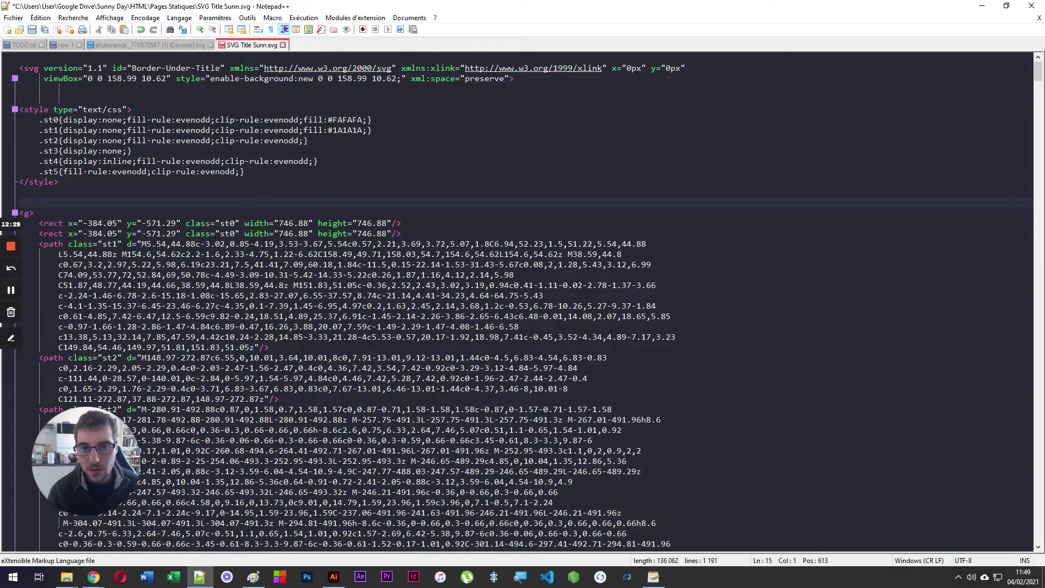
Examine the opening svg tag and the text/css style block with its .st0 to .st5 rules in SVG Title Sunn
{"action": "left_click_drag", "start_coordinate": [513, 78], "coordinate": [6, 57]}
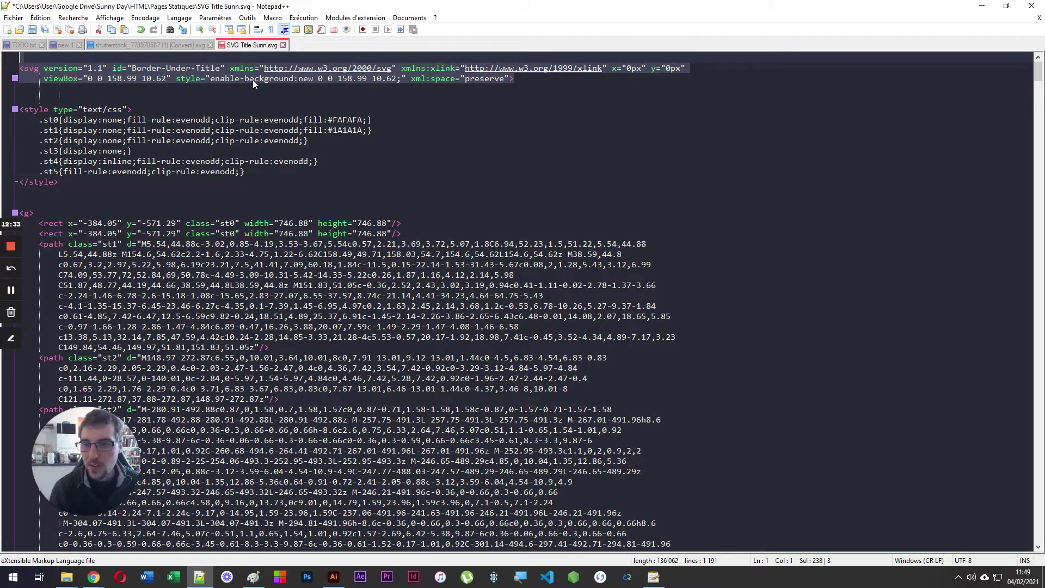
{"action": "left_click_drag", "start_coordinate": [58, 182], "coordinate": [2, 115]}
{"action": "double_click", "coordinate": [43, 112]}
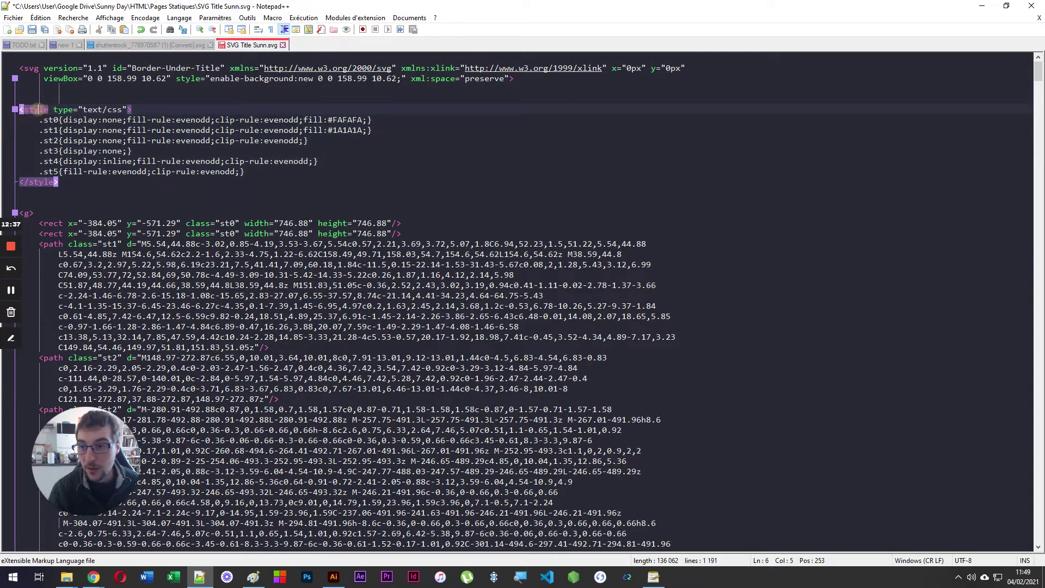
{"action": "double_click", "coordinate": [114, 109]}
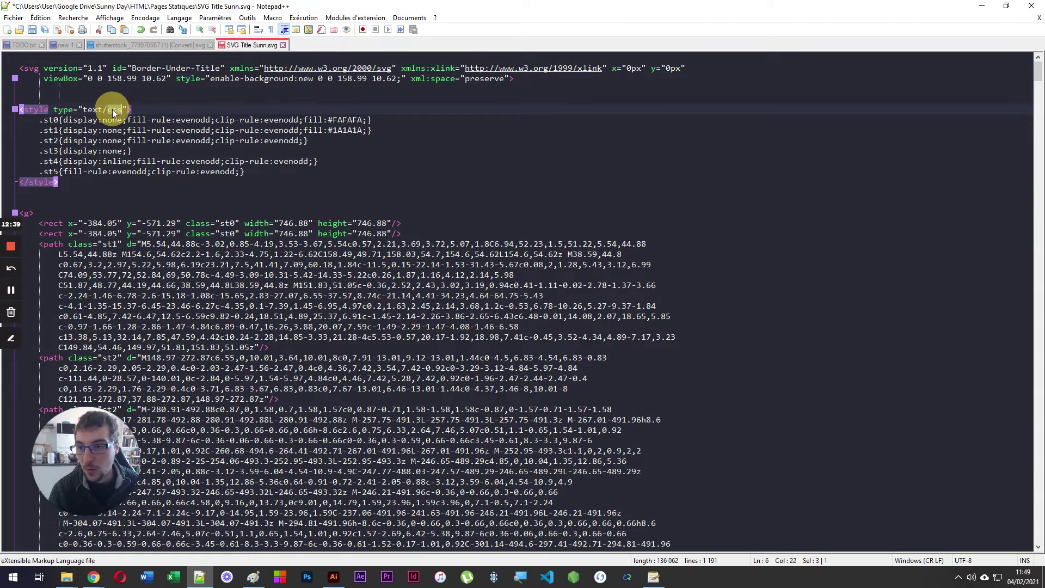
{"action": "left_click_drag", "start_coordinate": [246, 172], "coordinate": [7, 118]}
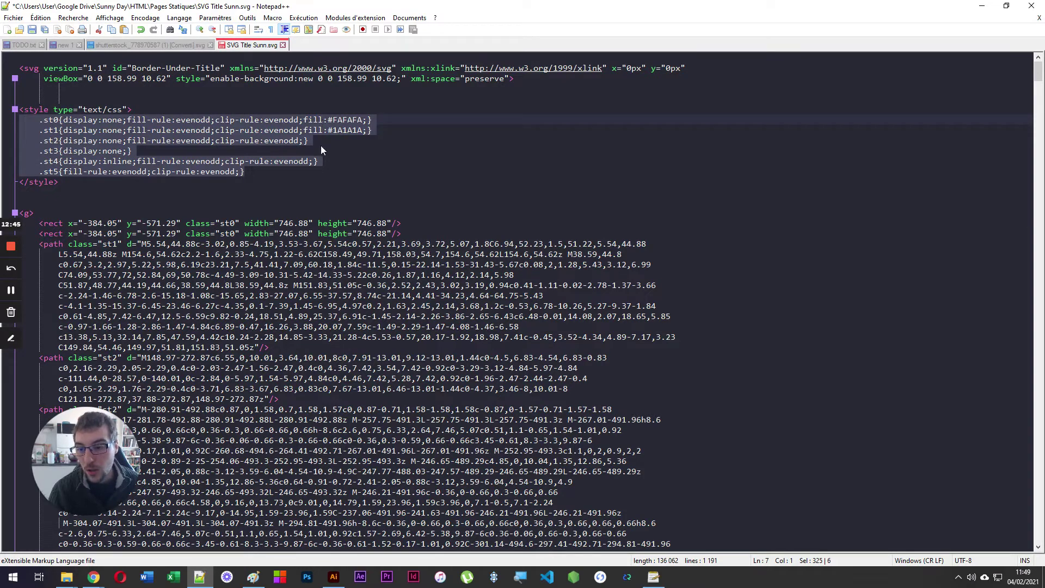
Switch to Chrome and look through the Sunny Day home page down to its footer
{"action": "key", "text": "alt+Tab"}
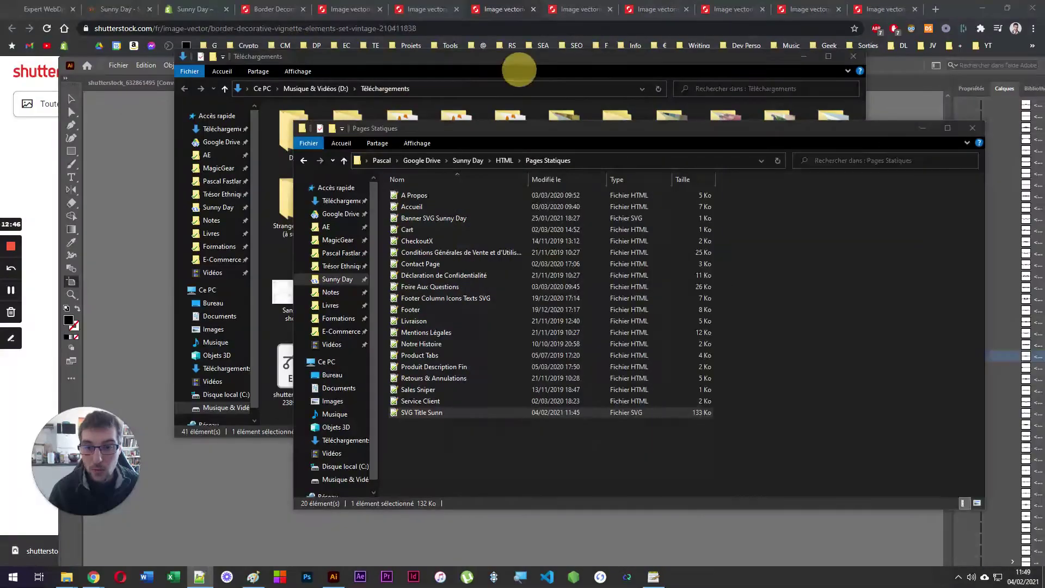
{"action": "left_click", "coordinate": [40, 165]}
{"action": "left_click", "coordinate": [157, 6]}
{"action": "scroll", "coordinate": [414, 251], "scroll_direction": "down", "scroll_amount": 20}
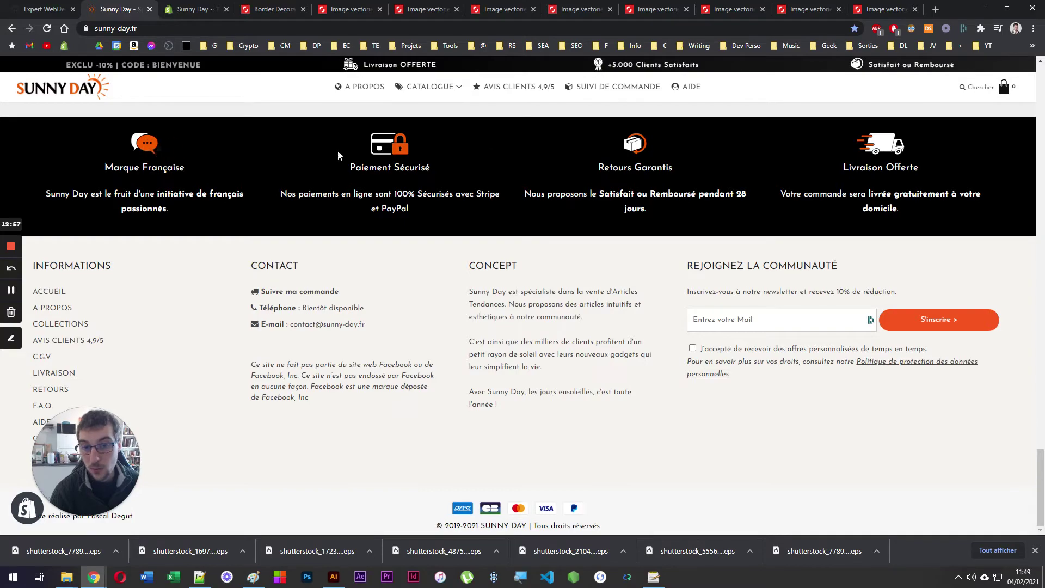
Back in Notepad++, examine the .st0 and .st1 rules of SVG Title Sunn, where those classes are used and their fill colours
{"action": "left_click", "coordinate": [199, 577]}
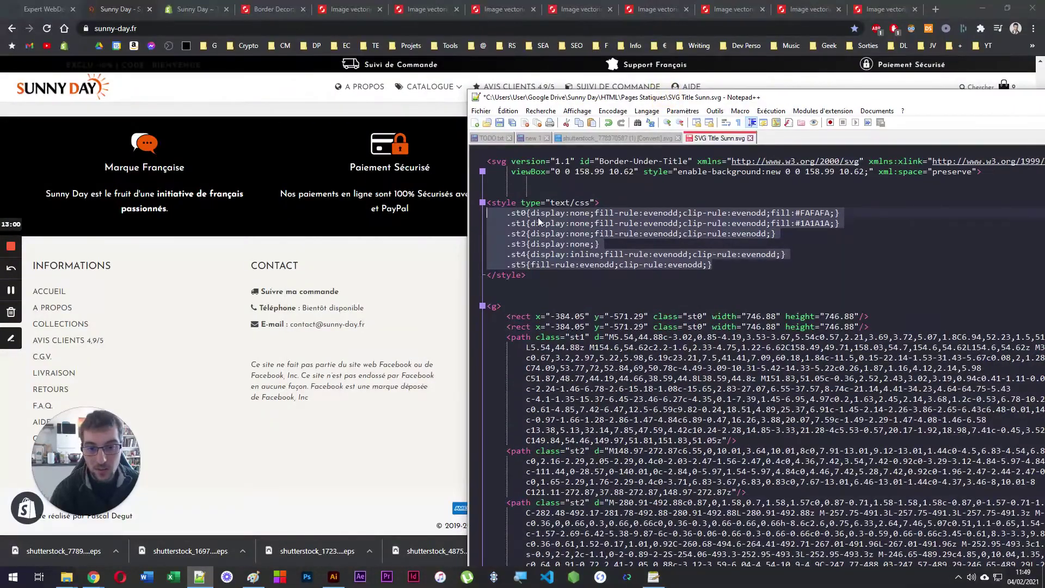
{"action": "left_click", "coordinate": [496, 204]}
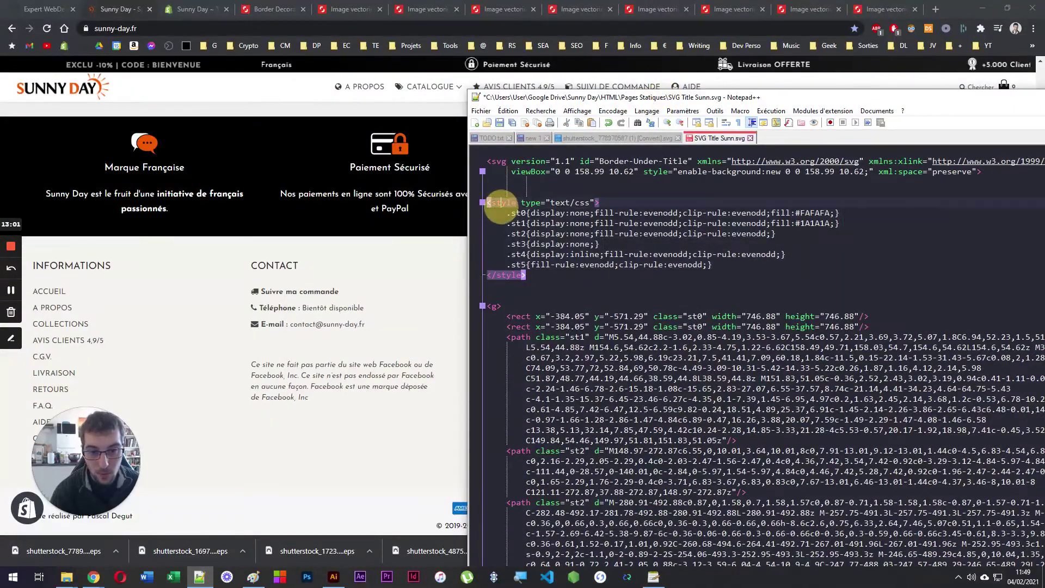
{"action": "double_click", "coordinate": [519, 213]}
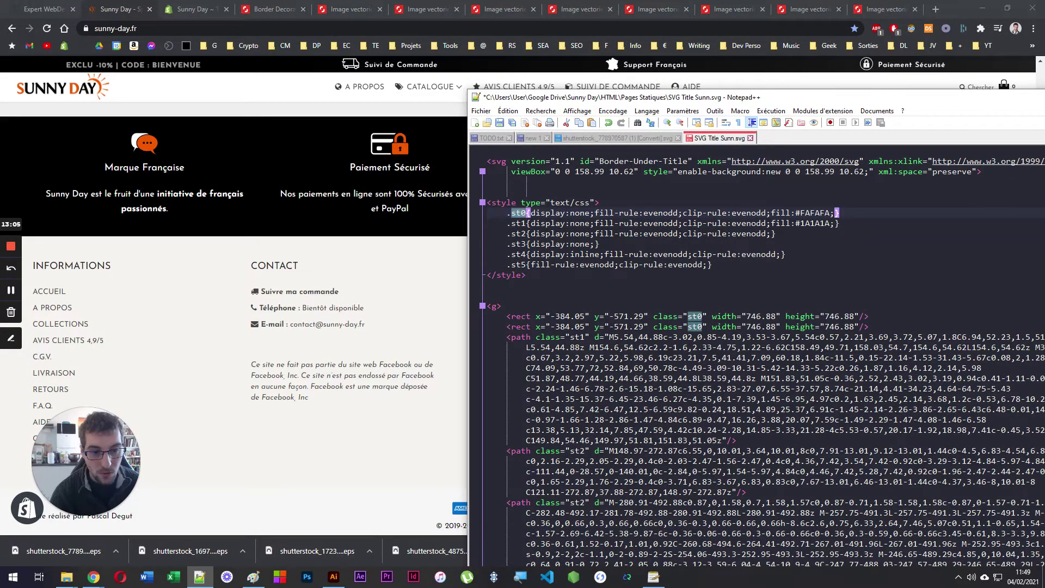
{"action": "double_click", "coordinate": [607, 97]}
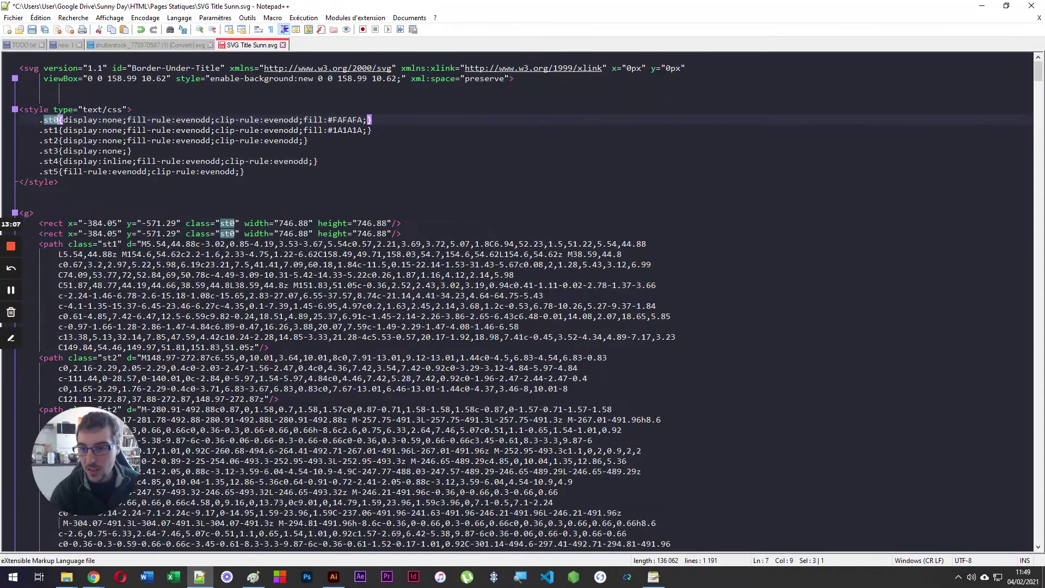
{"action": "scroll", "coordinate": [523, 300], "scroll_direction": "down", "scroll_amount": 20}
{"action": "scroll", "coordinate": [523, 299], "scroll_direction": "up", "scroll_amount": 20}
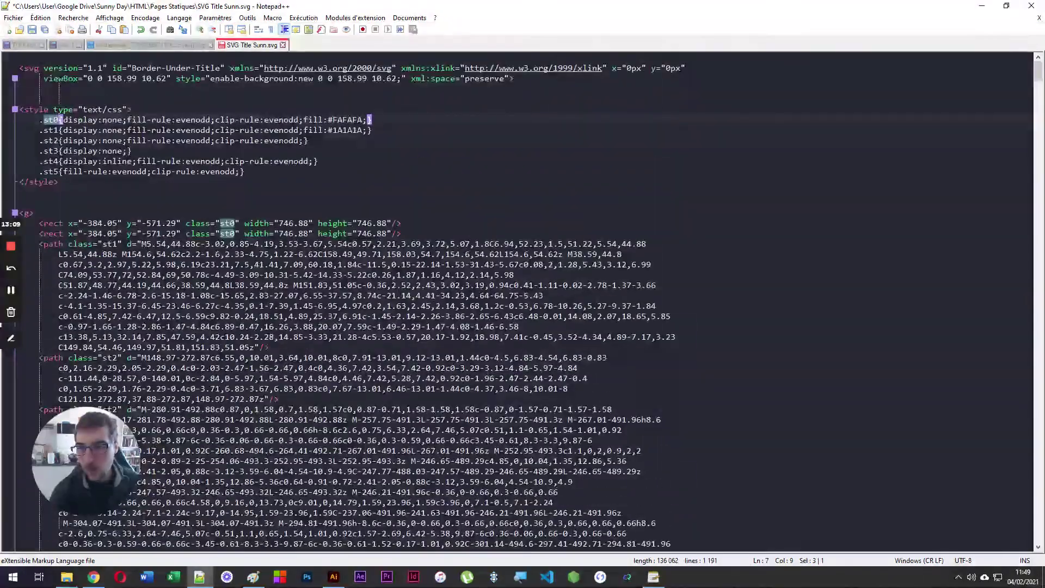
{"action": "double_click", "coordinate": [51, 130]}
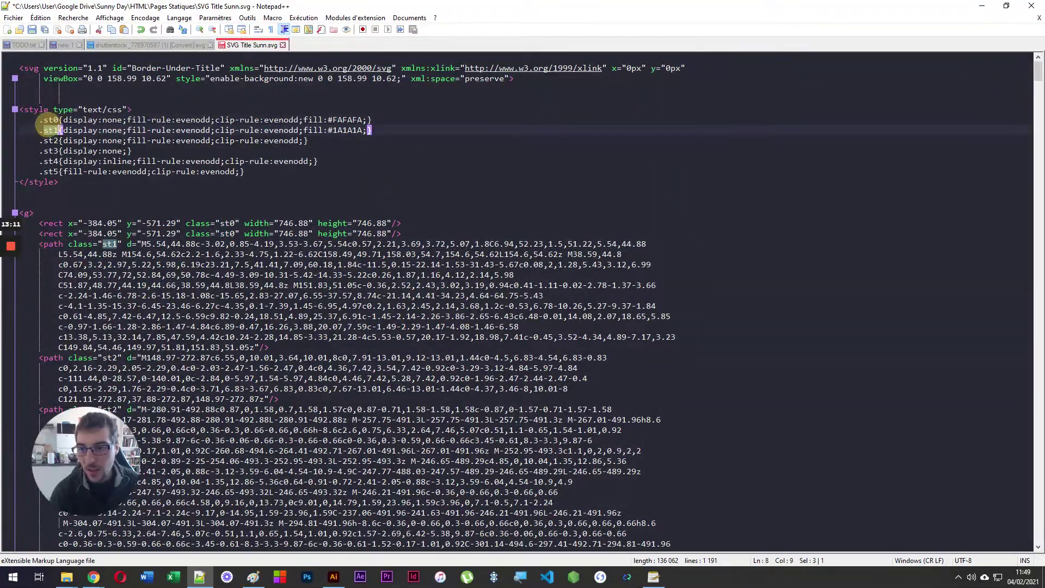
{"action": "double_click", "coordinate": [144, 8]}
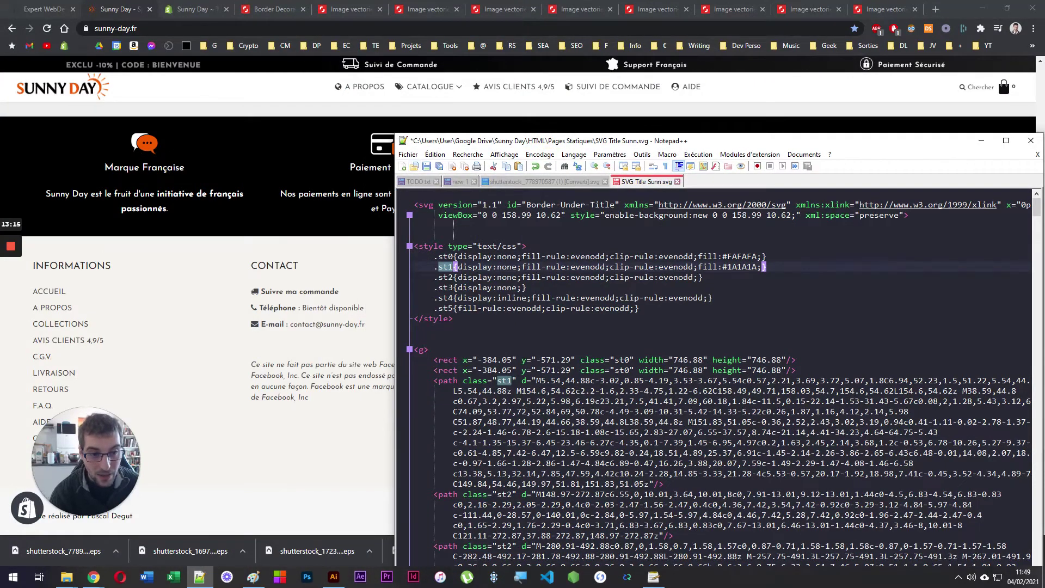
{"action": "left_click", "coordinate": [727, 256]}
{"action": "double_click", "coordinate": [707, 256]}
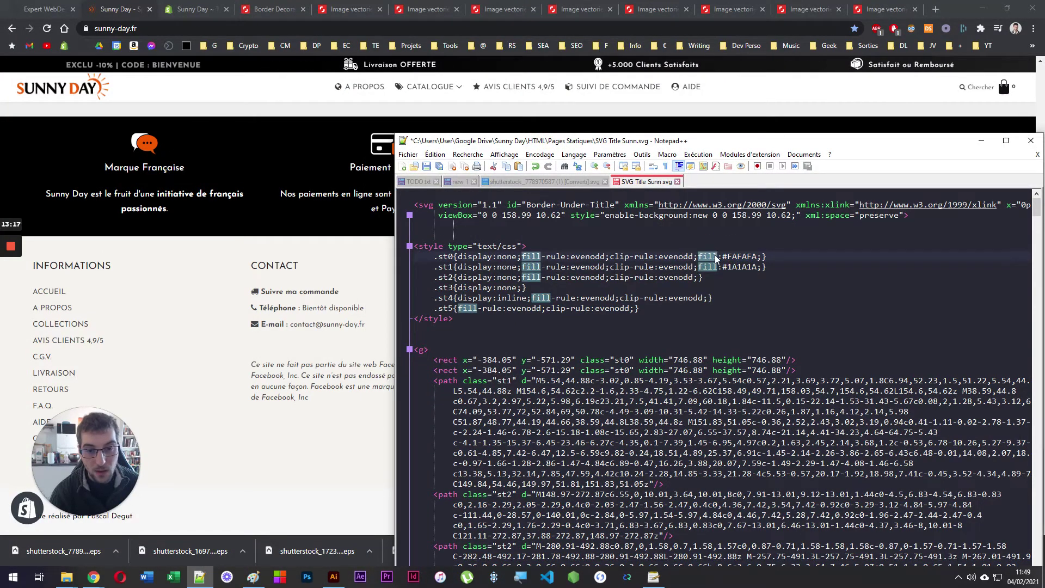
{"action": "double_click", "coordinate": [736, 257]}
{"action": "double_click", "coordinate": [740, 266]}
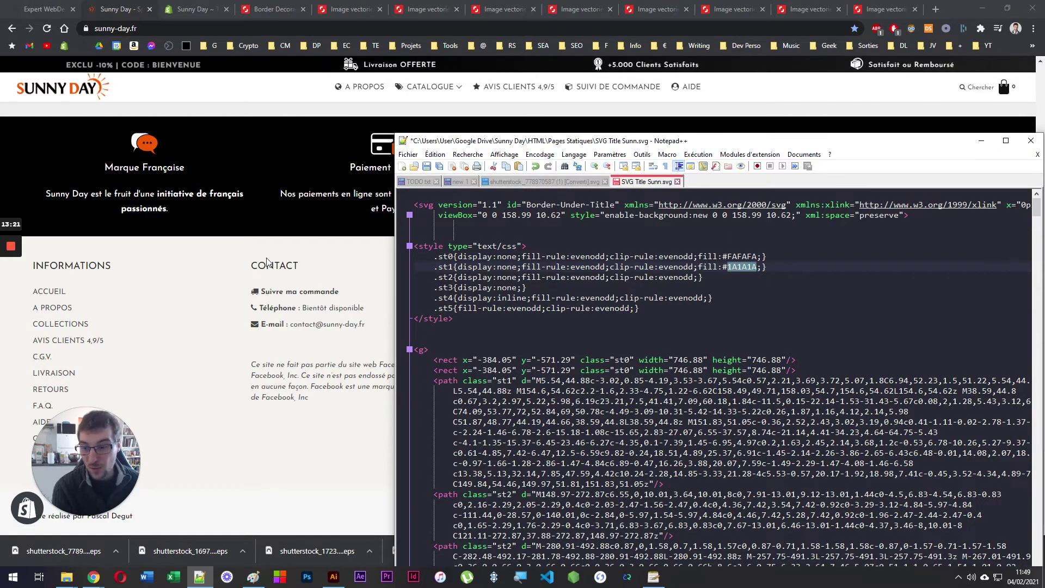
Compare the divider under the PLUS DE 5.000 CLIENTS SATISFAITS heading on the storefront with the divider artwork in Illustrator
{"action": "scroll", "coordinate": [243, 268], "scroll_direction": "up", "scroll_amount": 10}
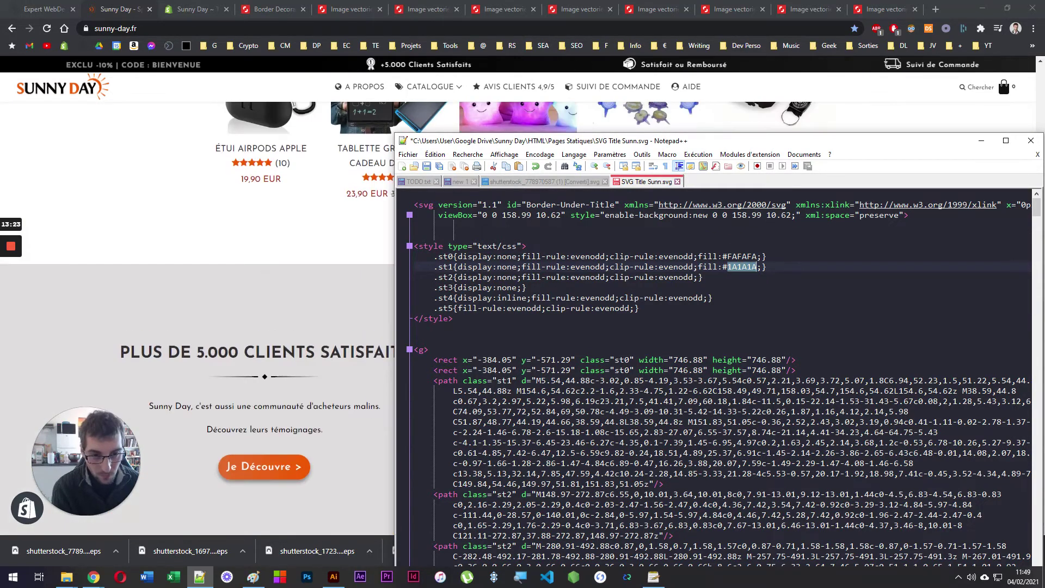
{"action": "double_click", "coordinate": [586, 142]}
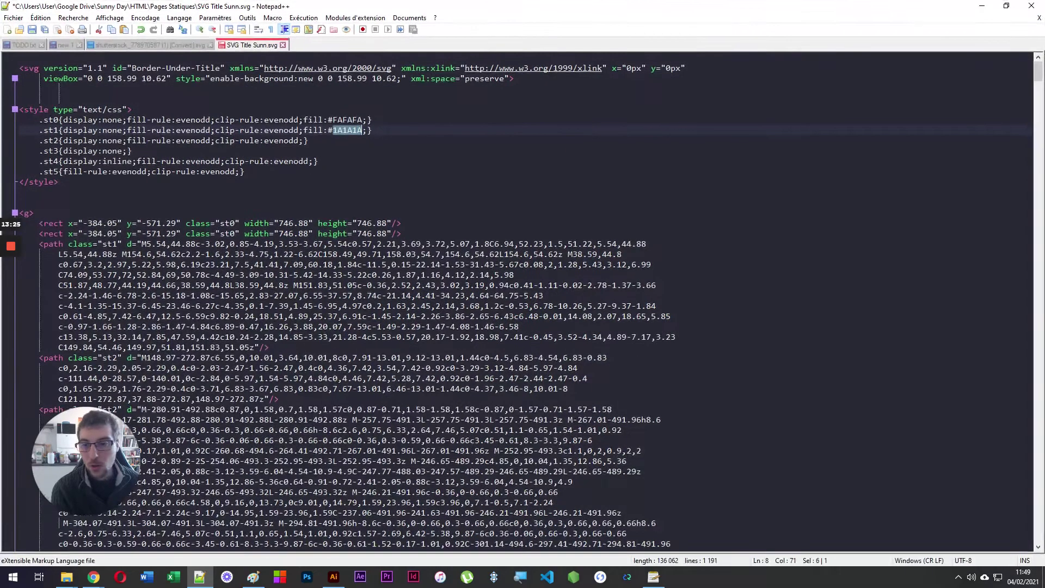
{"action": "double_click", "coordinate": [97, 4]}
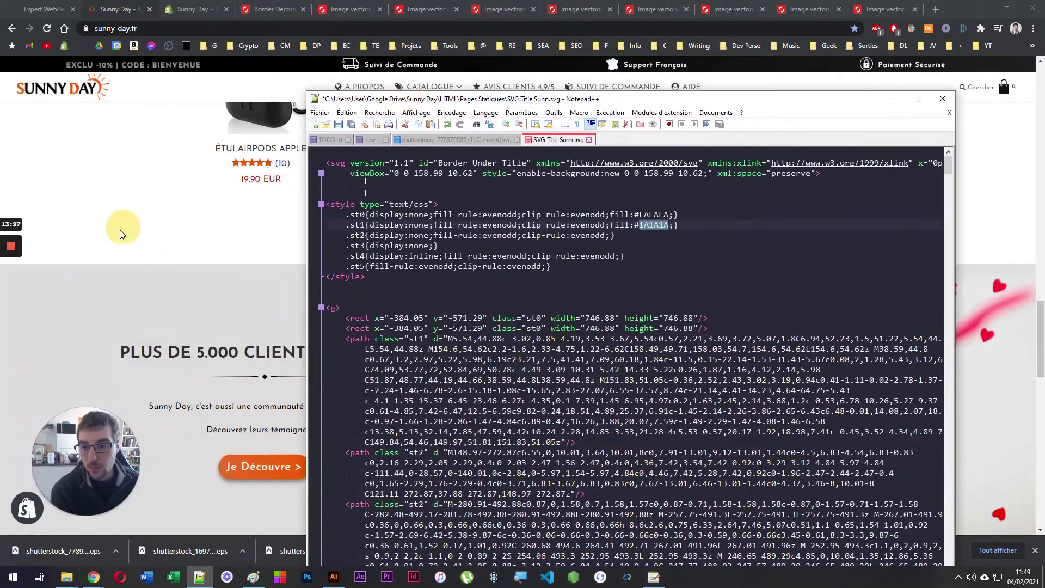
{"action": "left_click", "coordinate": [117, 226]}
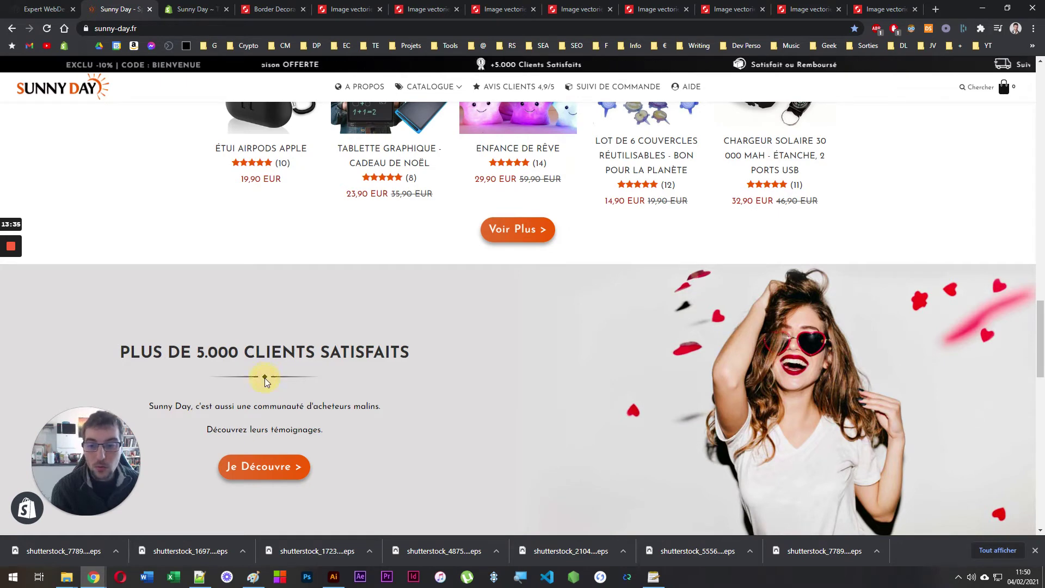
{"action": "left_click", "coordinate": [235, 377]}
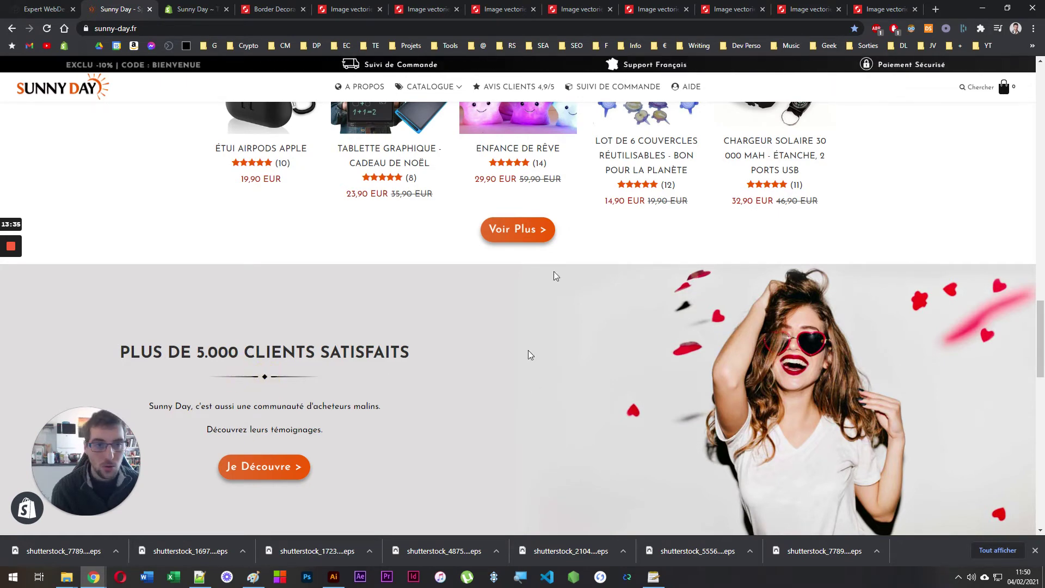
{"action": "left_click", "coordinate": [333, 577]}
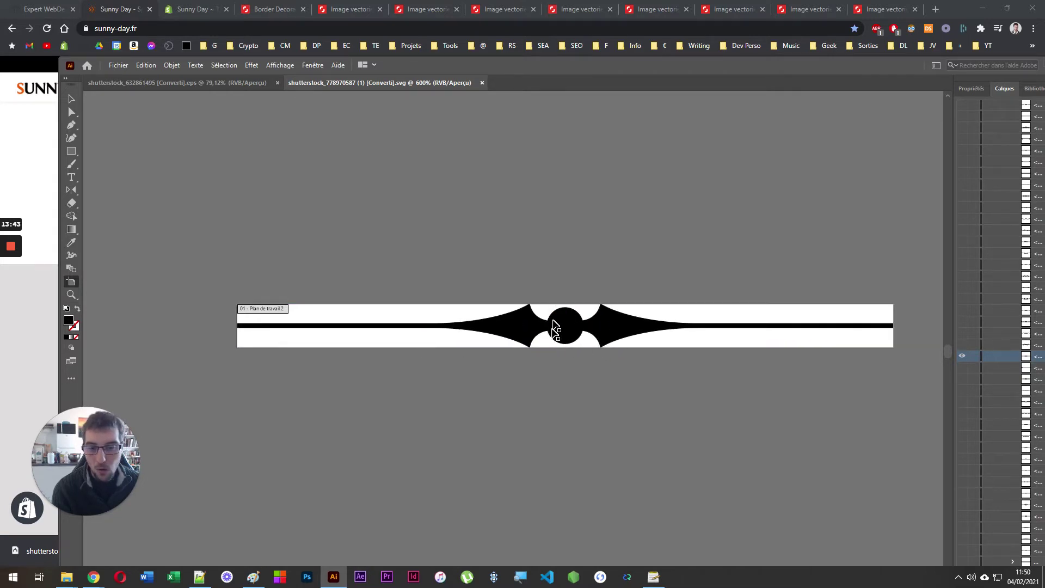
{"action": "left_click", "coordinate": [48, 319]}
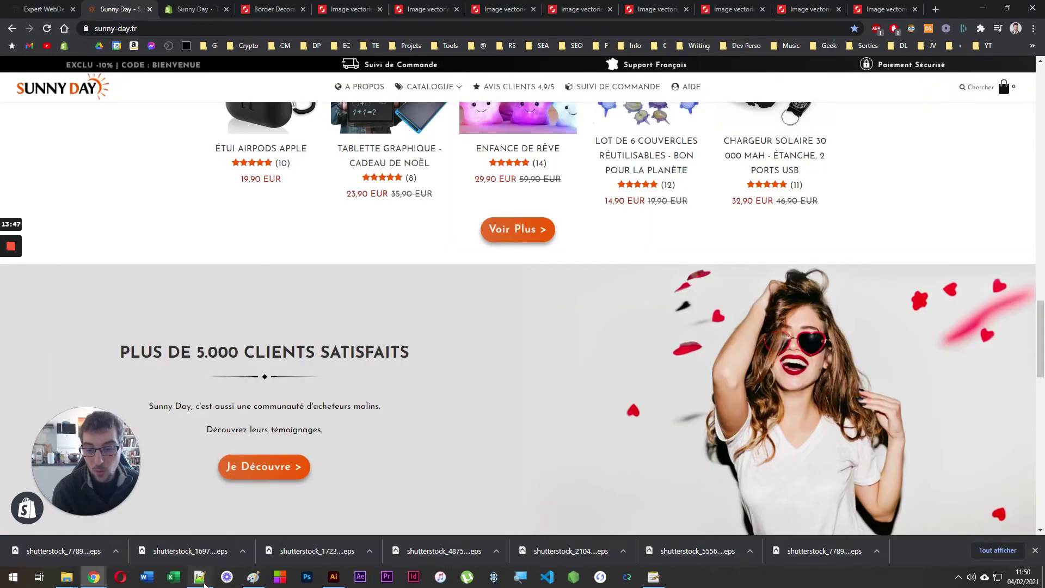
{"action": "left_click", "coordinate": [199, 577]}
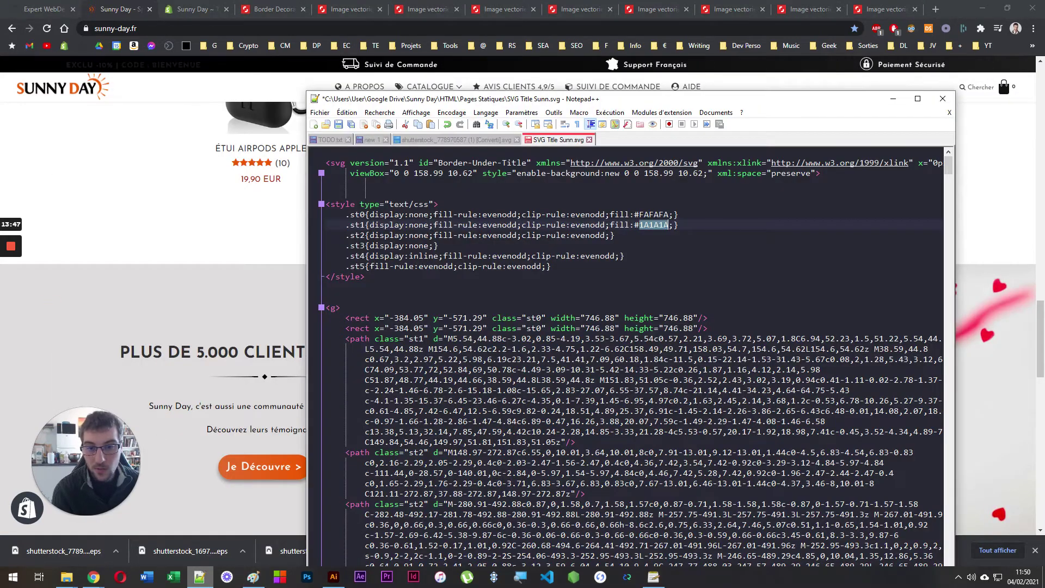
{"action": "left_click", "coordinate": [648, 215]}
{"action": "left_click", "coordinate": [650, 225]}
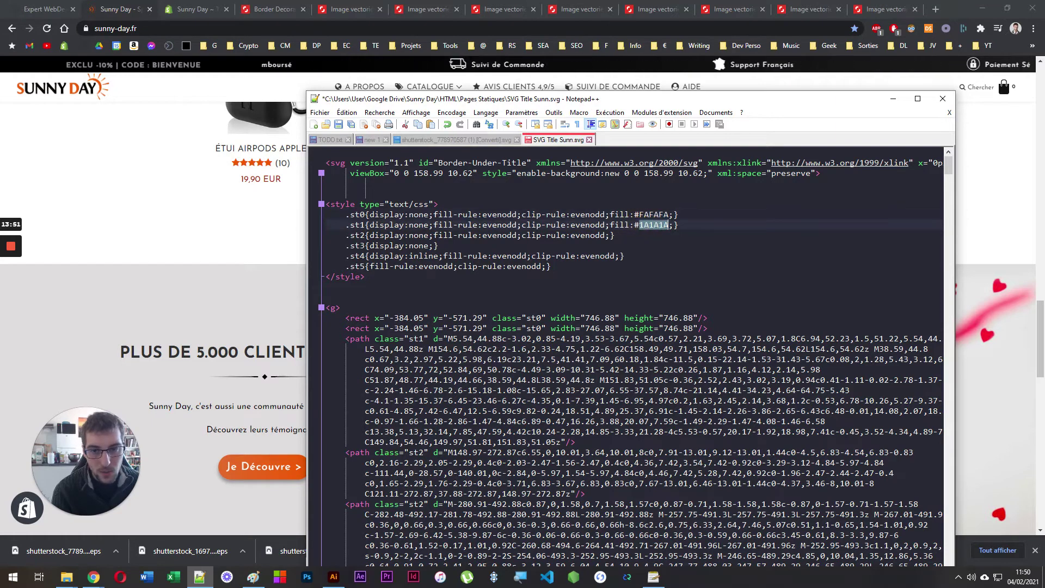
{"action": "left_click", "coordinate": [604, 285]}
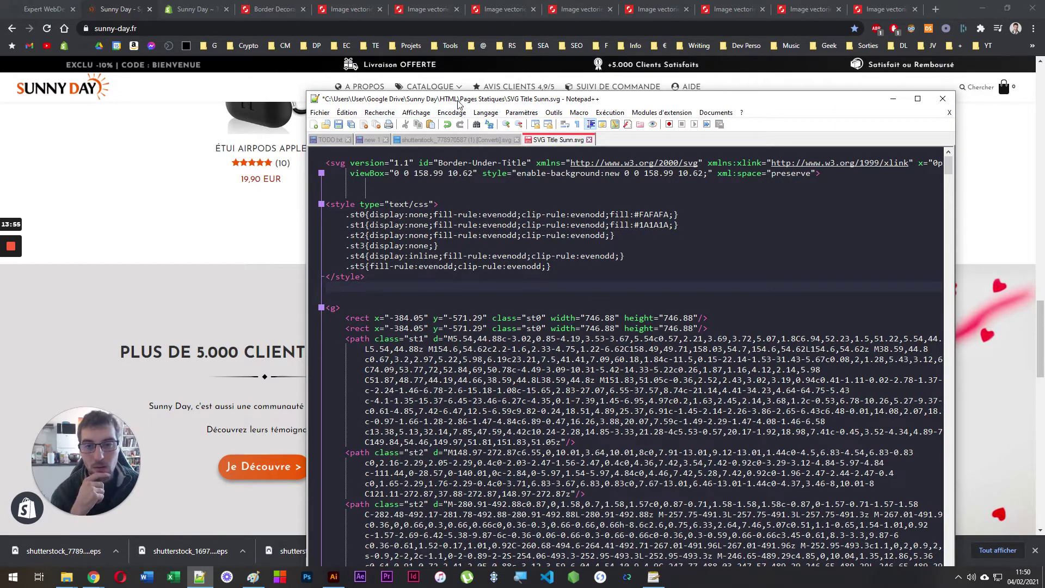
{"action": "left_click", "coordinate": [493, 139]}
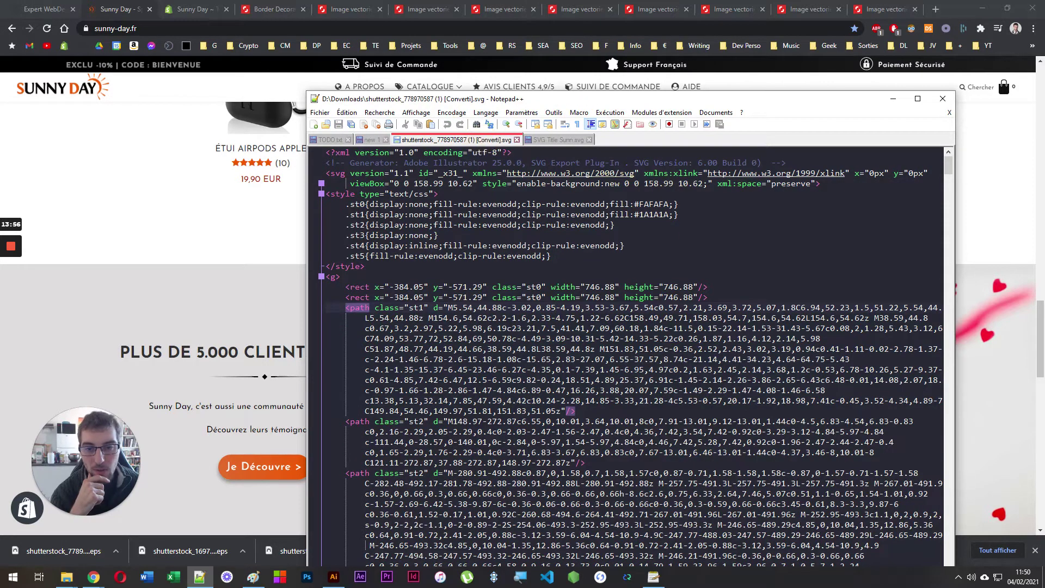
{"action": "left_click", "coordinate": [569, 140]}
{"action": "left_click", "coordinate": [466, 140]}
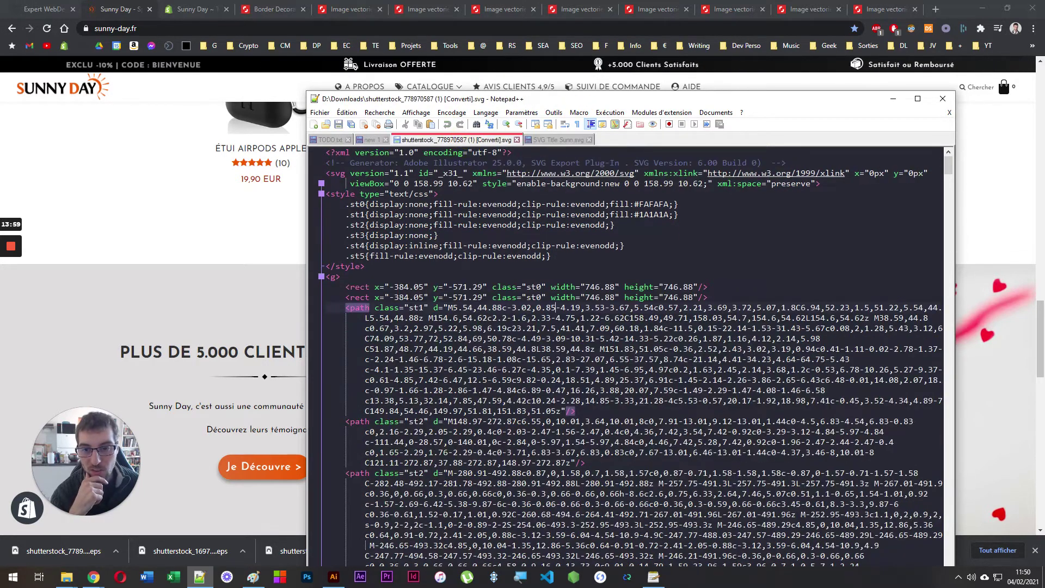
{"action": "left_click", "coordinate": [552, 140]}
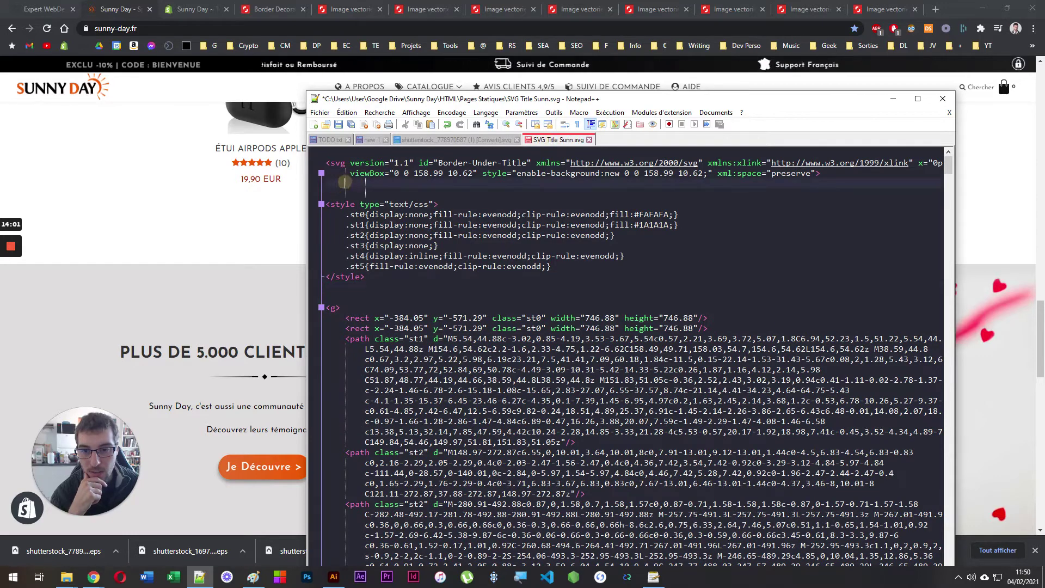
{"action": "left_click", "coordinate": [346, 287]}
{"action": "left_click_drag", "start_coordinate": [346, 286], "coordinate": [326, 204]}
{"action": "left_click", "coordinate": [487, 304]}
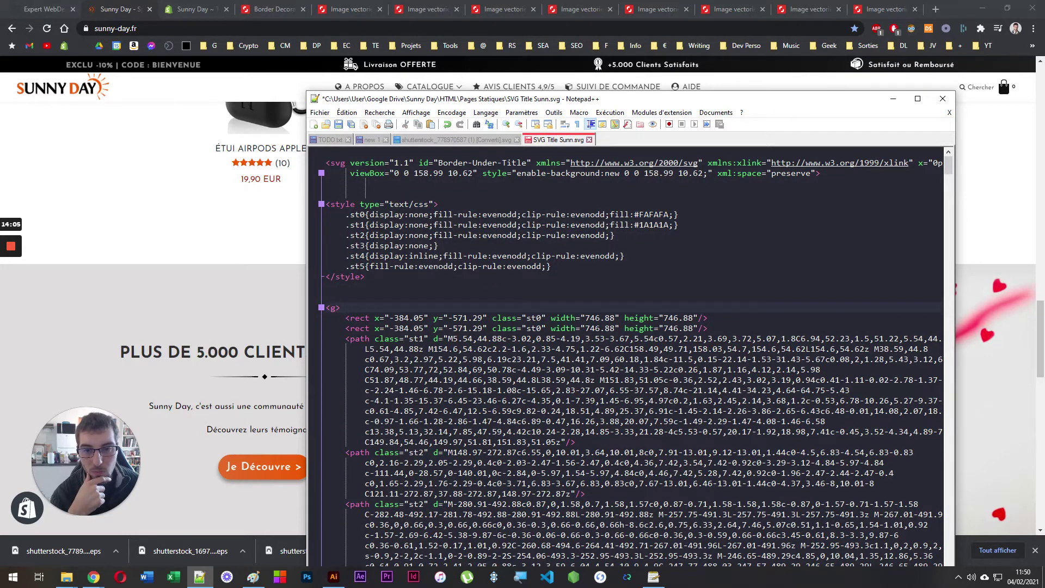
Save SVG Title Sunn.svg and select its entire code
{"action": "left_click", "coordinate": [485, 278]}
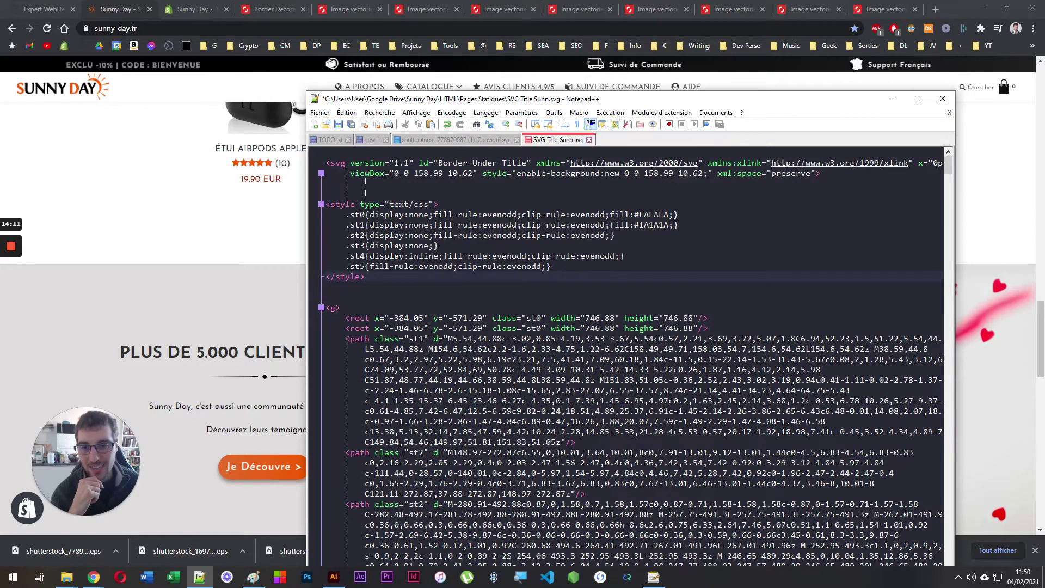
{"action": "key", "text": "ctrl+s"}
{"action": "left_click", "coordinate": [413, 277]}
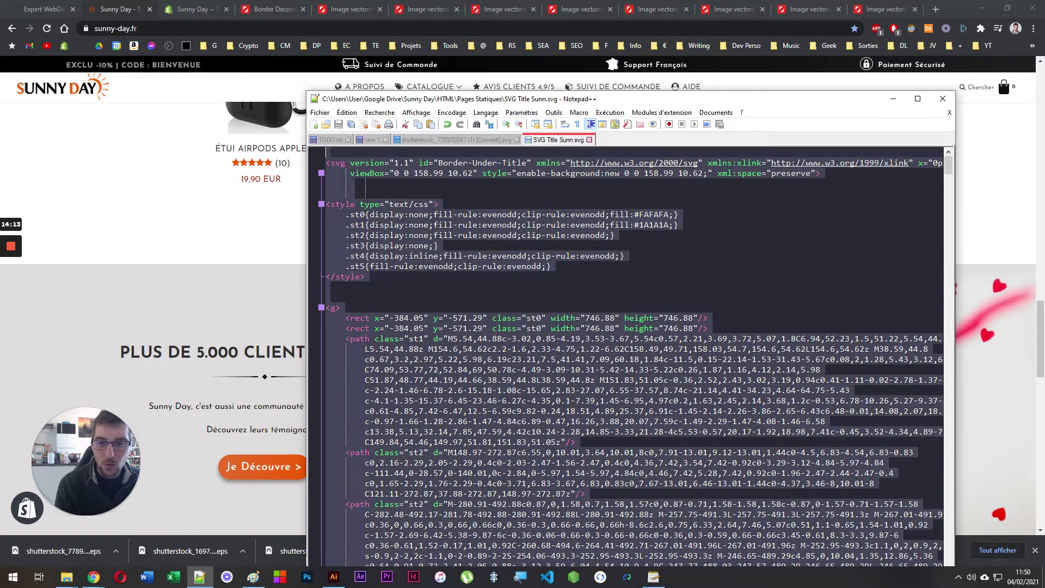
{"action": "key", "text": "ctrl+a"}
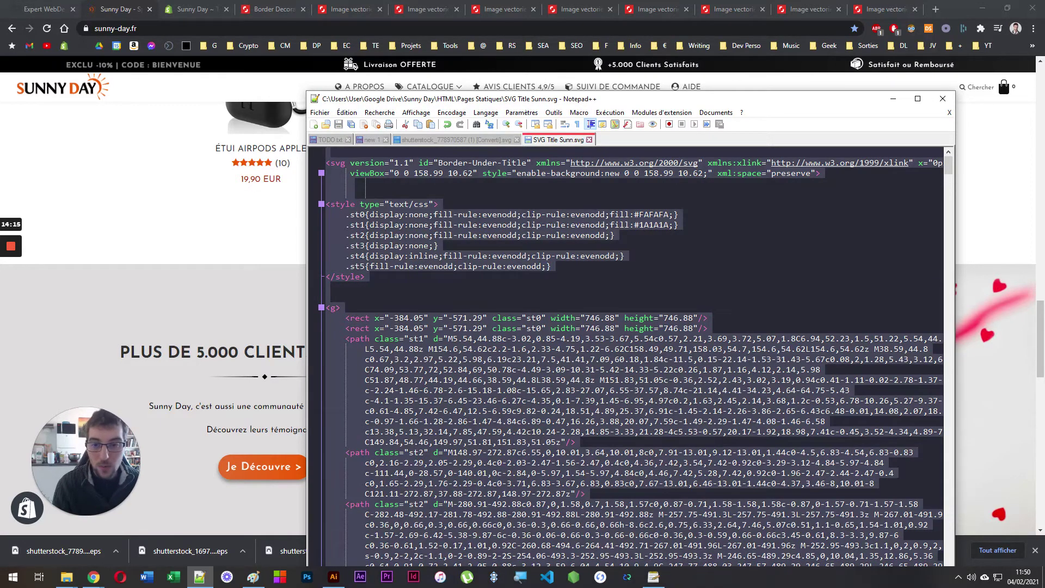
Open the Sunny Day theme in the Shopify customizer in Chrome, and return to the start of the storefront's home page
{"action": "left_click", "coordinate": [206, 218]}
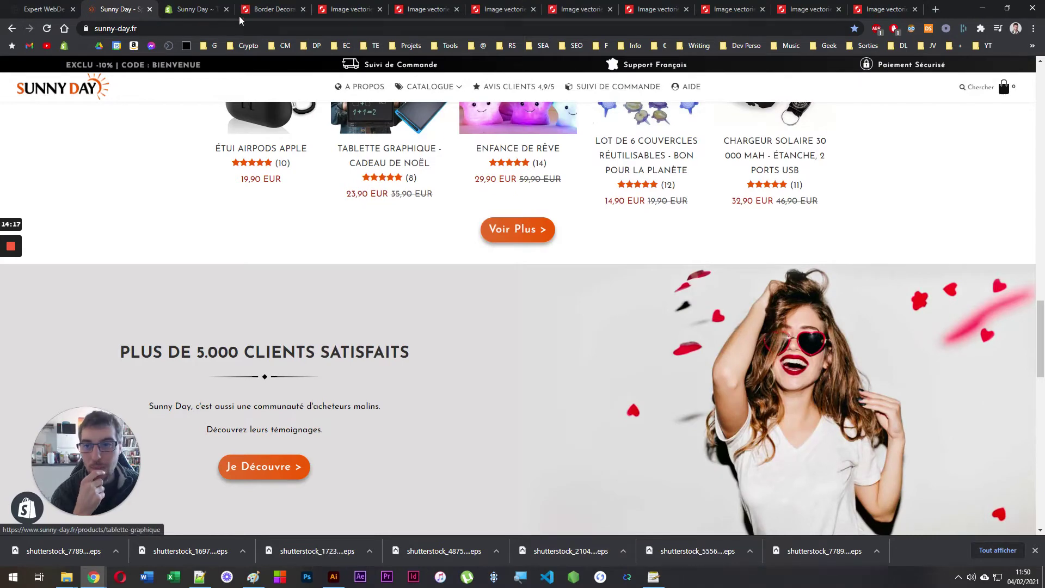
{"action": "left_click", "coordinate": [212, 7]}
{"action": "left_click", "coordinate": [800, 147]}
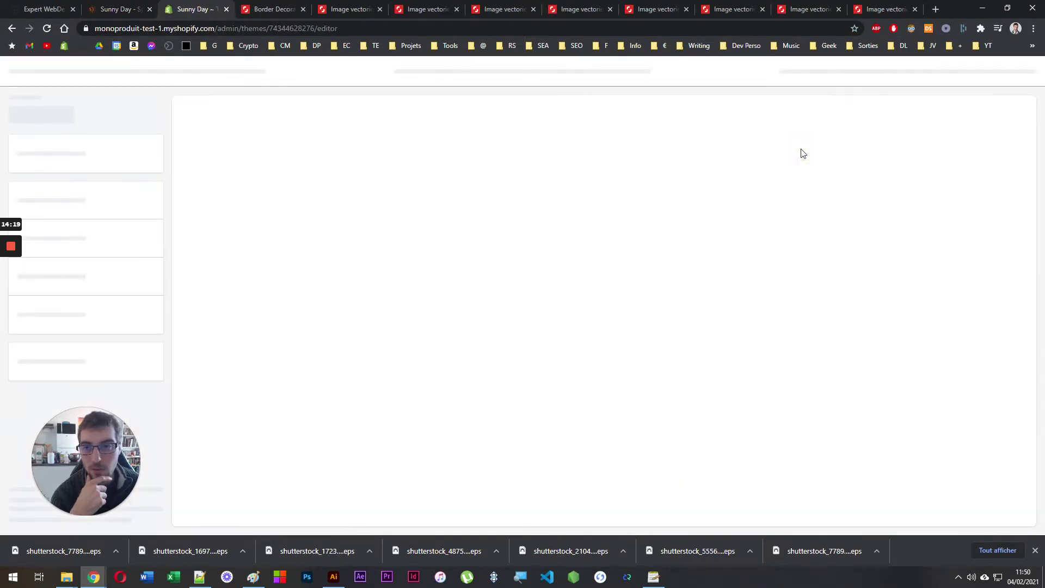
{"action": "left_click", "coordinate": [128, 4]}
{"action": "scroll", "coordinate": [259, 298], "scroll_direction": "up", "scroll_amount": 10}
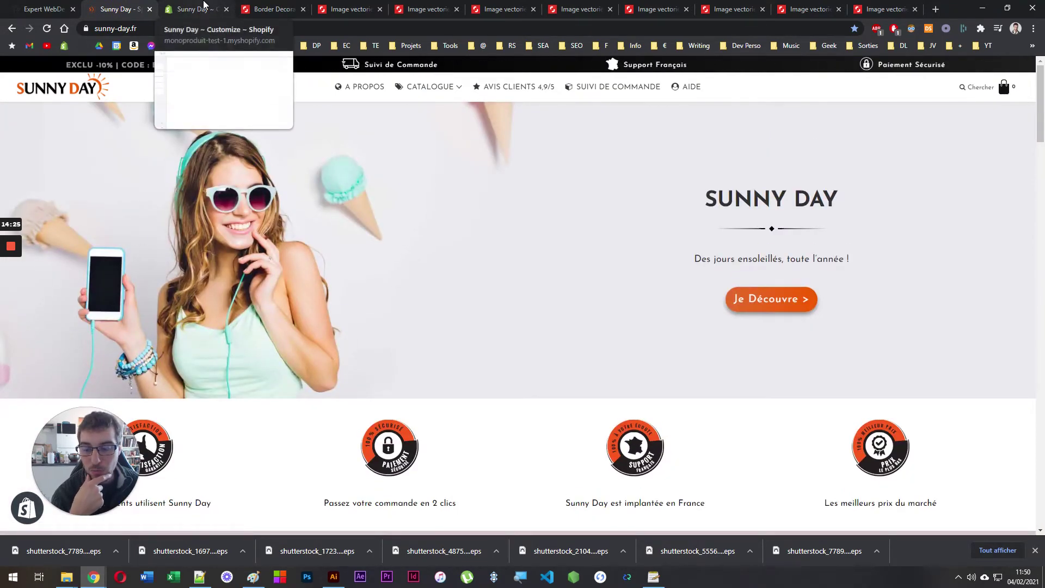
{"action": "left_click", "coordinate": [204, 4]}
{"action": "left_click", "coordinate": [106, 4]}
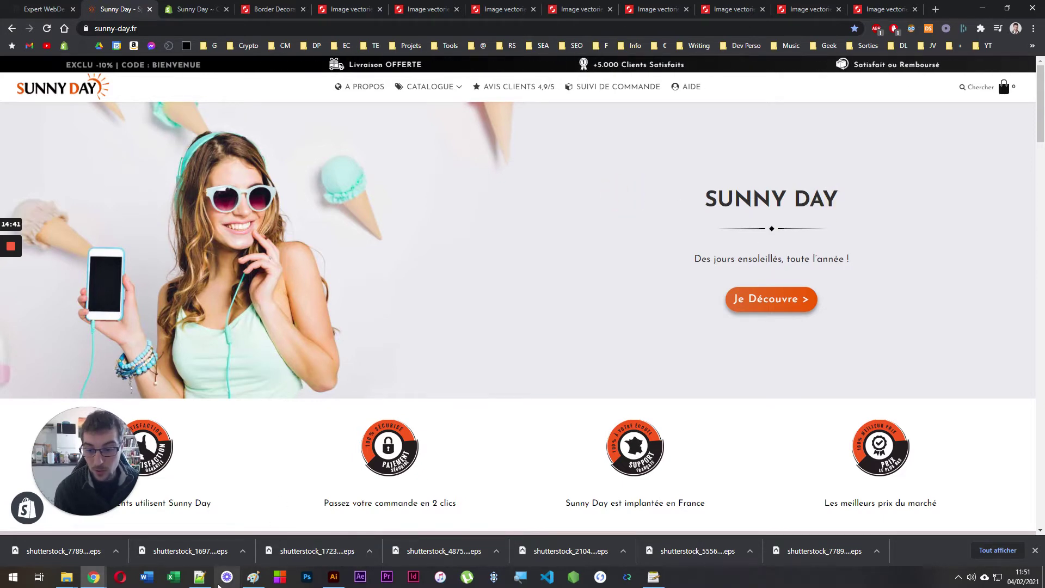
{"action": "left_click", "coordinate": [199, 576]}
{"action": "left_click", "coordinate": [207, 276]}
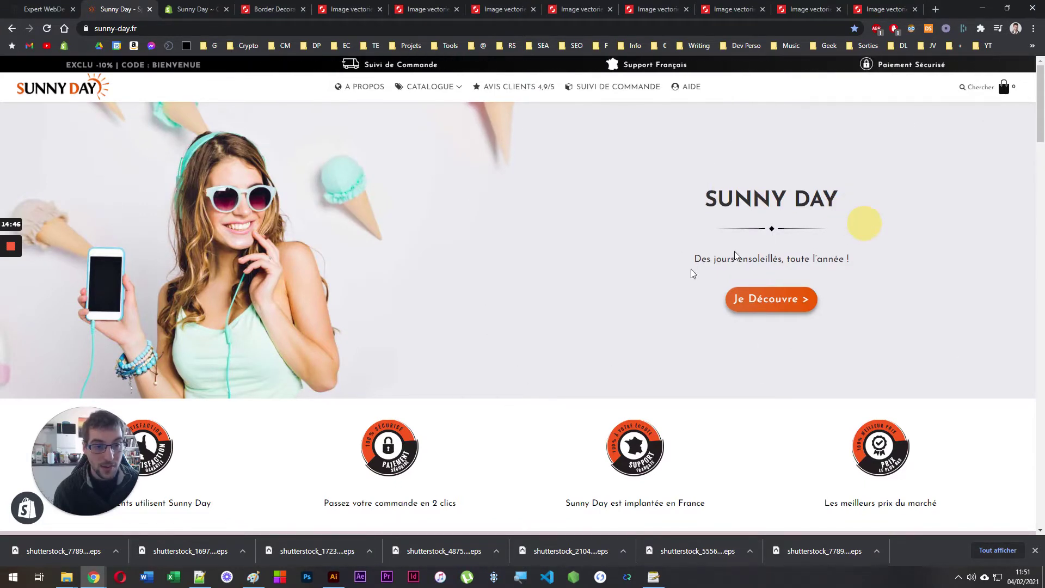
Open the Html block of the Grid 50-50 #1 section in the Shopify theme customizer
{"action": "left_click", "coordinate": [196, 9]}
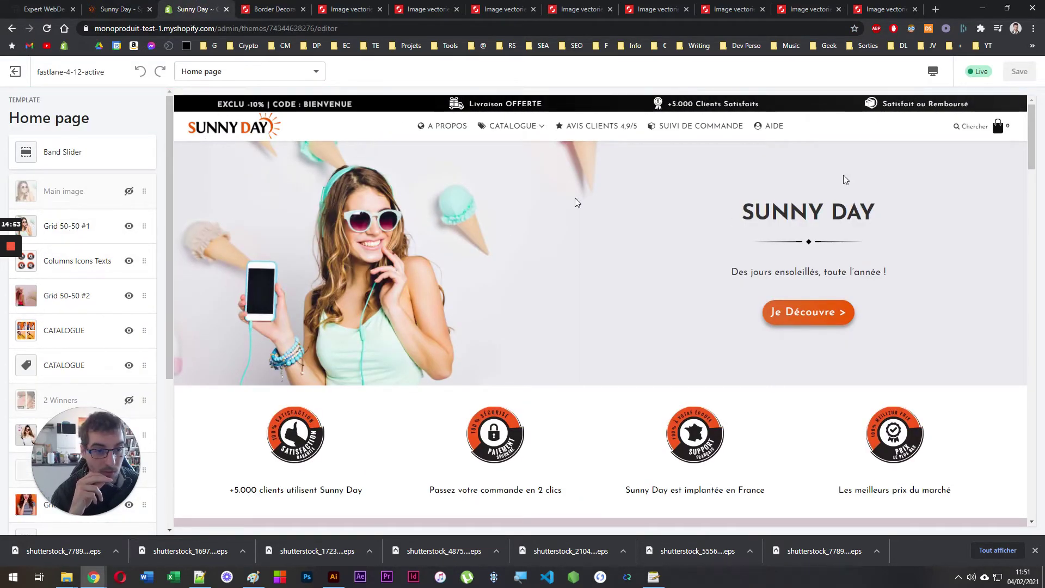
{"action": "left_click", "coordinate": [70, 234]}
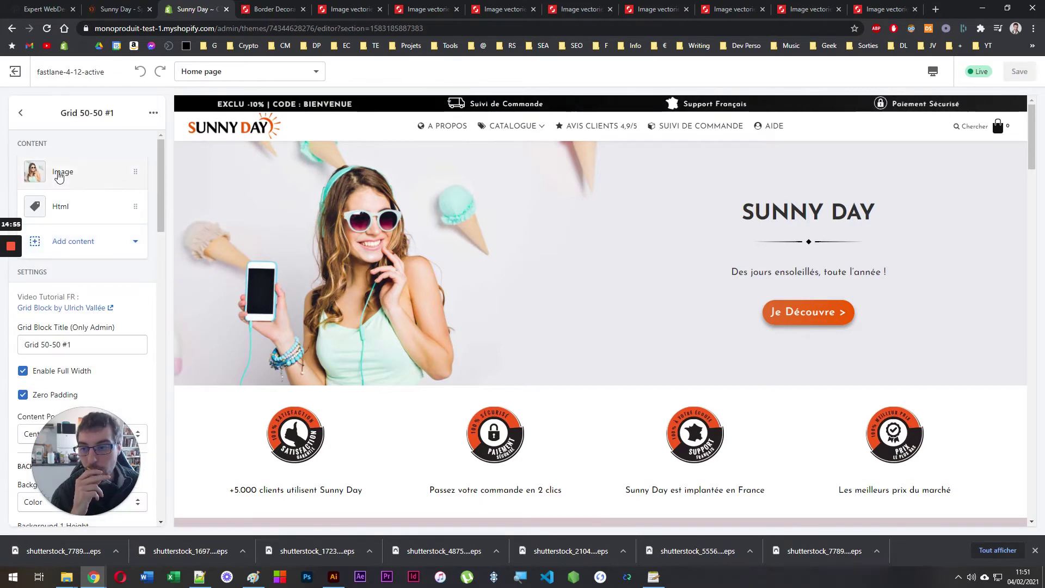
{"action": "left_click", "coordinate": [88, 213]}
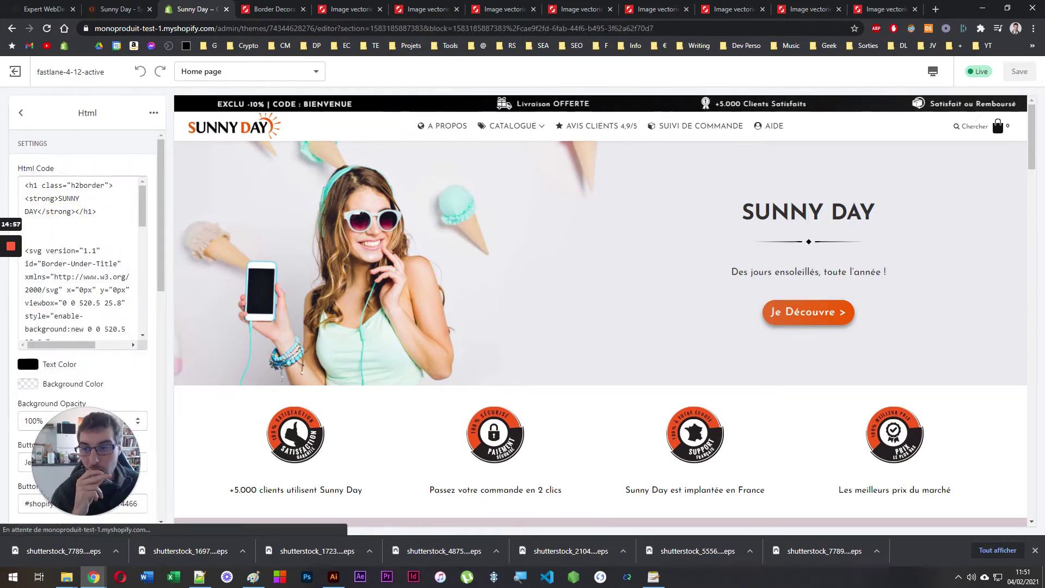
Examine the h1 heading, SVG divider and h4 tagline in the block's Html code, and compare with SVG Title Sunn.svg in Notepad++
{"action": "left_click_drag", "start_coordinate": [98, 212], "coordinate": [2, 177]}
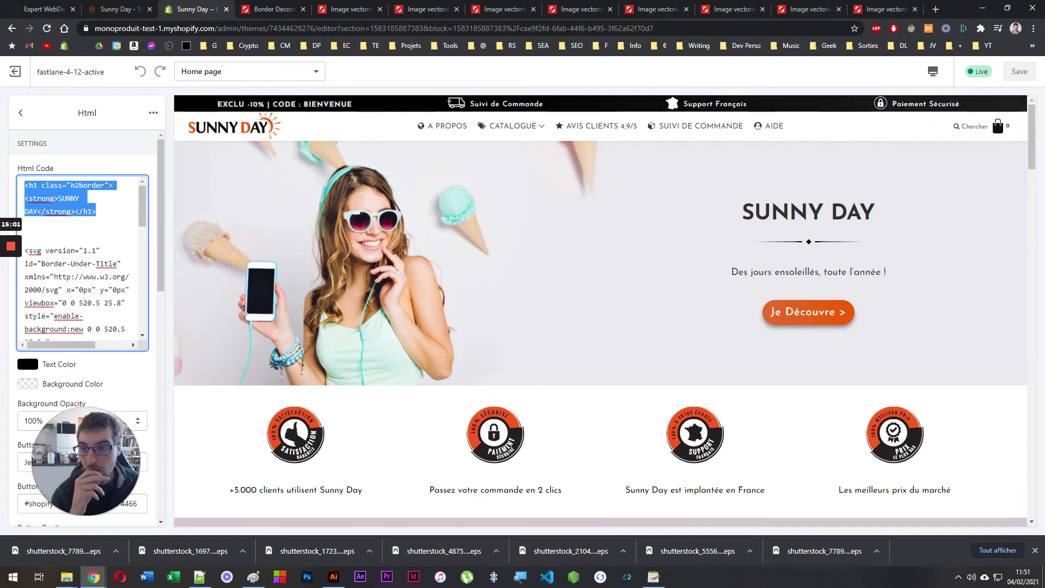
{"action": "left_click", "coordinate": [96, 212]}
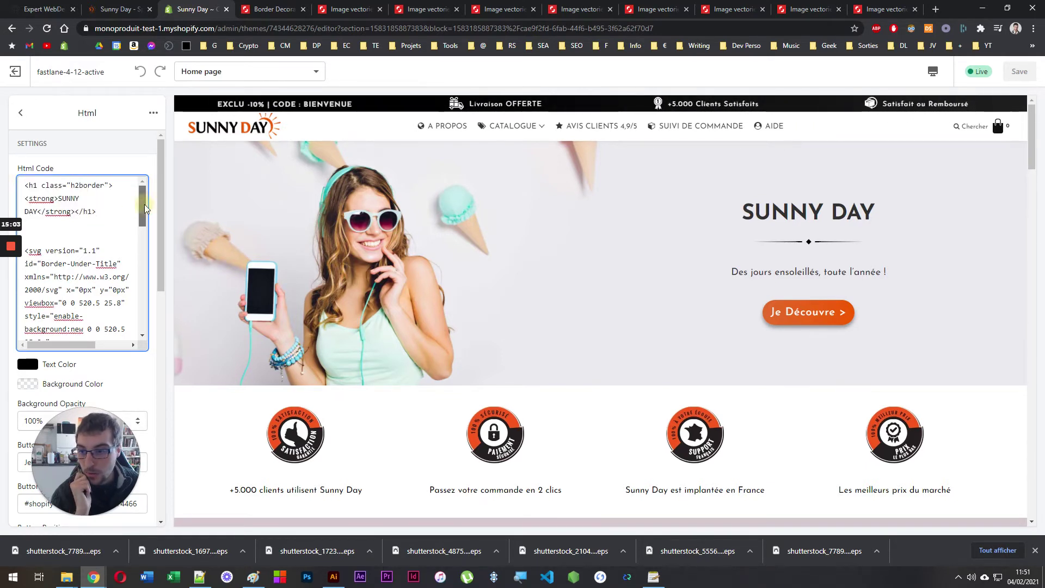
{"action": "scroll", "coordinate": [143, 208], "scroll_direction": "down", "scroll_amount": 2}
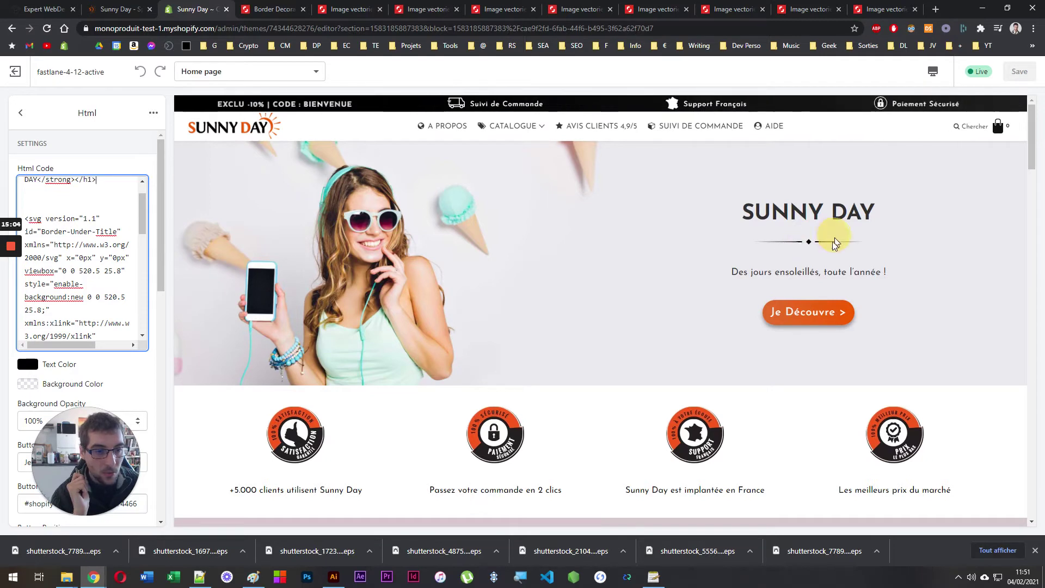
{"action": "scroll", "coordinate": [144, 245], "scroll_direction": "down", "scroll_amount": 3}
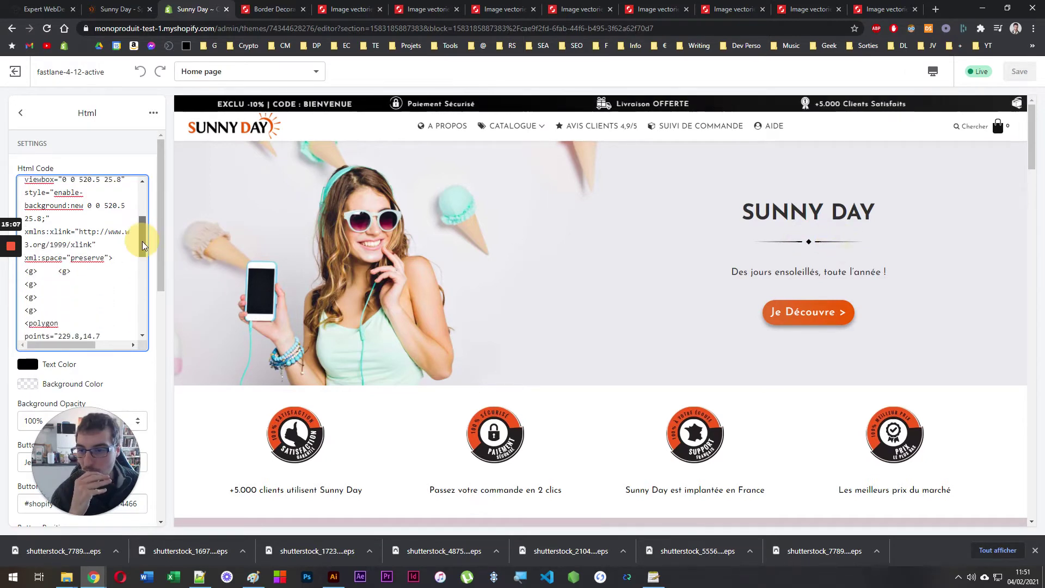
{"action": "left_click_drag", "start_coordinate": [143, 245], "coordinate": [141, 310]}
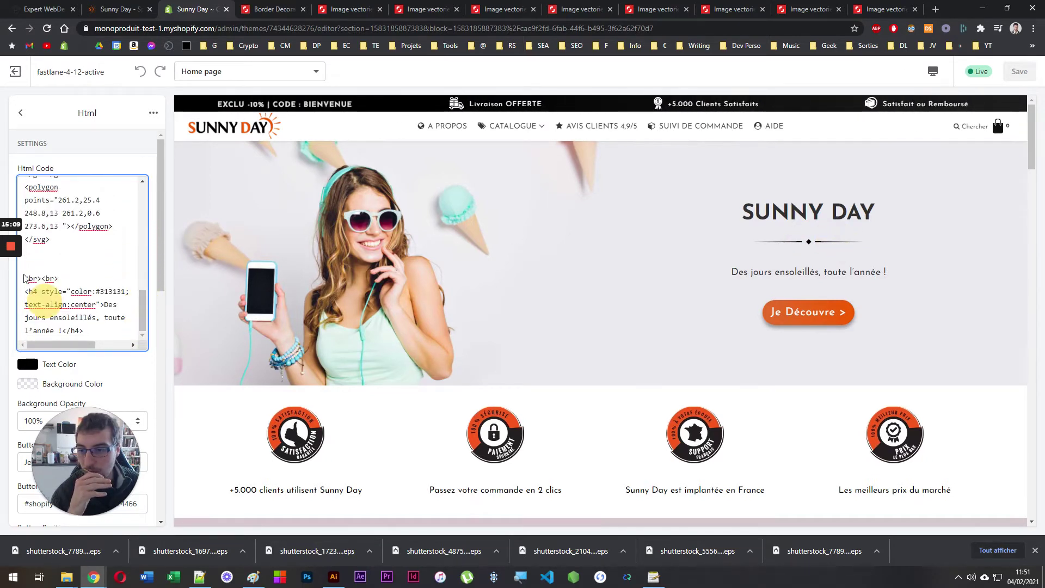
{"action": "left_click", "coordinate": [52, 276]}
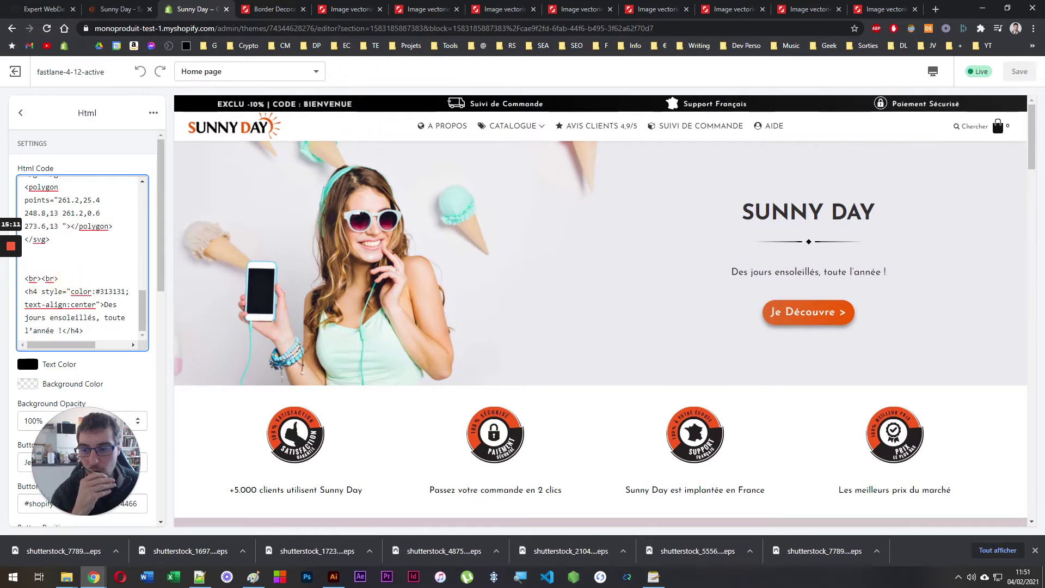
{"action": "left_click_drag", "start_coordinate": [25, 291], "coordinate": [83, 330]}
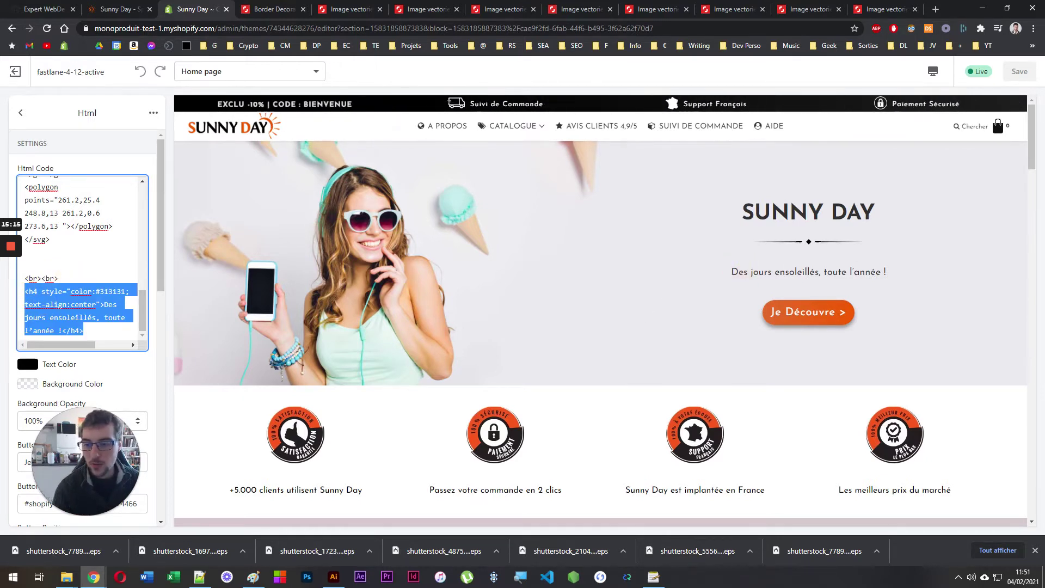
{"action": "mouse_move", "coordinate": [145, 309]}
{"action": "left_mouse_down"}
{"action": "mouse_move", "coordinate": [141, 199]}
{"action": "mouse_move", "coordinate": [141, 293]}
{"action": "left_mouse_up"}
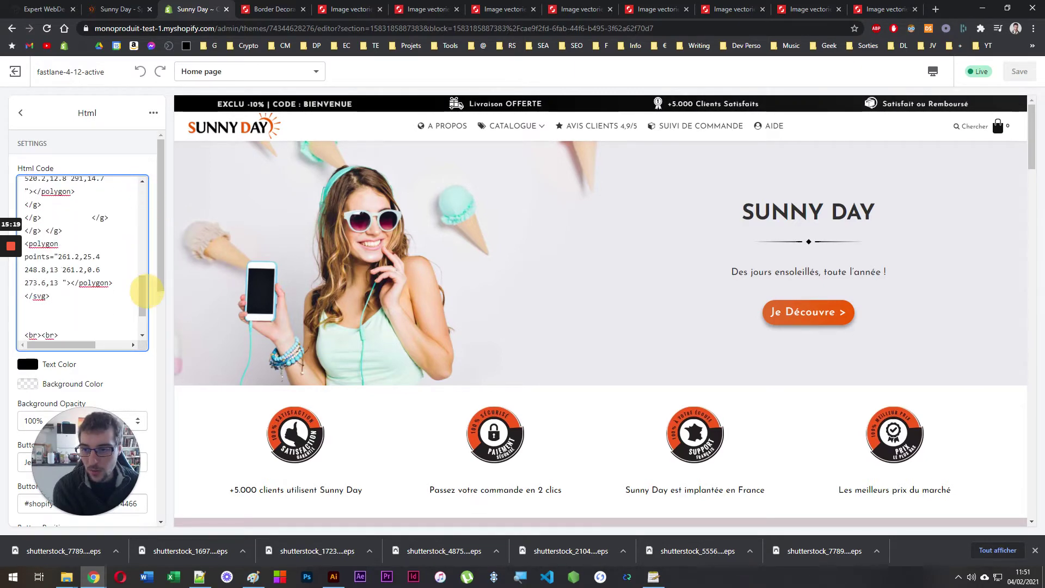
{"action": "left_click", "coordinate": [199, 576]}
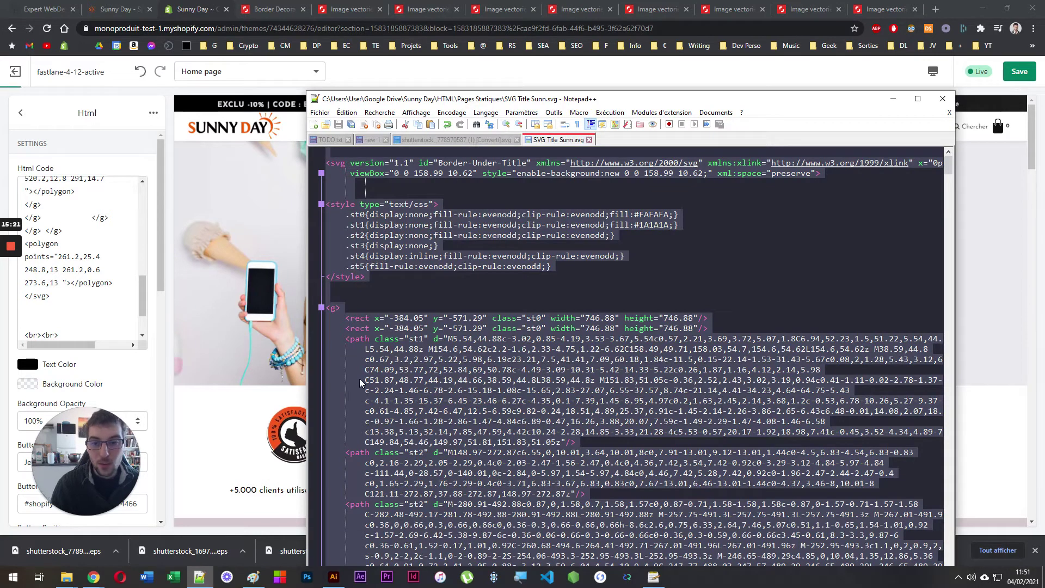
{"action": "left_click", "coordinate": [81, 298]}
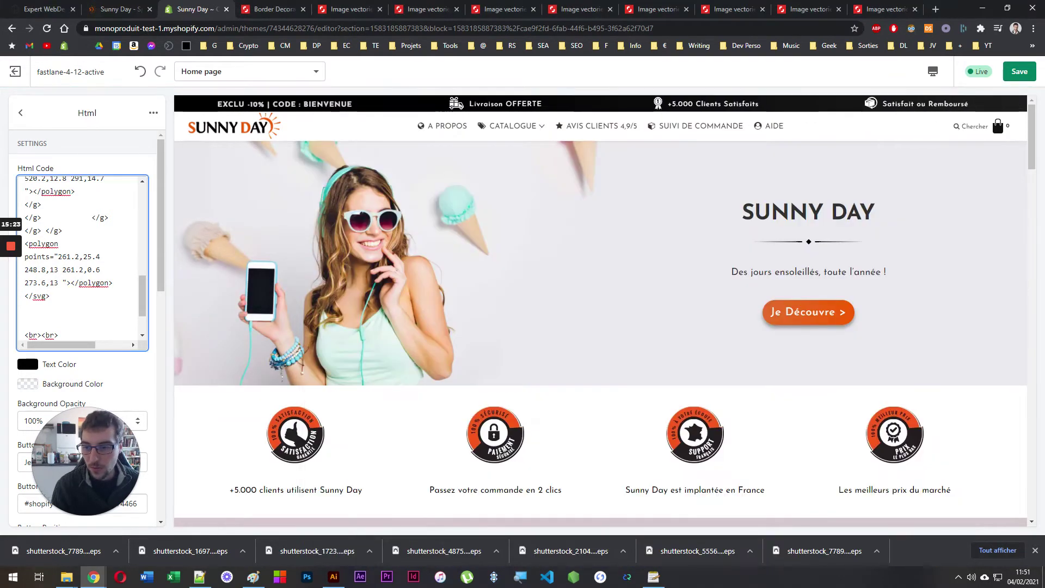
Replace the divider's SVG markup below the SUNNY DAY heading code with the copied SVG code, and leave the Html block
{"action": "scroll", "coordinate": [77, 298], "scroll_direction": "up", "scroll_amount": 2}
{"action": "left_click_drag", "start_coordinate": [79, 304], "coordinate": [32, 248]}
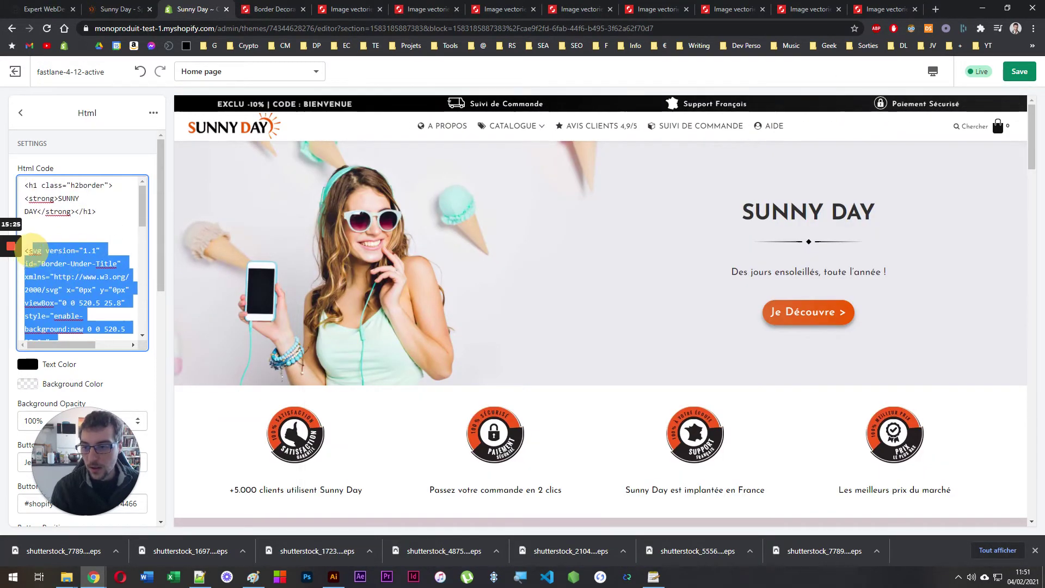
{"action": "key", "text": "ctrl+v"}
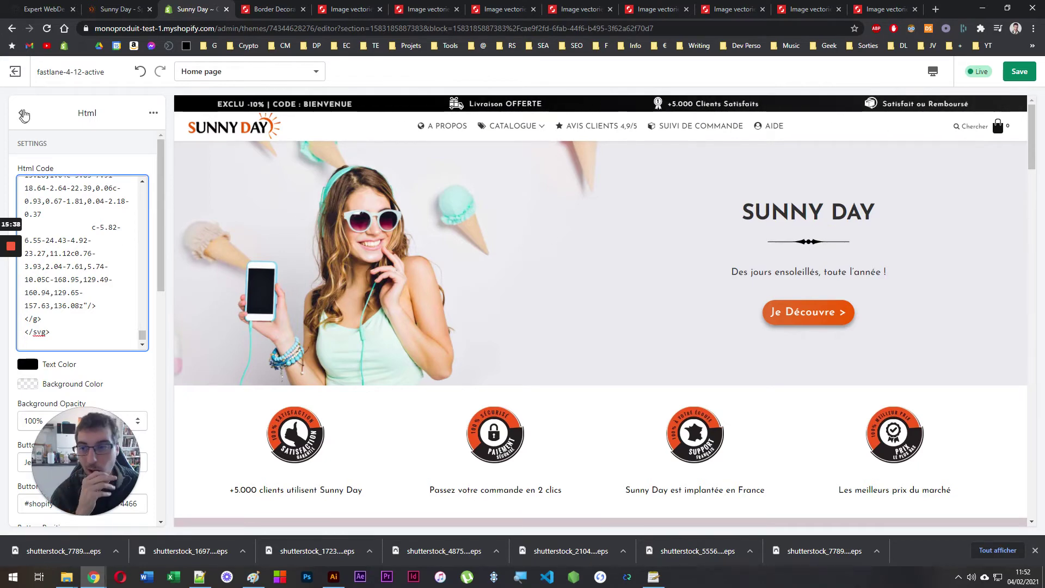
{"action": "left_click", "coordinate": [24, 115]}
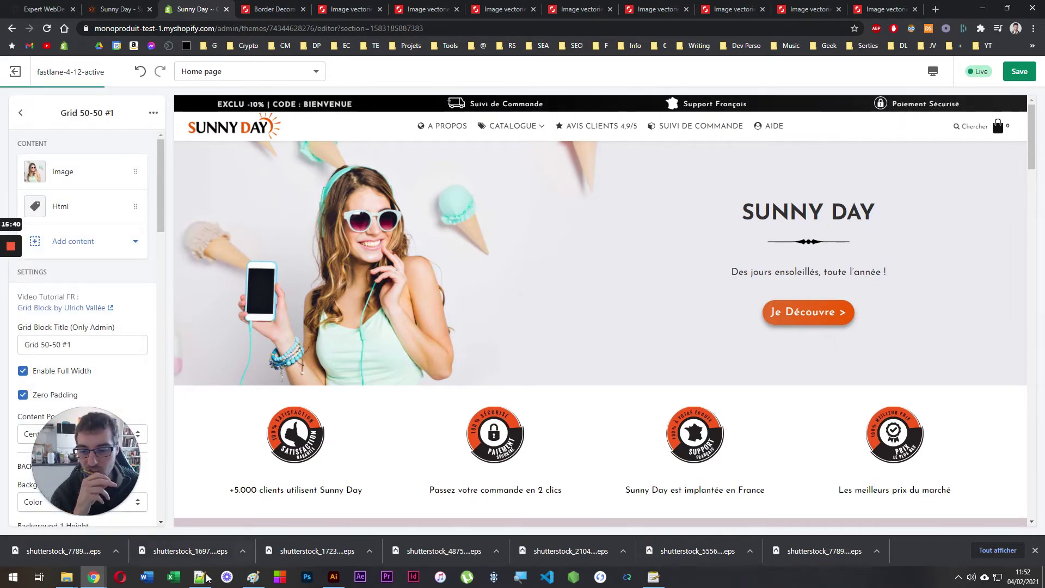
Switch to Notepad++ and select the whole svg#Border-Under-Title CSS rule in the new 1 file
{"action": "left_click", "coordinate": [199, 577]}
{"action": "left_click", "coordinate": [370, 140]}
{"action": "left_click", "coordinate": [370, 219]}
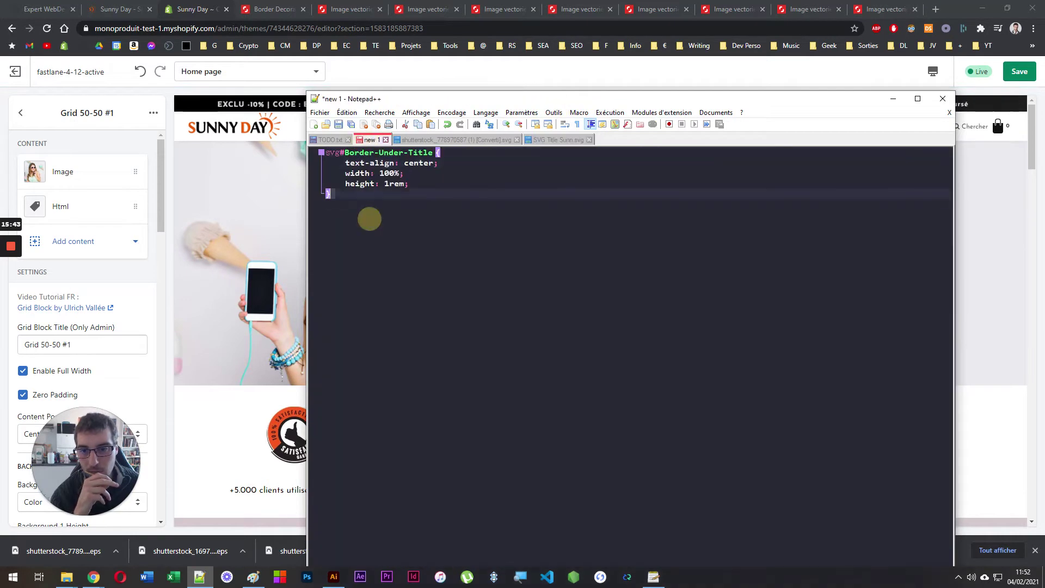
{"action": "key", "text": "ctrl+a"}
Return to the Shopify theme editor and open the General theme settings at the Custom CSS field
{"action": "left_click", "coordinate": [16, 117]}
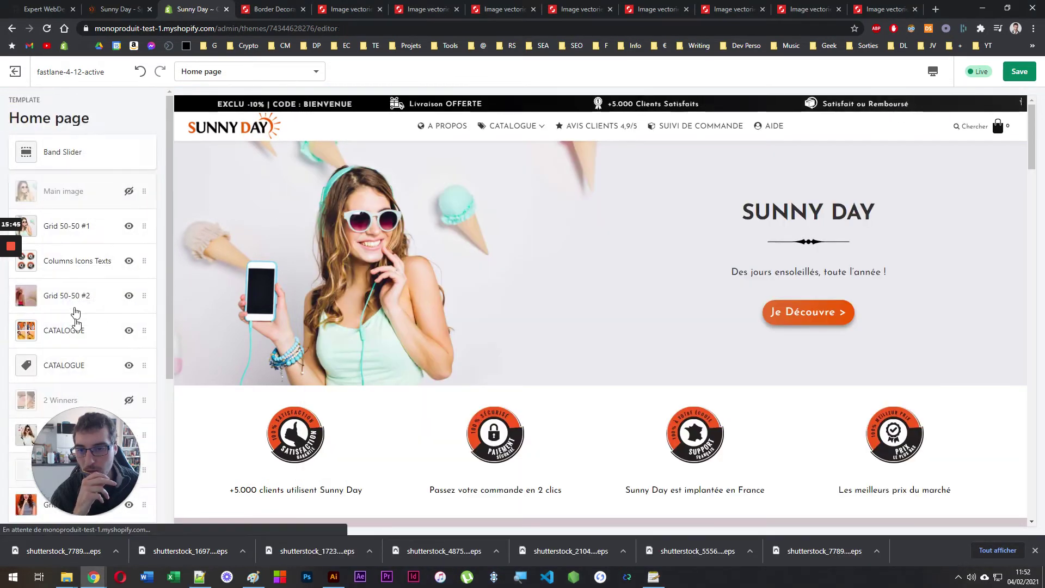
{"action": "scroll", "coordinate": [77, 327], "scroll_direction": "down", "scroll_amount": 5}
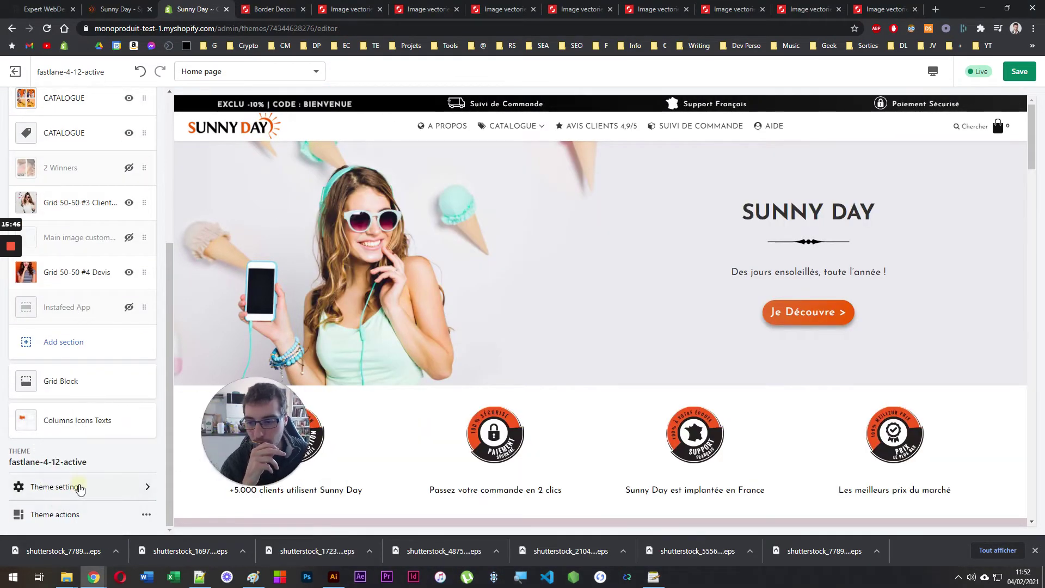
{"action": "left_click", "coordinate": [65, 486]}
{"action": "left_click", "coordinate": [81, 183]}
{"action": "scroll", "coordinate": [104, 288], "scroll_direction": "down", "scroll_amount": 20}
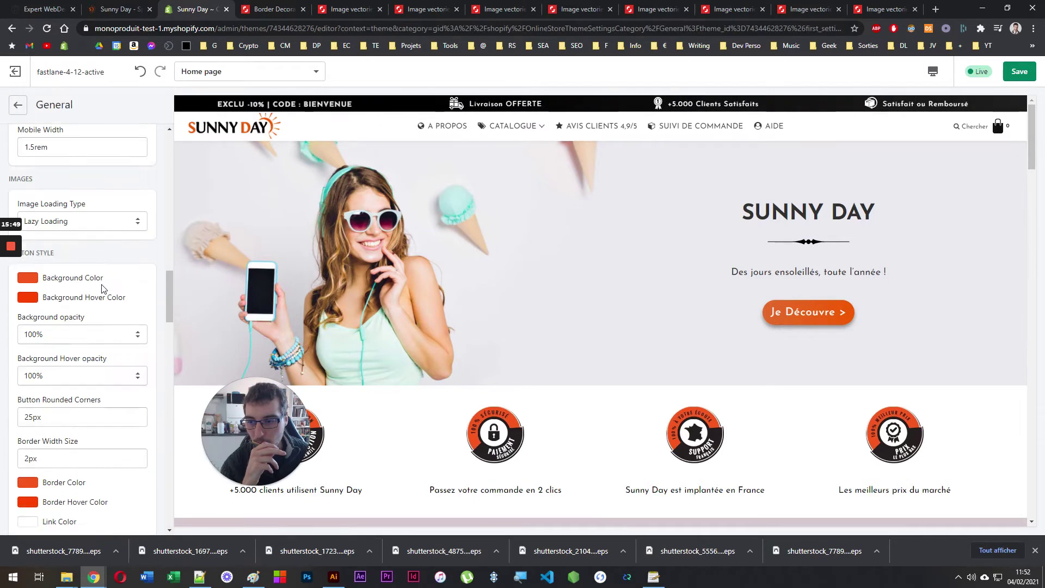
Check the rule's selector in Notepad++ and locate the matching svg#Border-Under-Title rule in the theme's Custom CSS by searching for svg
{"action": "left_click", "coordinate": [200, 577]}
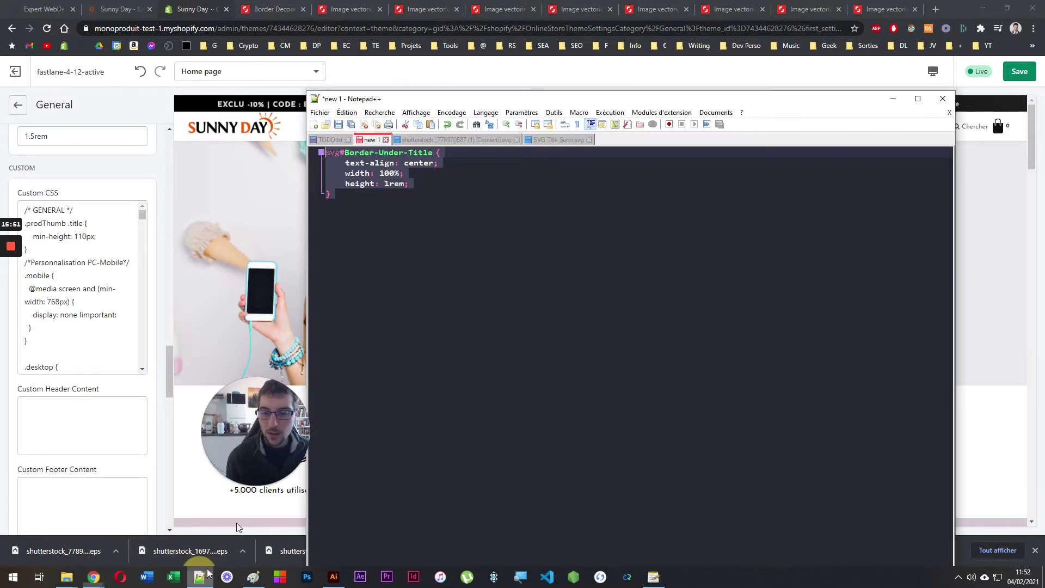
{"action": "left_click", "coordinate": [342, 153]}
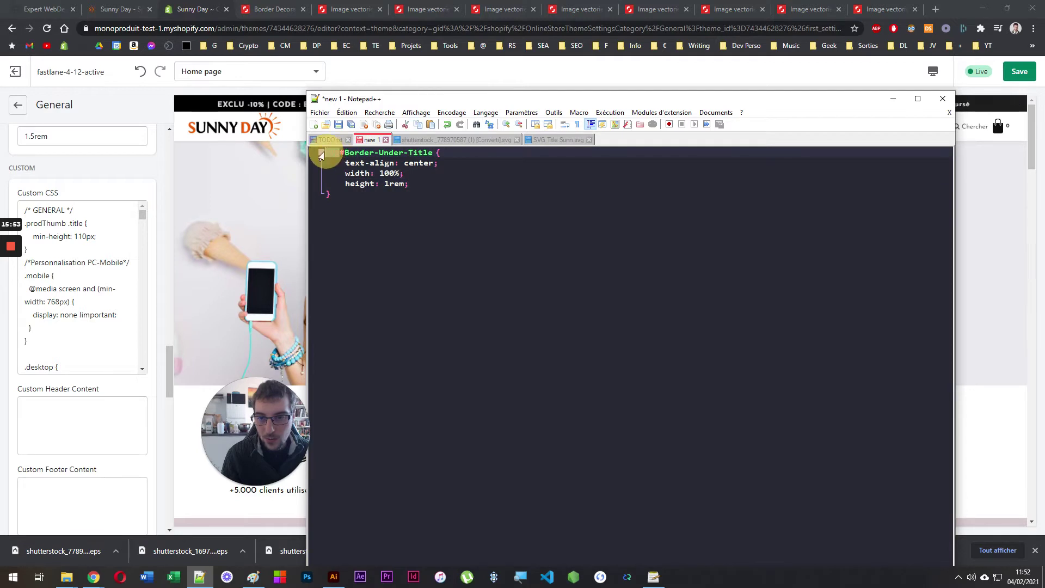
{"action": "key", "text": "alt+Tab"}
{"action": "key", "text": "ctrl+f"}
{"action": "type", "text": "svg"}
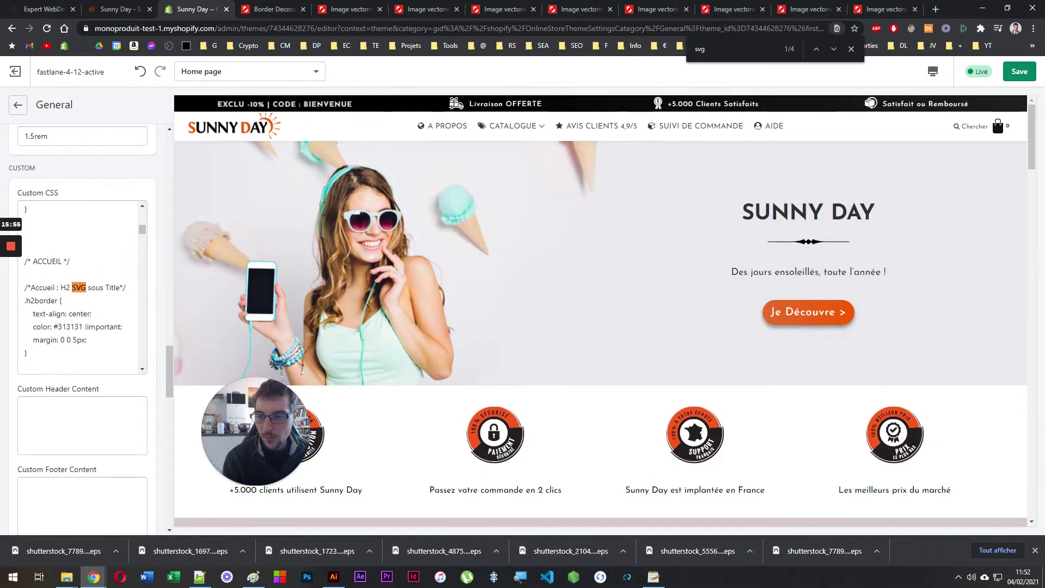
{"action": "scroll", "coordinate": [82, 289], "scroll_direction": "down", "scroll_amount": 1}
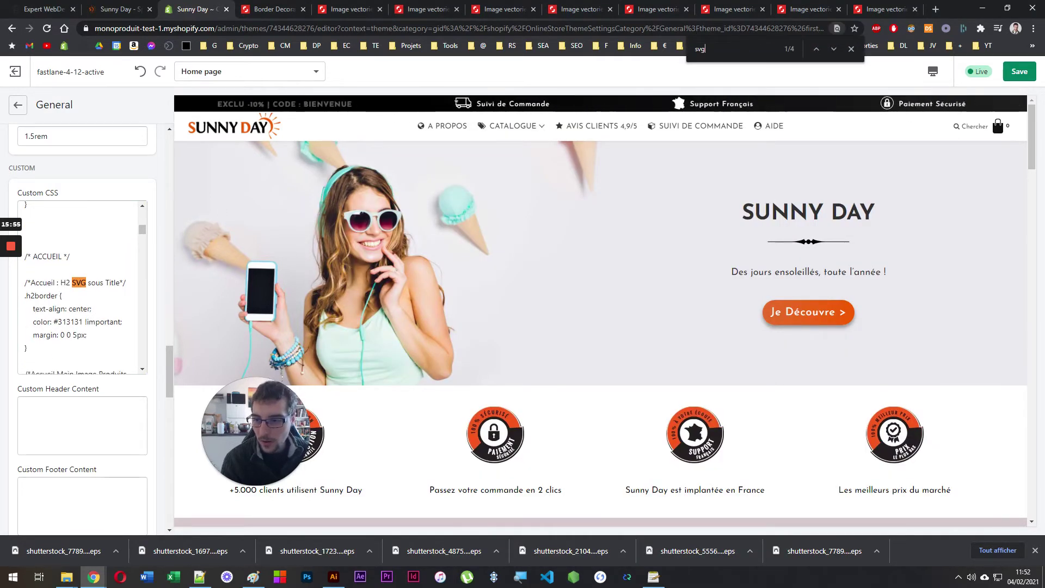
{"action": "left_click", "coordinate": [834, 49]}
{"action": "left_click", "coordinate": [834, 49]}
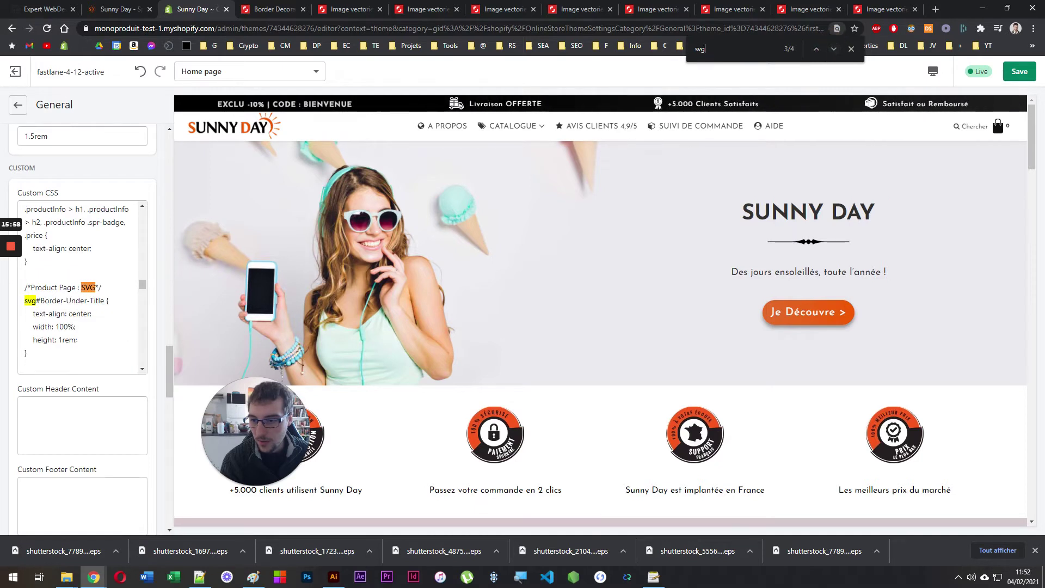
Comment out the svg#Border-Under-Title rule under the Product Page : SVG comment in the Custom CSS, and close the page search
{"action": "left_click", "coordinate": [34, 300]}
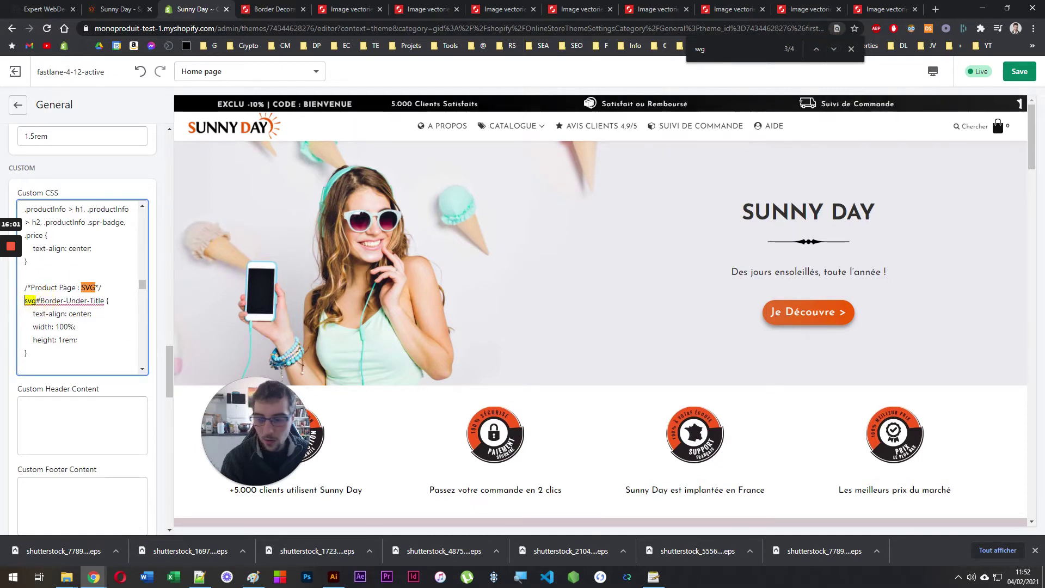
{"action": "left_click", "coordinate": [26, 353]}
{"action": "type", "text": "*/"}
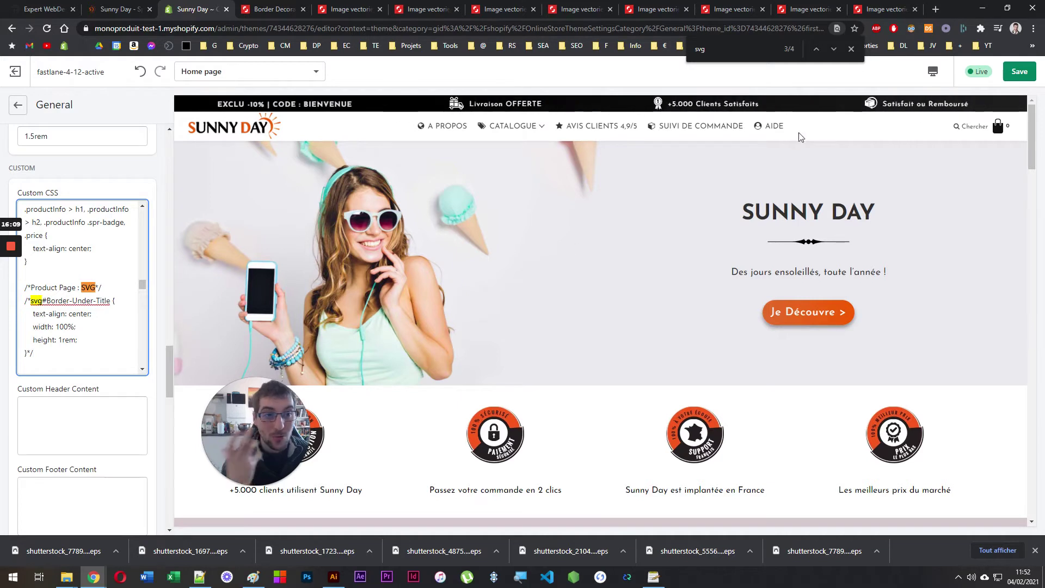
{"action": "left_click", "coordinate": [851, 49]}
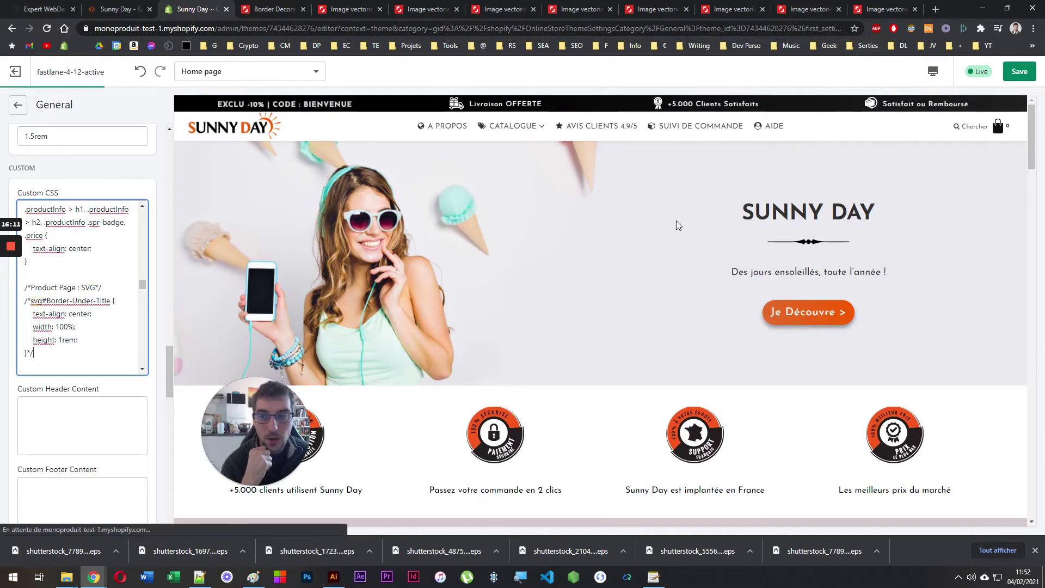
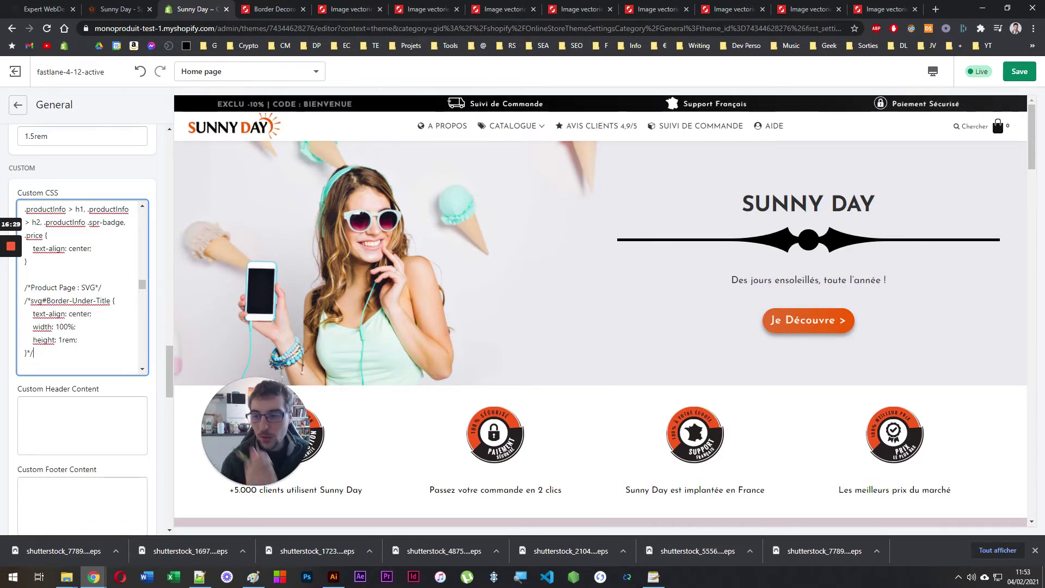
Remove the comment marks around the svg#Border-Under-Title rule and highlight its text-align: center line
{"action": "key", "text": "BackSpace"}
{"action": "key", "text": "BackSpace"}
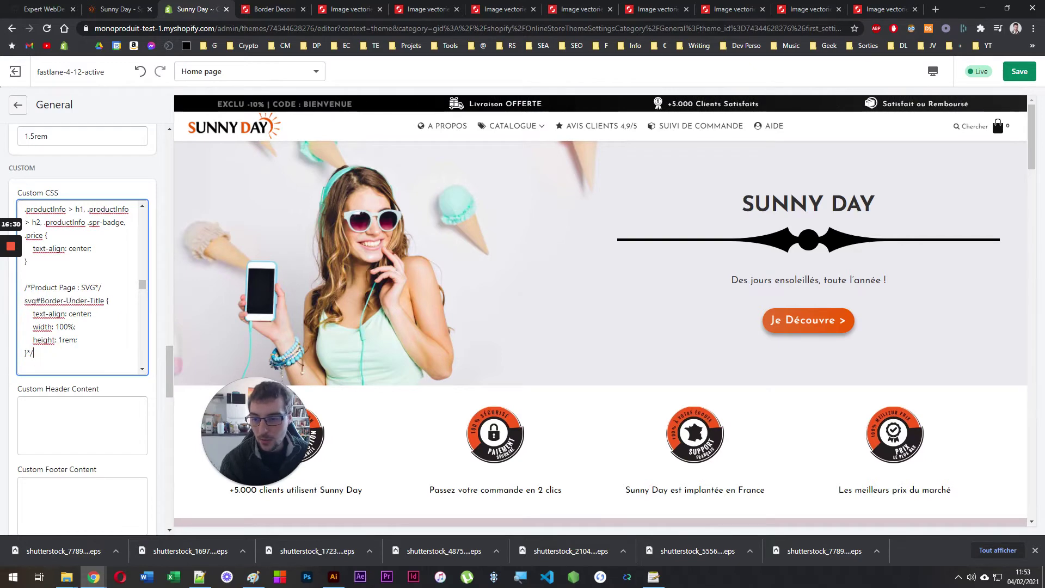
{"action": "left_click_drag", "start_coordinate": [91, 314], "coordinate": [25, 314]}
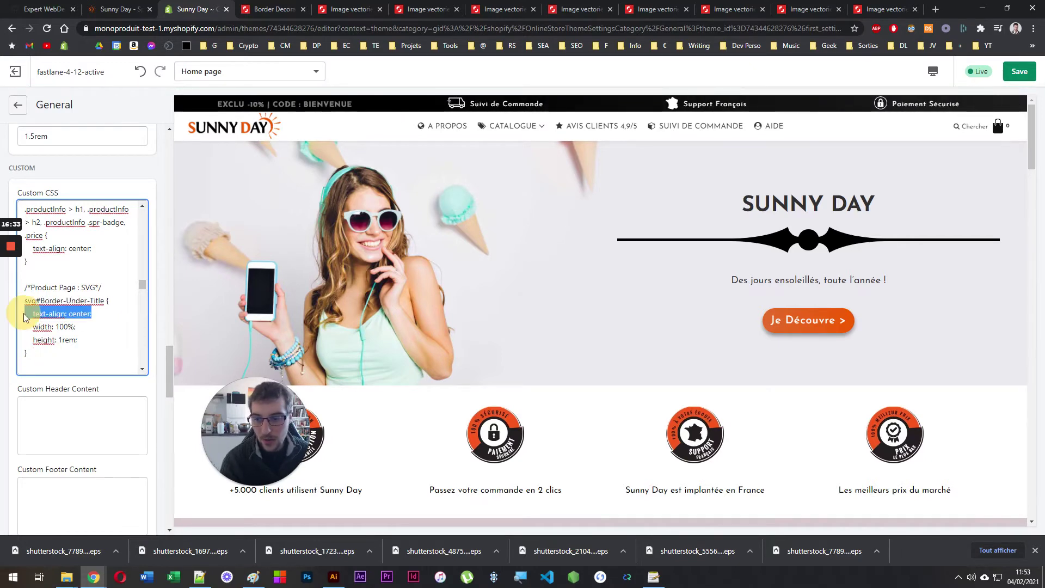
Examine the rule's text-align: center declaration in Notepad++ alongside the divider in the storefront preview
{"action": "left_click", "coordinate": [199, 576]}
{"action": "double_click", "coordinate": [419, 163]}
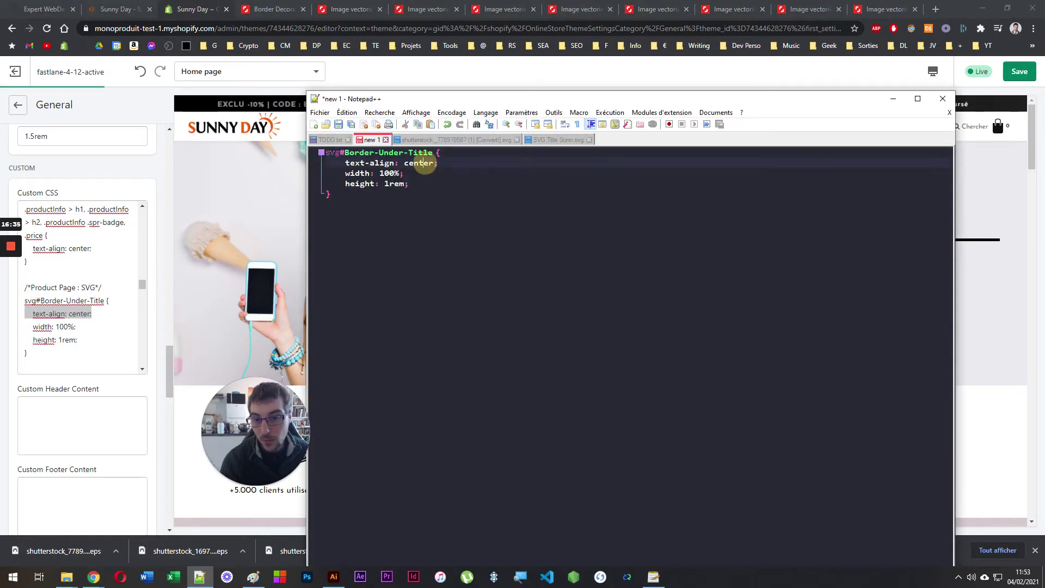
{"action": "key", "text": "alt+Tab"}
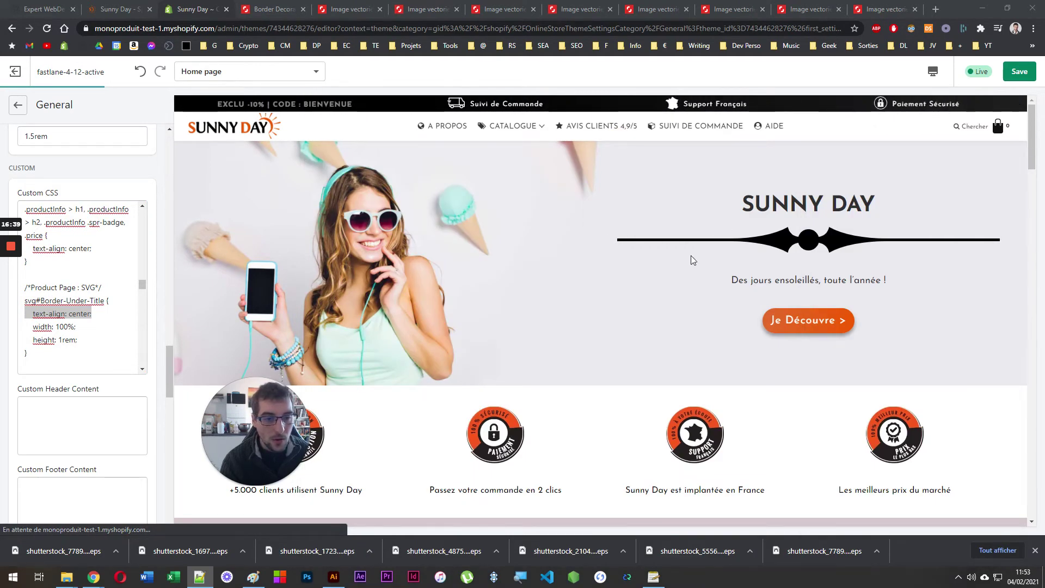
{"action": "left_click", "coordinate": [626, 226]}
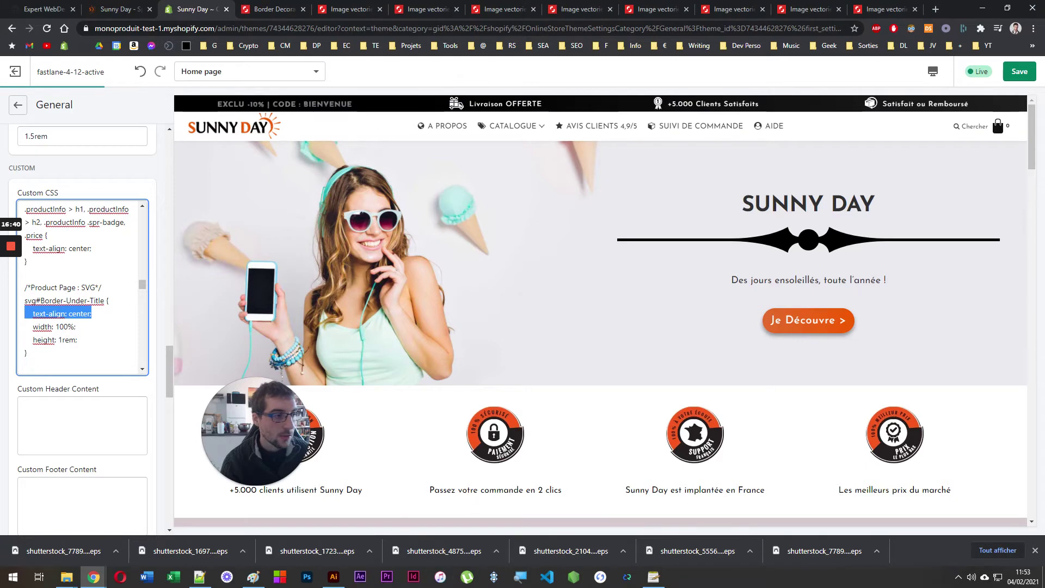
{"action": "key", "text": "alt+Tab"}
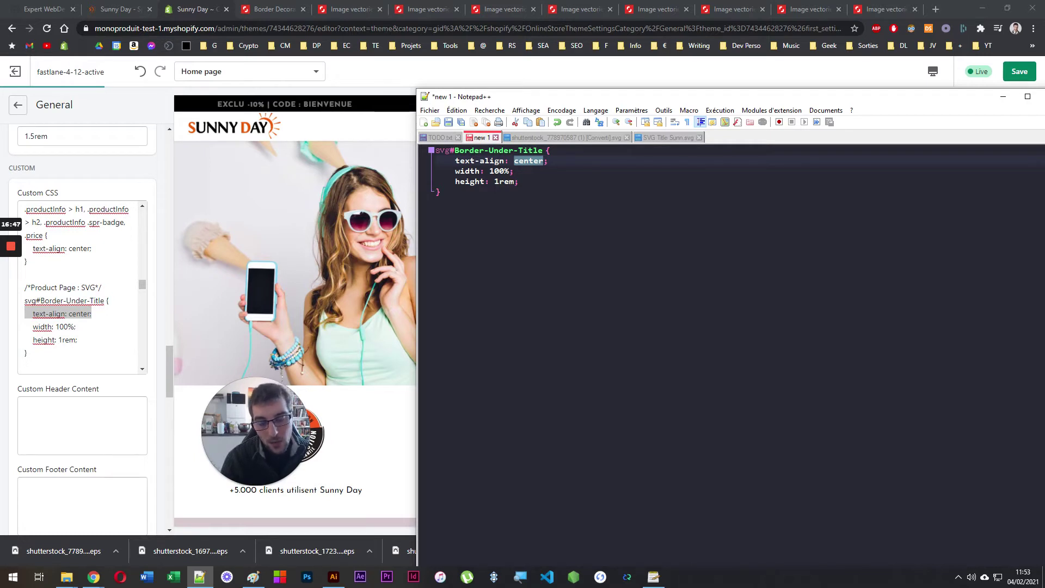
Examine the width: 100% and height: 1rem declarations in Notepad++, and move its window to uncover the preview's title divider
{"action": "left_click_drag", "start_coordinate": [520, 182], "coordinate": [440, 171]}
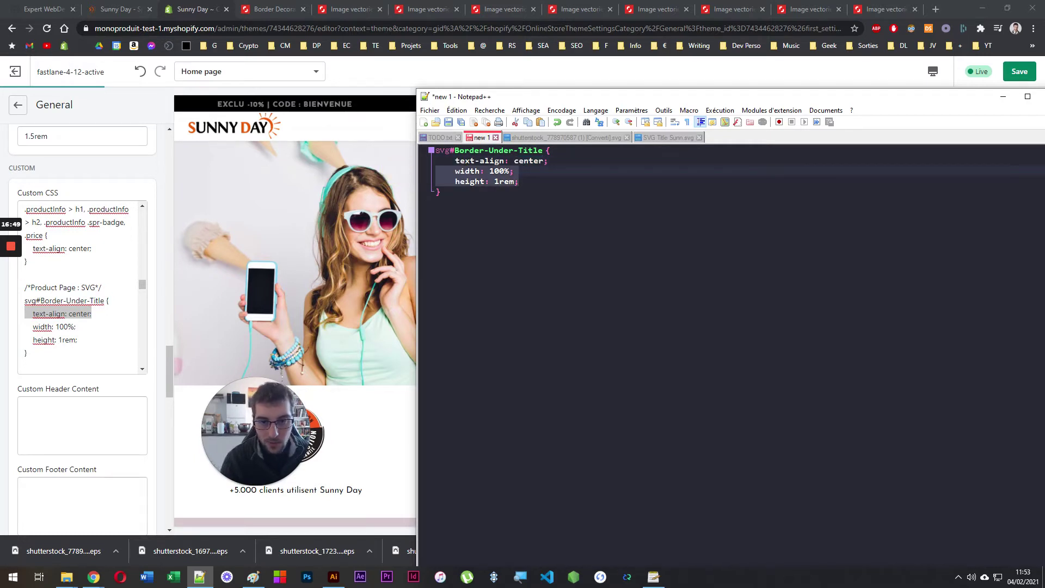
{"action": "left_click", "coordinate": [465, 173]}
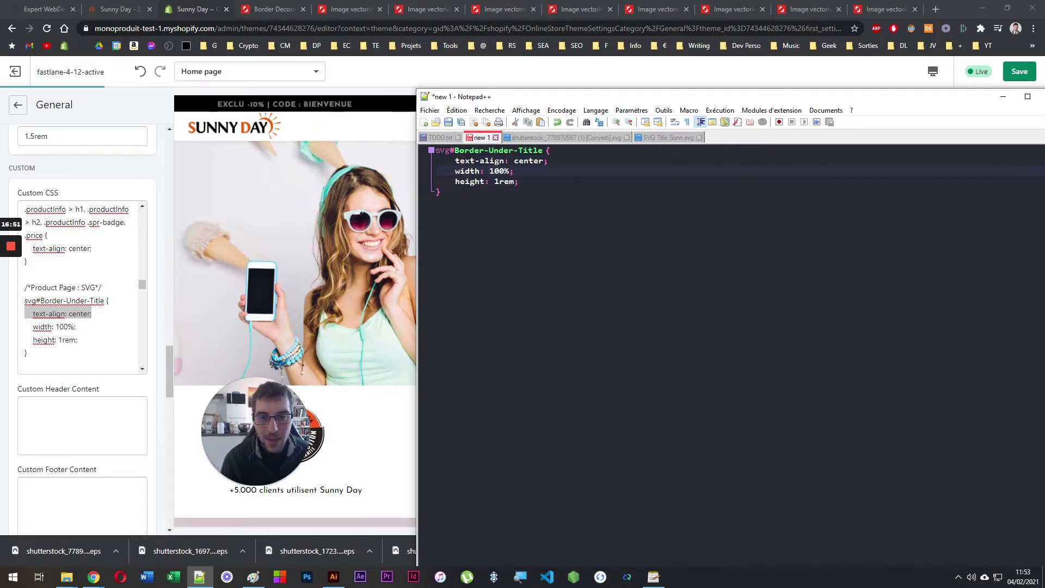
{"action": "left_click", "coordinate": [501, 182]}
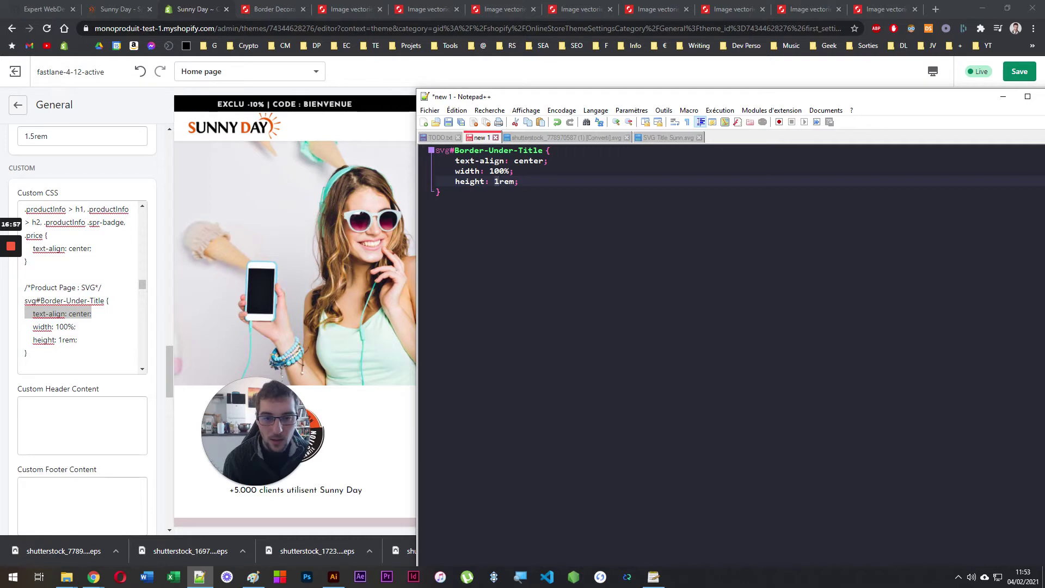
{"action": "left_click", "coordinate": [495, 181]}
{"action": "left_click", "coordinate": [497, 181]}
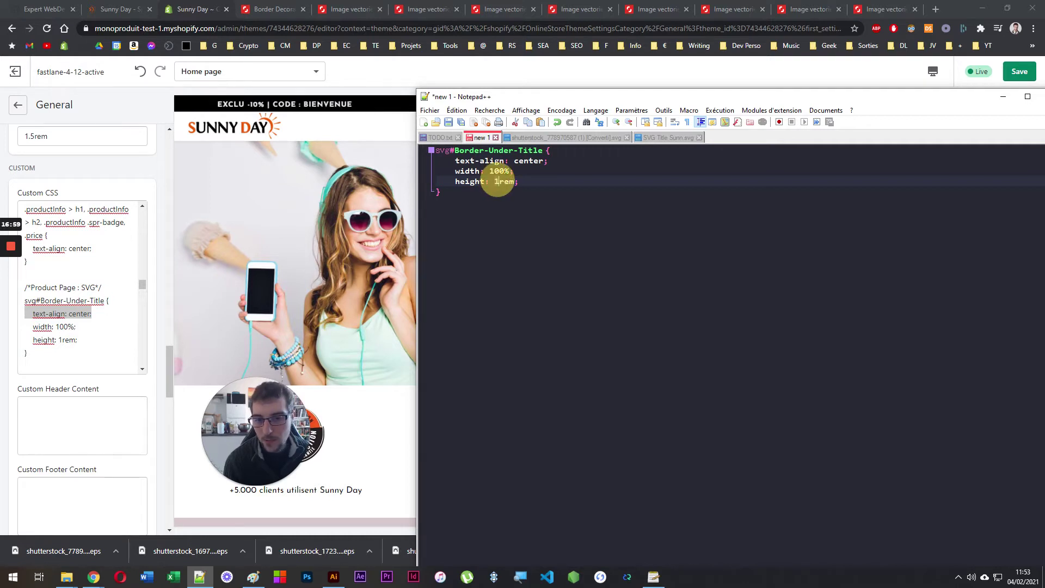
{"action": "double_click", "coordinate": [498, 171]}
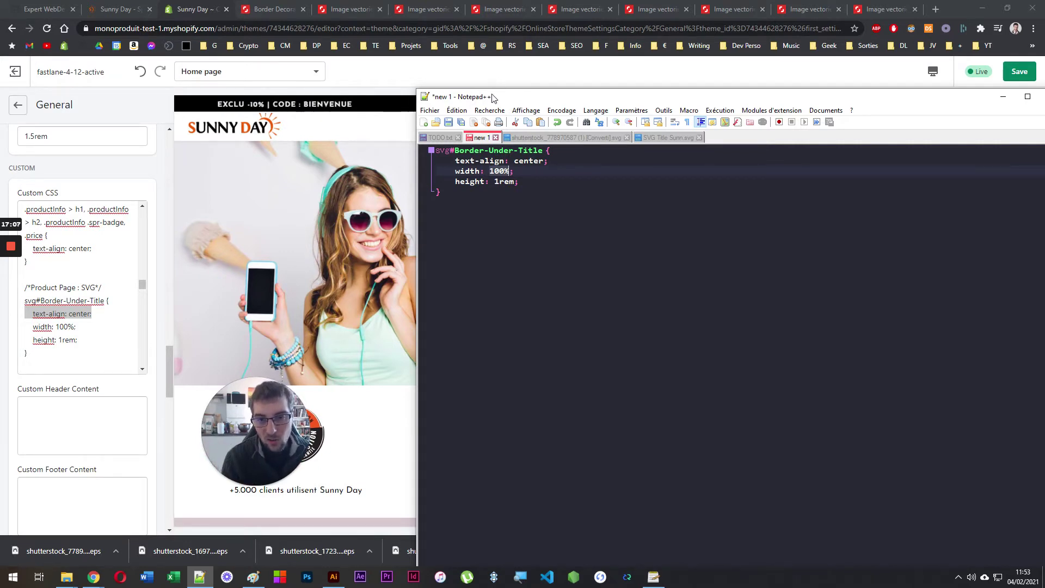
{"action": "left_click_drag", "start_coordinate": [492, 94], "coordinate": [407, 334]}
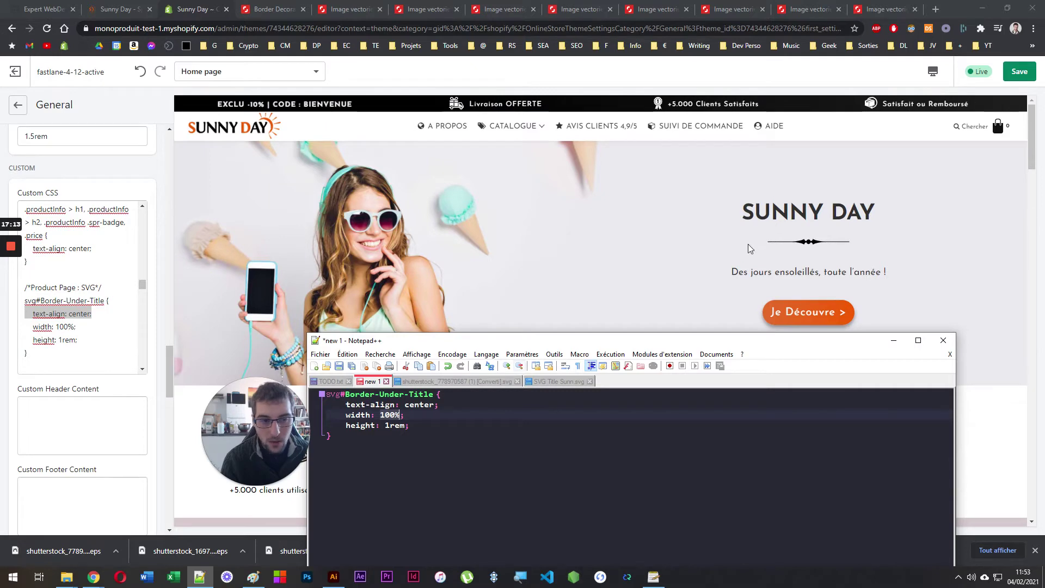
Copy the height: 1rem declaration of svg#Border-Under-Title in the Custom CSS and delete it from the rule
{"action": "left_click_drag", "start_coordinate": [78, 339], "coordinate": [1, 343]}
{"action": "key", "text": "ctrl+c"}
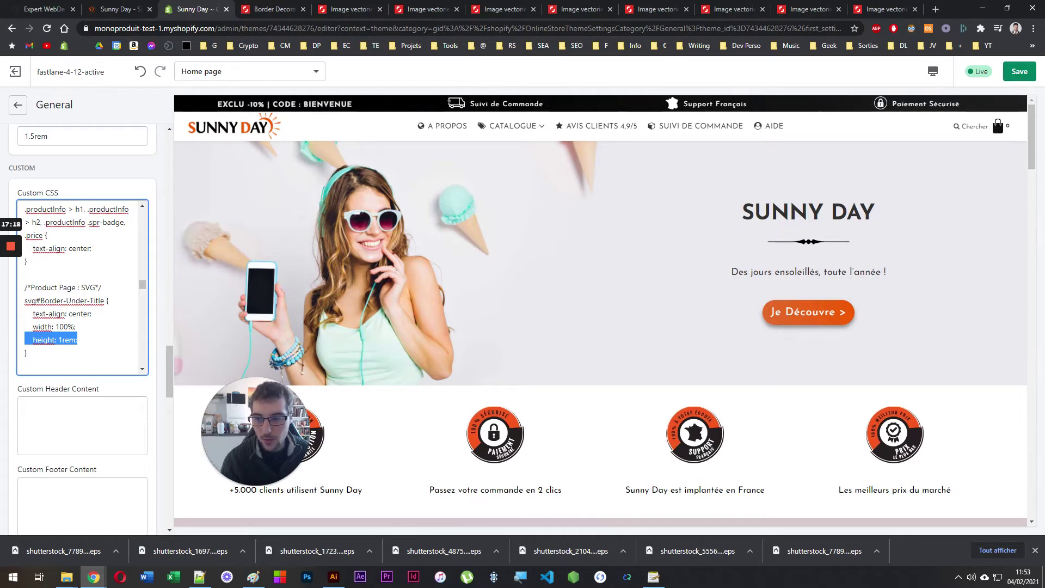
{"action": "key", "text": "Delete"}
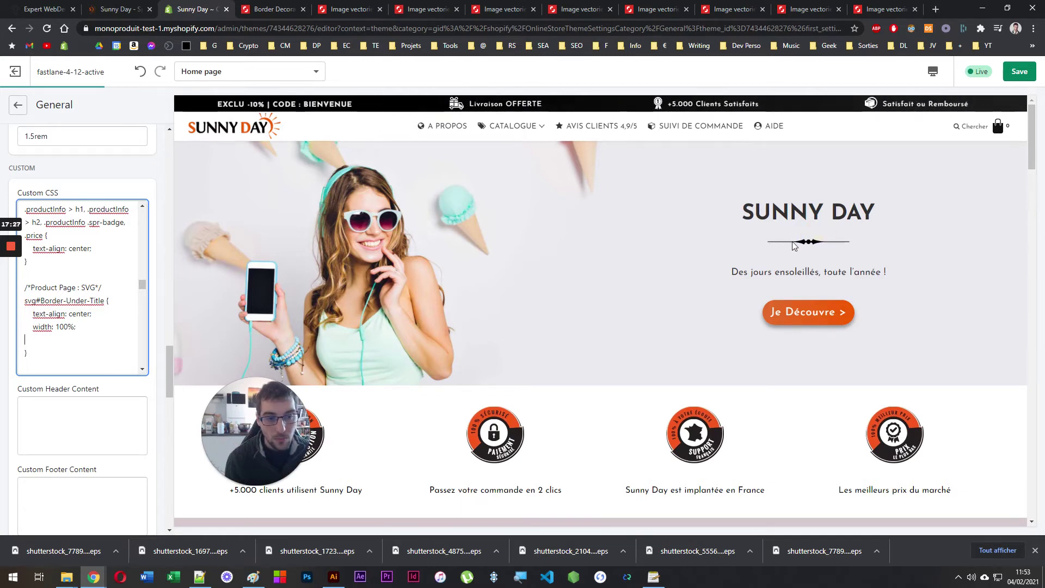
Put the height: 1rem; declaration back on the empty line of the svg#Border-Under-Title rule in the Custom CSS
{"action": "left_click", "coordinate": [199, 577]}
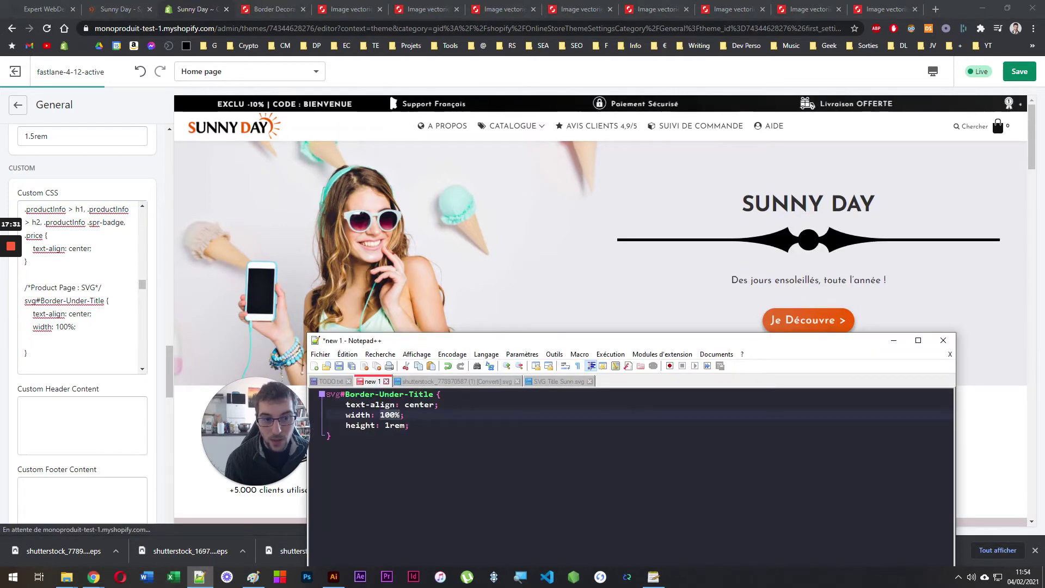
{"action": "left_click", "coordinate": [55, 339]}
{"action": "key", "text": "ctrl+v"}
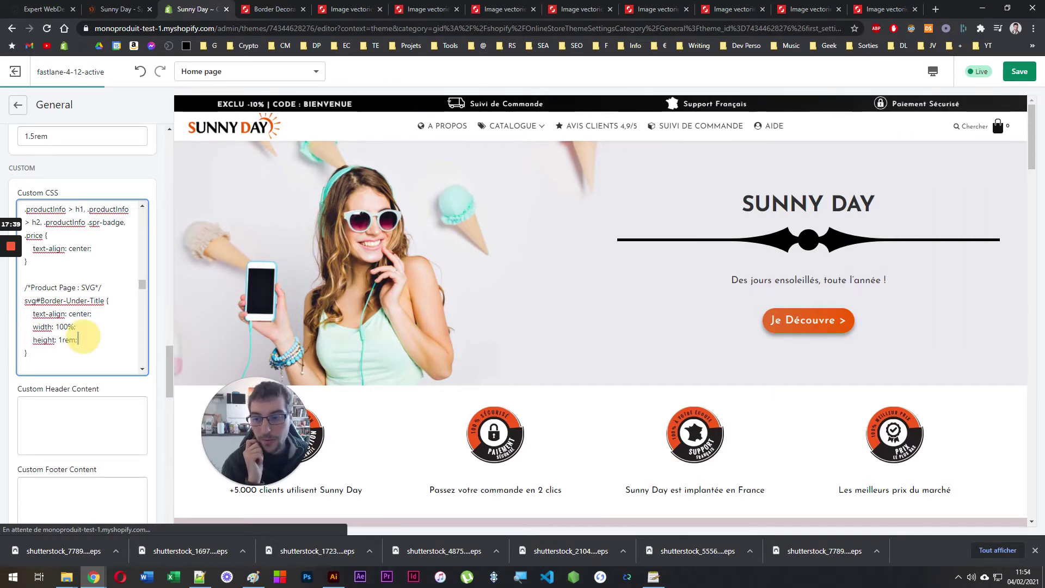
Highlight the height: 1rem declaration in the Custom CSS and examine the same line in Notepad++
{"action": "left_click", "coordinate": [81, 339]}
{"action": "left_click_drag", "start_coordinate": [82, 340], "coordinate": [11, 339]}
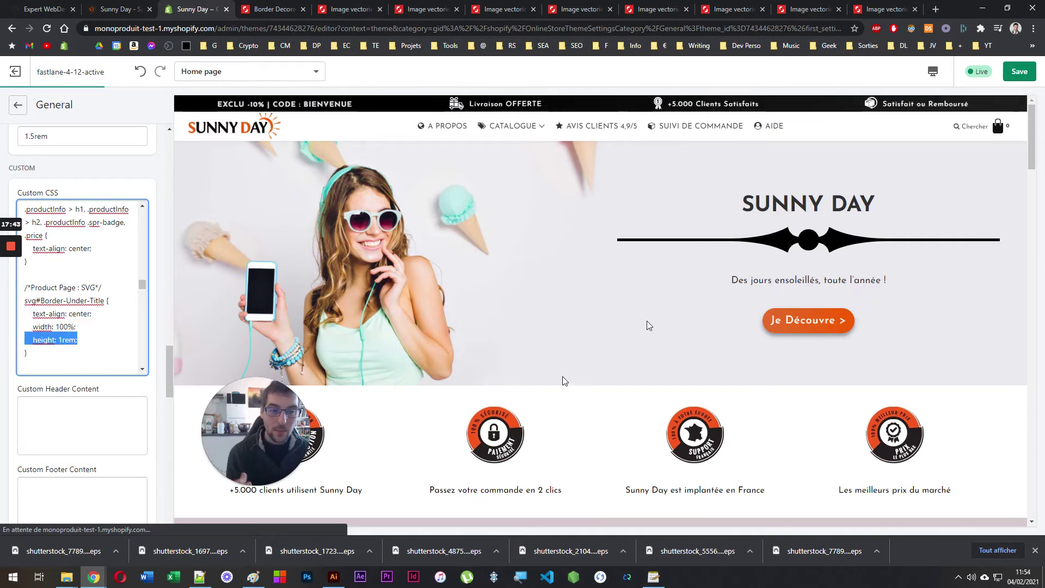
{"action": "left_click", "coordinate": [200, 576]}
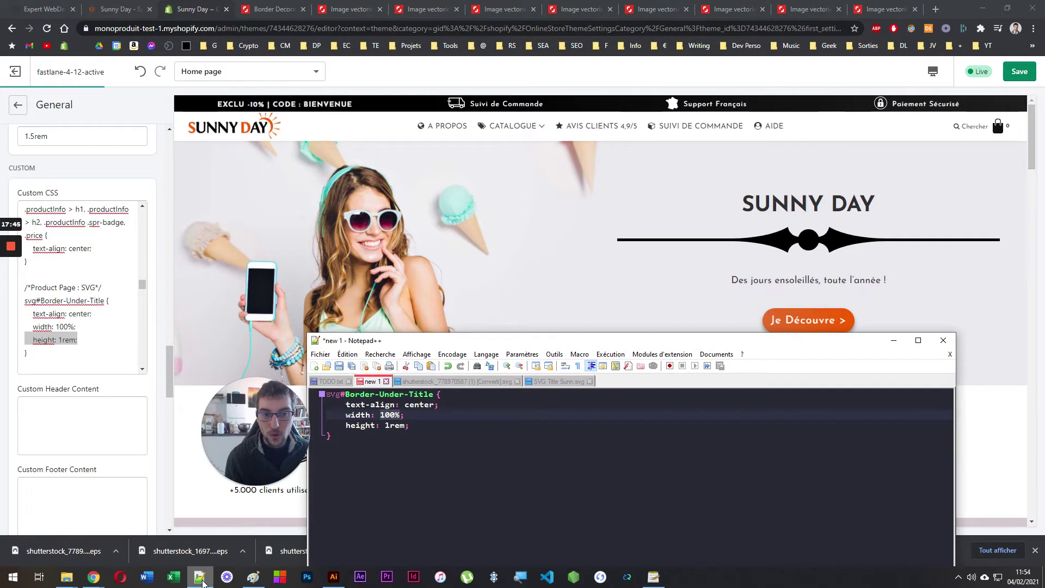
{"action": "left_click", "coordinate": [387, 425]}
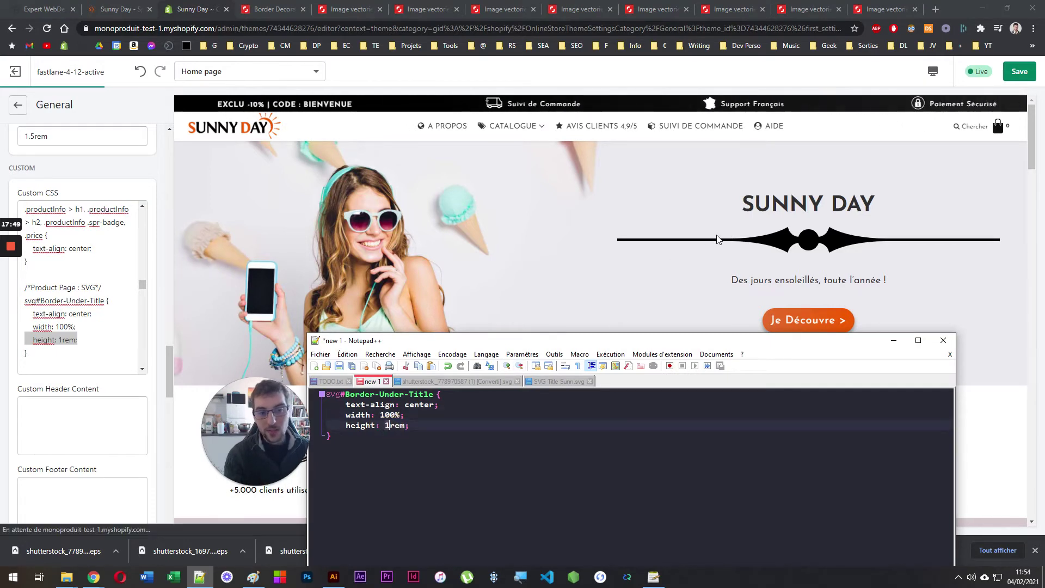
Highlight the width value in Notepad++, and view the starburst artwork document shutterstock_632861495 in Illustrator before returning to the Shopify editor
{"action": "double_click", "coordinate": [387, 415]}
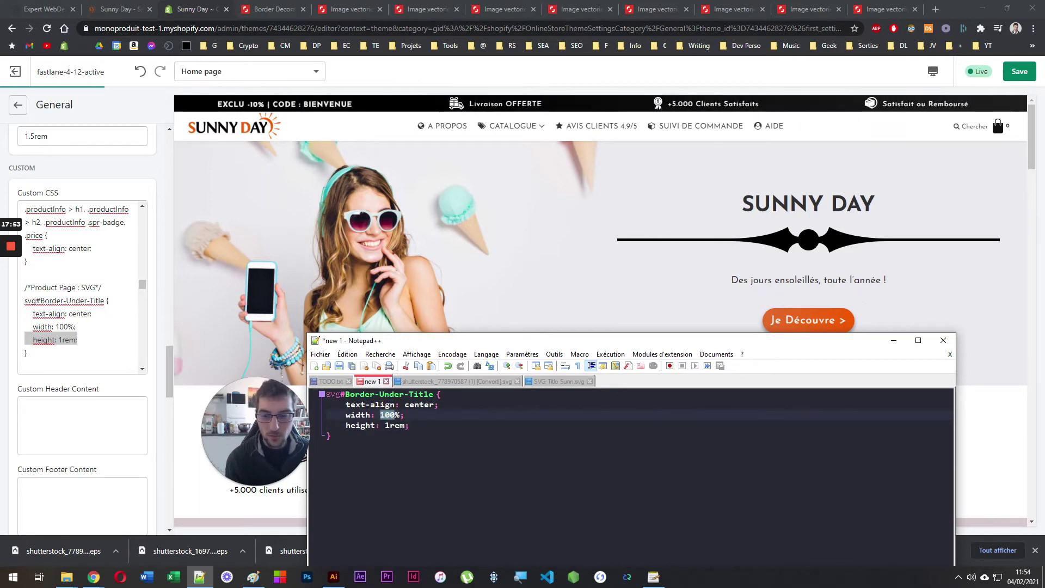
{"action": "left_click", "coordinate": [577, 295]}
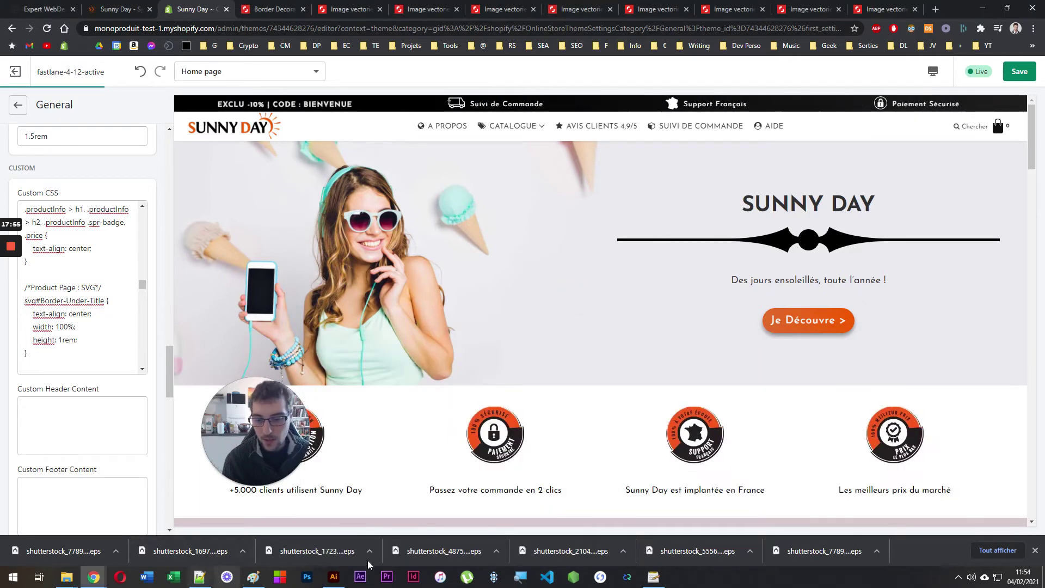
{"action": "left_click", "coordinate": [333, 576]}
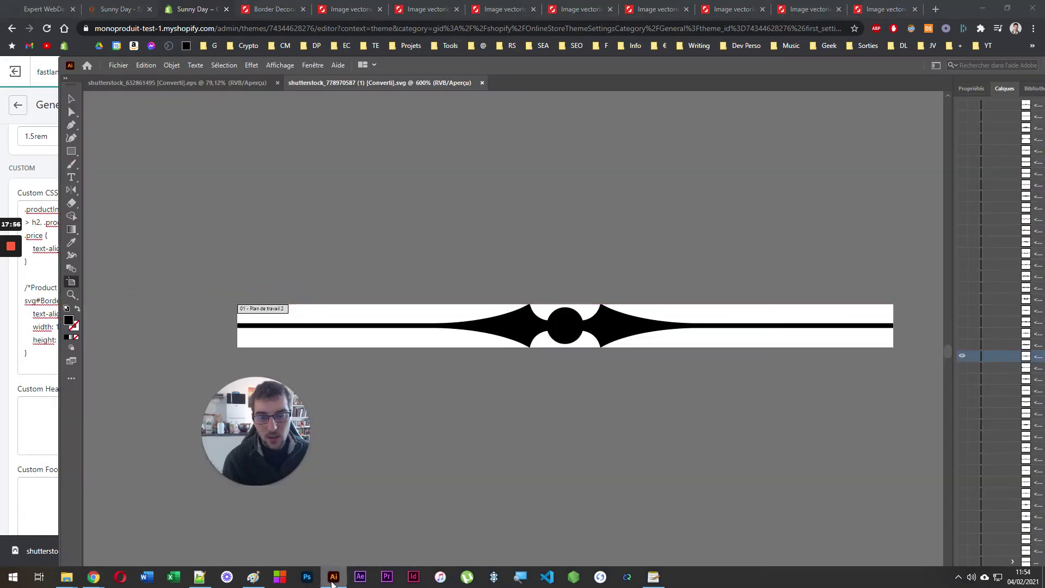
{"action": "left_click", "coordinate": [175, 83]}
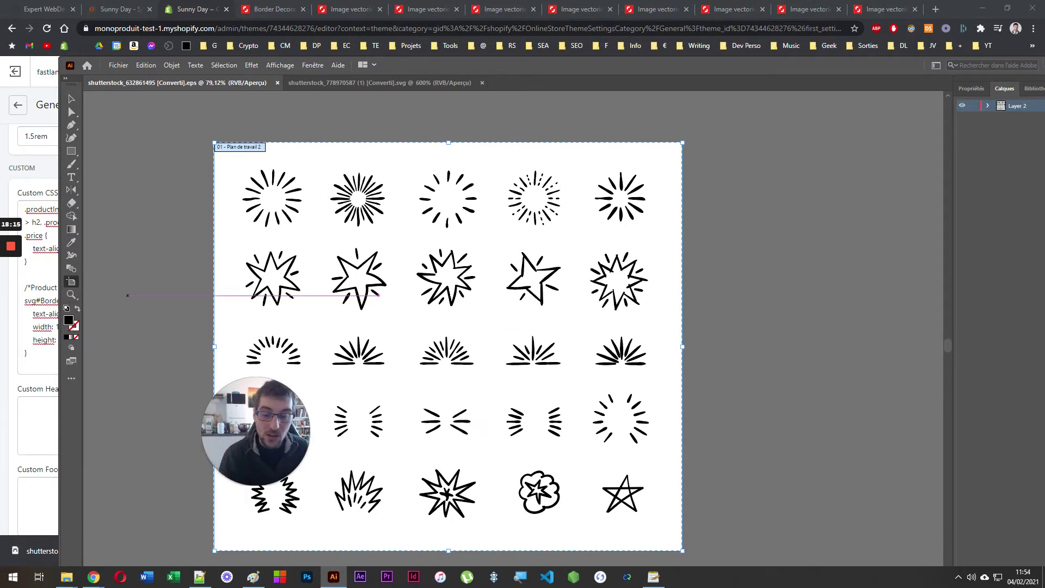
{"action": "mouse_move", "coordinate": [471, 374]}
{"action": "left_mouse_down"}
{"action": "mouse_move", "coordinate": [467, 366]}
{"action": "mouse_move", "coordinate": [485, 375]}
{"action": "left_mouse_up"}
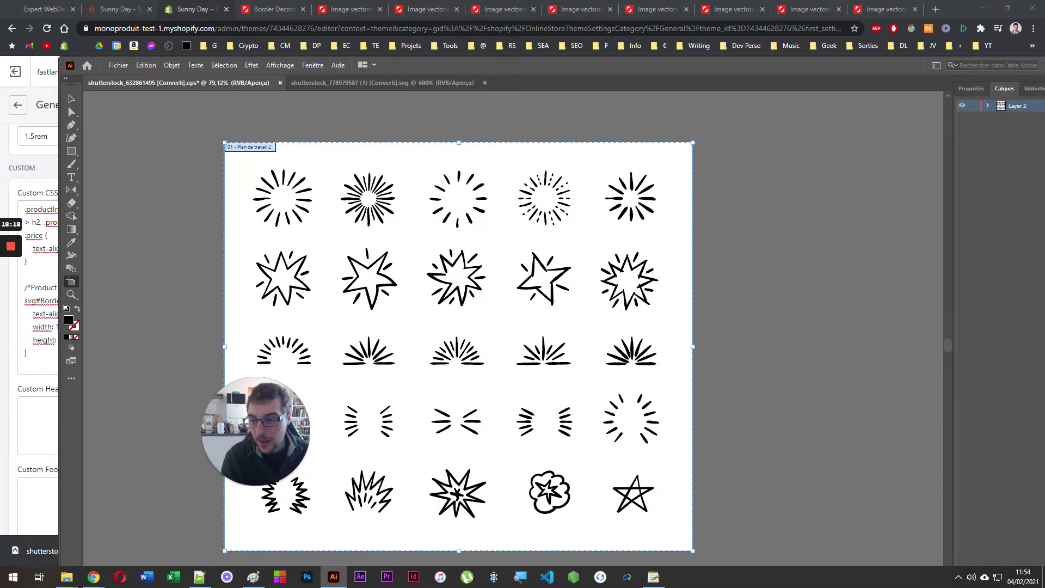
{"action": "key", "text": "alt+Tab"}
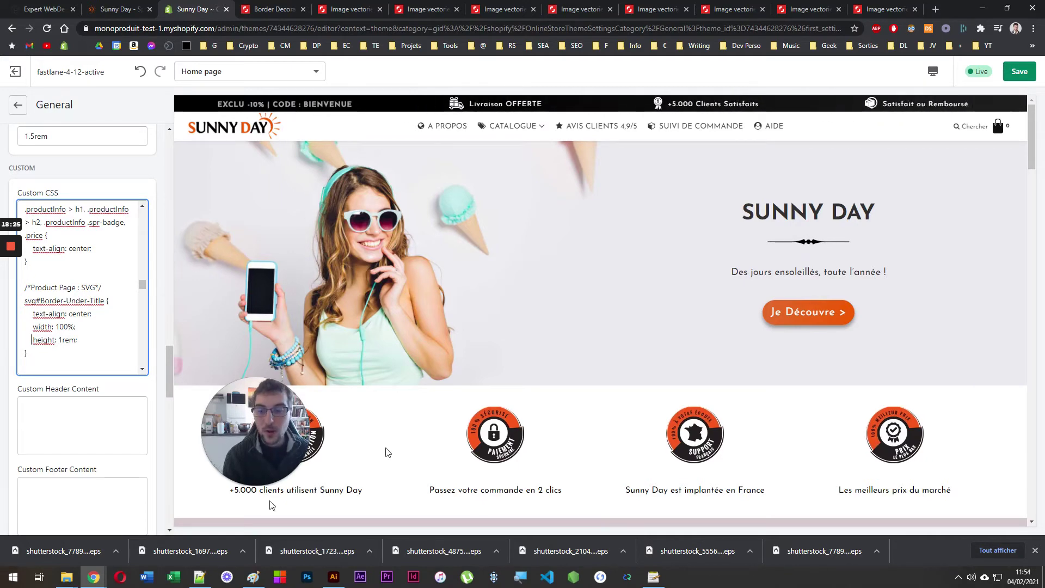
{"action": "left_click", "coordinate": [205, 585]}
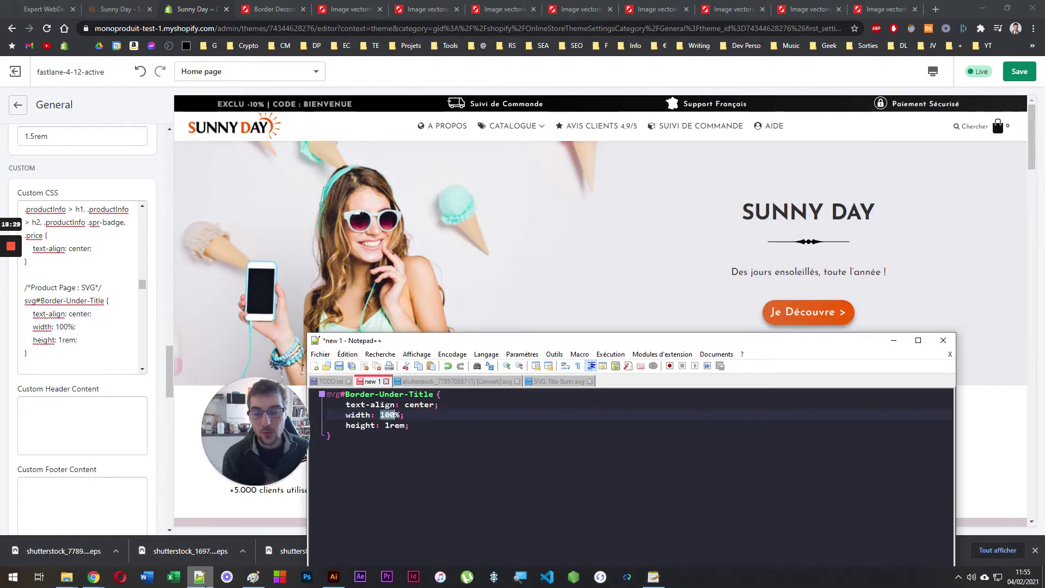
{"action": "left_click", "coordinate": [549, 287]}
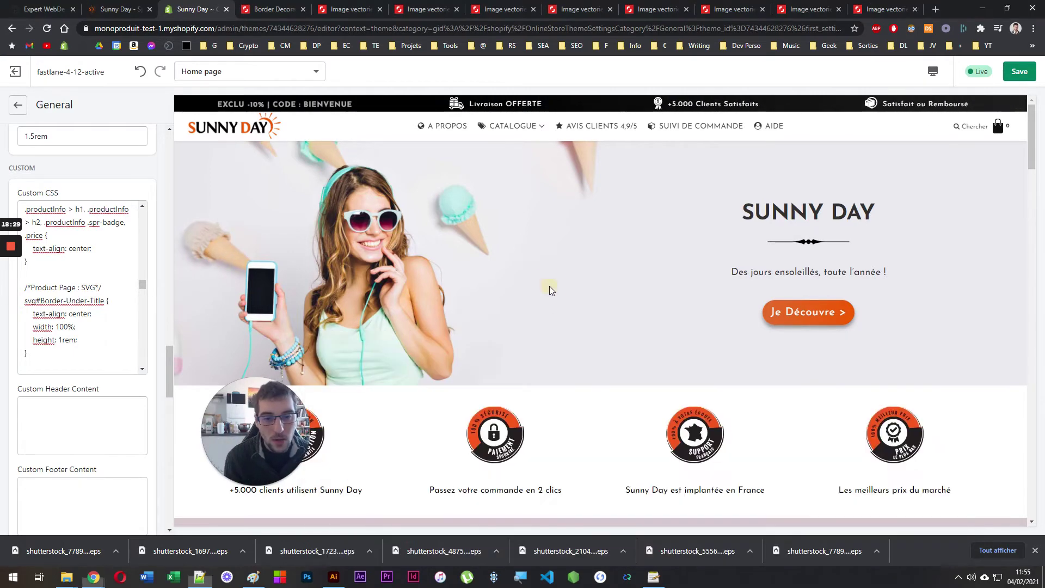
{"action": "left_click", "coordinate": [334, 578]}
{"action": "left_click", "coordinate": [335, 578]}
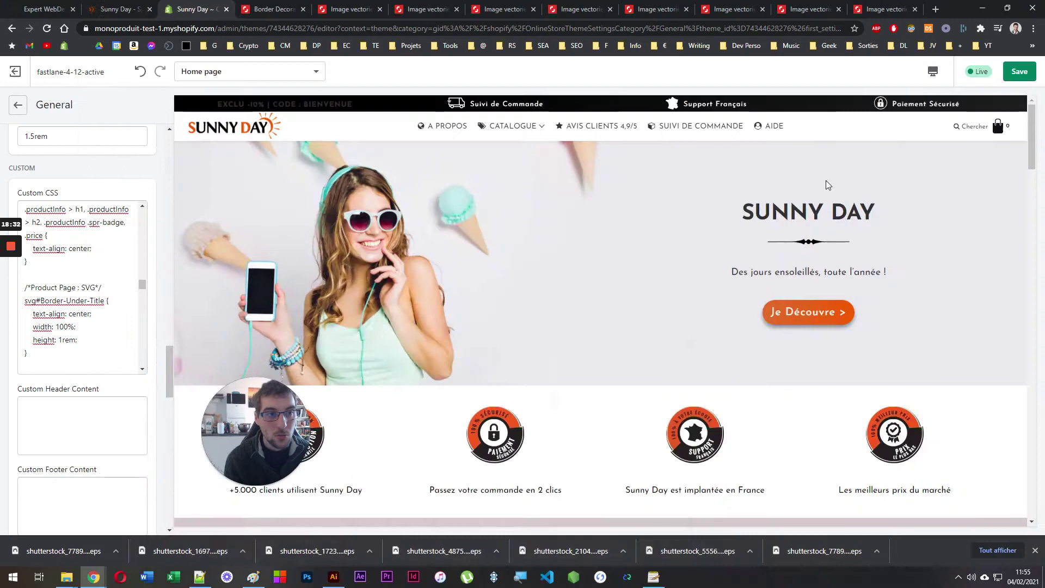
Open the toutchapinou.com store in a new browser tab
{"action": "left_click", "coordinate": [937, 9]}
{"action": "type", "text": "tou"}
{"action": "key", "text": "Return"}
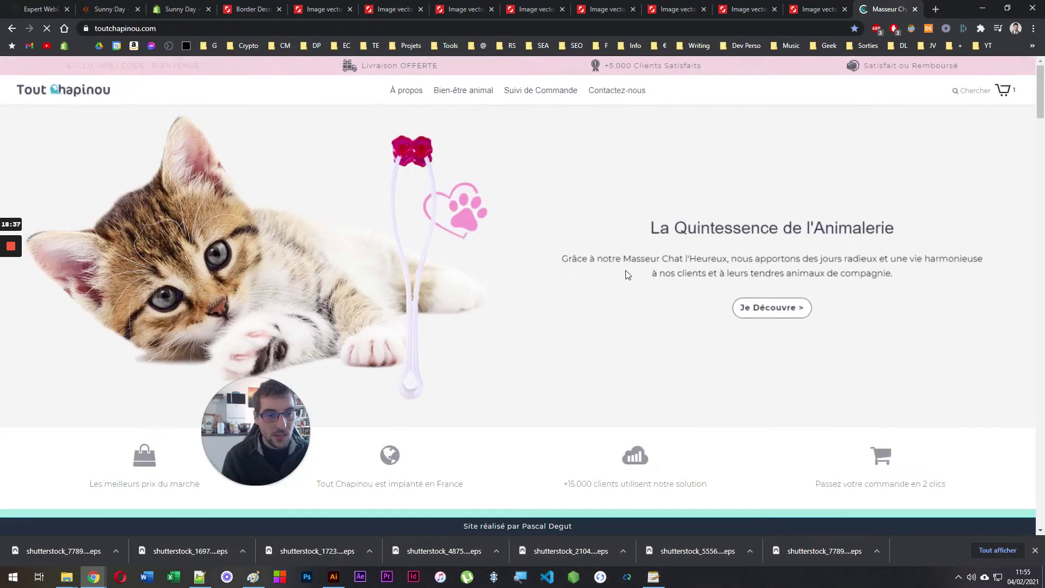
Examine the cat icons under the "Une douce mélodie de ronronnements" and "N°1 des ventes" titles on the Tout Chapinou home page
{"action": "scroll", "coordinate": [626, 261], "scroll_direction": "down", "scroll_amount": 10}
{"action": "scroll", "coordinate": [750, 246], "scroll_direction": "up", "scroll_amount": 2}
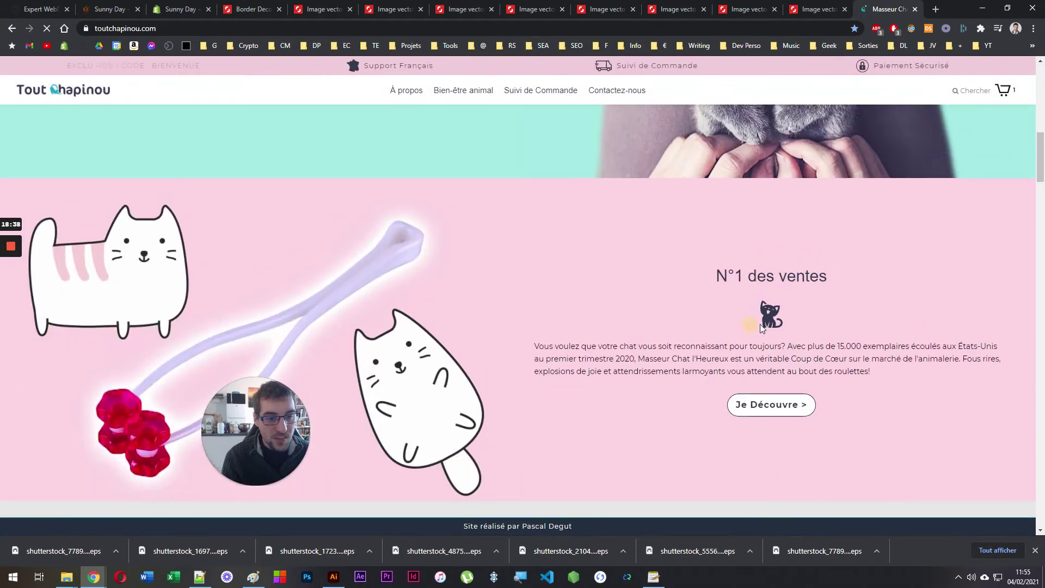
{"action": "scroll", "coordinate": [636, 307], "scroll_direction": "up", "scroll_amount": 4}
{"action": "scroll", "coordinate": [321, 230], "scroll_direction": "up", "scroll_amount": 7}
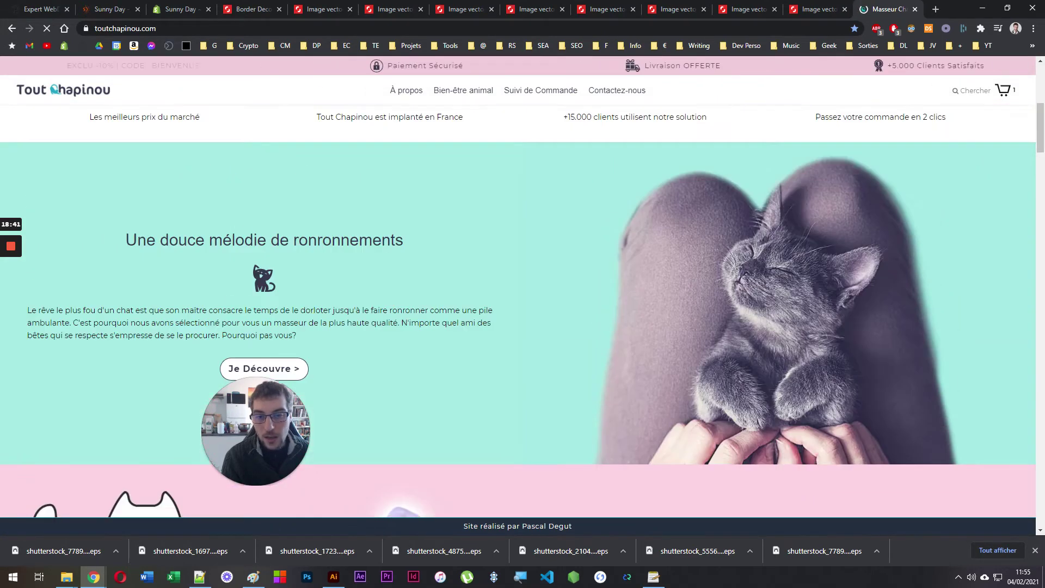
{"action": "scroll", "coordinate": [639, 264], "scroll_direction": "down", "scroll_amount": 8}
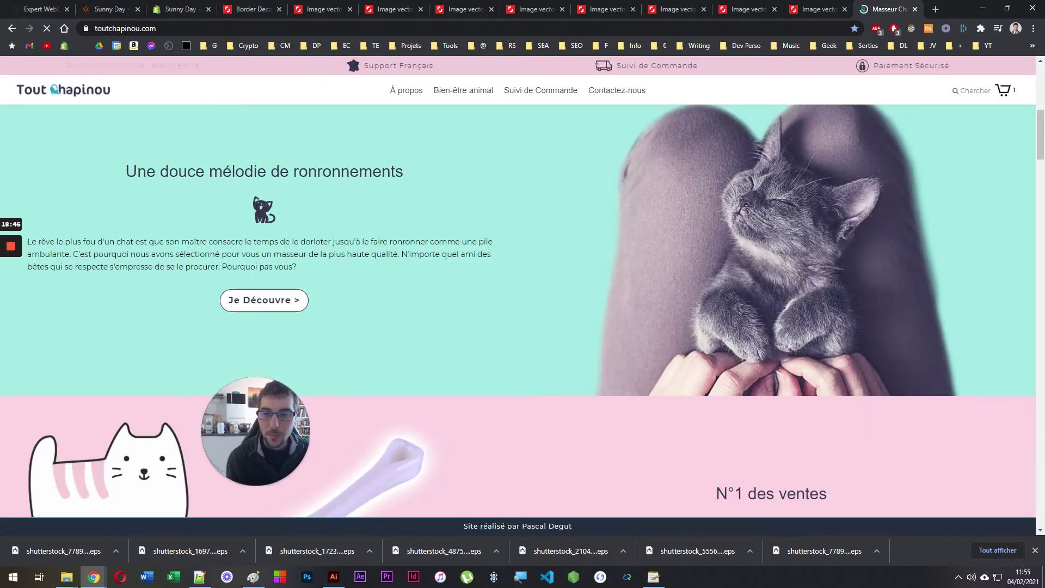
{"action": "scroll", "coordinate": [674, 297], "scroll_direction": "down", "scroll_amount": 4}
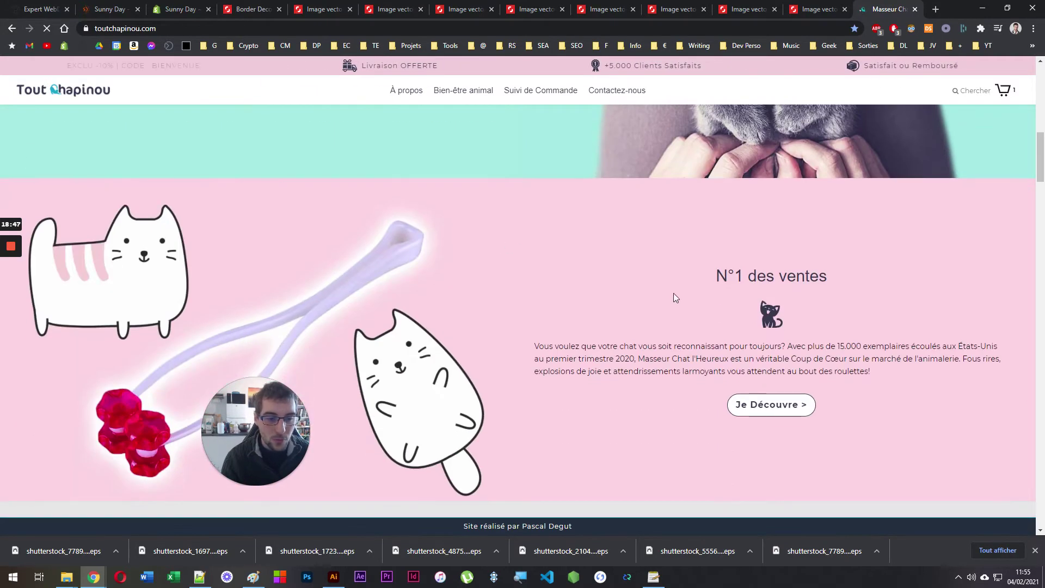
{"action": "scroll", "coordinate": [737, 311], "scroll_direction": "up", "scroll_amount": 5}
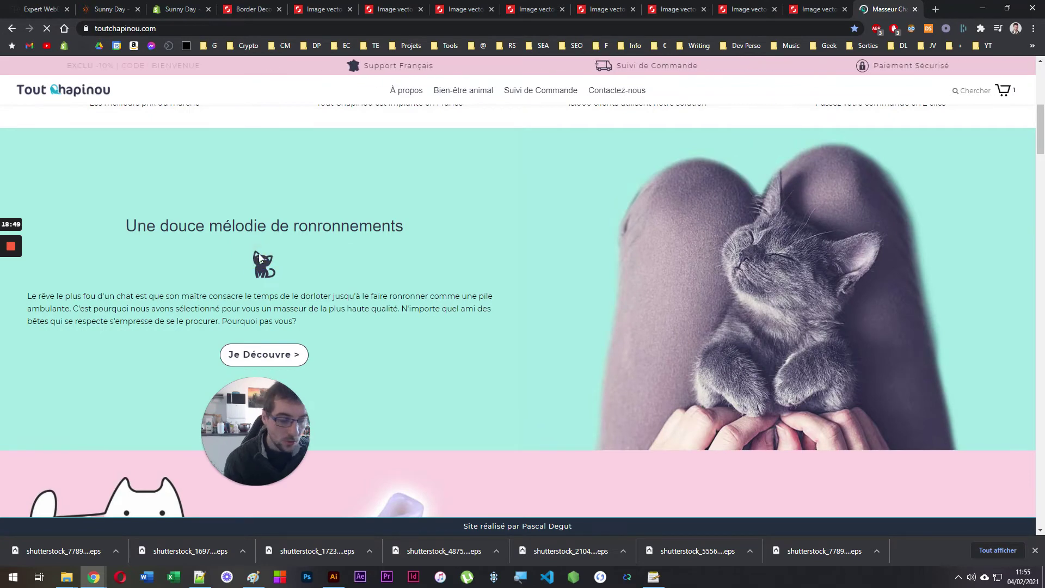
Inspect the cat SVG under "Une douce mélodie de ronronnements" with the browser developer tools
{"action": "key", "text": "ctrl+shift+i"}
{"action": "key", "text": "ctrl+shift+c"}
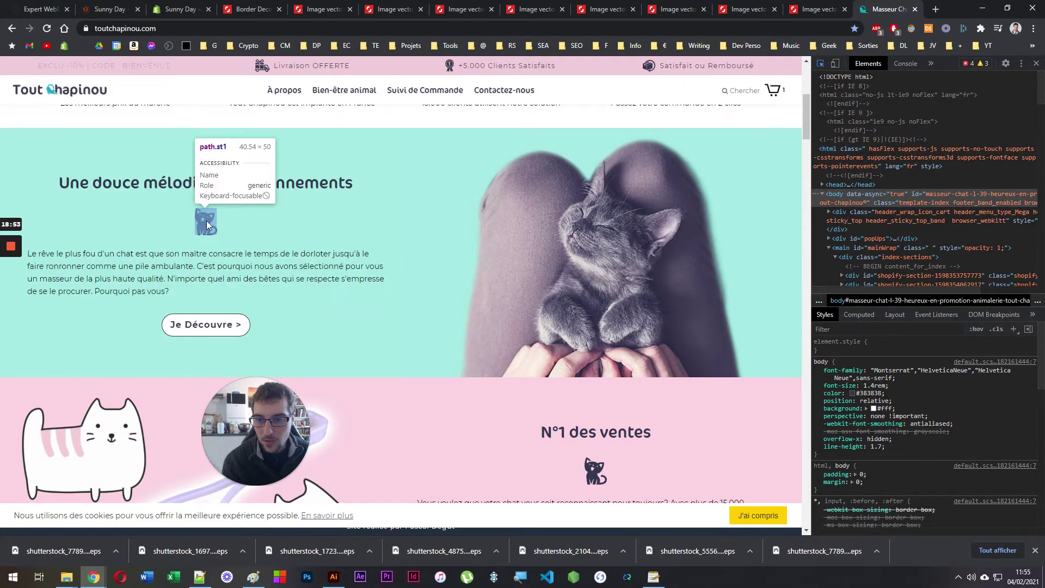
{"action": "left_click", "coordinate": [218, 221]}
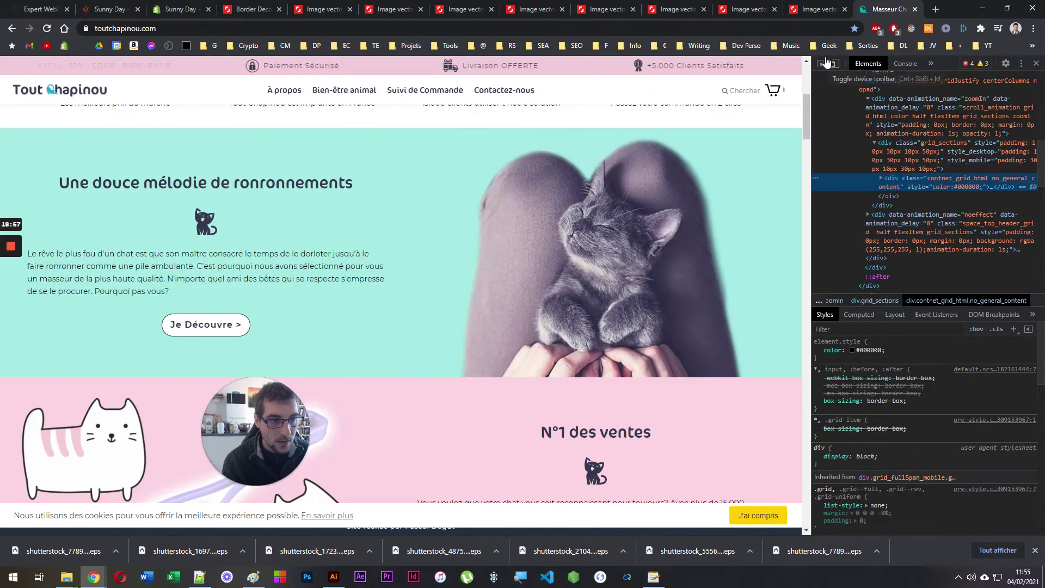
{"action": "left_click", "coordinate": [819, 63]}
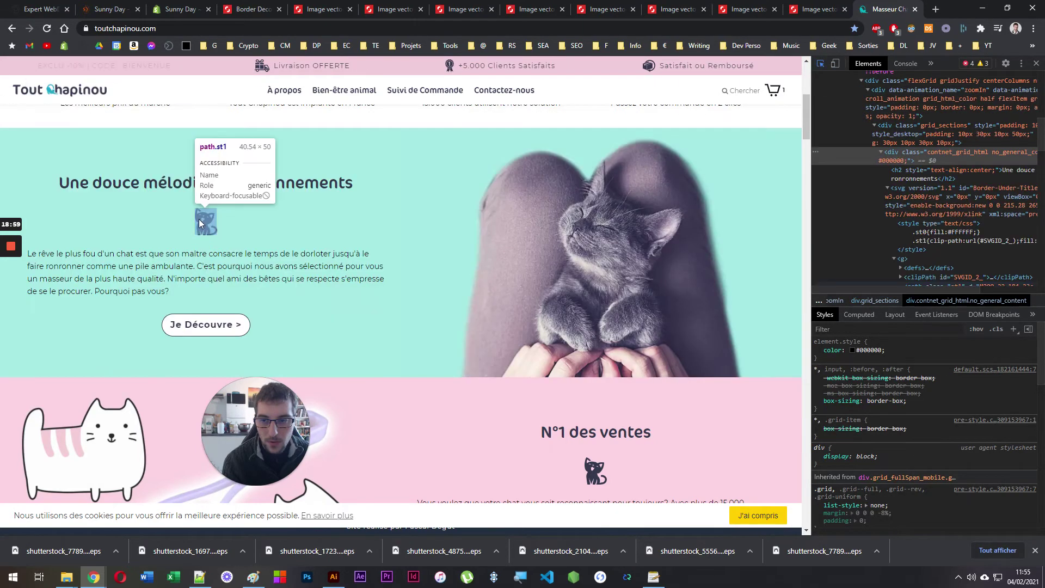
{"action": "left_click", "coordinate": [203, 219]}
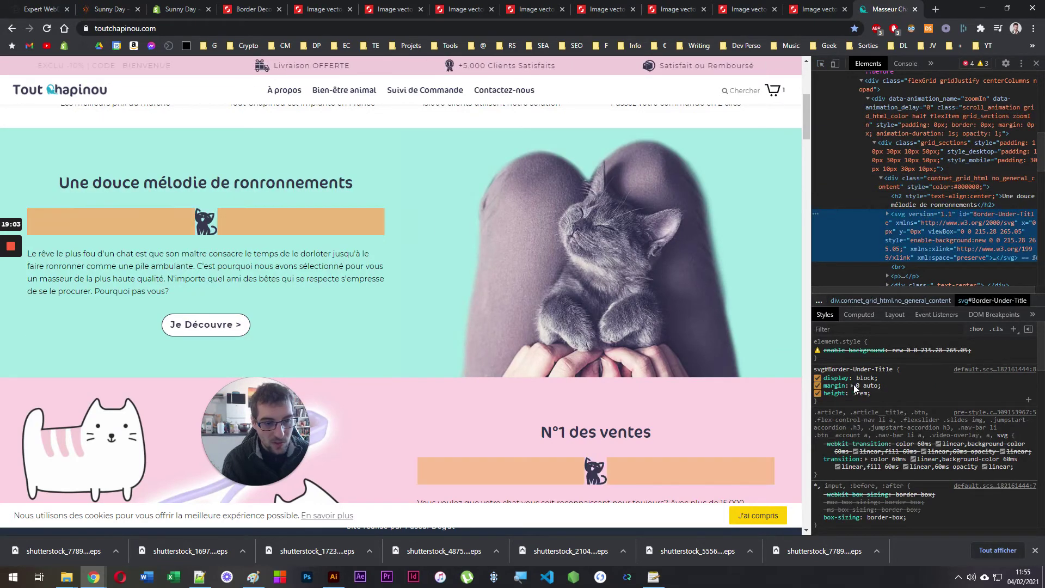
Examine the margin and height declarations of the inspected svg#Border-Under-Title rule, and return to the Sunny Day theme editor
{"action": "left_click", "coordinate": [858, 385]}
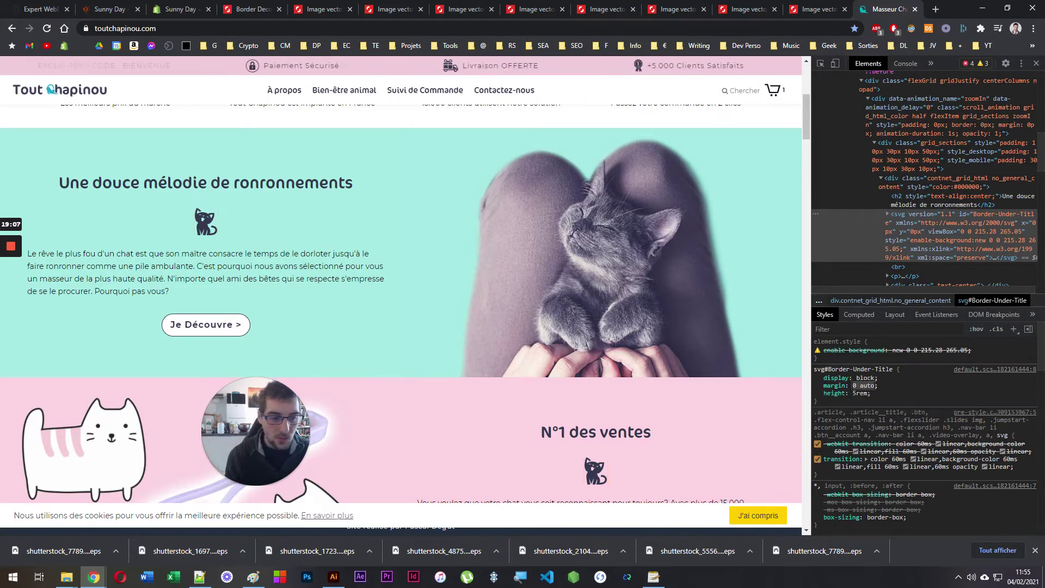
{"action": "left_click", "coordinate": [860, 393]}
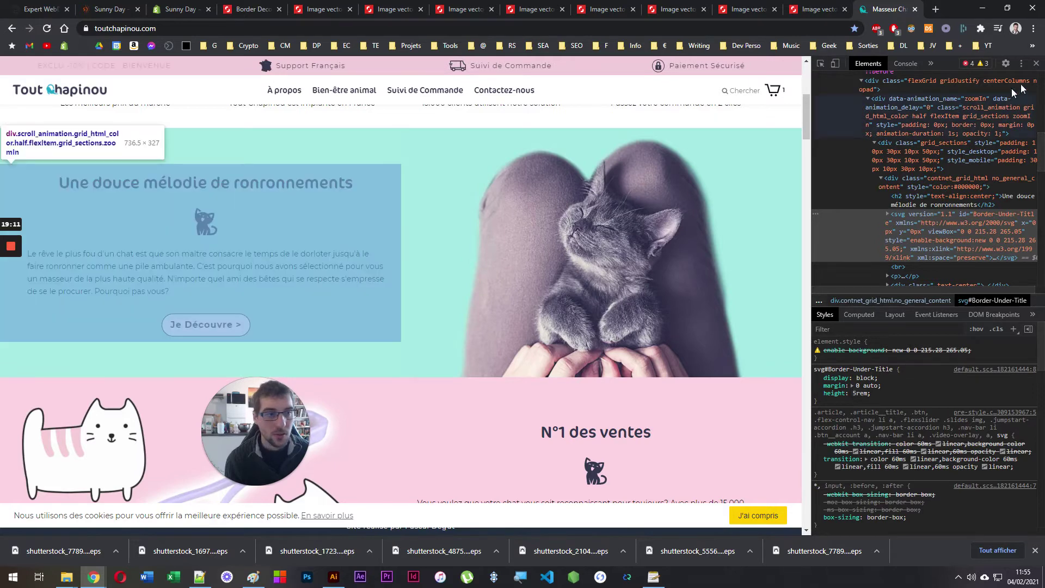
{"action": "left_click", "coordinate": [1037, 63]}
{"action": "left_click", "coordinate": [203, 8]}
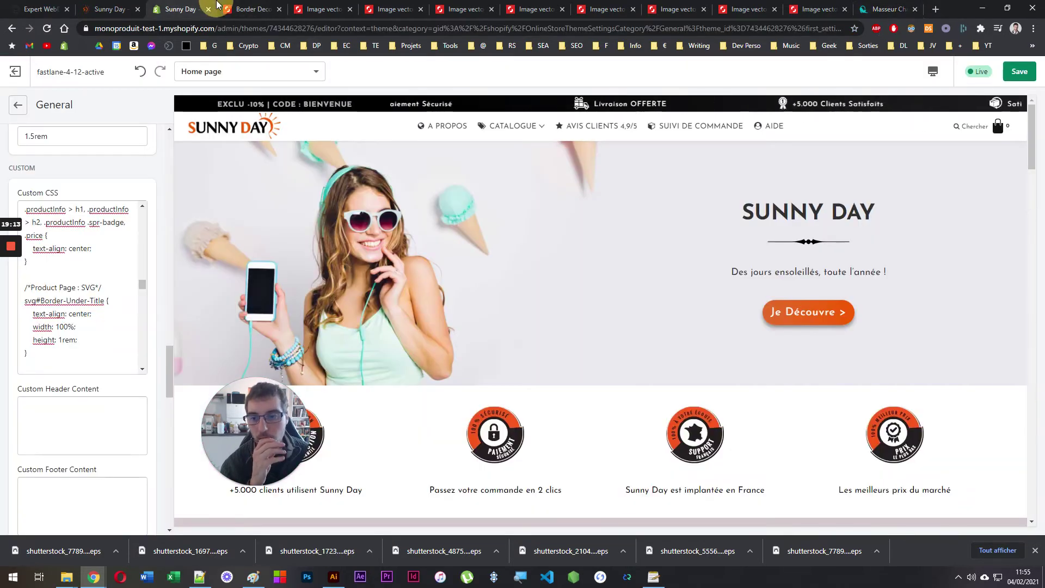
Open the Html block of the Grid 50-50 #1 section and examine its SVG code
{"action": "left_click", "coordinate": [198, 577]}
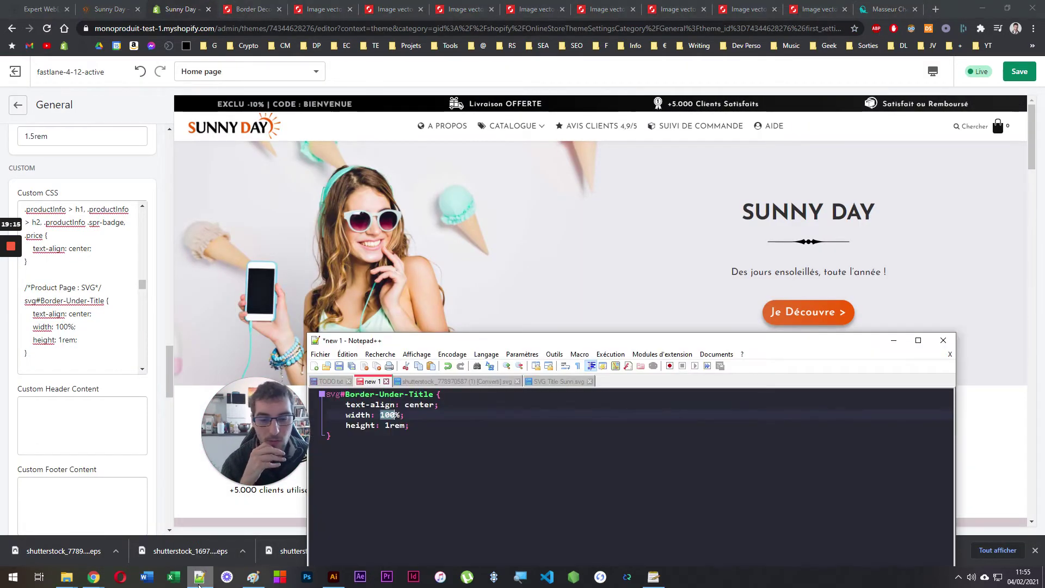
{"action": "left_click", "coordinate": [199, 577]}
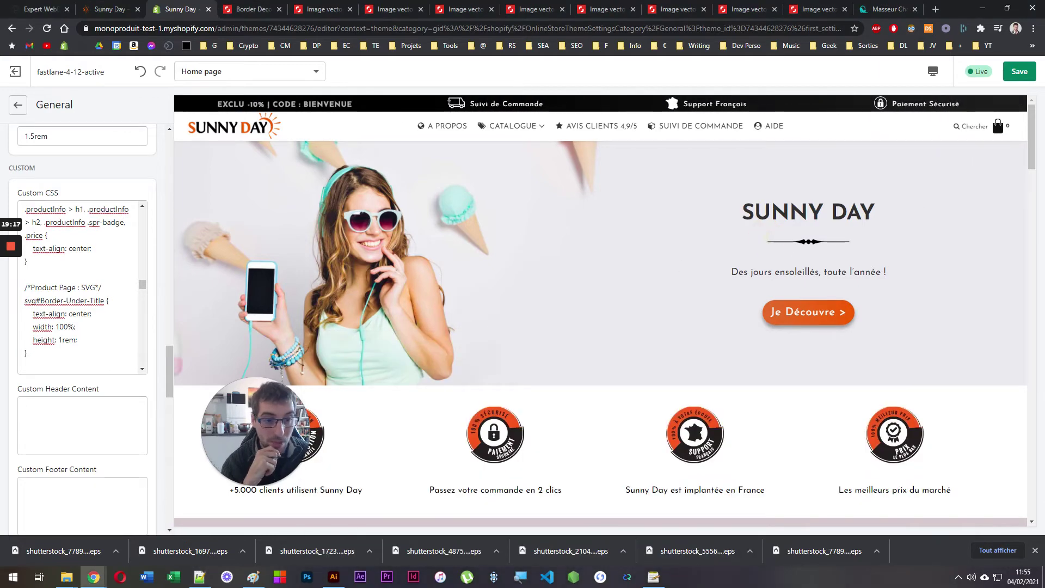
{"action": "left_click", "coordinate": [18, 104]}
{"action": "left_click", "coordinate": [18, 104]}
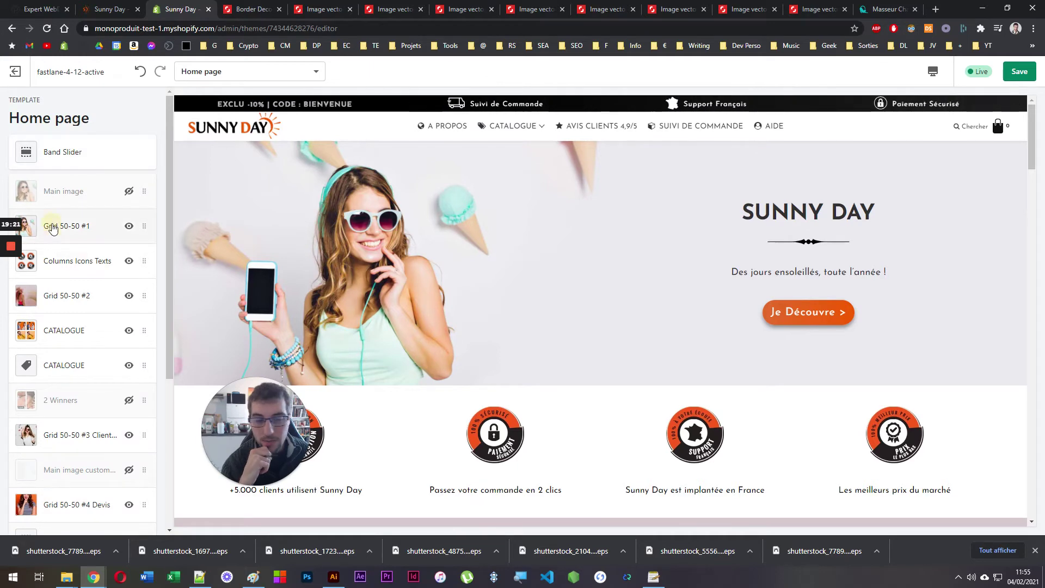
{"action": "left_click", "coordinate": [52, 226]}
{"action": "left_click", "coordinate": [85, 213]}
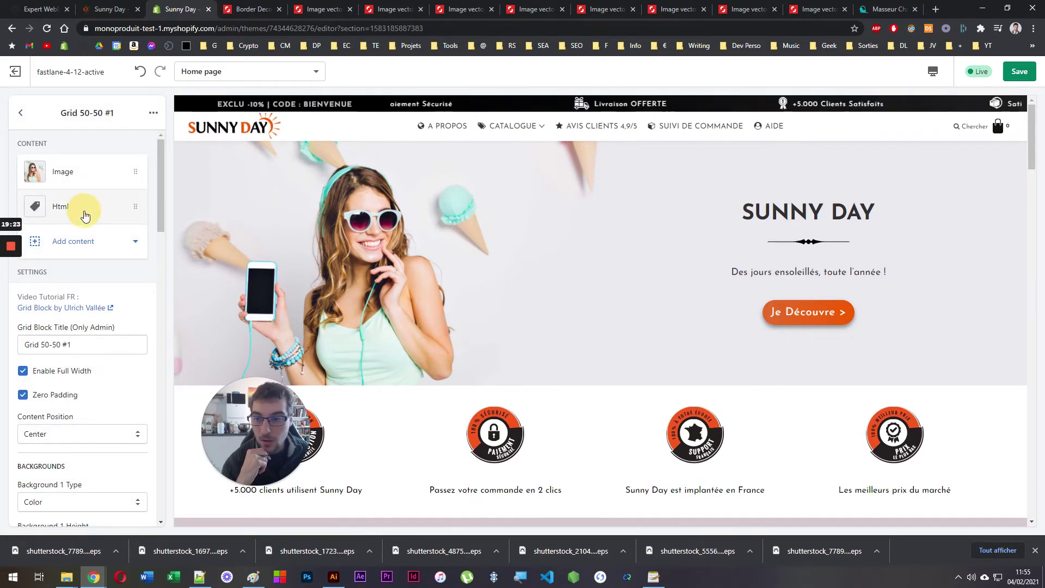
{"action": "scroll", "coordinate": [79, 261], "scroll_direction": "down", "scroll_amount": 2}
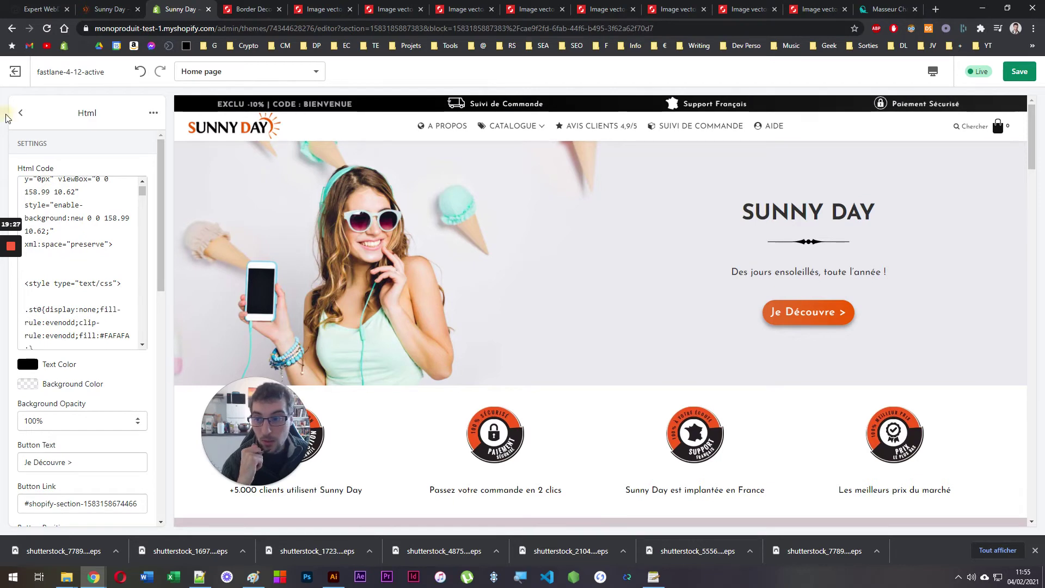
Review the content types that can be added to Grid 50-50 #1, and return to the home page's section list
{"action": "left_click", "coordinate": [19, 114]}
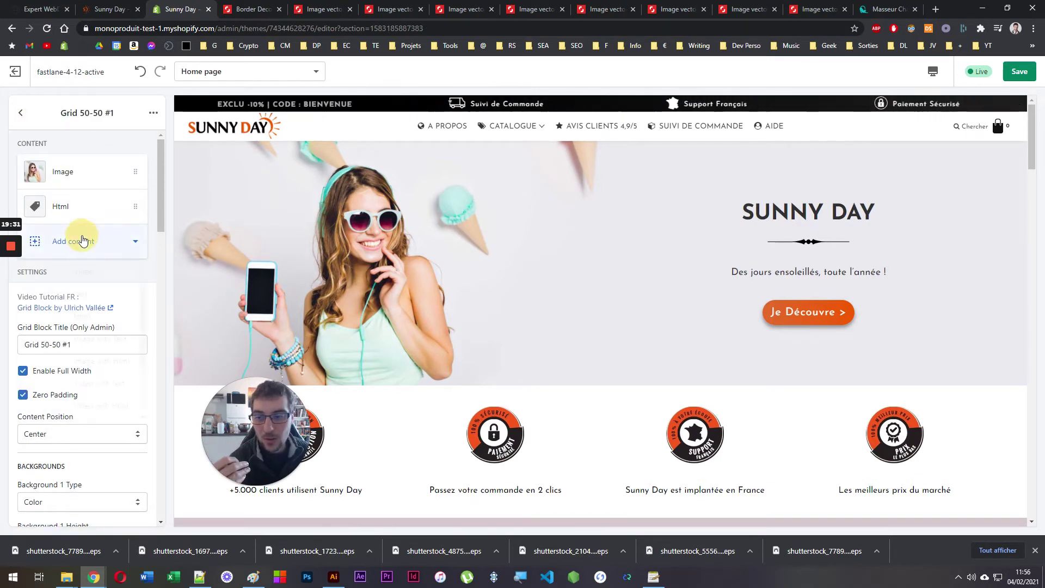
{"action": "left_click", "coordinate": [82, 239]}
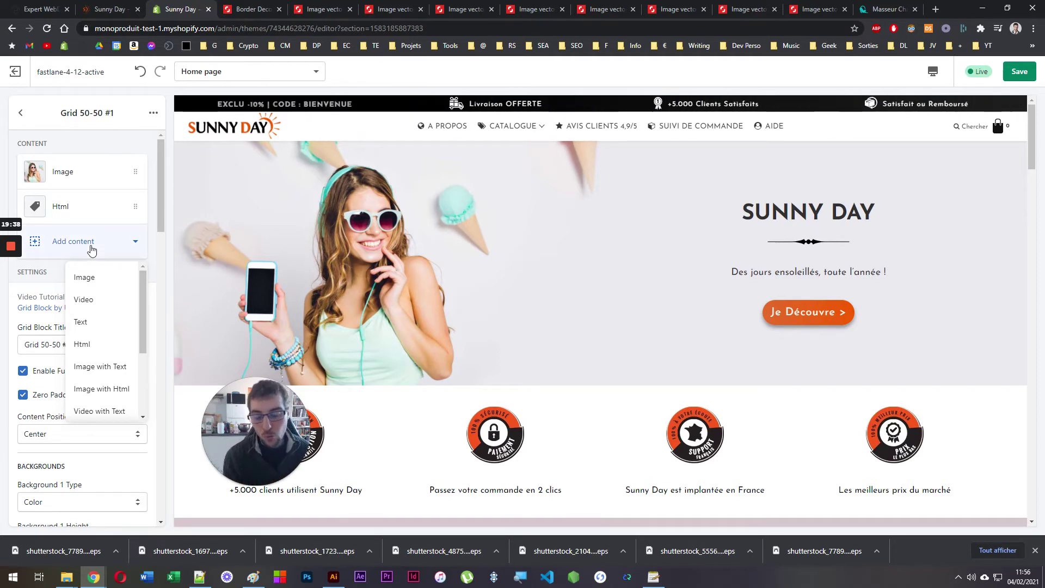
{"action": "left_click", "coordinate": [153, 180]}
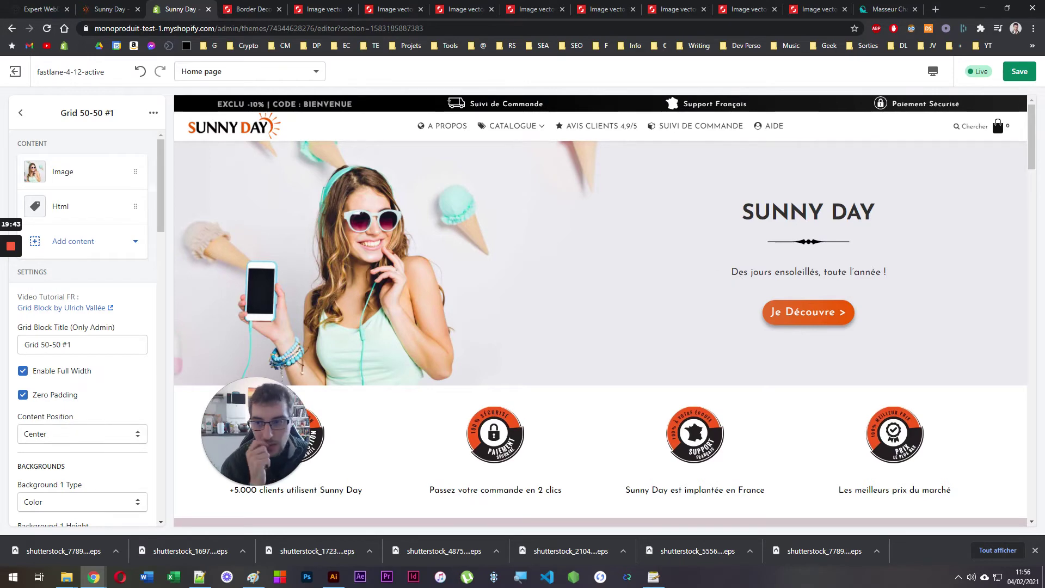
{"action": "left_click", "coordinate": [21, 113]}
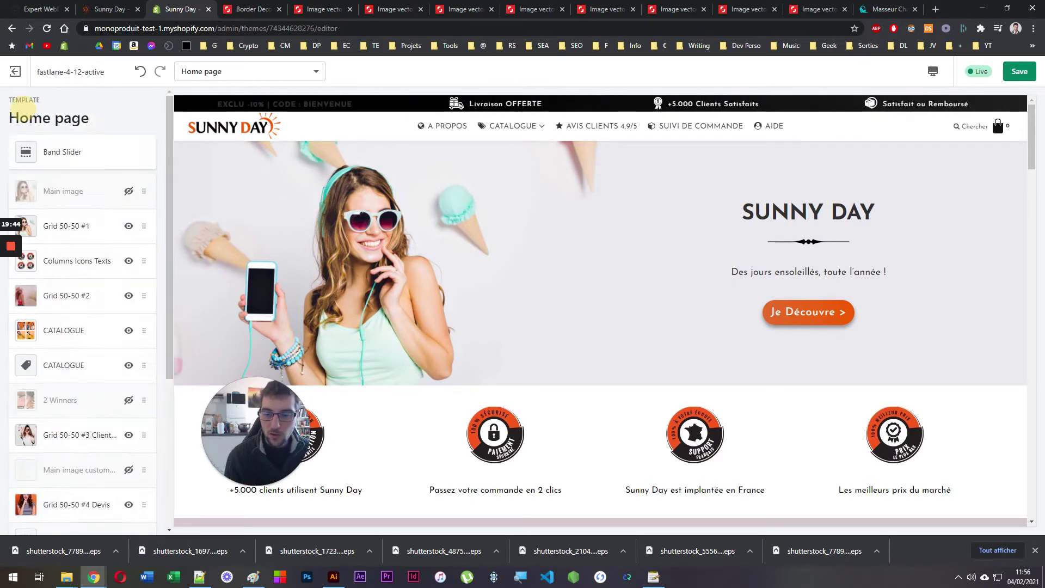
{"action": "left_click", "coordinate": [200, 577]}
{"action": "left_click", "coordinate": [199, 577]}
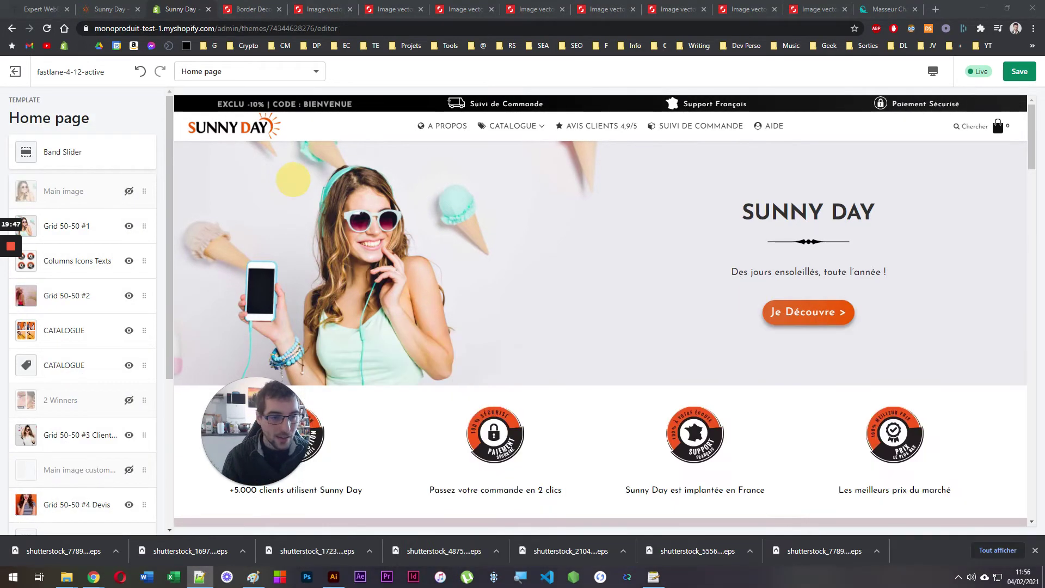
Find "svg" in the Custom CSS of the General theme settings
{"action": "scroll", "coordinate": [82, 400], "scroll_direction": "down", "scroll_amount": 5}
{"action": "left_click", "coordinate": [86, 485]}
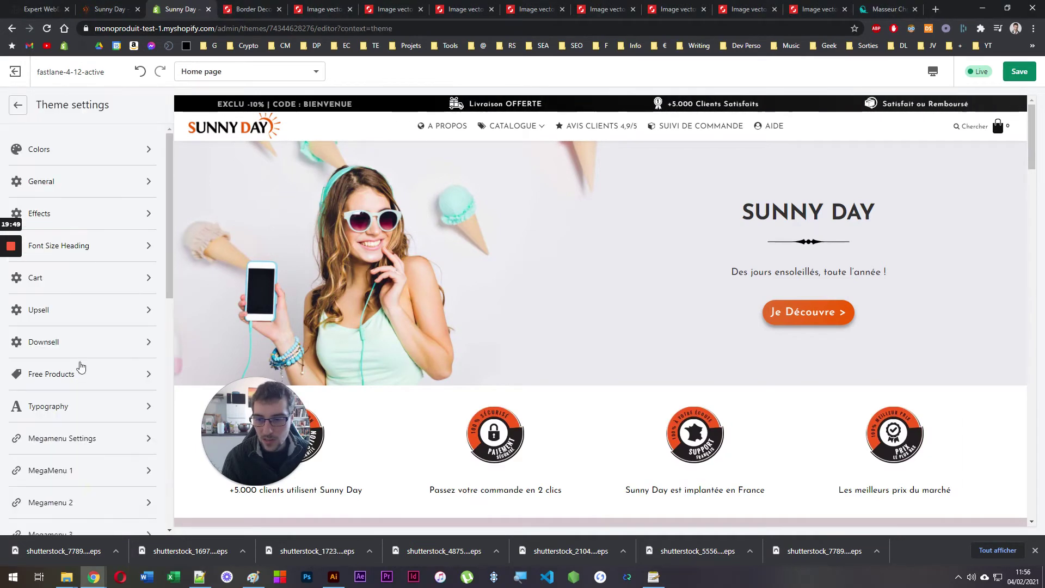
{"action": "left_click", "coordinate": [64, 185]}
{"action": "scroll", "coordinate": [81, 326], "scroll_direction": "down", "scroll_amount": 10}
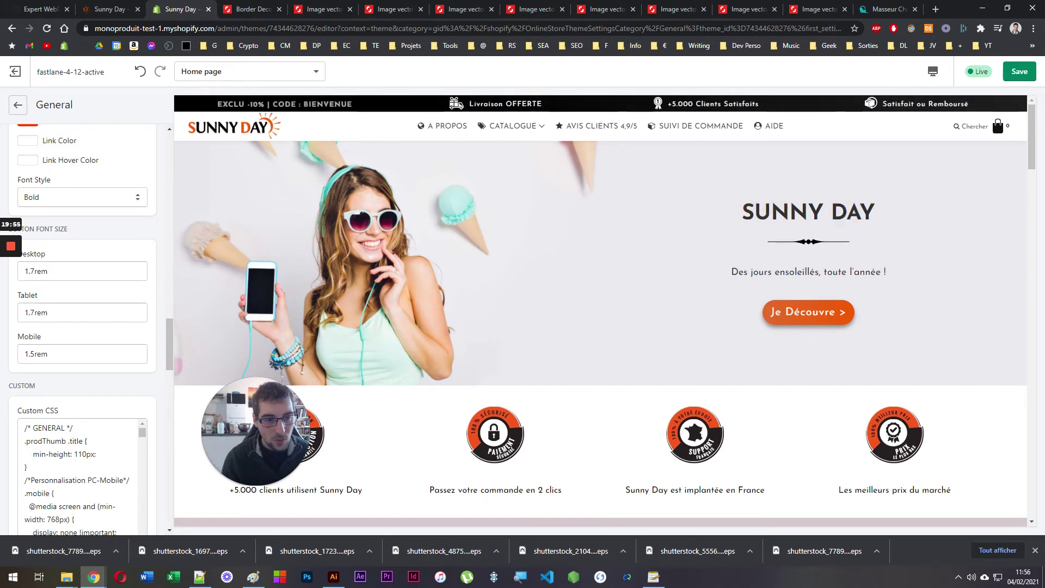
{"action": "key", "text": "ctrl+f"}
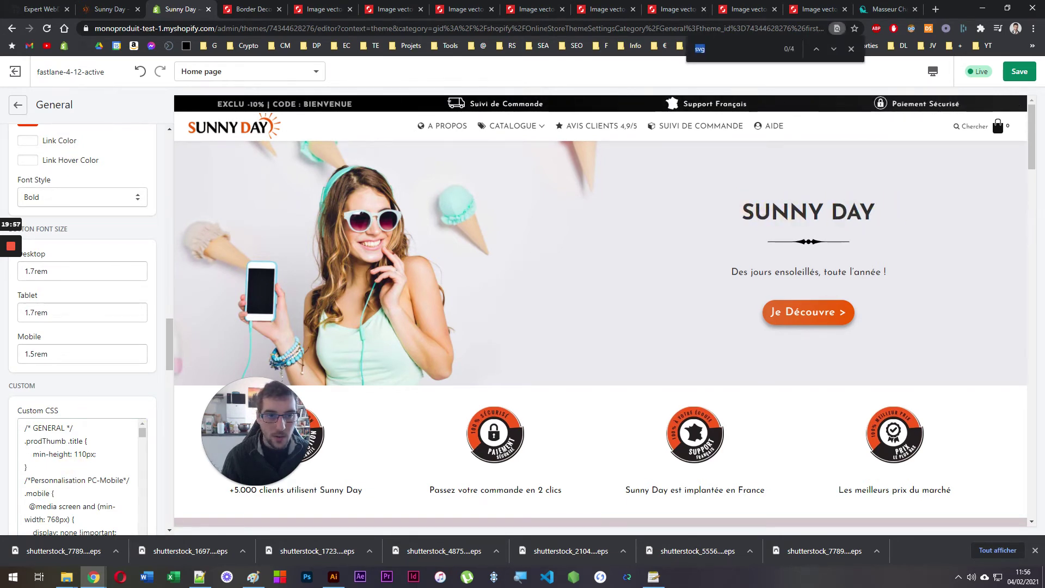
{"action": "key", "text": "Return"}
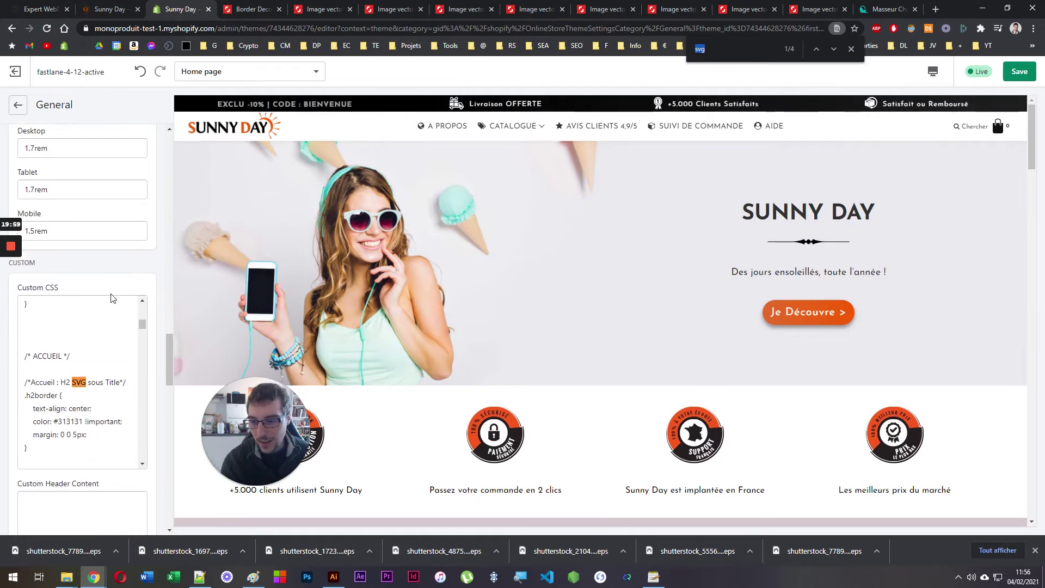
Copy the .h2border and svg#Border-Under-Title rules with their comments from the Custom CSS into the "new 1" file in Notepad++
{"action": "left_click_drag", "start_coordinate": [27, 354], "coordinate": [24, 284]}
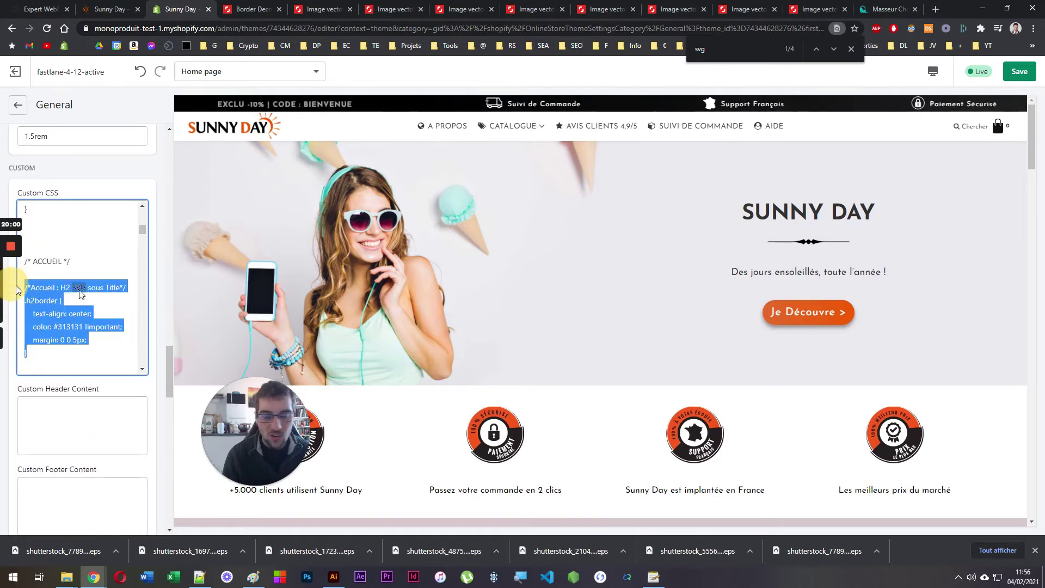
{"action": "key", "text": "alt+Tab"}
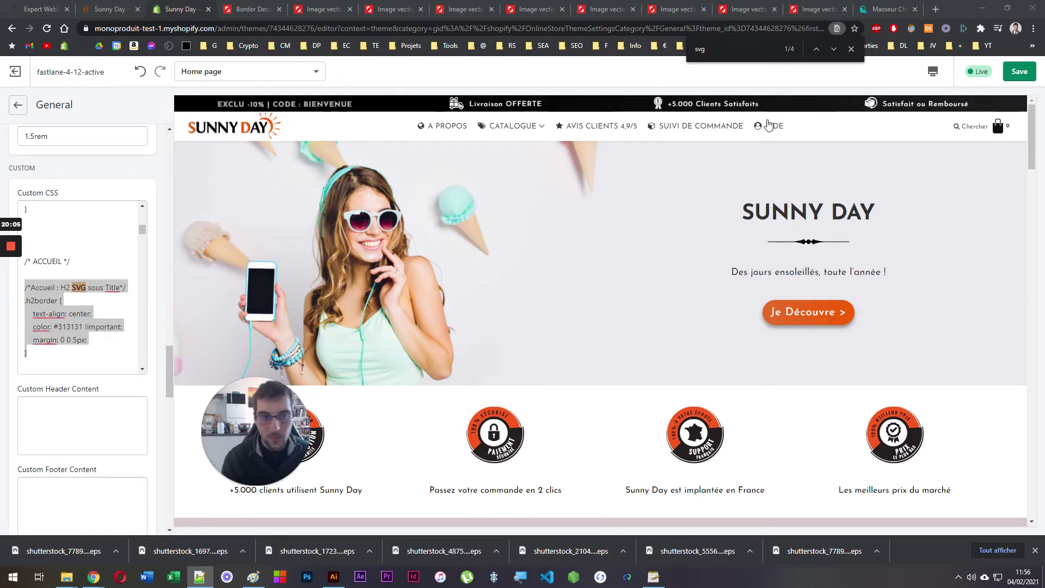
{"action": "left_click", "coordinate": [740, 49]}
{"action": "left_click", "coordinate": [832, 46]}
{"action": "left_click", "coordinate": [832, 46]}
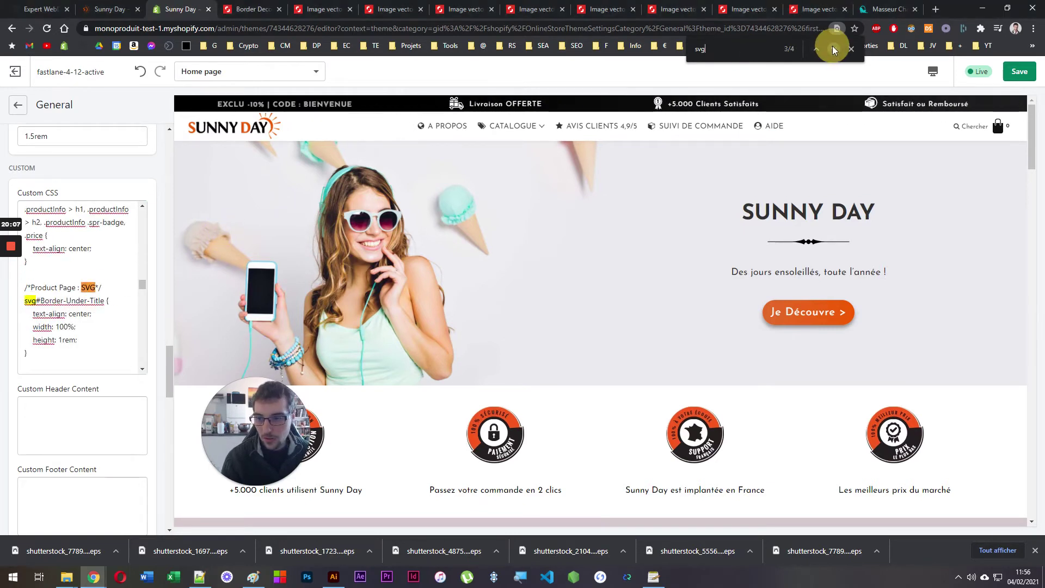
{"action": "left_click", "coordinate": [102, 287]}
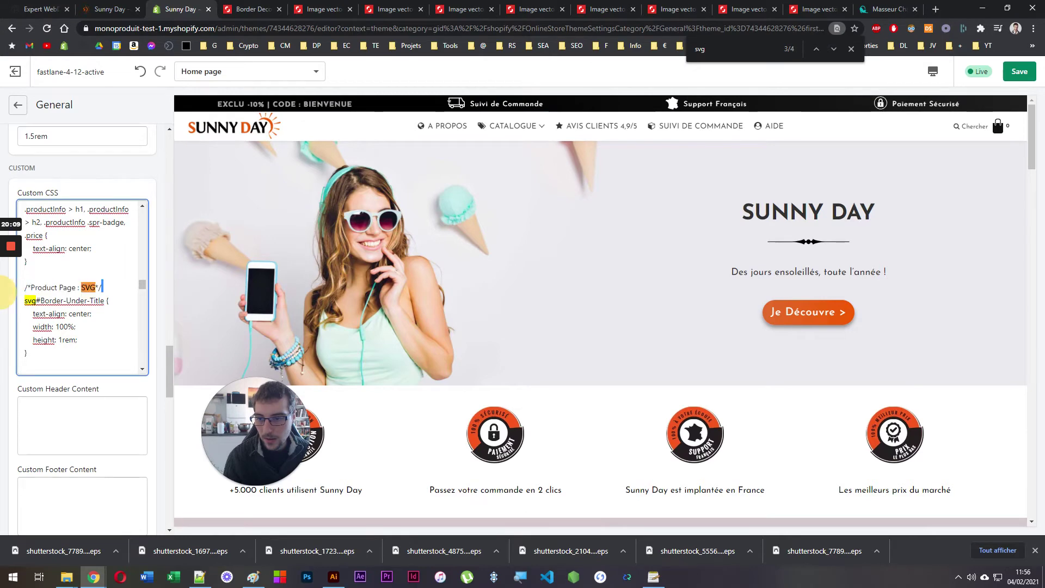
{"action": "key", "text": "shift+Home"}
{"action": "key", "text": "alt+Tab"}
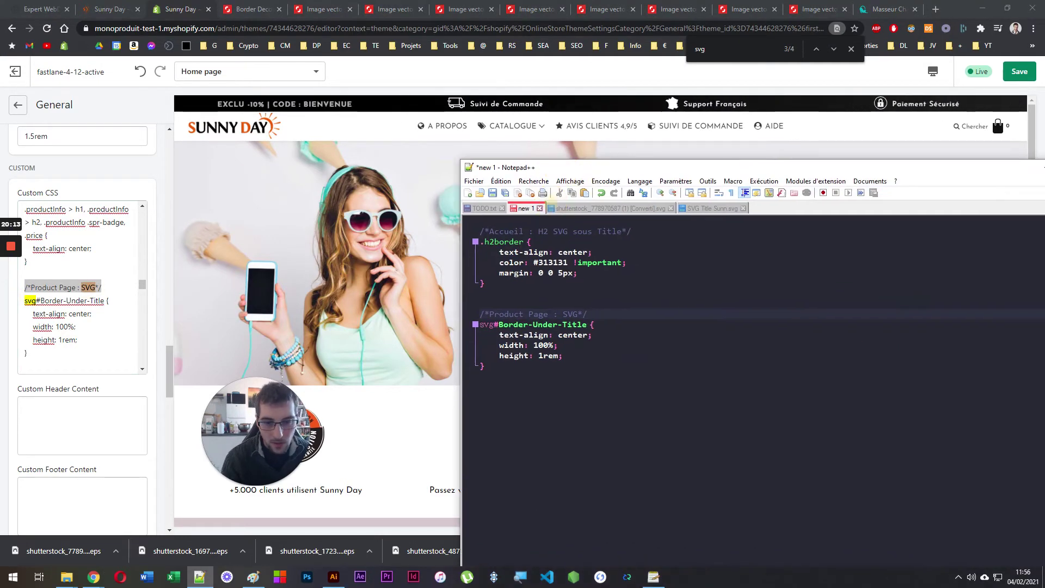
Replace "Product Page" with "Accueil" in the comment above the svg#Border-Under-Title rule in the notes
{"action": "double_click", "coordinate": [515, 314]}
{"action": "type", "text": "Accu"}
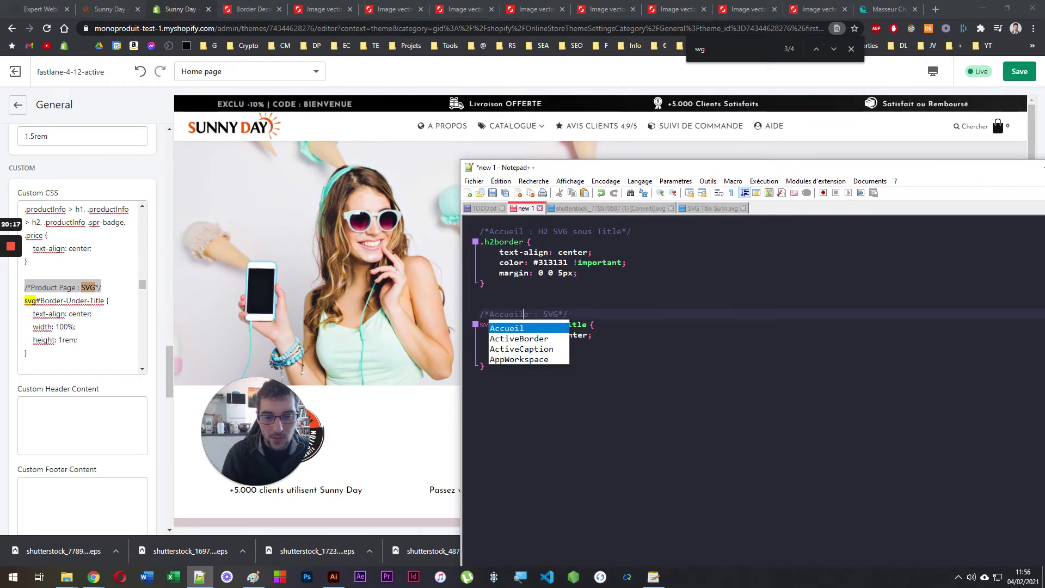
{"action": "type", "text": "eil"}
{"action": "key", "text": "Delete"}
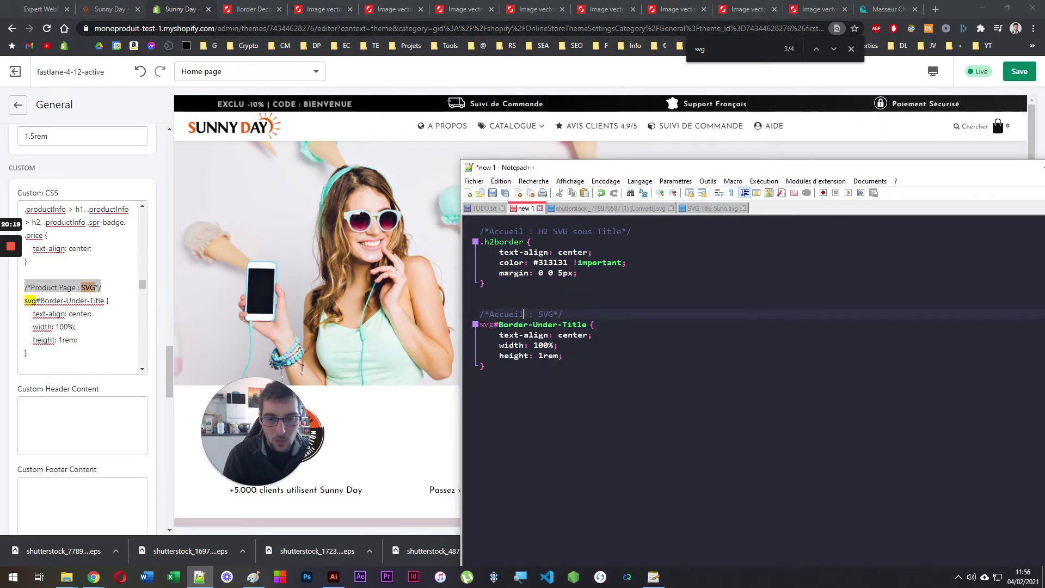
Switch to the theme editor, preview the MOUSTIKILLER product page and look at the SVG divider under its title
{"action": "left_click", "coordinate": [368, 319]}
{"action": "scroll", "coordinate": [384, 276], "scroll_direction": "down", "scroll_amount": 6}
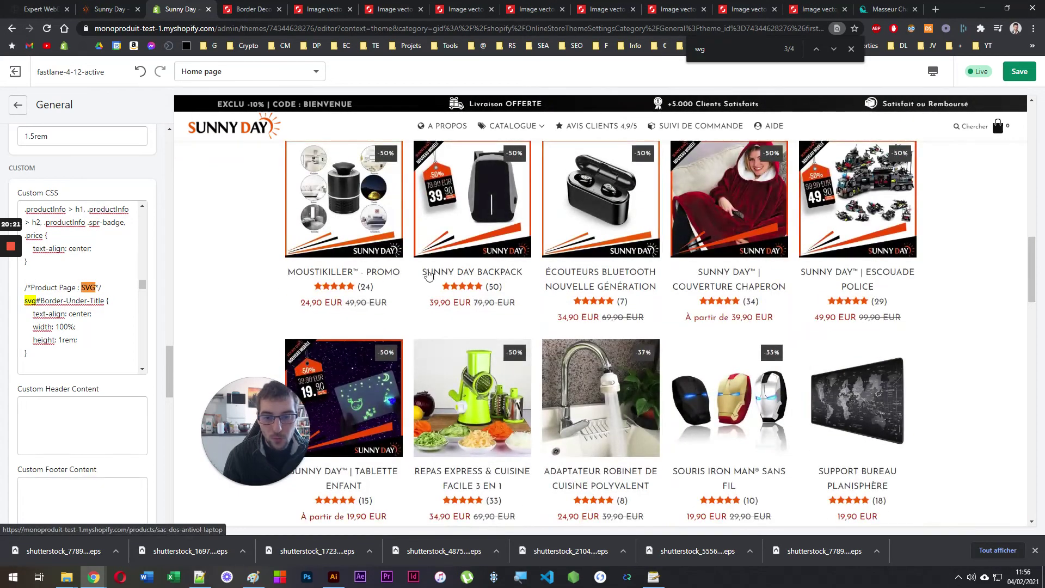
{"action": "left_click", "coordinate": [351, 233]}
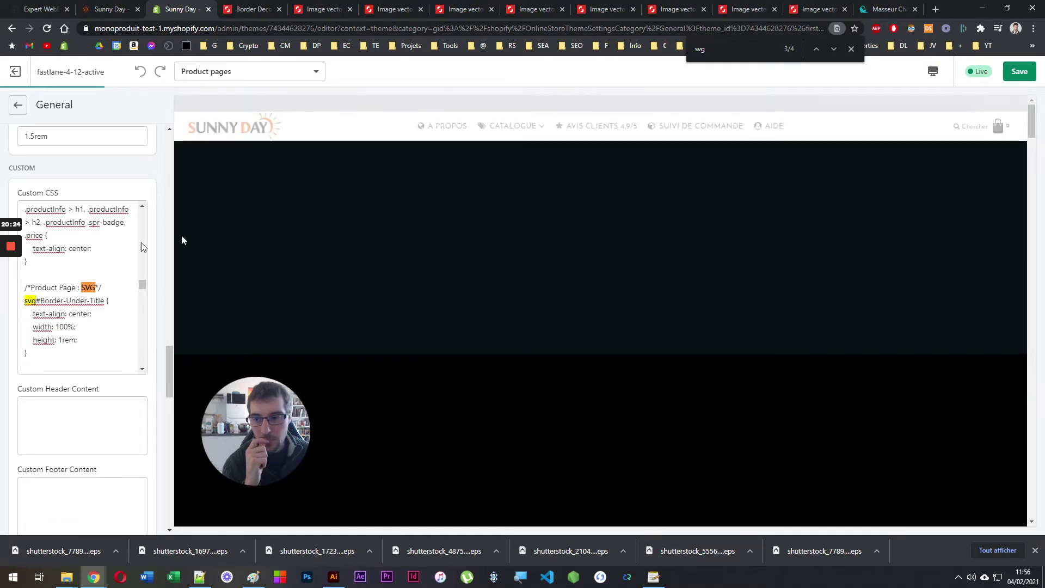
{"action": "scroll", "coordinate": [563, 273], "scroll_direction": "down", "scroll_amount": 10}
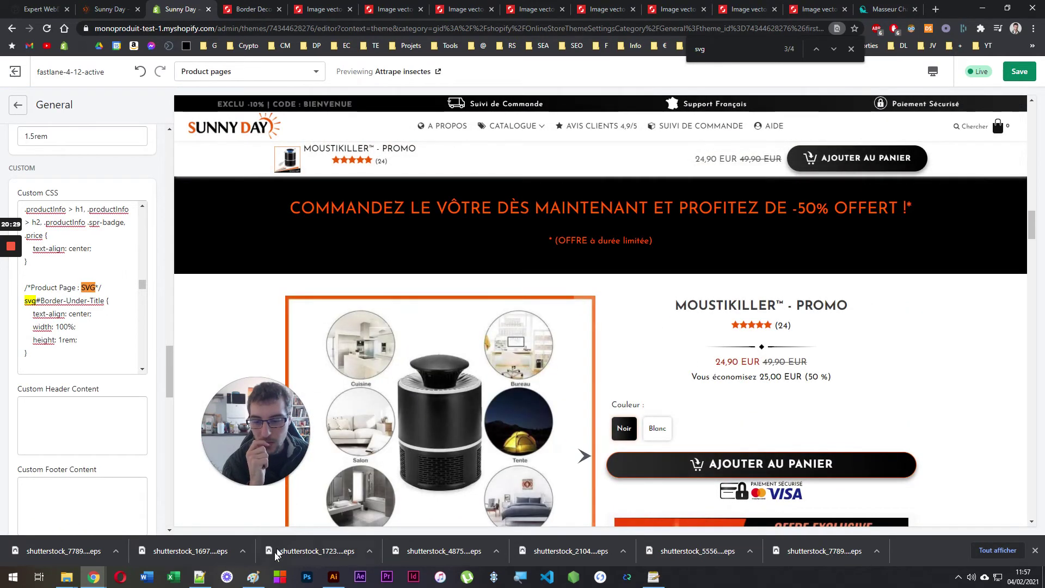
In Notepad++, extend the svg#Border-Under-Title comment to read "Accueil & Product Page : SVG sous Title"
{"action": "left_click", "coordinate": [199, 576]}
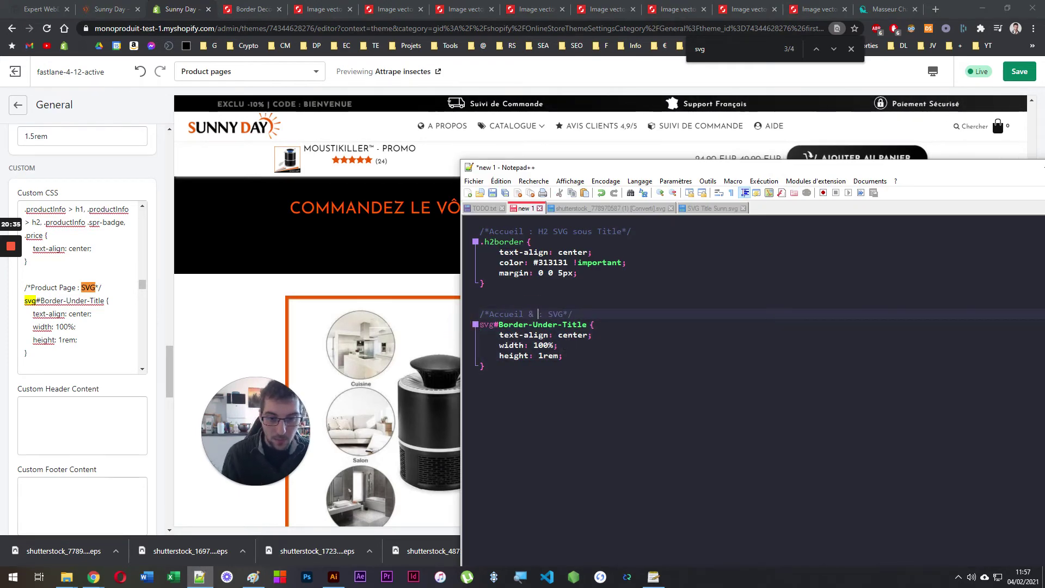
{"action": "type", "text": "Product Page"}
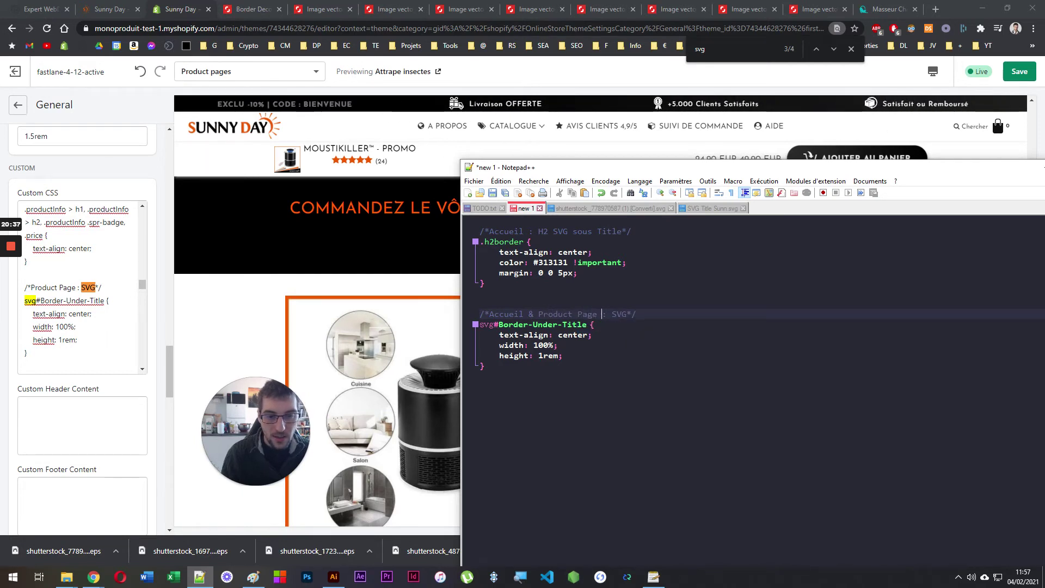
{"action": "type", "text": " : SVG so"}
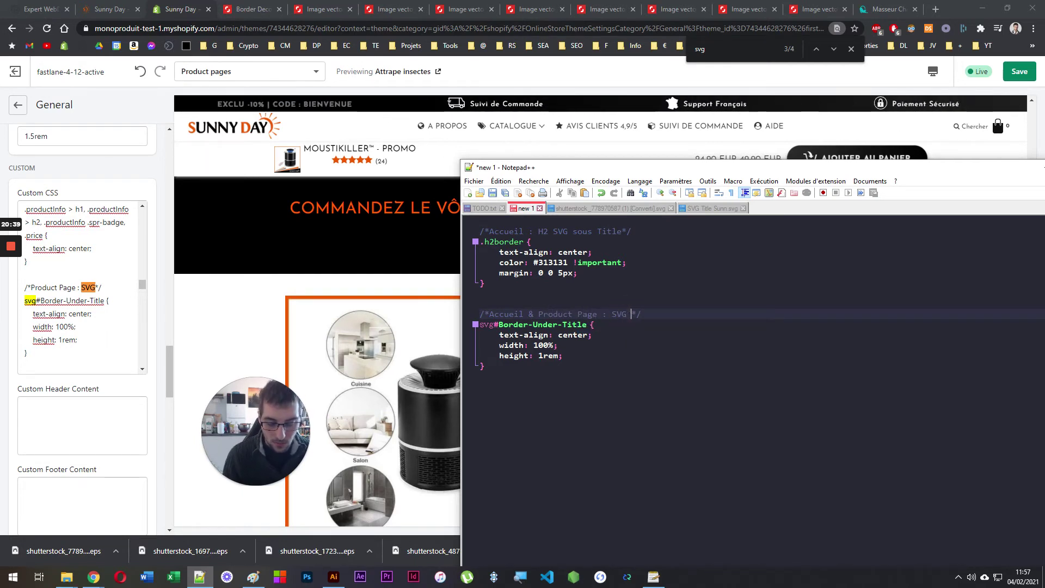
{"action": "type", "text": "us Title"}
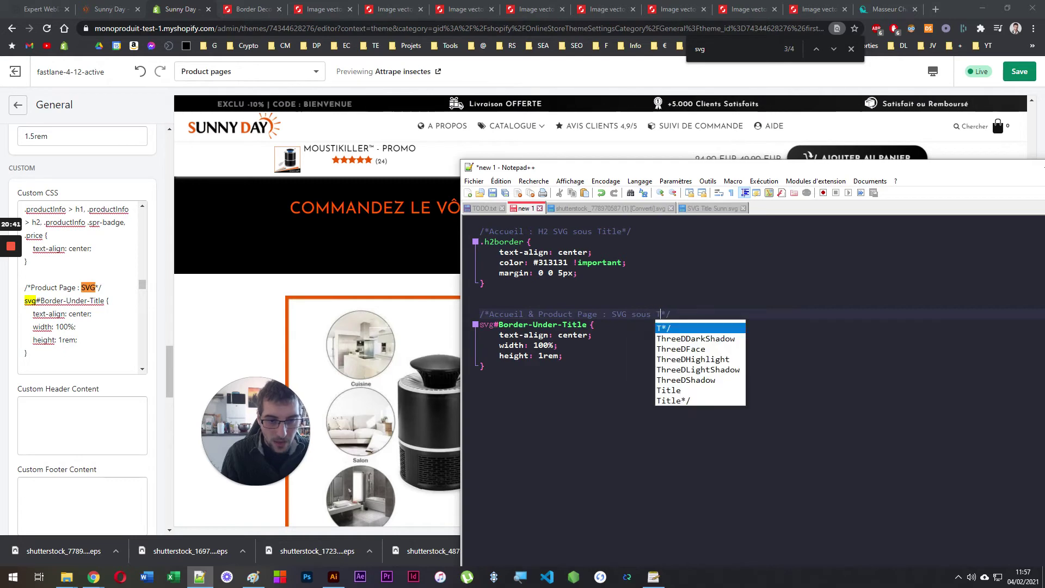
{"action": "key", "text": "Escape"}
{"action": "key", "text": "Up"}
{"action": "key", "text": "Up"}
{"action": "key", "text": "Up"}
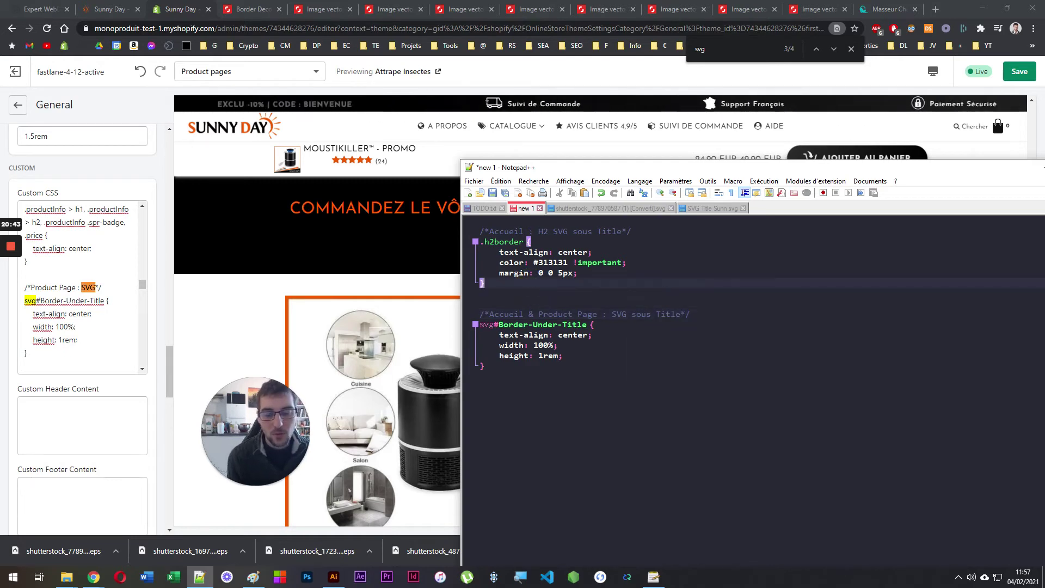
Copy the .h2border selector from the notes, return the theme preview to the home page, and find that selector in the Custom CSS
{"action": "scroll", "coordinate": [228, 317], "scroll_direction": "down", "scroll_amount": 3}
{"action": "left_click", "coordinate": [228, 317]}
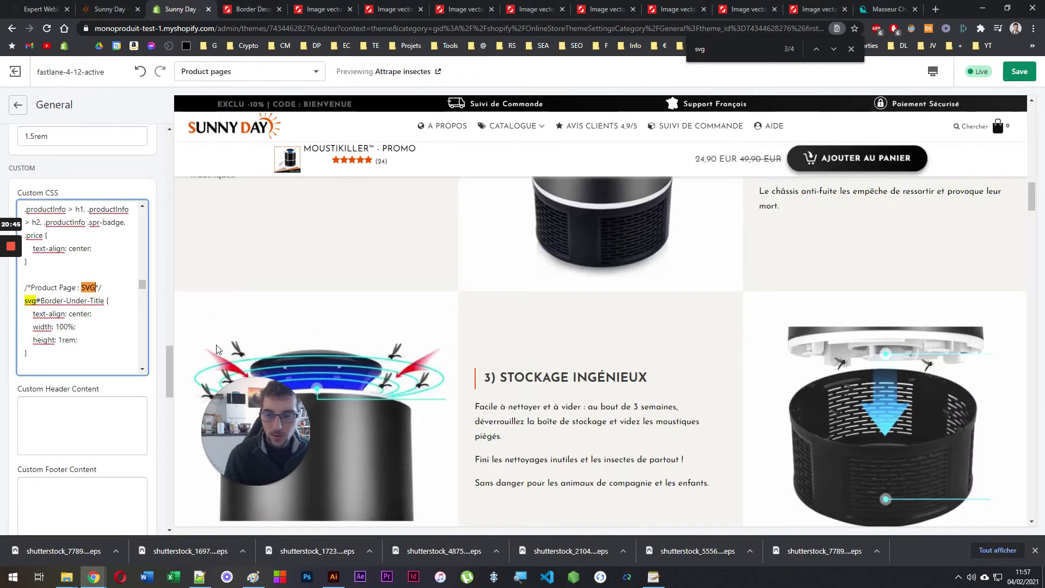
{"action": "left_click", "coordinate": [199, 576]}
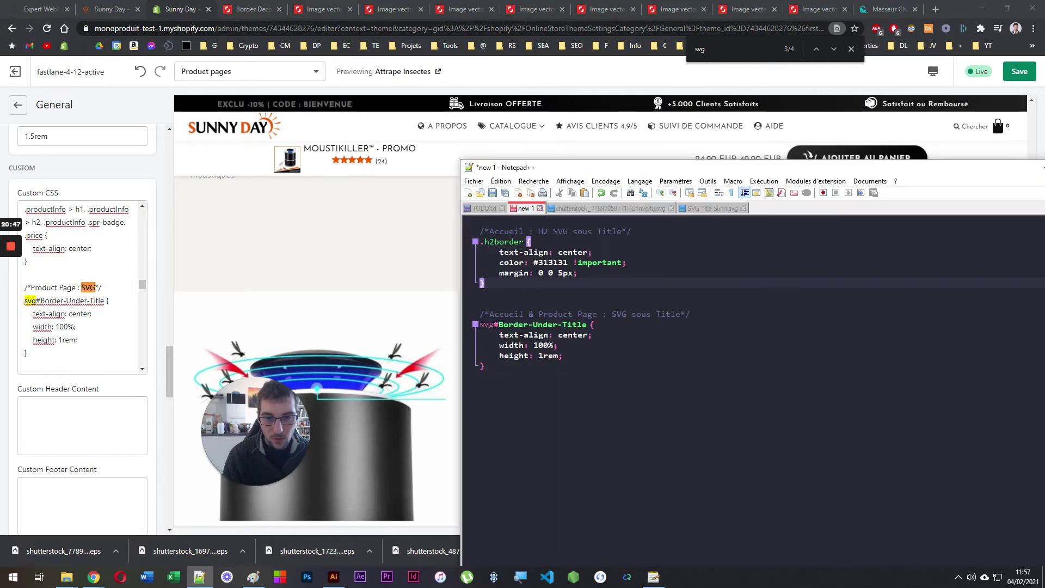
{"action": "key", "text": "Up"}
{"action": "key", "text": "Up"}
{"action": "key", "text": "Up"}
{"action": "key", "text": "Up"}
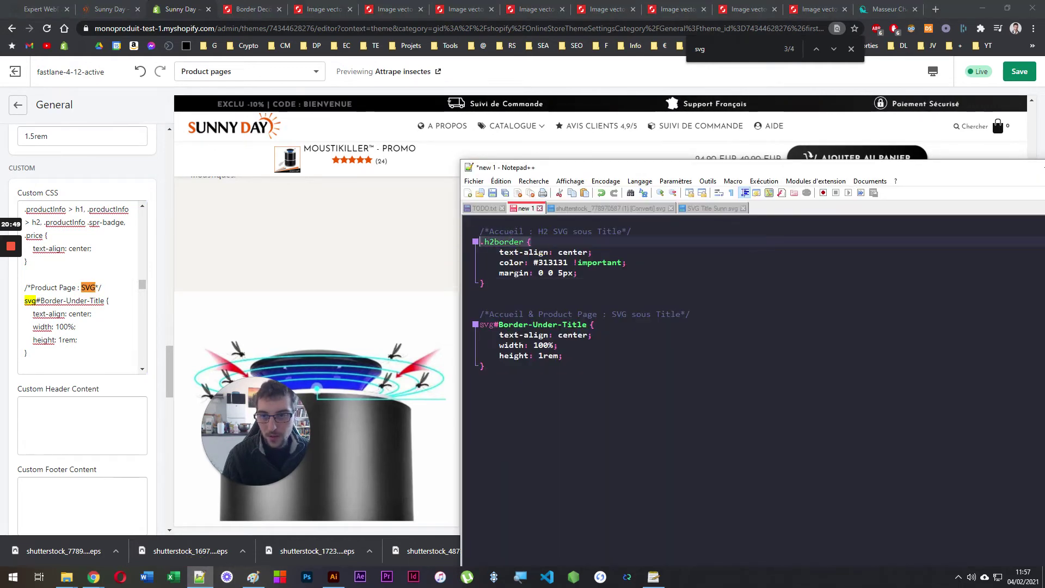
{"action": "left_click", "coordinate": [232, 128]}
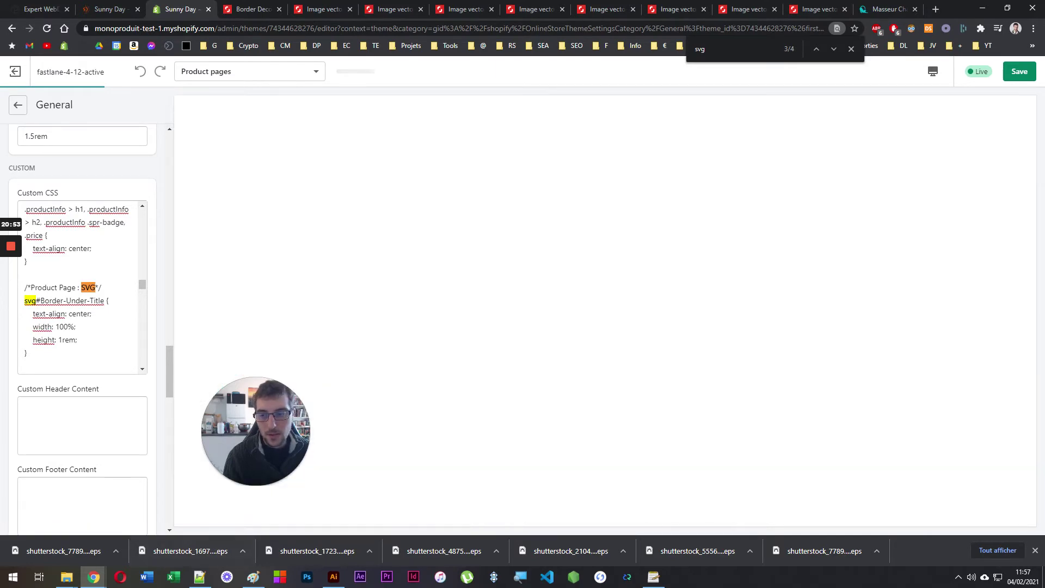
{"action": "left_click", "coordinate": [113, 271]}
{"action": "key", "text": "ctrl+f"}
{"action": "type", "text": ".h2border"}
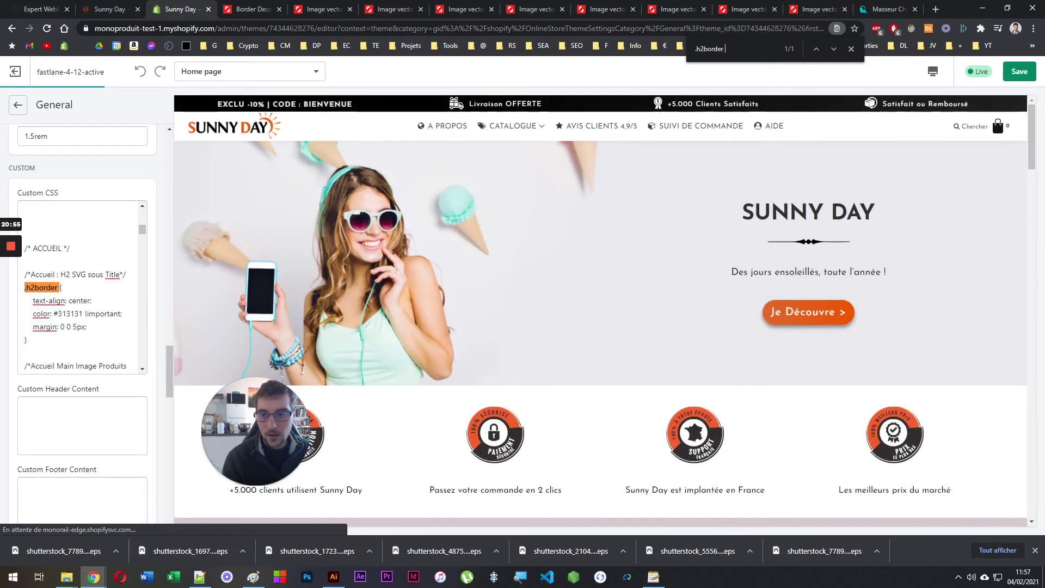
Comment out the whole .h2border rule in the Custom CSS with /* and */
{"action": "left_click", "coordinate": [43, 287]}
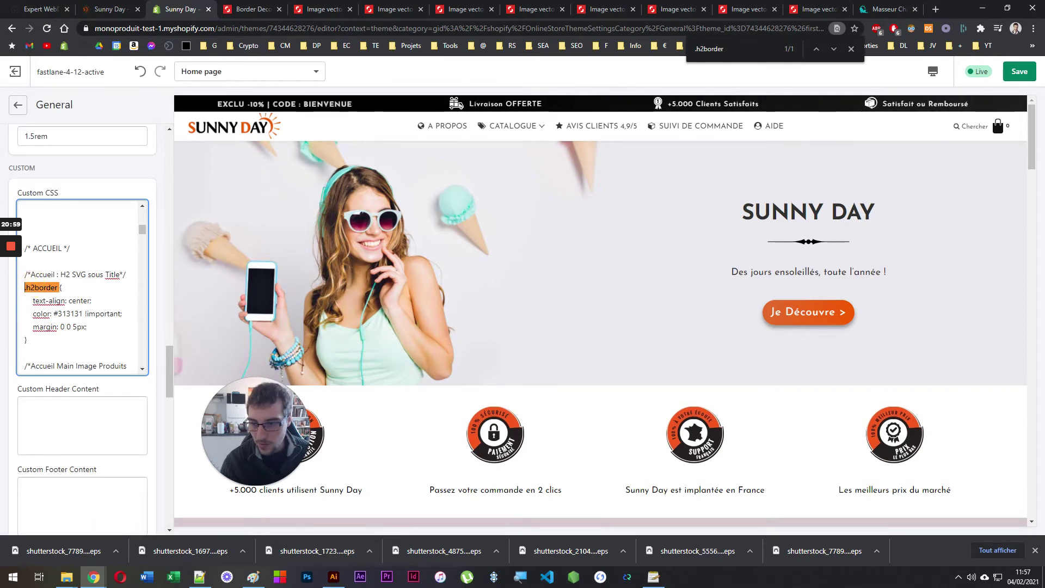
{"action": "left_click", "coordinate": [26, 340]}
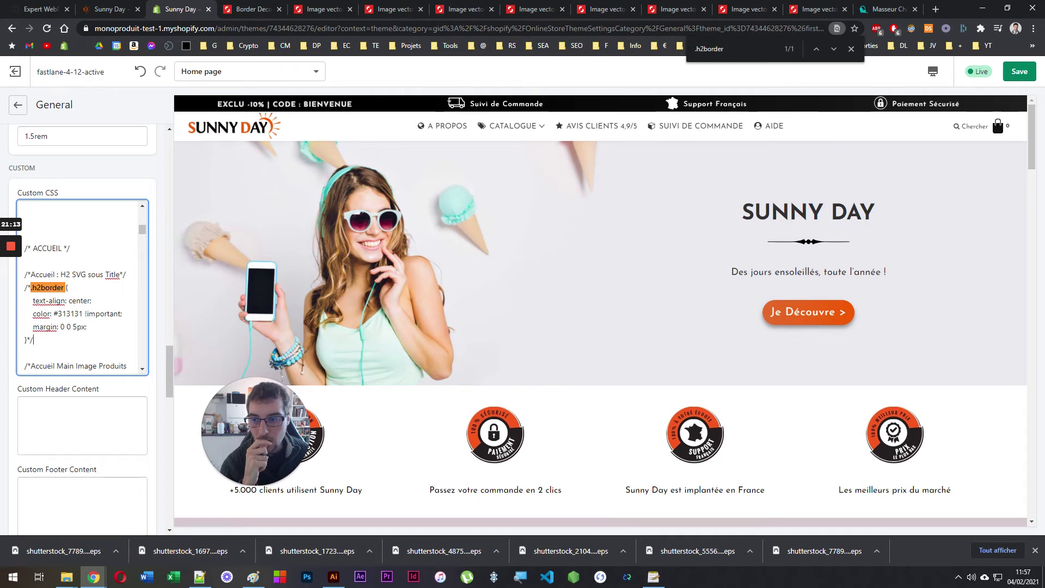
Examine the .h2border text-align, color and margin declarations against the section titles and dividers in the home page preview
{"action": "left_click", "coordinate": [66, 287]}
{"action": "left_click_drag", "start_coordinate": [66, 287], "coordinate": [91, 301]}
{"action": "double_click", "coordinate": [71, 314]}
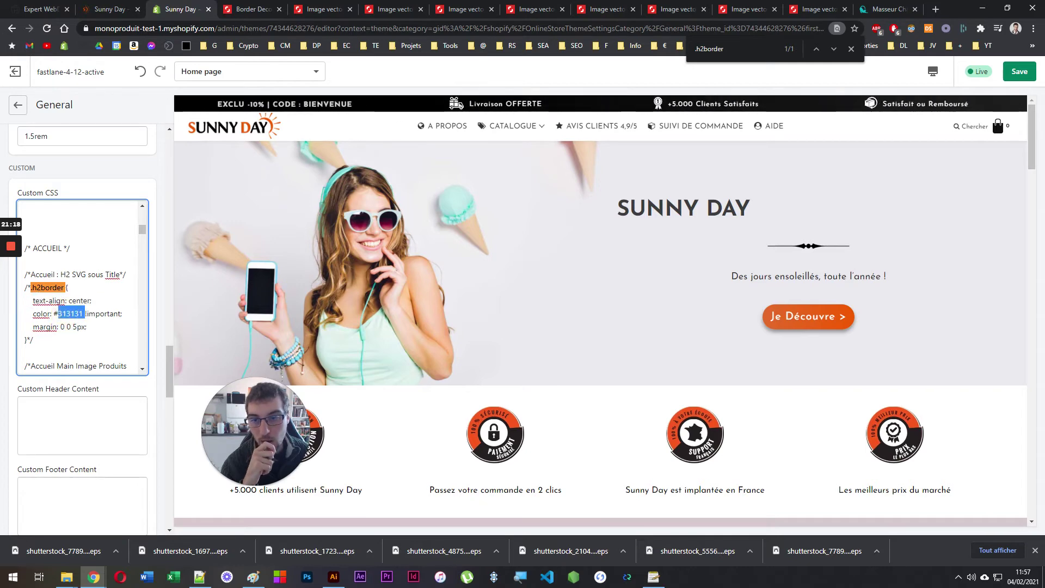
{"action": "scroll", "coordinate": [451, 279], "scroll_direction": "down", "scroll_amount": 4}
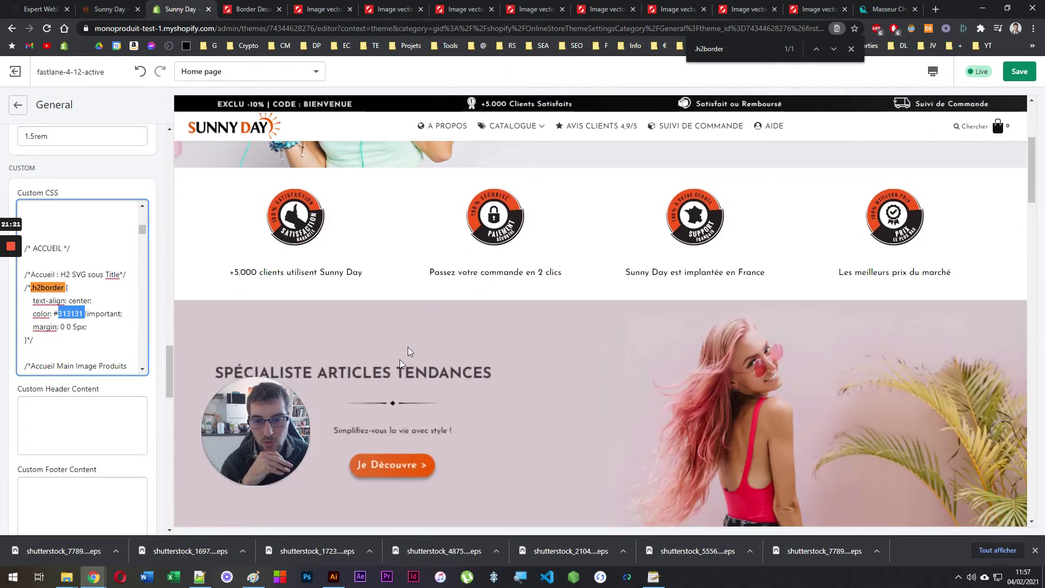
{"action": "scroll", "coordinate": [500, 287], "scroll_direction": "up", "scroll_amount": 4}
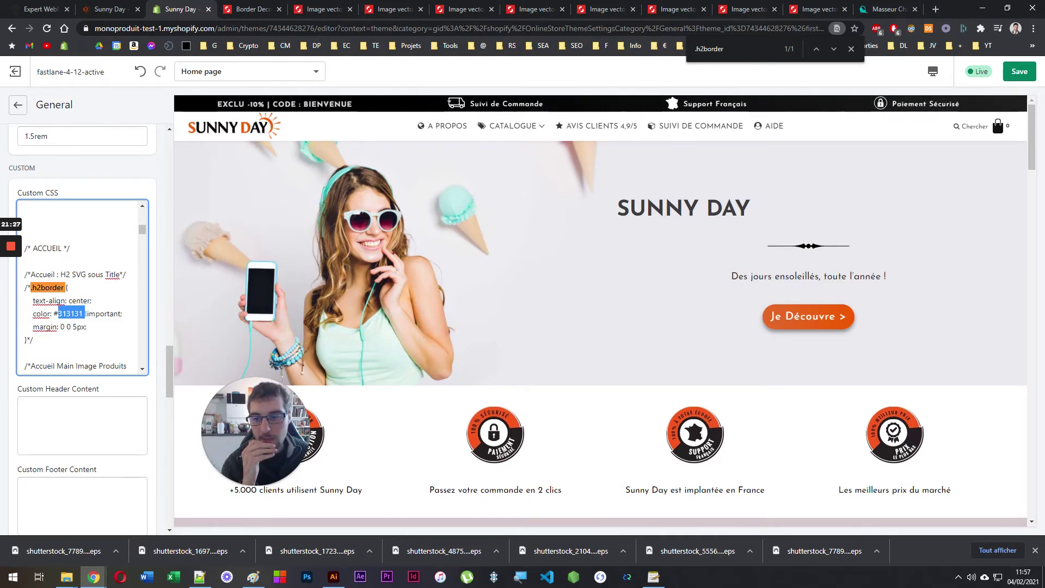
{"action": "double_click", "coordinate": [62, 327]}
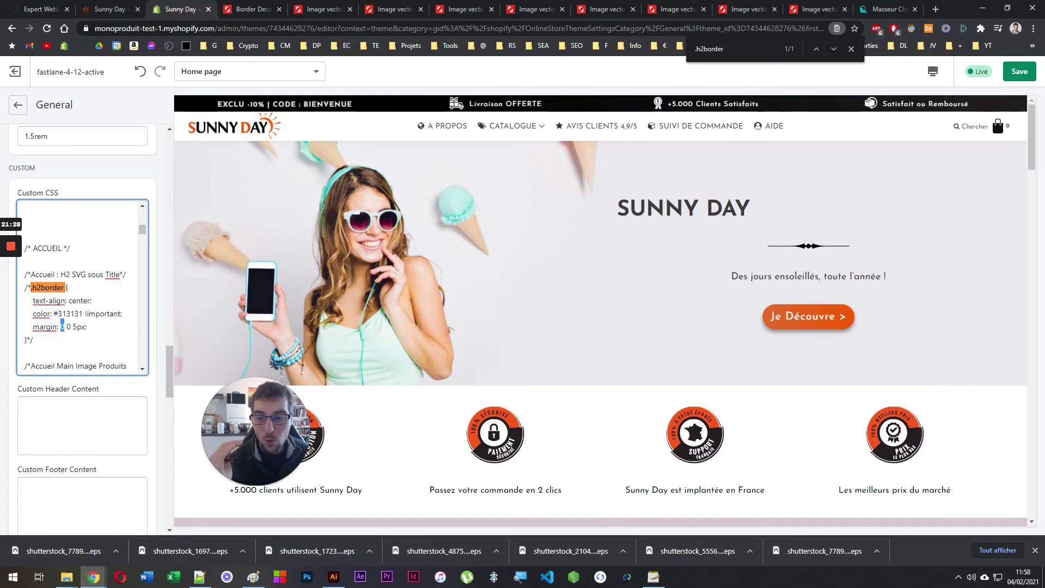
{"action": "left_click_drag", "start_coordinate": [73, 326], "coordinate": [78, 327]}
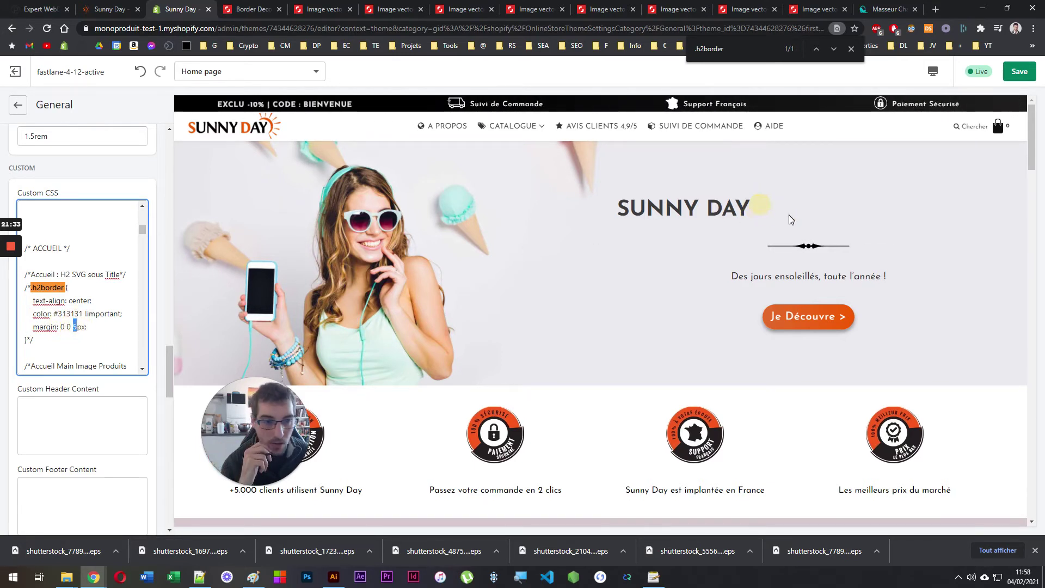
{"action": "scroll", "coordinate": [789, 261], "scroll_direction": "down", "scroll_amount": 9}
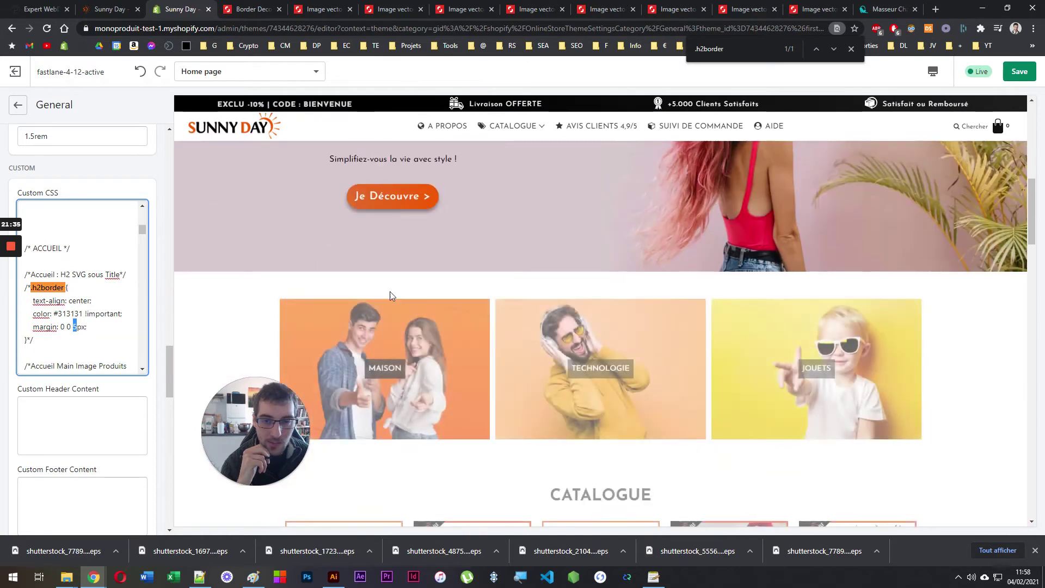
{"action": "scroll", "coordinate": [386, 289], "scroll_direction": "up", "scroll_amount": 3}
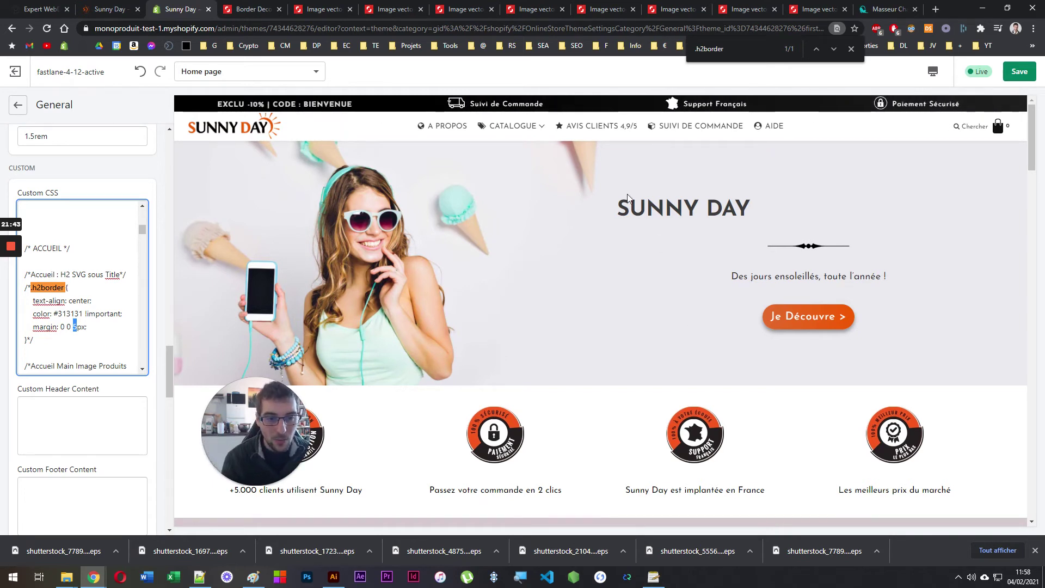
Remove the /* and */ comment marks around the .h2border rule in the Custom CSS
{"action": "left_click", "coordinate": [30, 287]}
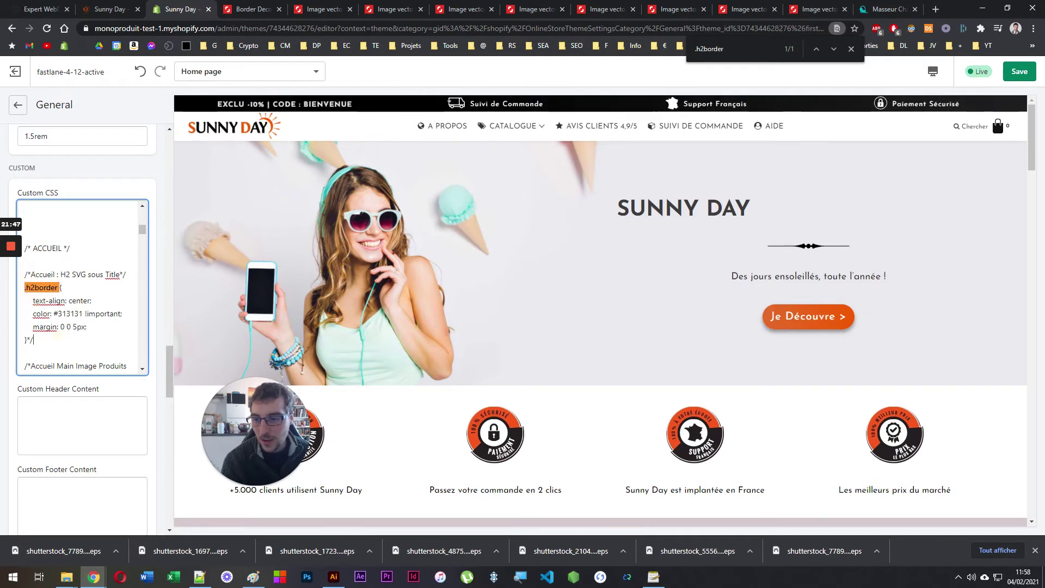
{"action": "key", "text": "BackSpace"}
{"action": "key", "text": "BackSpace"}
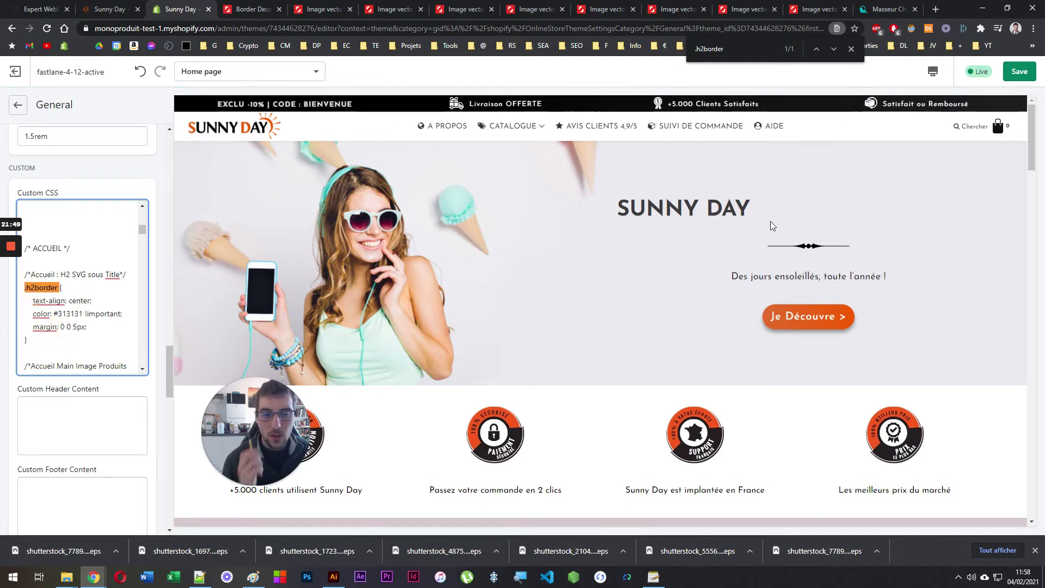
Examine the complete .h2border rule in the Custom CSS, including its color code and bottom margin value
{"action": "key", "text": "shift+Up"}
{"action": "key", "text": "shift+Up"}
{"action": "key", "text": "shift+Up"}
{"action": "key", "text": "shift+Up"}
{"action": "key", "text": "shift+Up"}
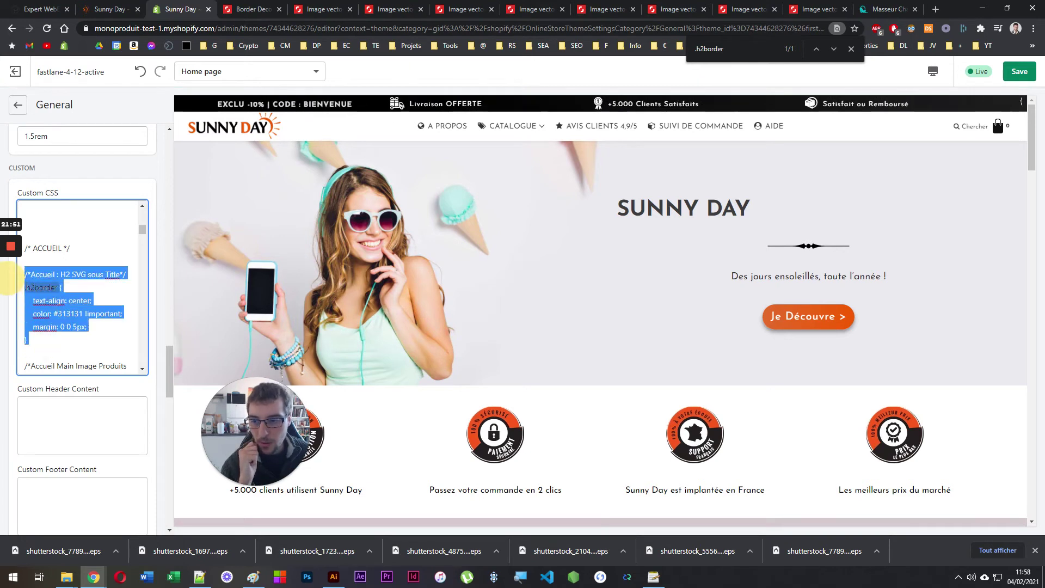
{"action": "key", "text": "Right"}
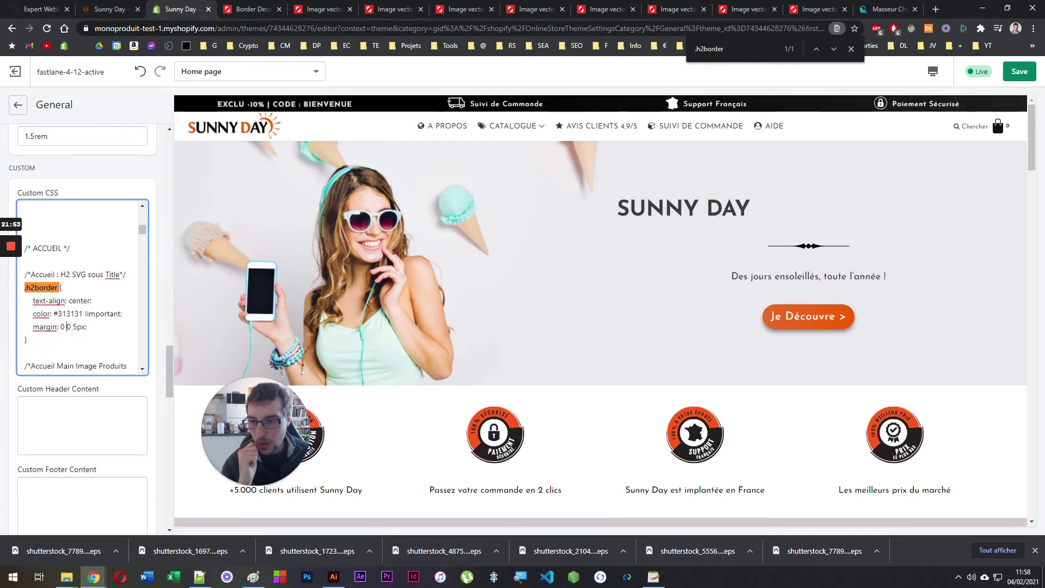
{"action": "double_click", "coordinate": [71, 314]}
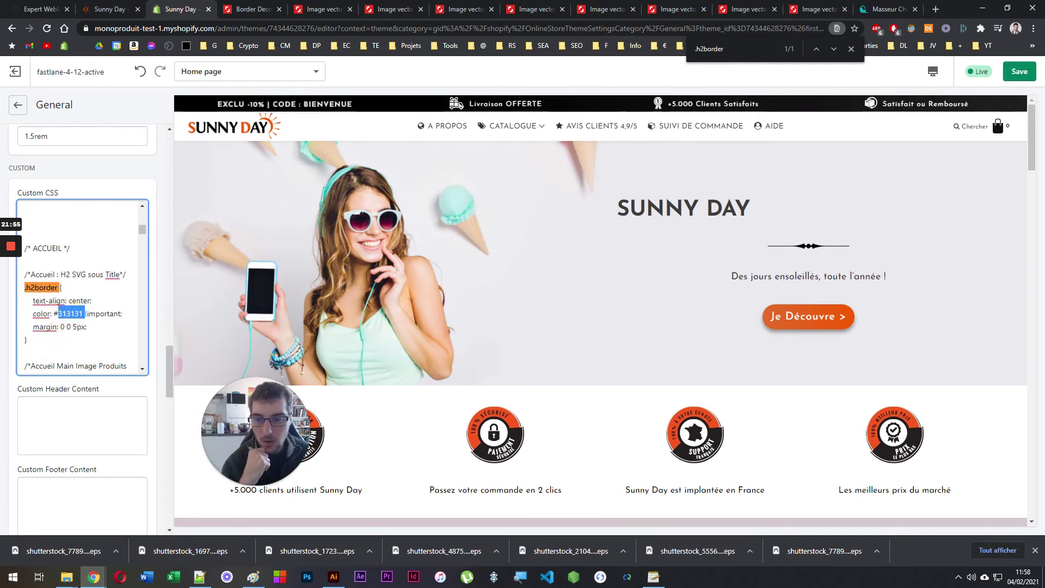
{"action": "left_click", "coordinate": [72, 333]}
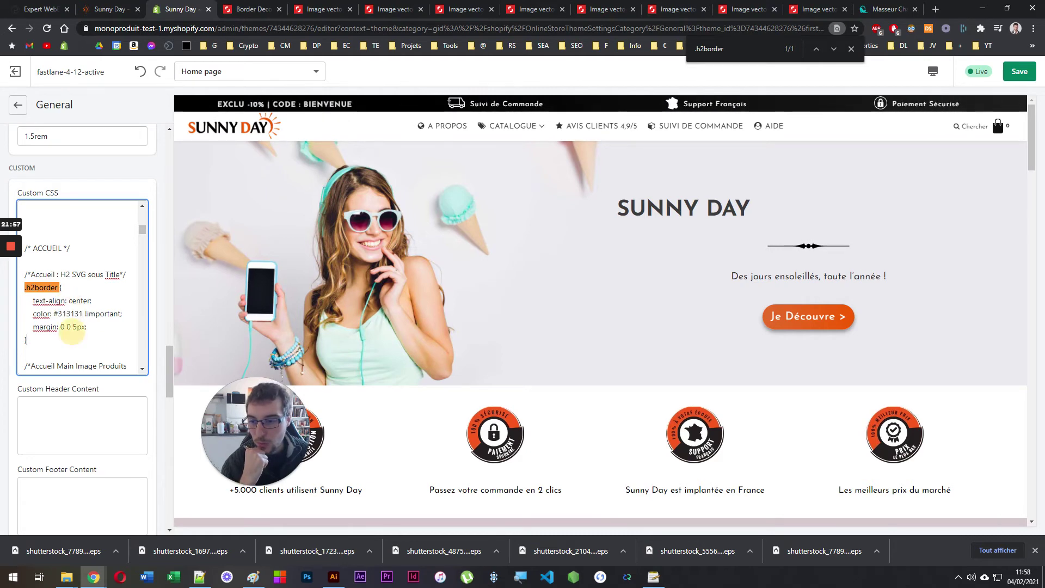
{"action": "left_click", "coordinate": [76, 327]}
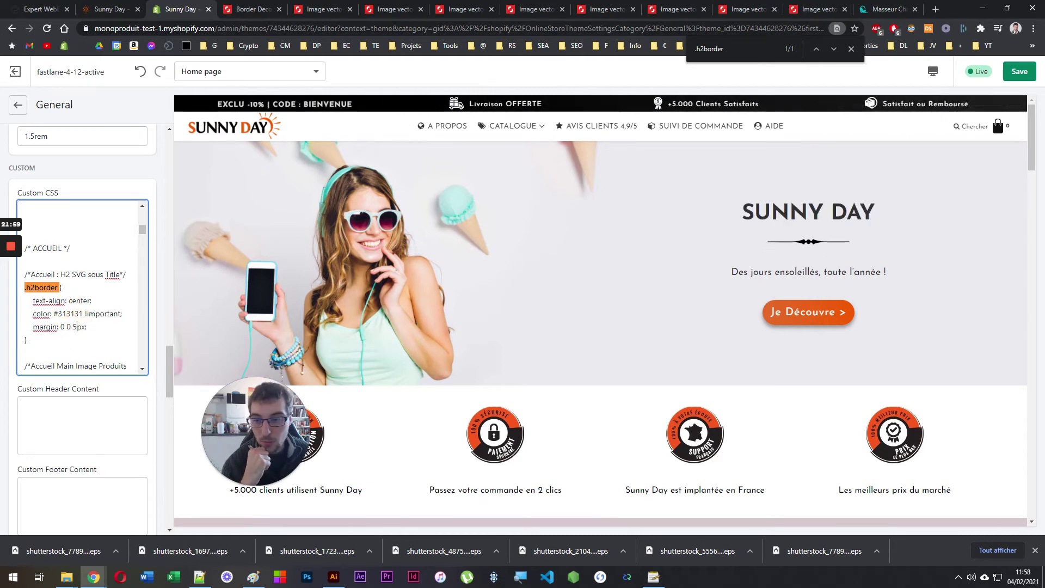
Compare the title dividers on toutchapinou.com and sunny-day.fr, and review the .h2border and svg#Border-Under-Title rules in the Notepad++ notes
{"action": "left_click", "coordinate": [873, 7]}
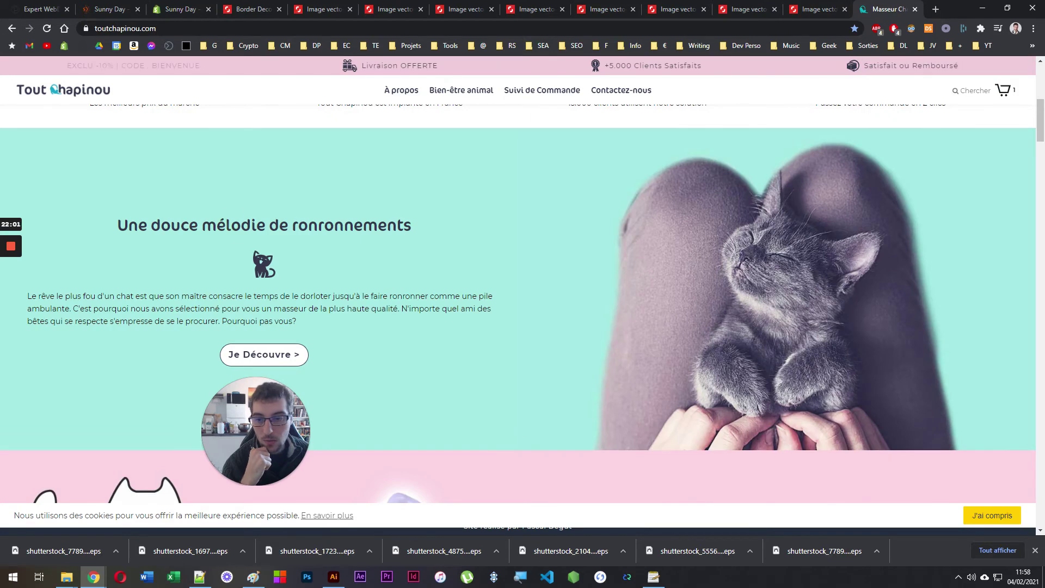
{"action": "left_click_drag", "start_coordinate": [385, 260], "coordinate": [229, 263]}
{"action": "left_click", "coordinate": [230, 263]}
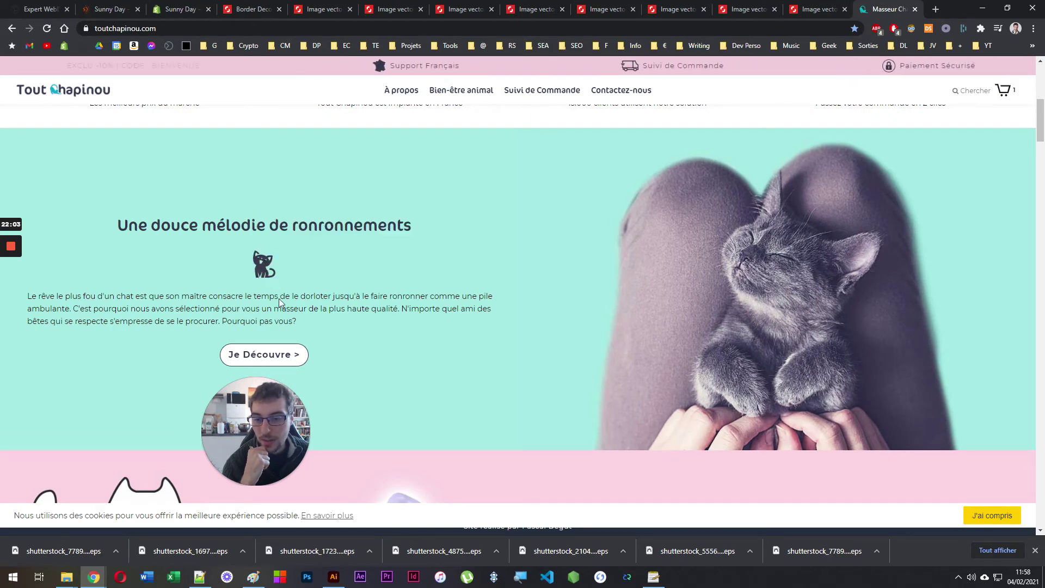
{"action": "left_click", "coordinate": [143, 10]}
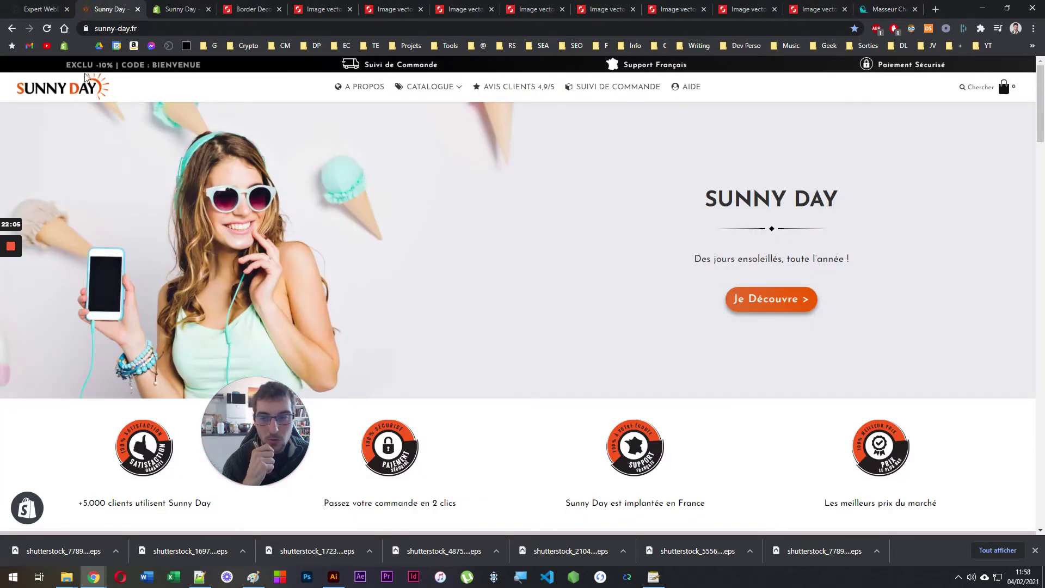
{"action": "left_click", "coordinate": [192, 10]}
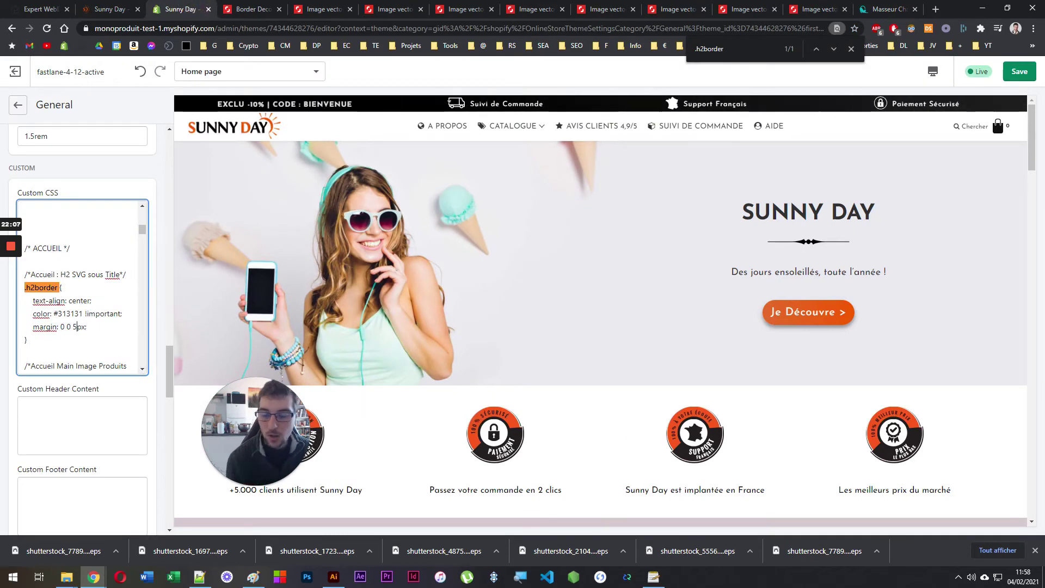
{"action": "left_click", "coordinate": [199, 576]}
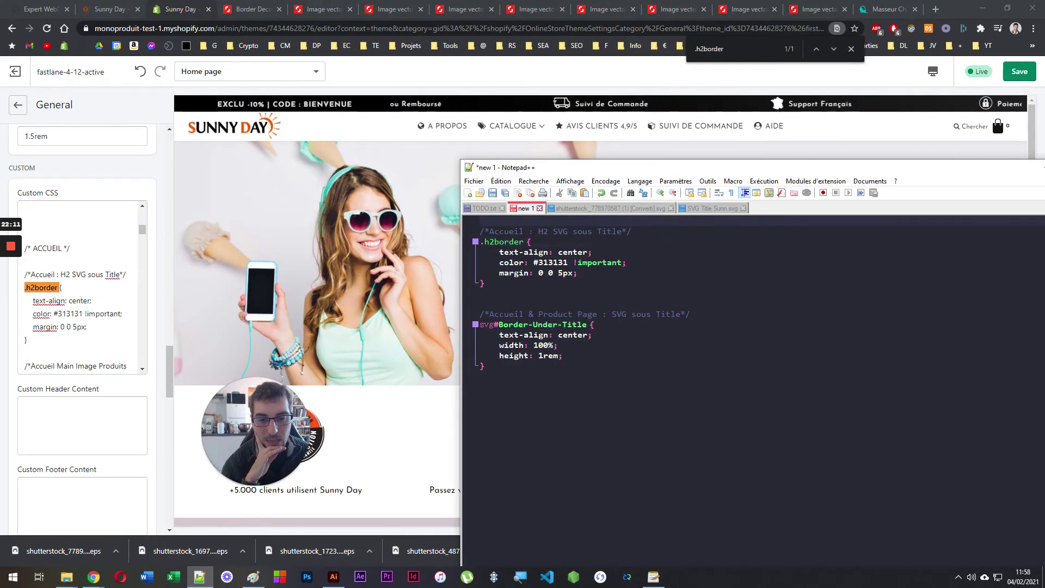
{"action": "left_click_drag", "start_coordinate": [522, 378], "coordinate": [450, 230]}
{"action": "left_click", "coordinate": [525, 373]}
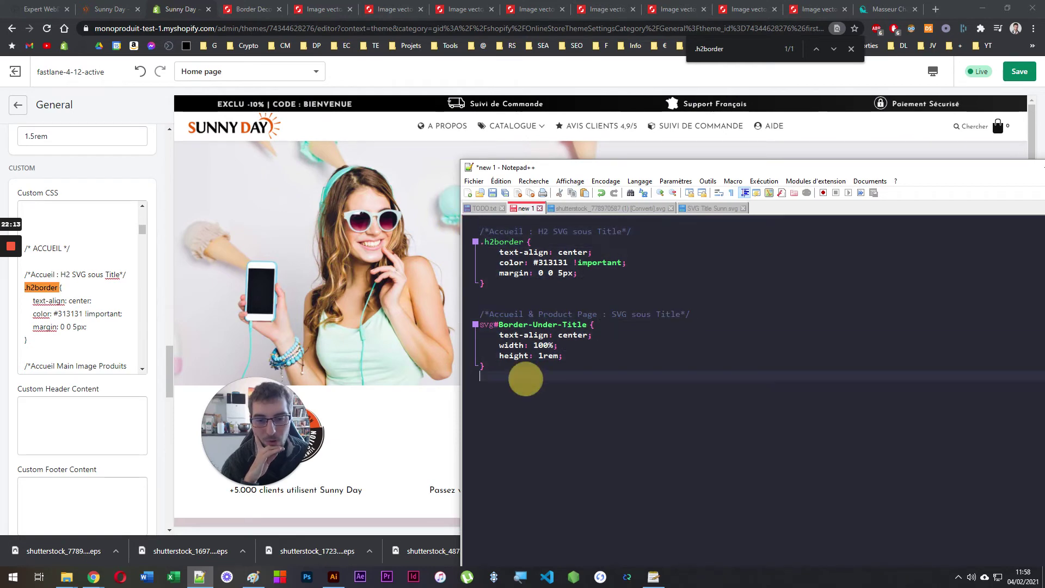
{"action": "left_click", "coordinate": [218, 163]}
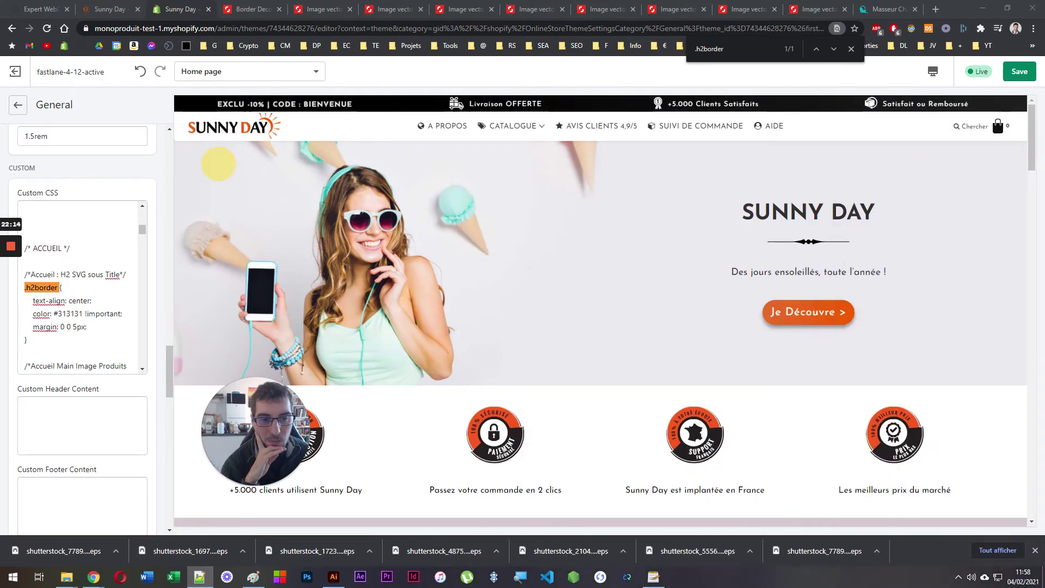
Leave the General theme settings and open the Html content block of the home page's Grid 50-50 #1 section
{"action": "left_click", "coordinate": [17, 108]}
{"action": "left_click", "coordinate": [16, 111]}
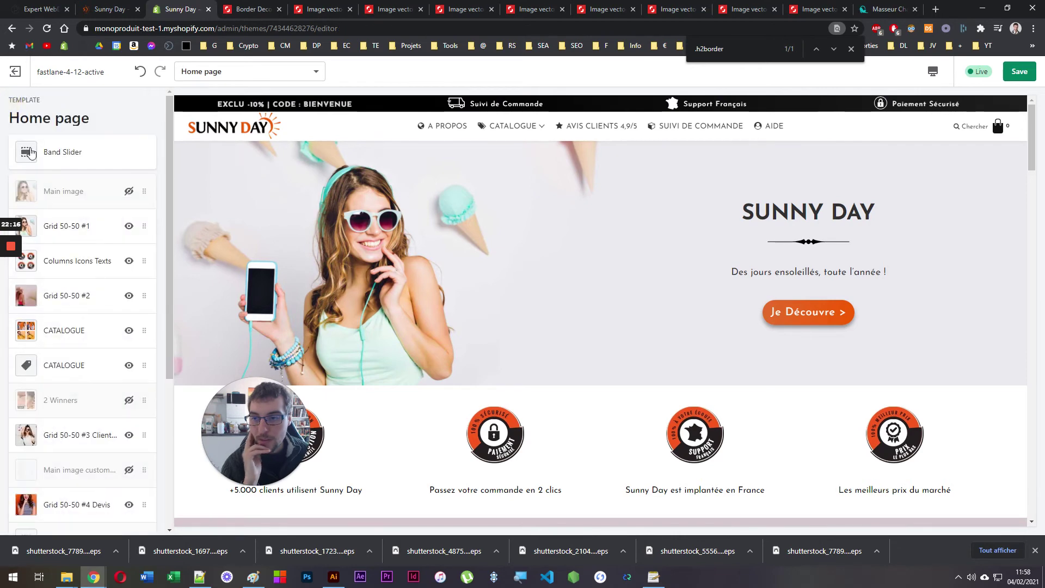
{"action": "left_click", "coordinate": [66, 228]}
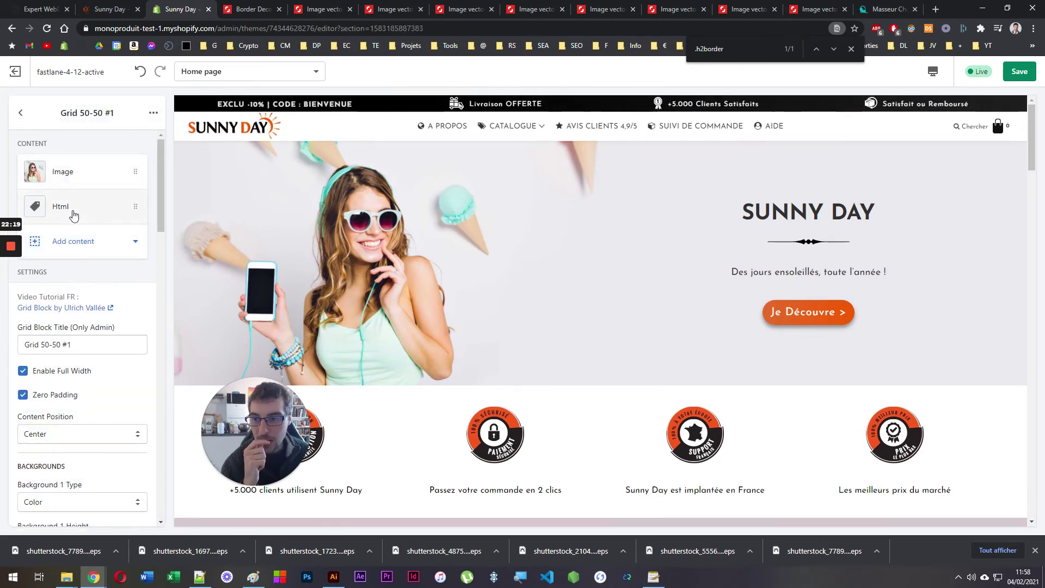
{"action": "left_click", "coordinate": [68, 205]}
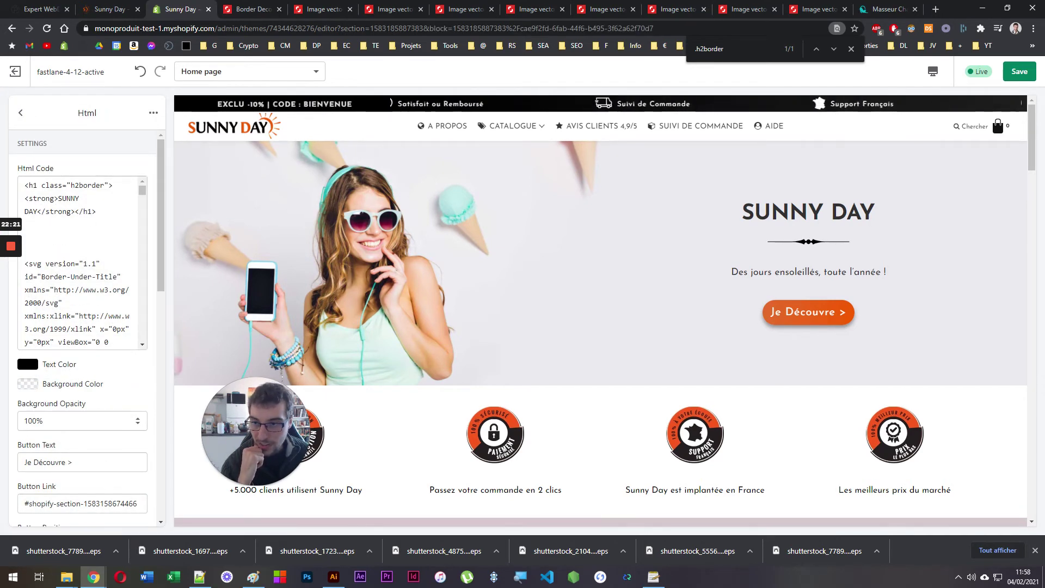
Try changing the h1 title's class to border in the Html code, and undo the edit
{"action": "left_click", "coordinate": [34, 185]}
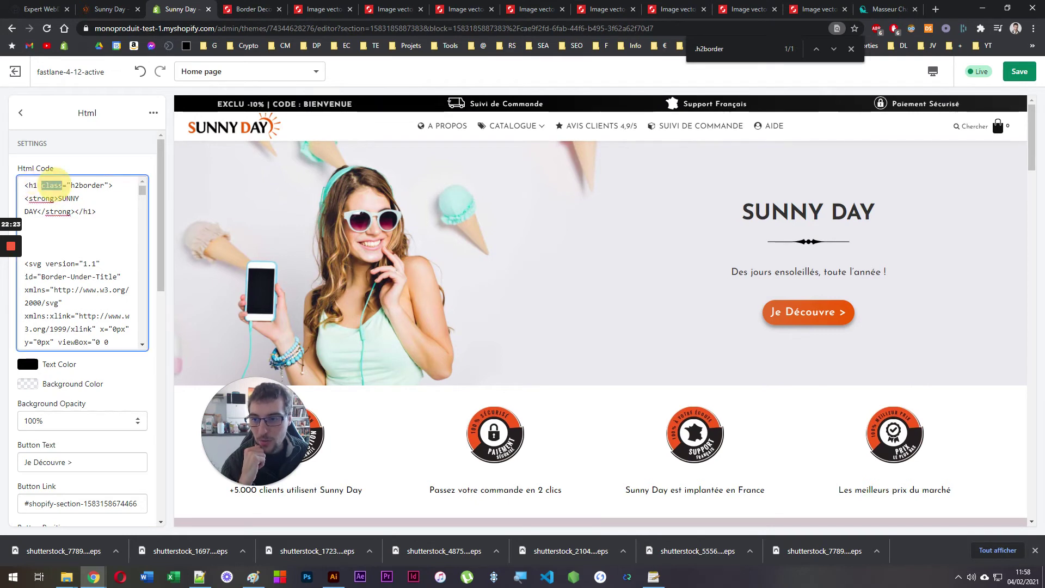
{"action": "mouse_move", "coordinate": [71, 185]}
{"action": "left_mouse_down"}
{"action": "mouse_move", "coordinate": [107, 185]}
{"action": "mouse_move", "coordinate": [71, 181]}
{"action": "left_mouse_up"}
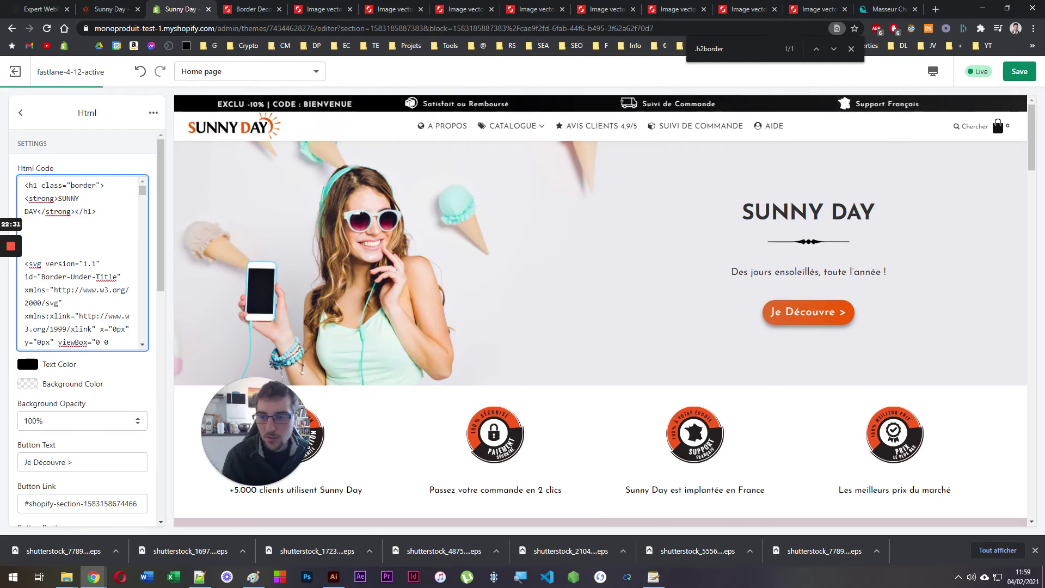
{"action": "key", "text": "ctrl+z"}
{"action": "key", "text": "ctrl+z"}
{"action": "key", "text": "ctrl+z"}
{"action": "key", "text": "ctrl+z"}
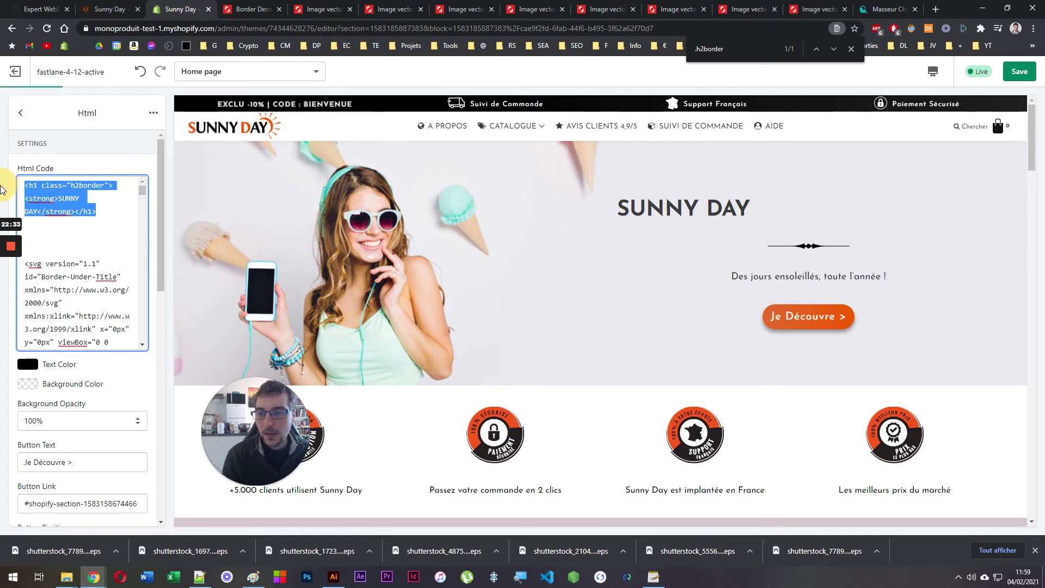
{"action": "key", "text": "ctrl+z"}
{"action": "key", "text": "ctrl+z"}
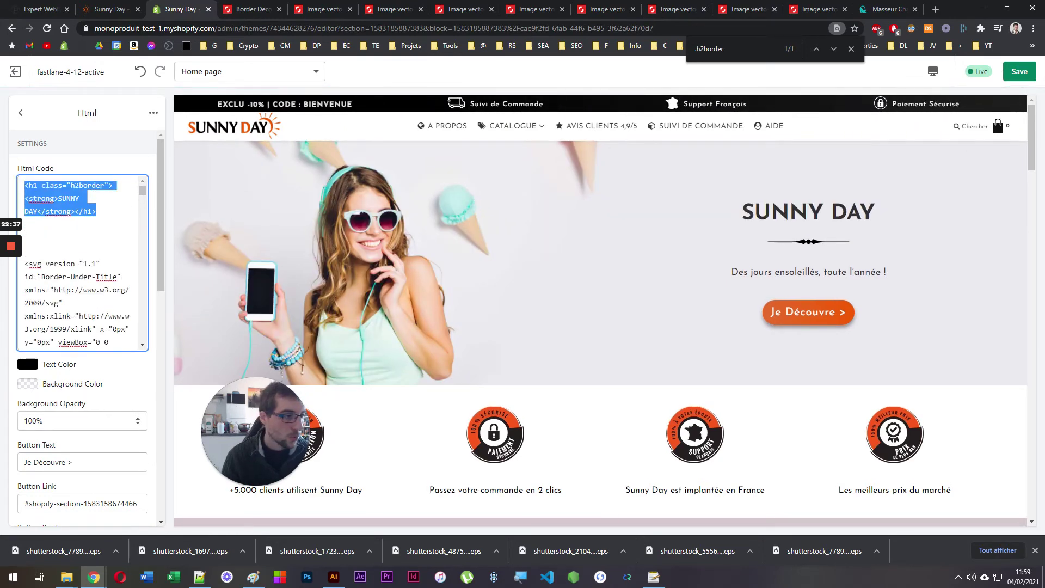
Switch to Notepad++ and add the SUNNY DAY h1 line with class h2border below the CSS rules in the notes
{"action": "key", "text": "alt+Tab"}
{"action": "left_click", "coordinate": [497, 278]}
{"action": "key", "text": "Return"}
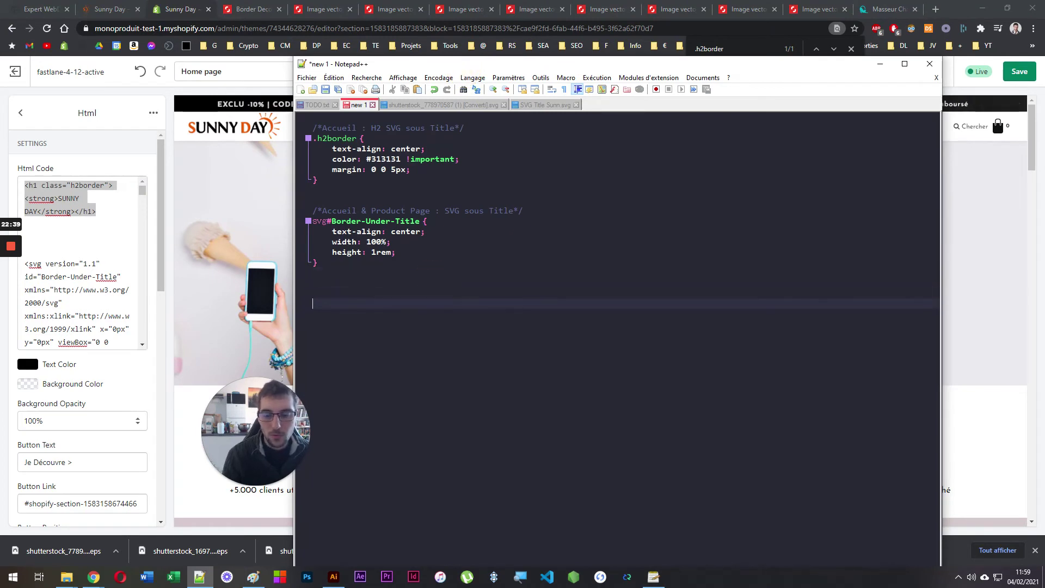
{"action": "type", "text": "<h1 class=\"h2border\"><strong>SUNNY DAY</strong></h1>"}
{"action": "key", "text": "Return"}
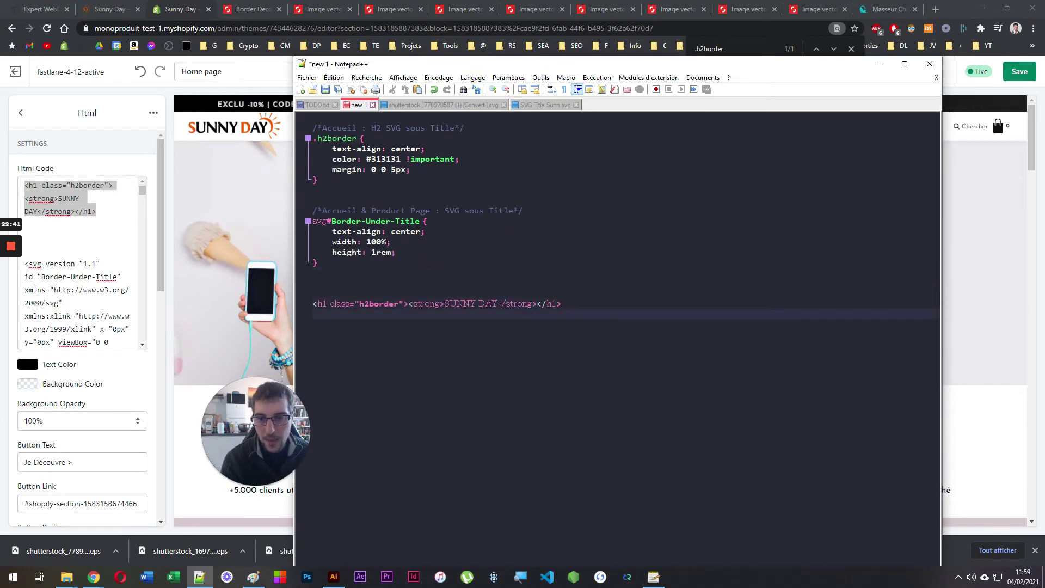
Move the SUNNY DAY h1 line from the CSS notes into a new document with its language set to HTML
{"action": "key", "text": "shift+Up"}
{"action": "key", "text": "ctrl+c"}
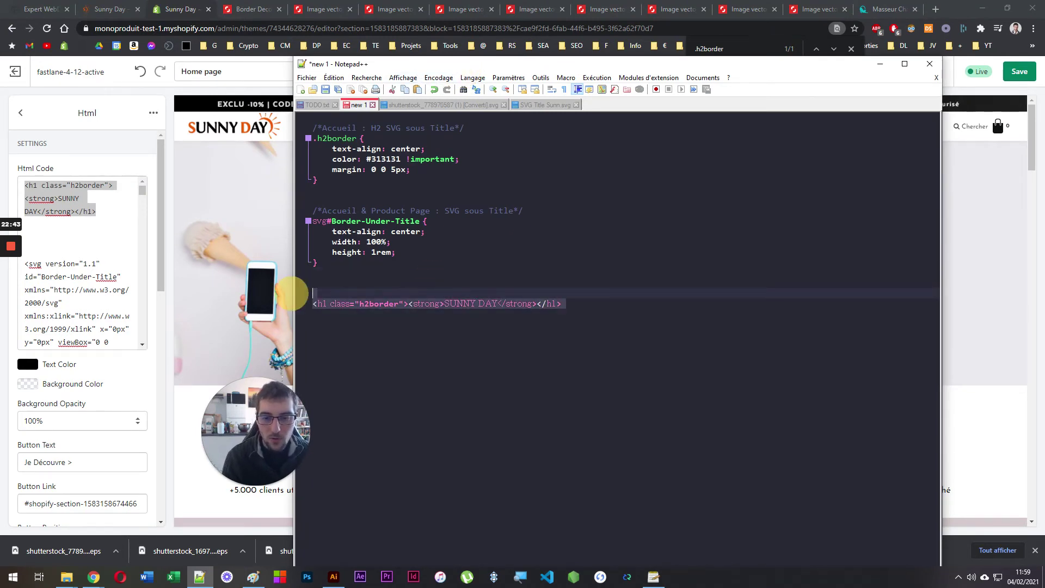
{"action": "key", "text": "BackSpace"}
{"action": "left_click", "coordinate": [300, 90]}
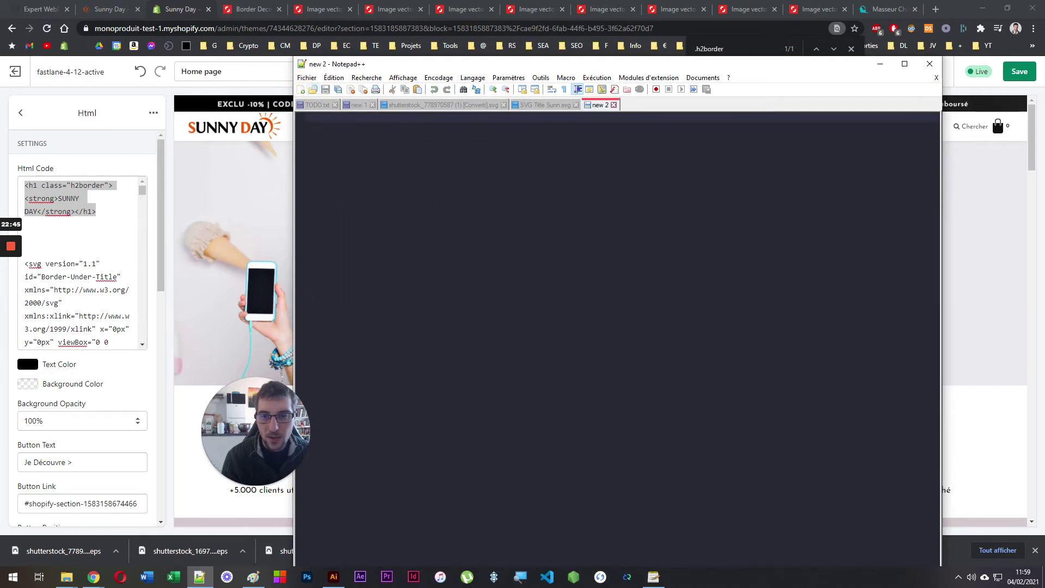
{"action": "left_click", "coordinate": [472, 77]}
{"action": "mouse_move", "coordinate": [511, 192]}
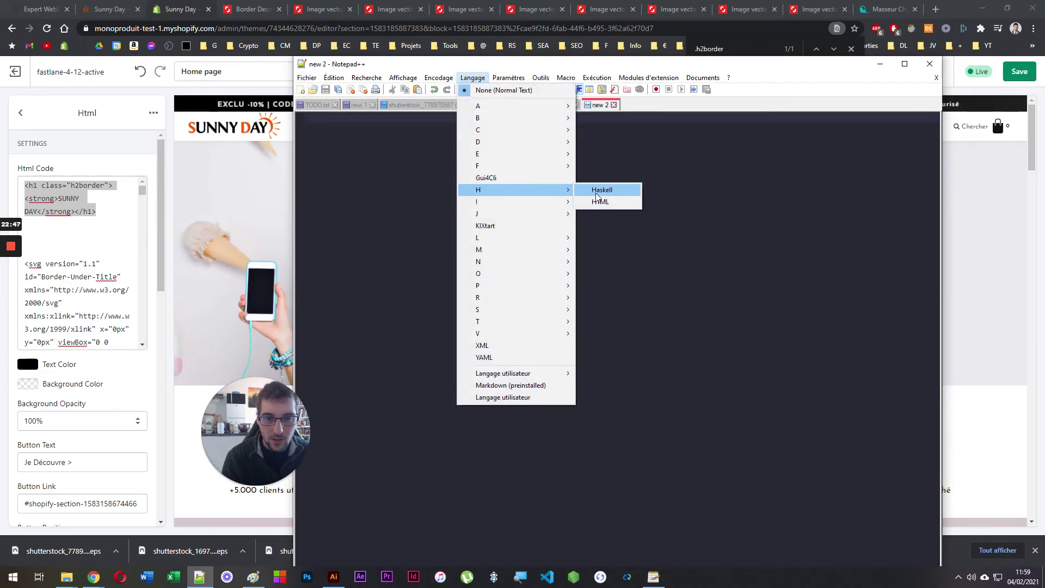
{"action": "left_click", "coordinate": [596, 201]}
{"action": "key", "text": "ctrl+v"}
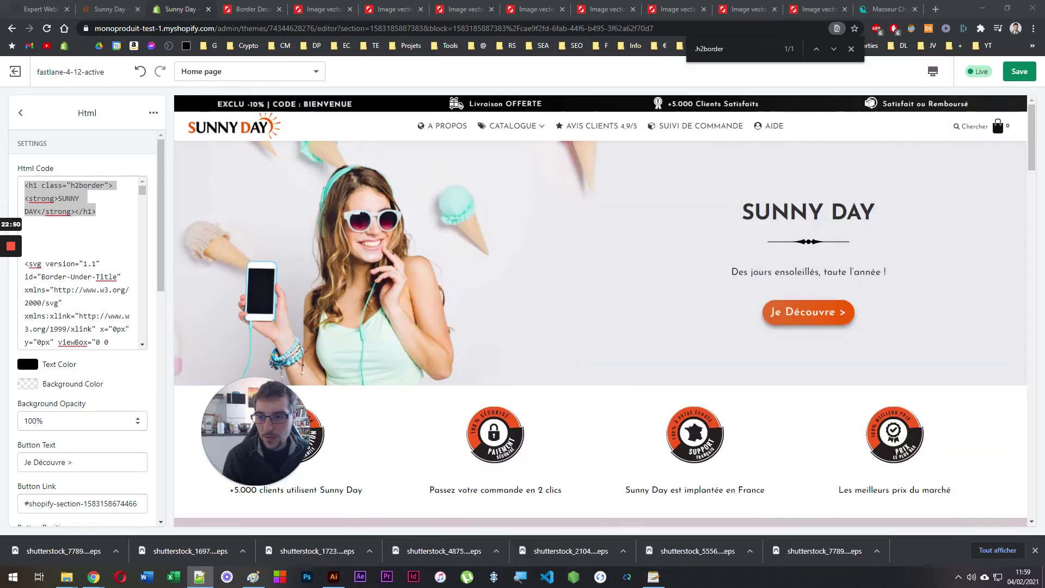
Copy the two br tags and the h4 tagline from the end of the section's Html code into the new HTML document, below the h1
{"action": "left_click", "coordinate": [29, 266]}
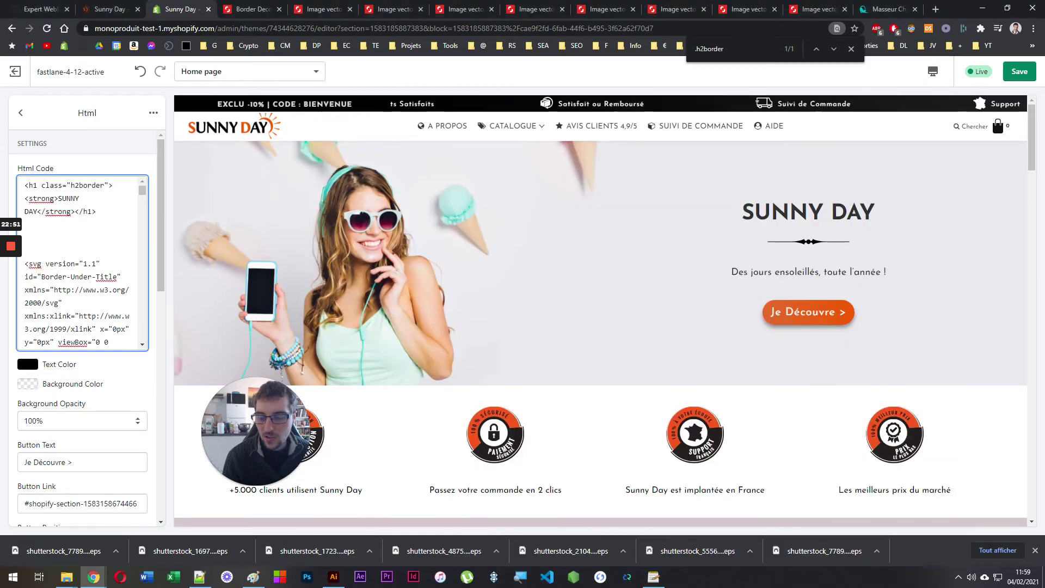
{"action": "left_click_drag", "start_coordinate": [144, 194], "coordinate": [149, 350]}
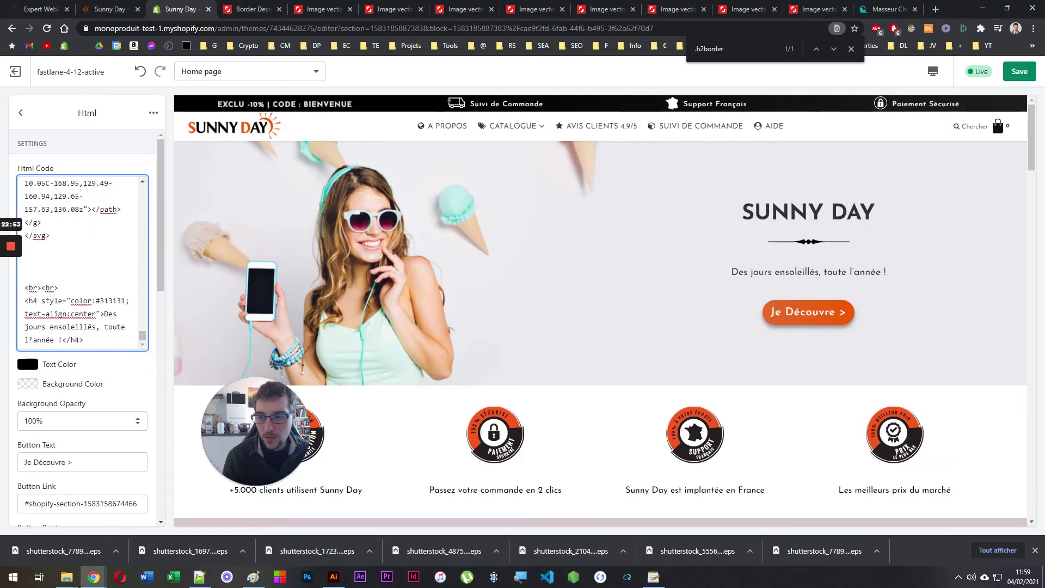
{"action": "left_click_drag", "start_coordinate": [85, 341], "coordinate": [25, 287]}
{"action": "key", "text": "ctrl+c"}
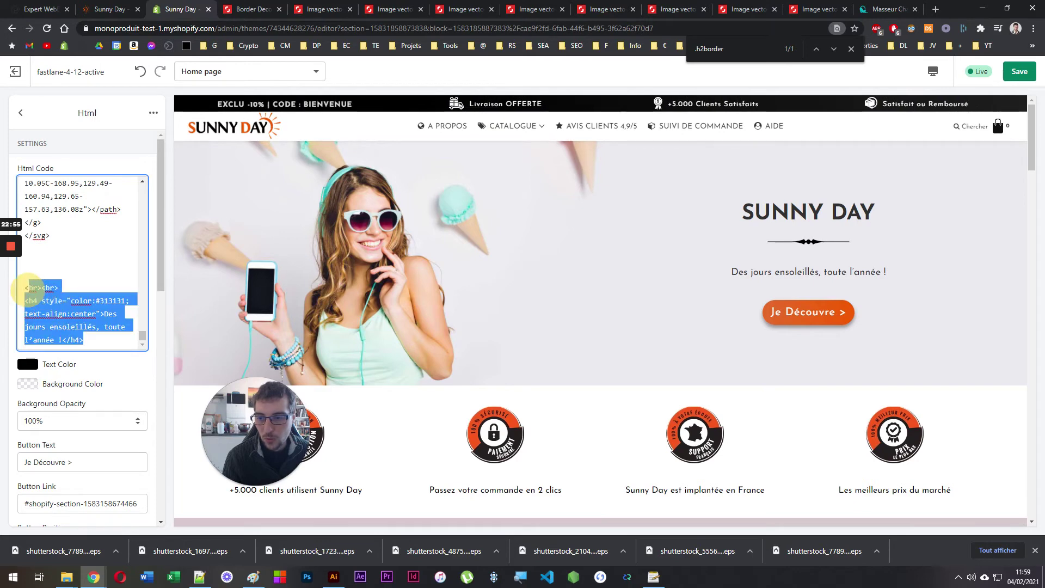
{"action": "left_click", "coordinate": [200, 576]}
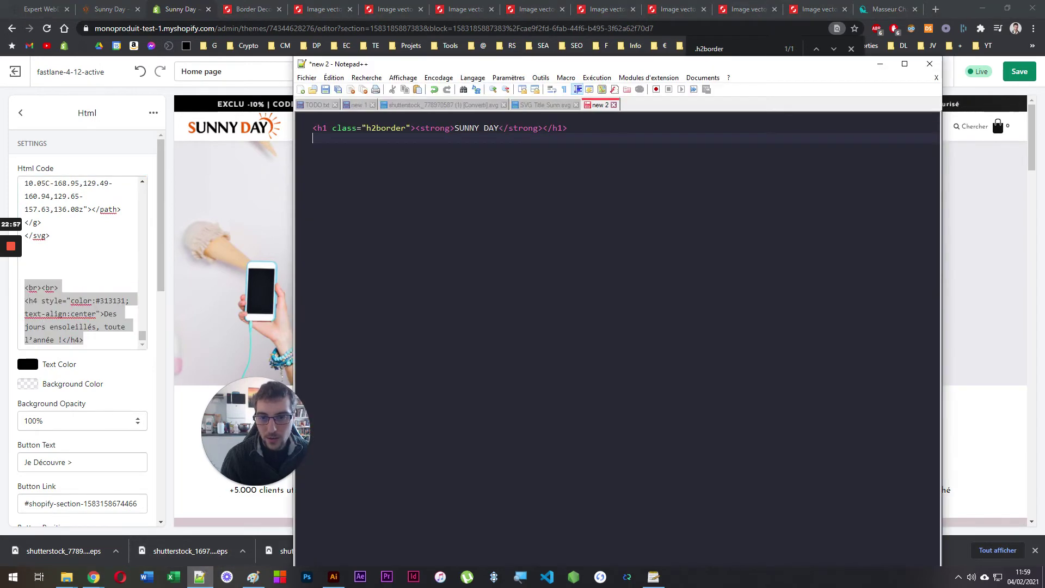
{"action": "key", "text": "Return"}
{"action": "key", "text": "Return"}
{"action": "key", "text": "ctrl+v"}
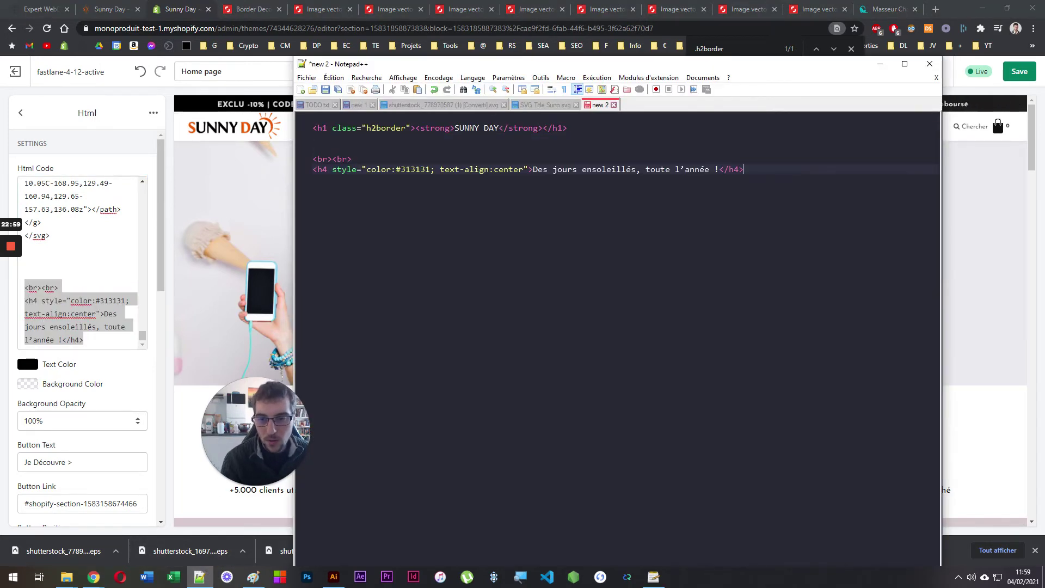
Change the tagline's opening and closing h4 tags to p in the HTML document
{"action": "left_click", "coordinate": [321, 169]}
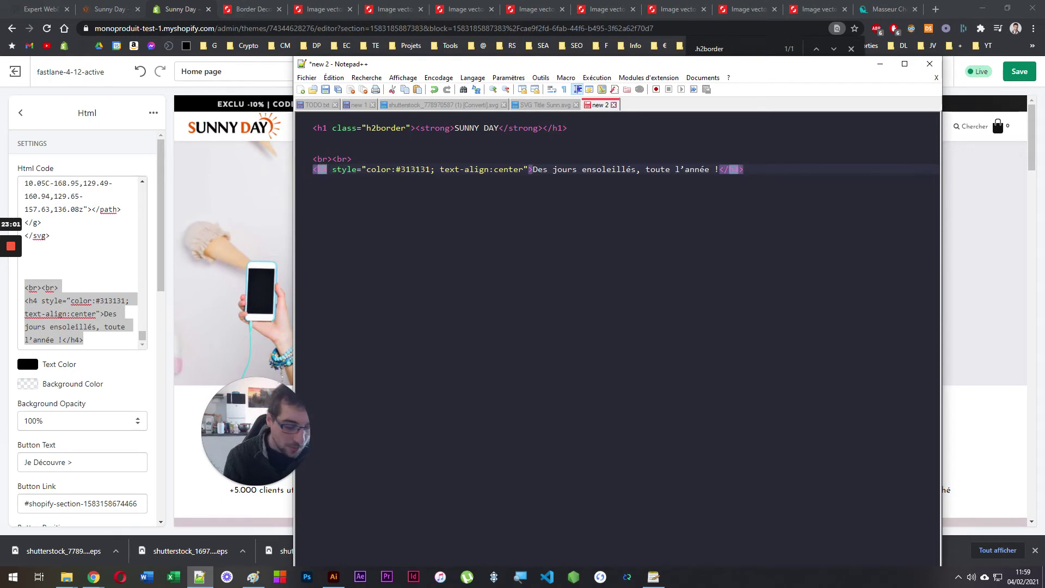
{"action": "type", "text": "p"}
{"action": "double_click", "coordinate": [728, 169]}
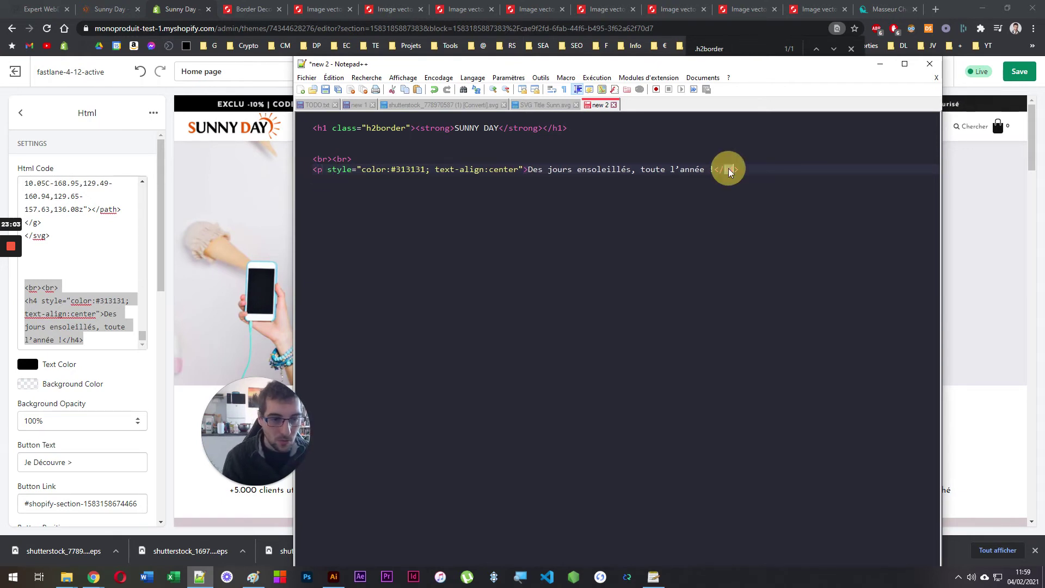
{"action": "type", "text": "p"}
{"action": "left_click", "coordinate": [685, 273]}
Add an empty <svg></svg> element between the h1 title and the br tags in the HTML document
{"action": "left_click", "coordinate": [325, 146]}
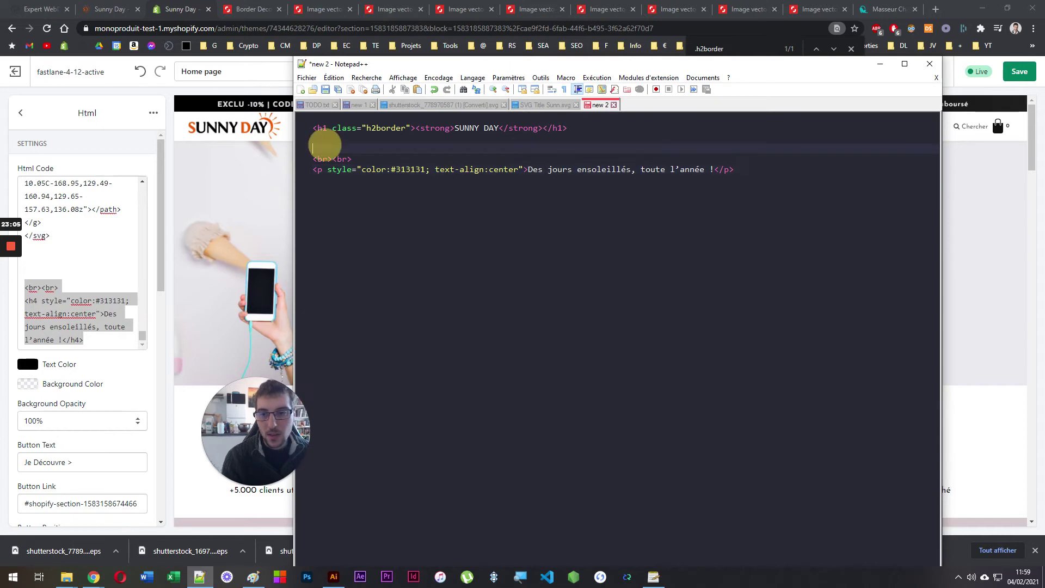
{"action": "key", "text": "Return"}
{"action": "type", "text": "<s"}
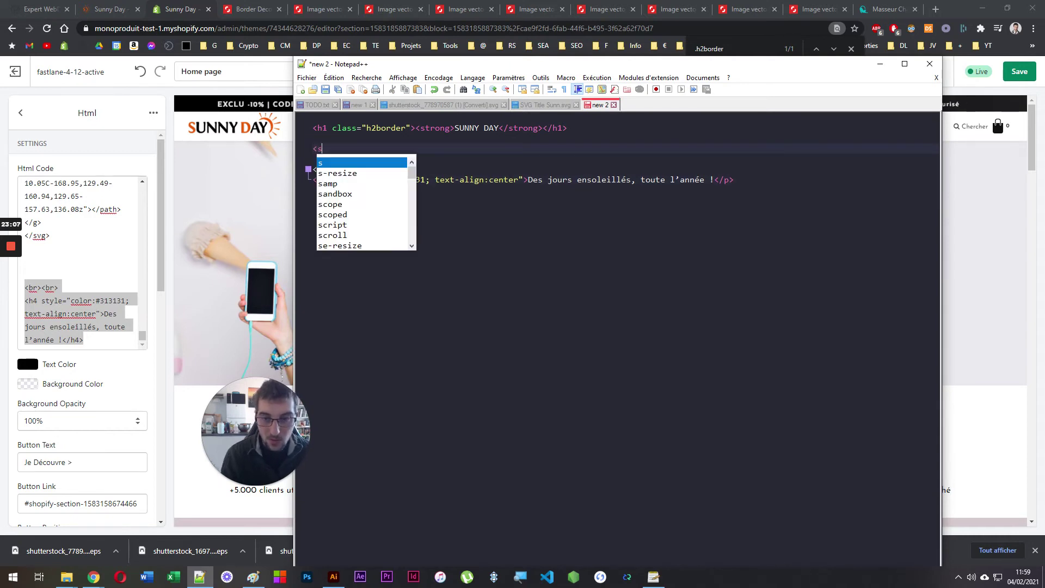
{"action": "type", "text": "vg></svg>"}
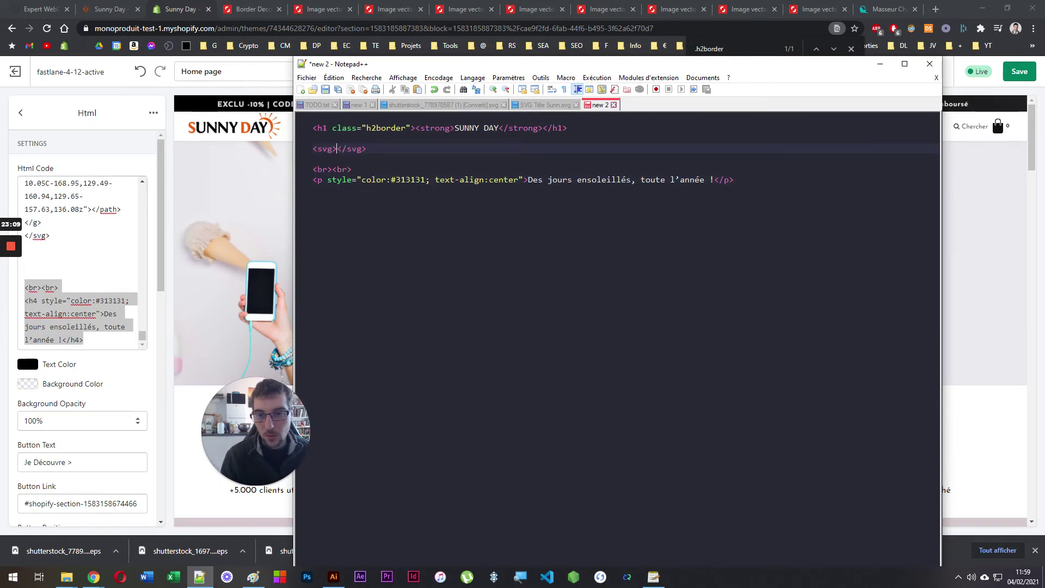
Insert the placeholder INSERT YOUR SVG HERE on its own line between the opening and closing svg tags
{"action": "key", "text": "Return"}
{"action": "key", "text": "Return"}
{"action": "key", "text": "Up"}
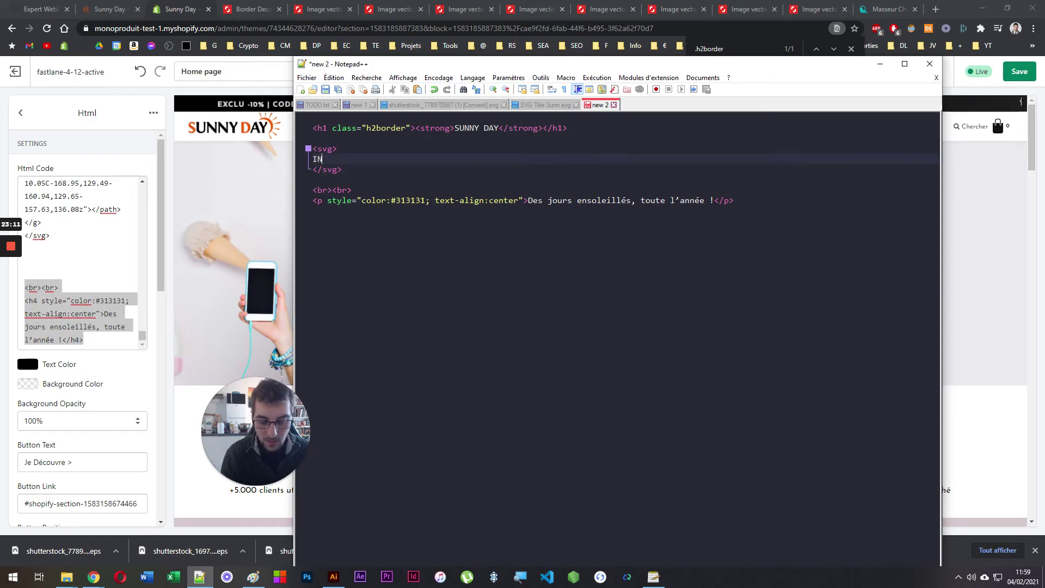
{"action": "type", "text": "INSERT YOUR SVG HERE"}
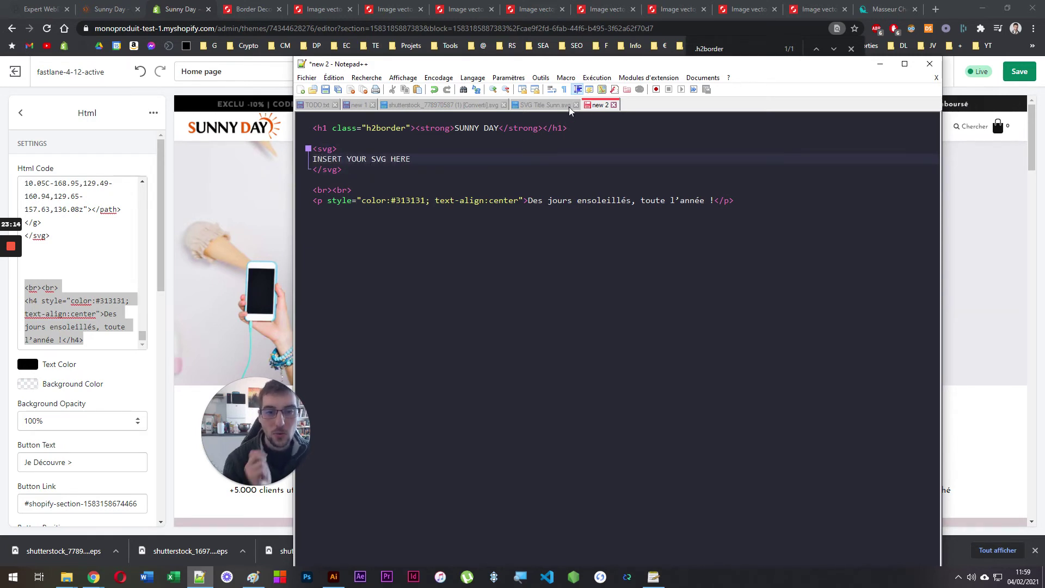
Place the HTML document directly after the CSS notes and shift the Notepad++ window aside to uncover more of the store preview
{"action": "left_click_drag", "start_coordinate": [596, 104], "coordinate": [392, 105]}
{"action": "key", "text": "ctrl+a"}
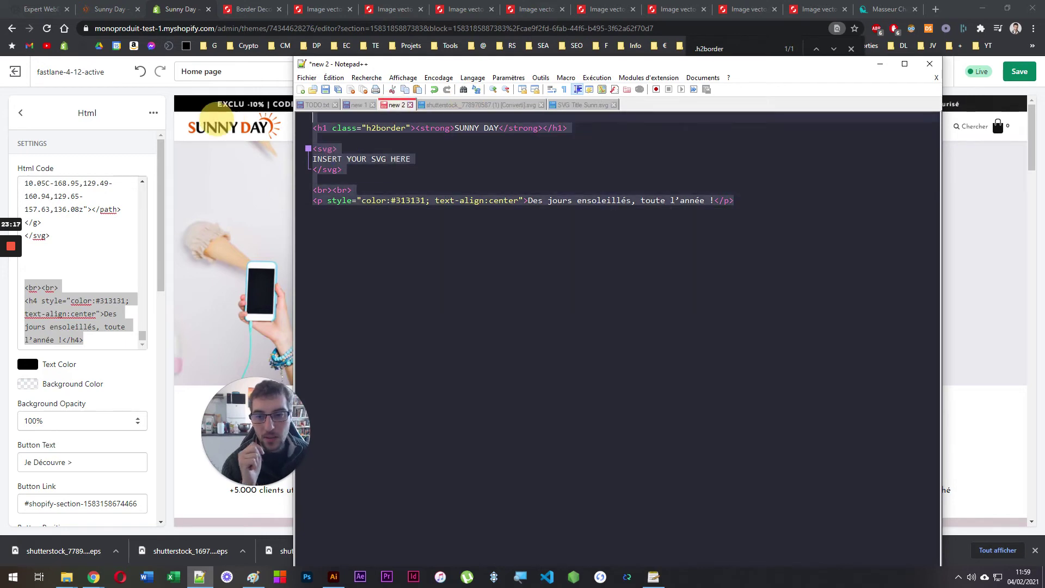
{"action": "left_click_drag", "start_coordinate": [355, 69], "coordinate": [507, 61]}
Rename the .h2border selector to .border in the CSS notes
{"action": "left_click", "coordinate": [516, 101]}
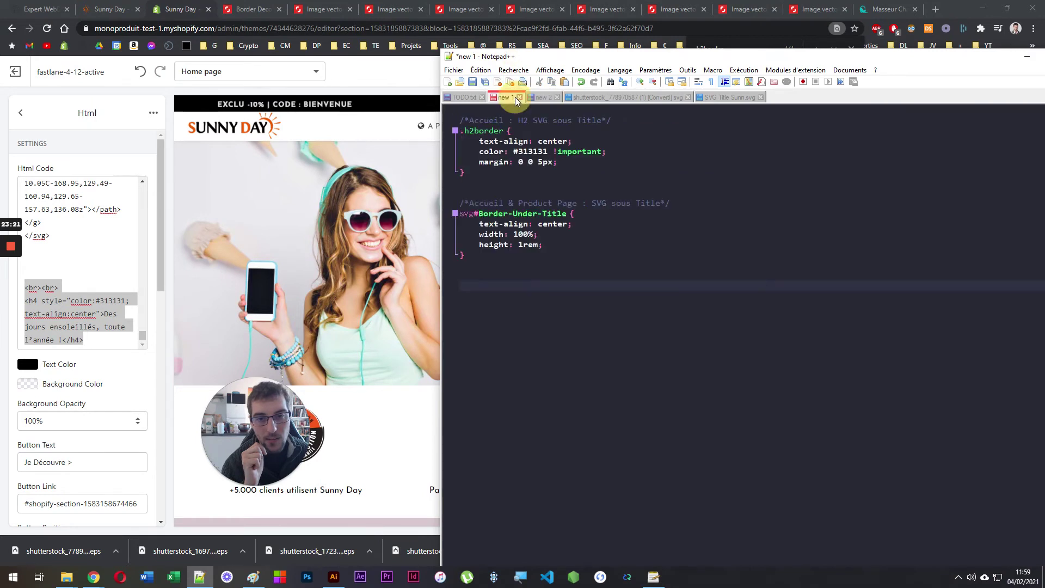
{"action": "left_click_drag", "start_coordinate": [460, 285], "coordinate": [460, 112]}
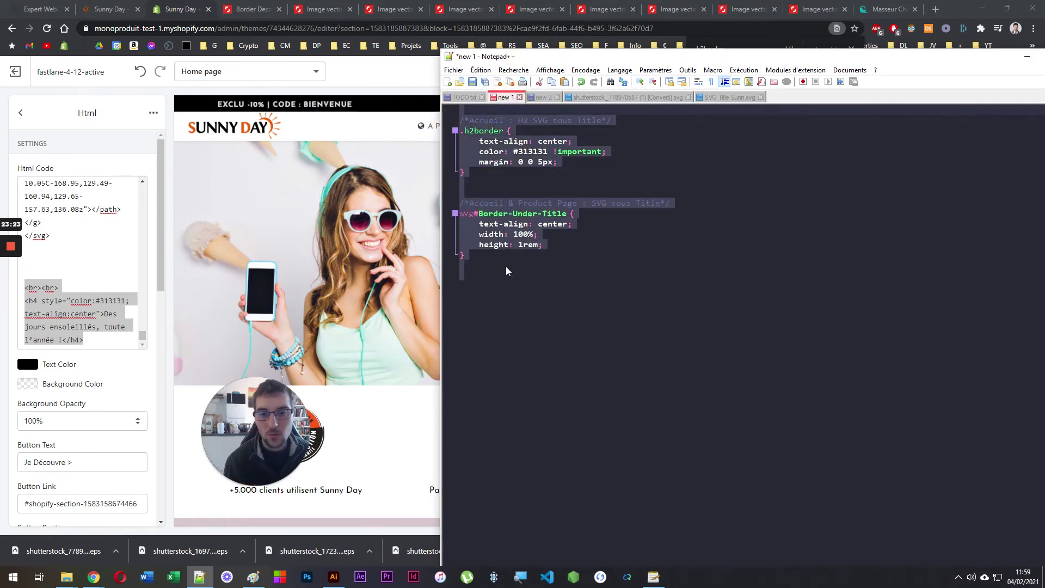
{"action": "left_click", "coordinate": [470, 131]}
{"action": "key", "text": "Delete"}
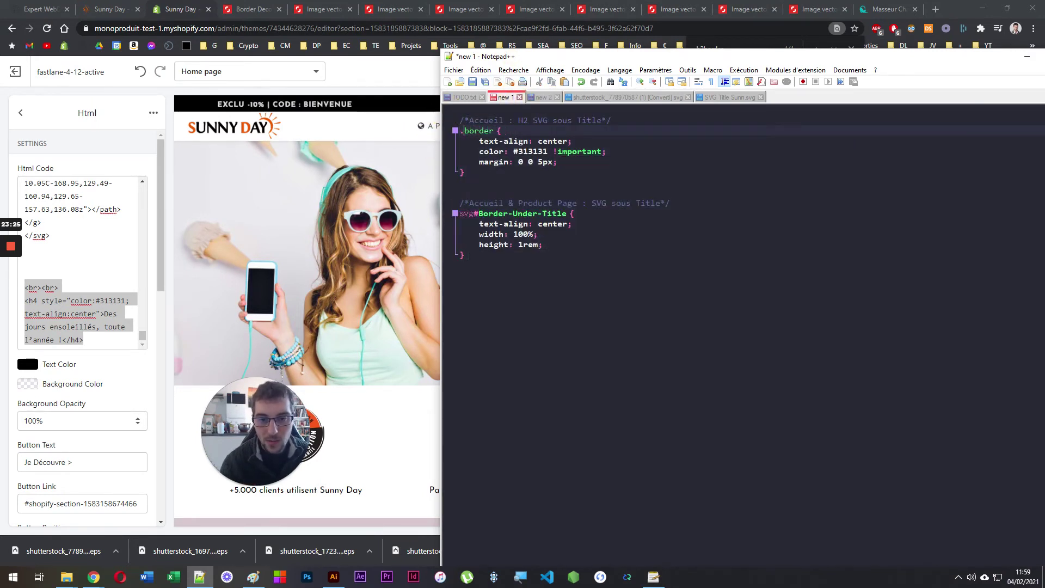
Change the class of the SUNNY DAY h1 to border in the HTML document
{"action": "left_click", "coordinate": [550, 96]}
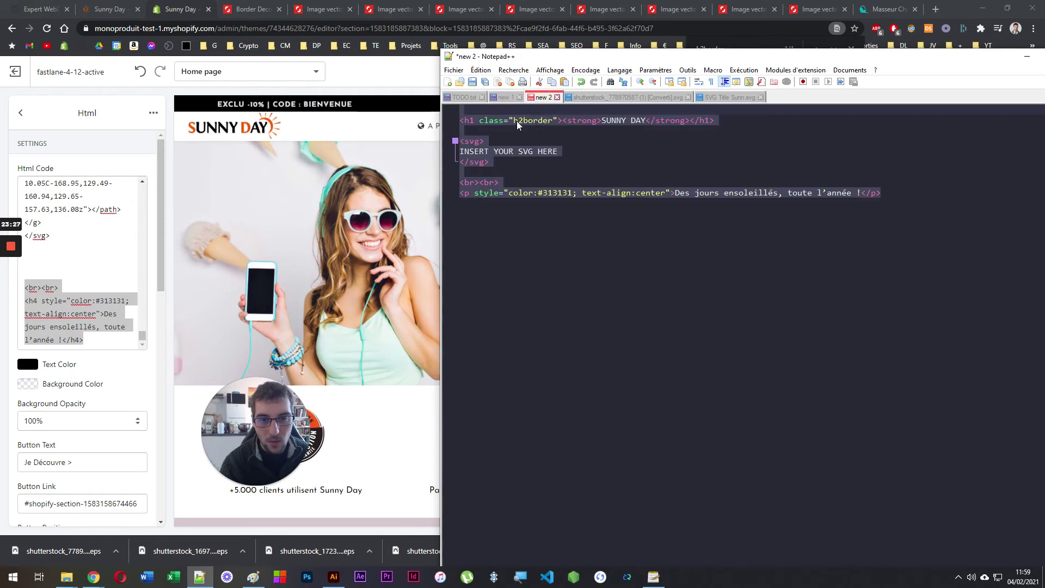
{"action": "left_click", "coordinate": [516, 122]}
{"action": "key", "text": "BackSpace"}
{"action": "key", "text": "Delete"}
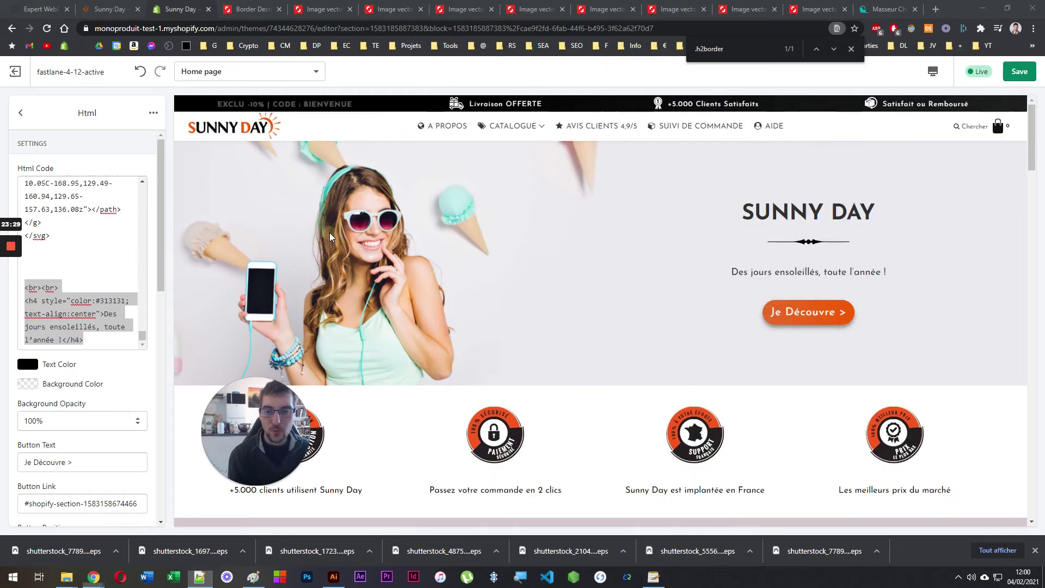
Switch to the Shopify theme editor, close the page search and open the Attrape insectes product from the home page preview
{"action": "left_click", "coordinate": [329, 233]}
{"action": "scroll", "coordinate": [380, 273], "scroll_direction": "down", "scroll_amount": 7}
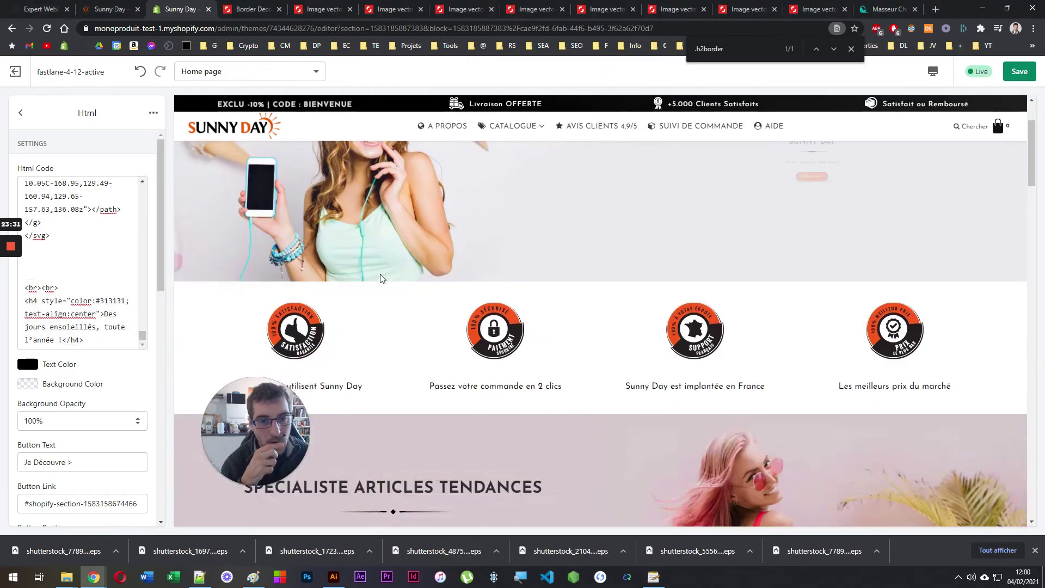
{"action": "scroll", "coordinate": [380, 273], "scroll_direction": "up", "scroll_amount": 7}
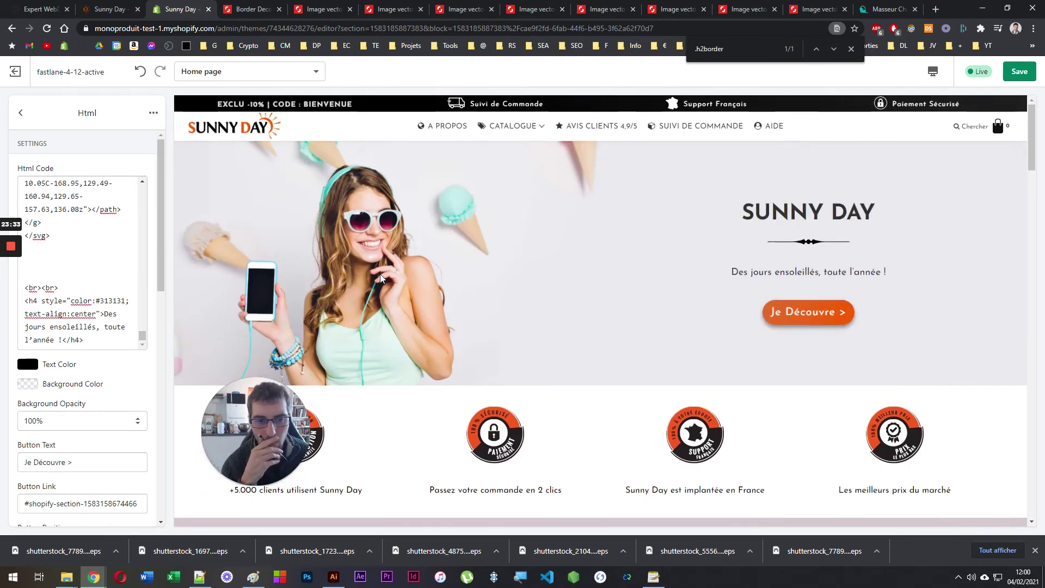
{"action": "key", "text": "Escape"}
{"action": "scroll", "coordinate": [485, 258], "scroll_direction": "down", "scroll_amount": 1}
{"action": "scroll", "coordinate": [485, 258], "scroll_direction": "down", "scroll_amount": 4}
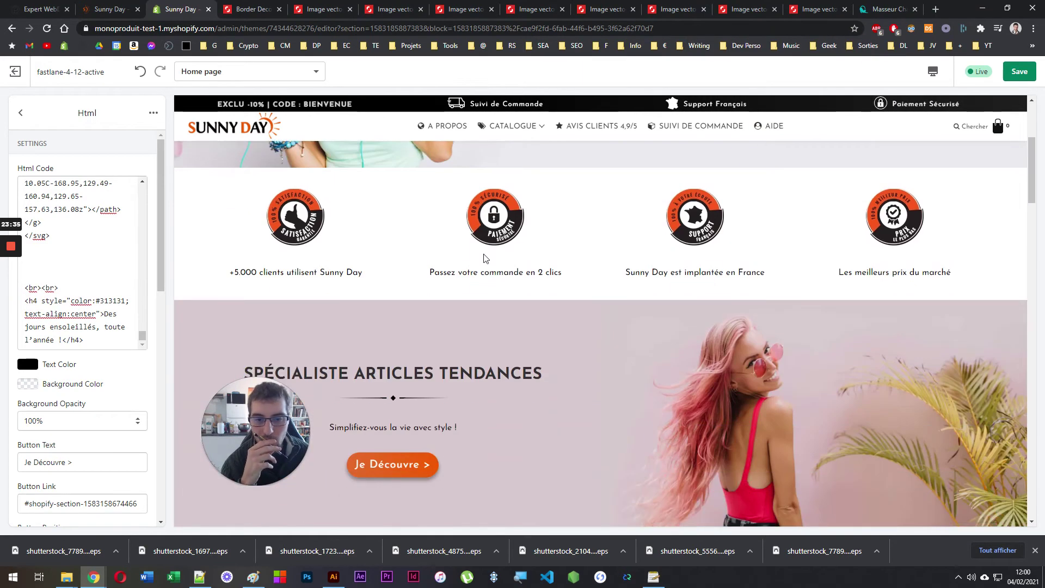
{"action": "scroll", "coordinate": [486, 272], "scroll_direction": "down", "scroll_amount": 15}
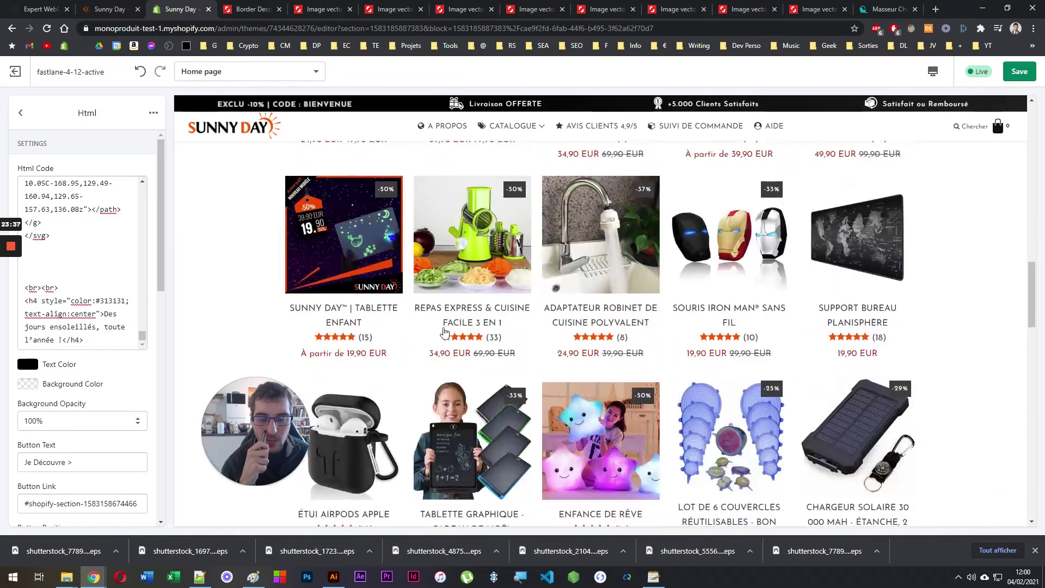
{"action": "scroll", "coordinate": [331, 376], "scroll_direction": "up", "scroll_amount": 6}
{"action": "left_click", "coordinate": [339, 347]}
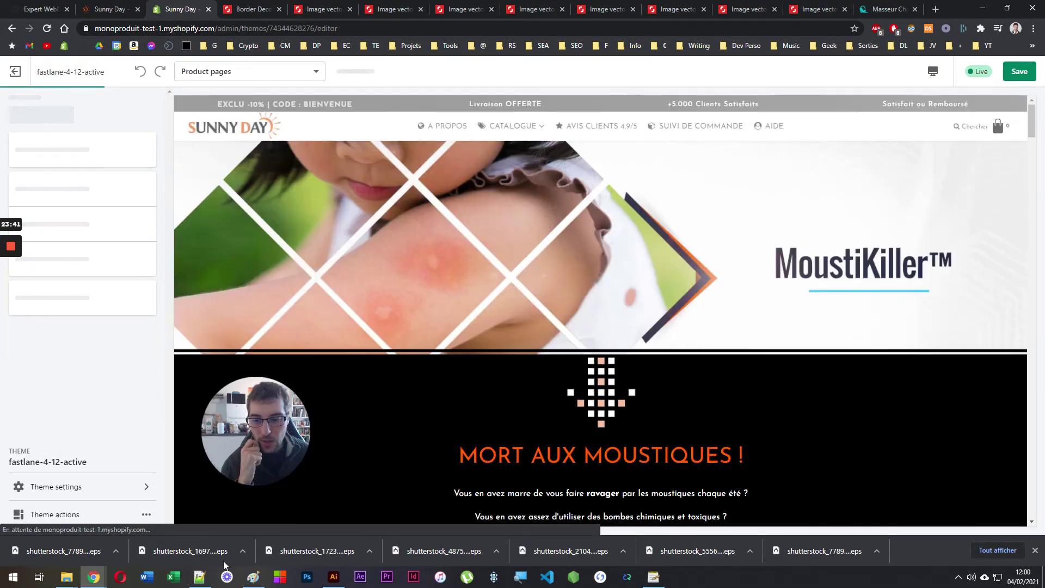
Review the CSS notes alongside the product page preview, down to the divider under the MoustiKiller title
{"action": "left_click", "coordinate": [200, 578]}
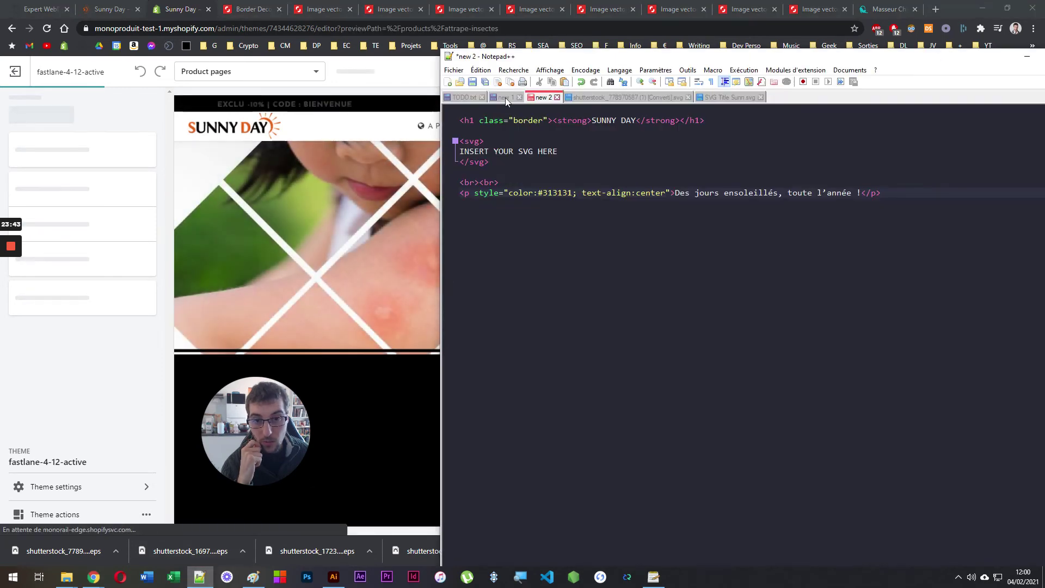
{"action": "left_click", "coordinate": [502, 97]}
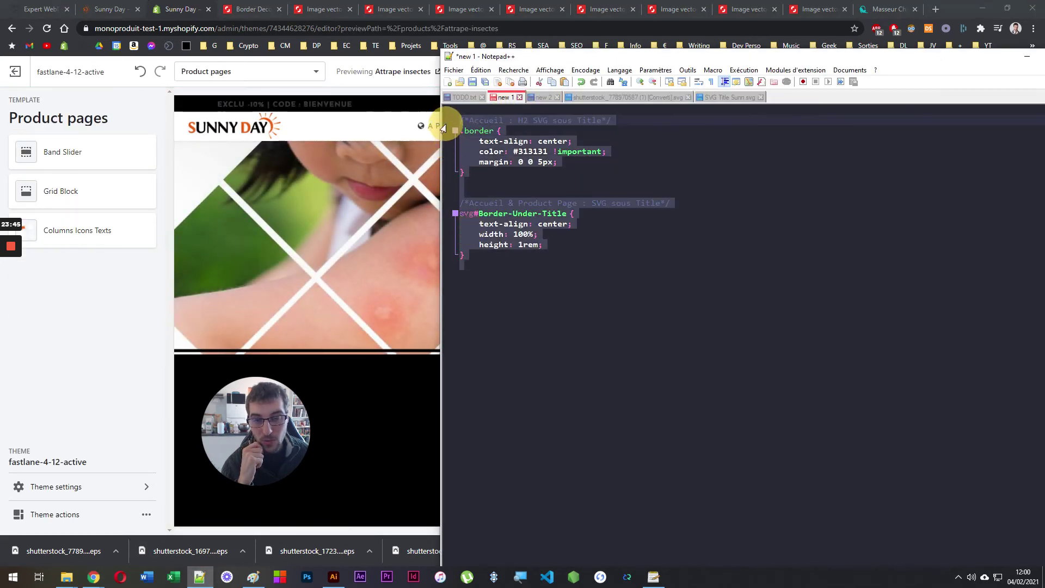
{"action": "key", "text": "alt+Tab"}
{"action": "scroll", "coordinate": [599, 327], "scroll_direction": "down", "scroll_amount": 10}
{"action": "scroll", "coordinate": [602, 327], "scroll_direction": "up", "scroll_amount": 5}
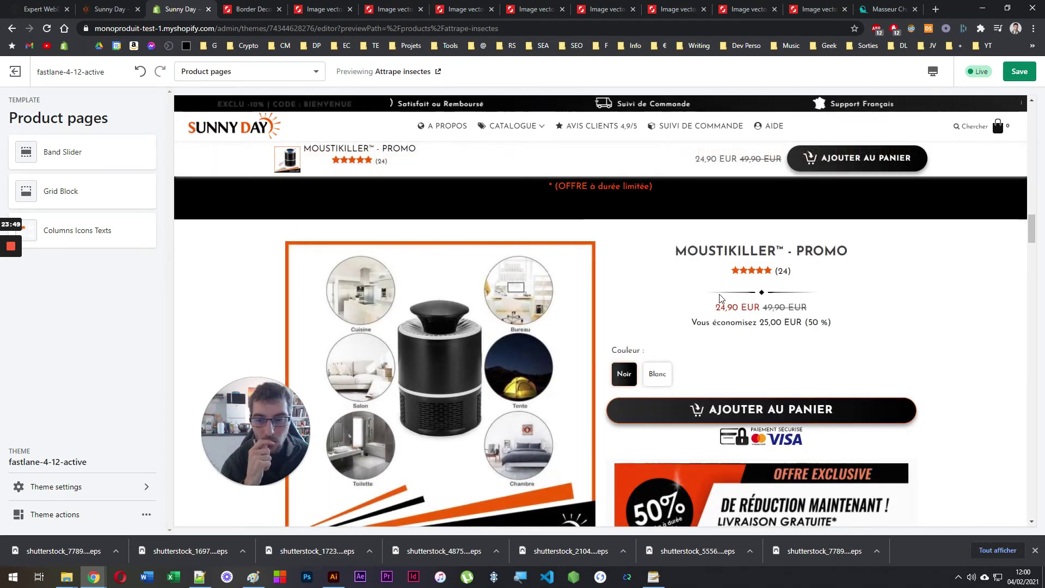
Add the heading line <--- HOME PAGE - GRID BLOCK ---> above the h1 in the Notepad++ HTML document
{"action": "left_click", "coordinate": [202, 576]}
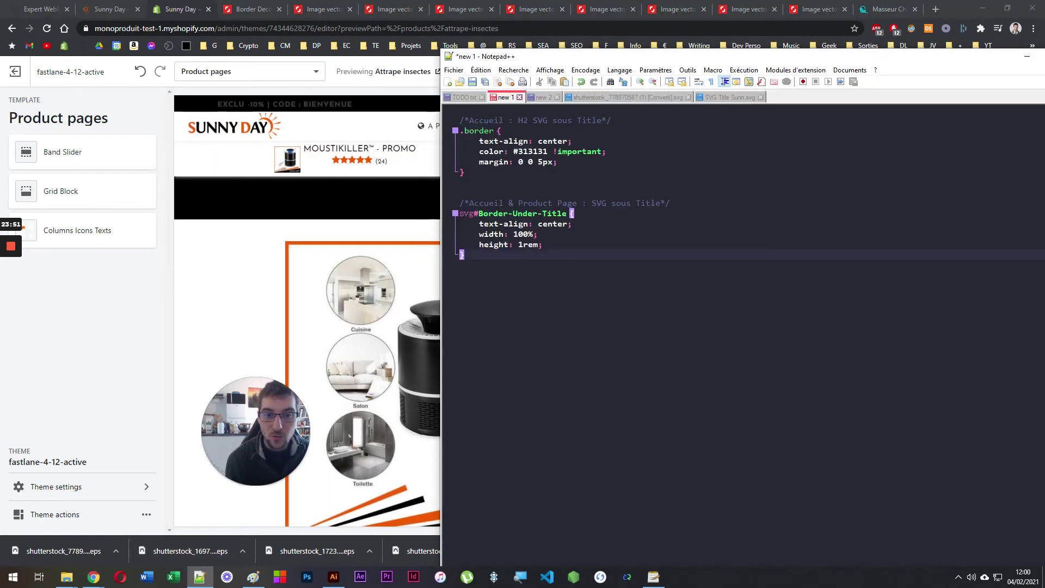
{"action": "left_click", "coordinate": [543, 98]}
{"action": "left_click", "coordinate": [462, 120]}
{"action": "key", "text": "Return"}
{"action": "key", "text": "Return"}
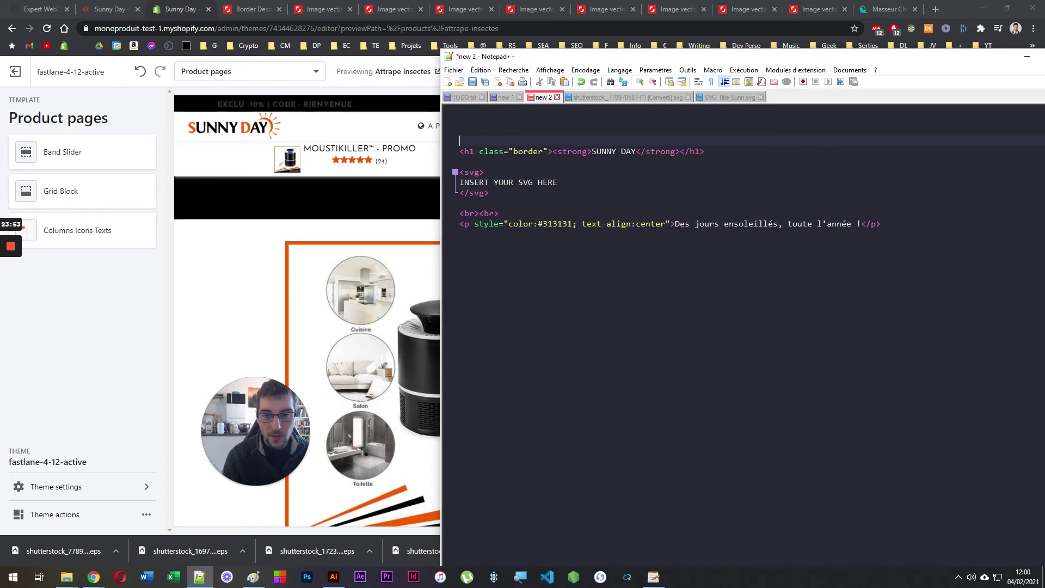
{"action": "key", "text": "Up"}
{"action": "key", "text": "Up"}
{"action": "type", "text": "<"}
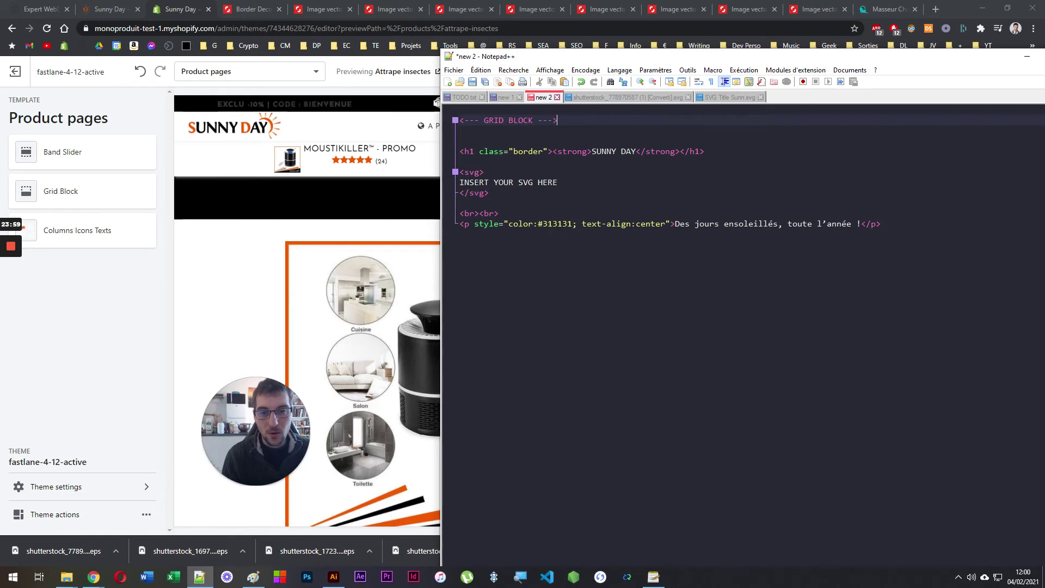
{"action": "left_click", "coordinate": [484, 121]}
{"action": "type", "text": "HOME PAGE  -"}
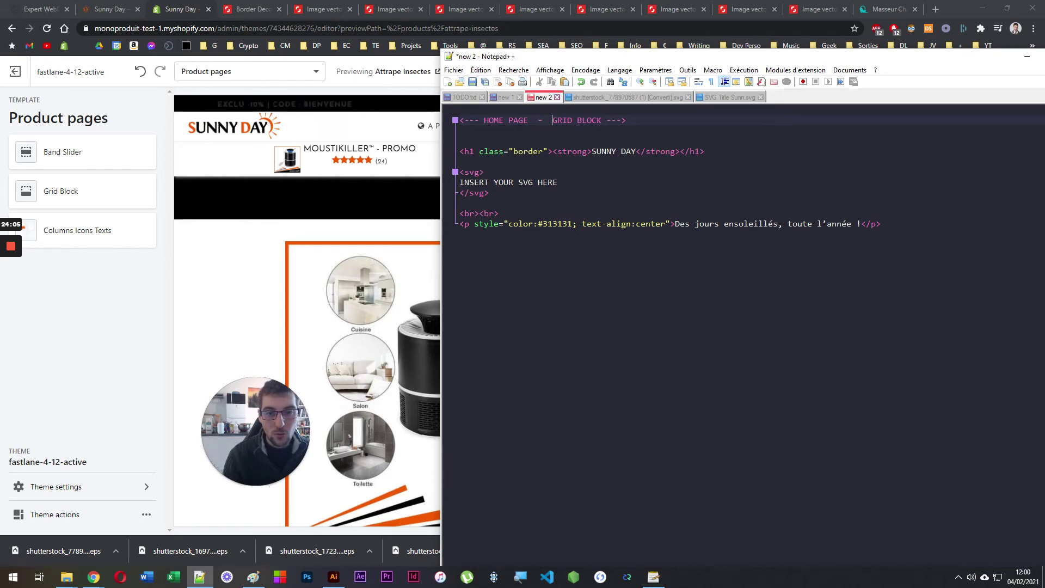
Add a second heading line <--- PRODUCT PAGE ---> a few blank lines below the tagline paragraph
{"action": "left_click", "coordinate": [910, 214]}
{"action": "key", "text": "Return"}
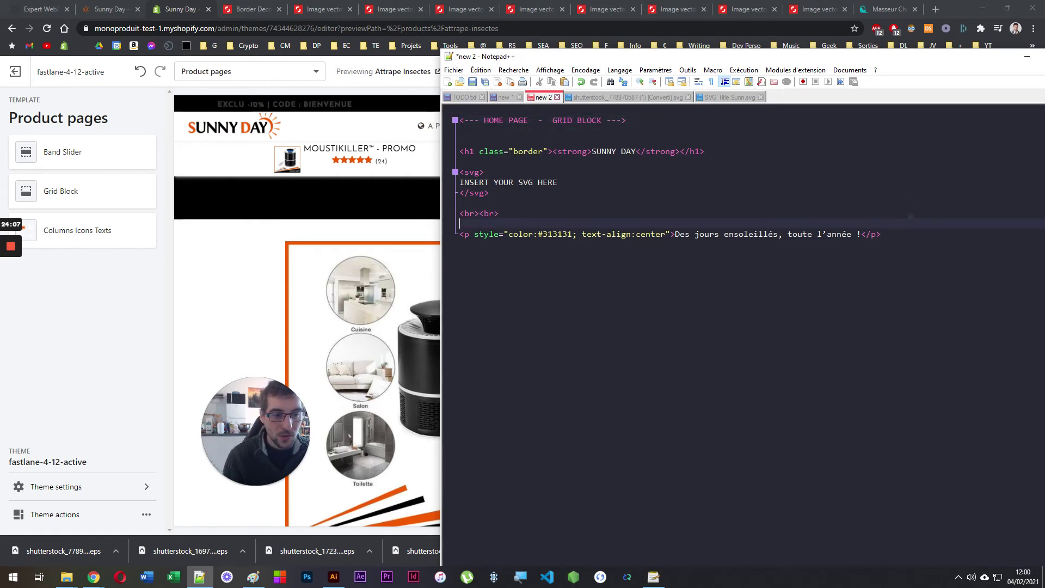
{"action": "key", "text": "Delete"}
{"action": "key", "text": "End"}
{"action": "key", "text": "Return"}
{"action": "key", "text": "Return"}
{"action": "key", "text": "Return"}
{"action": "key", "text": "Return"}
{"action": "key", "text": "Return"}
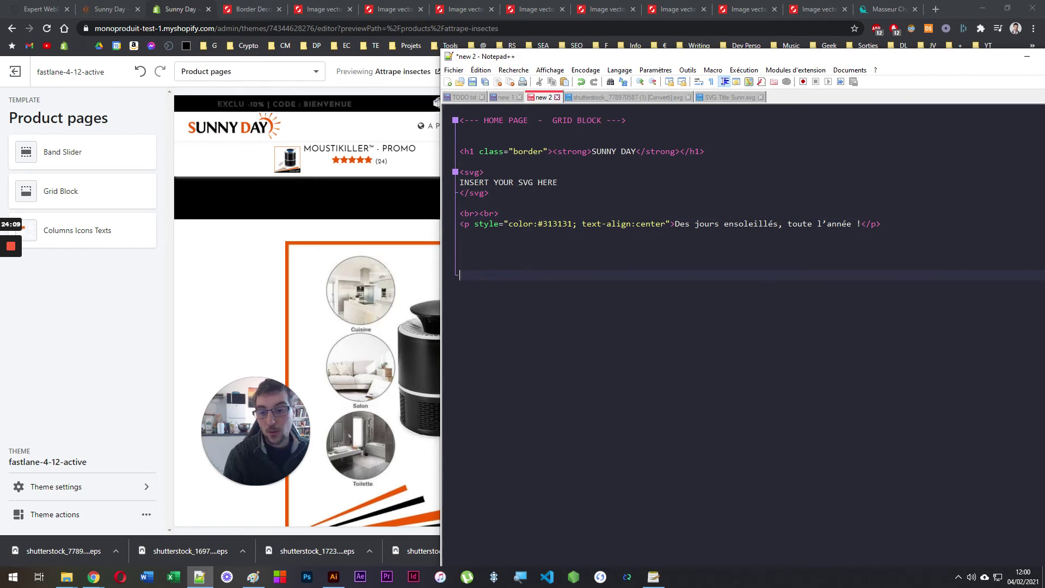
{"action": "left_click_drag", "start_coordinate": [495, 275], "coordinate": [607, 273]}
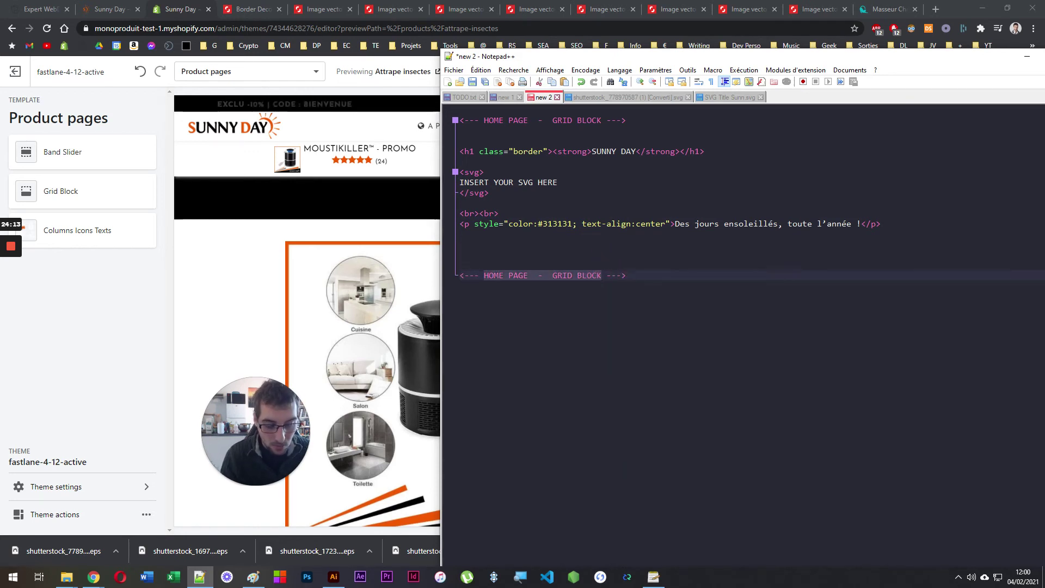
{"action": "type", "text": "PRODUCT PAGE"}
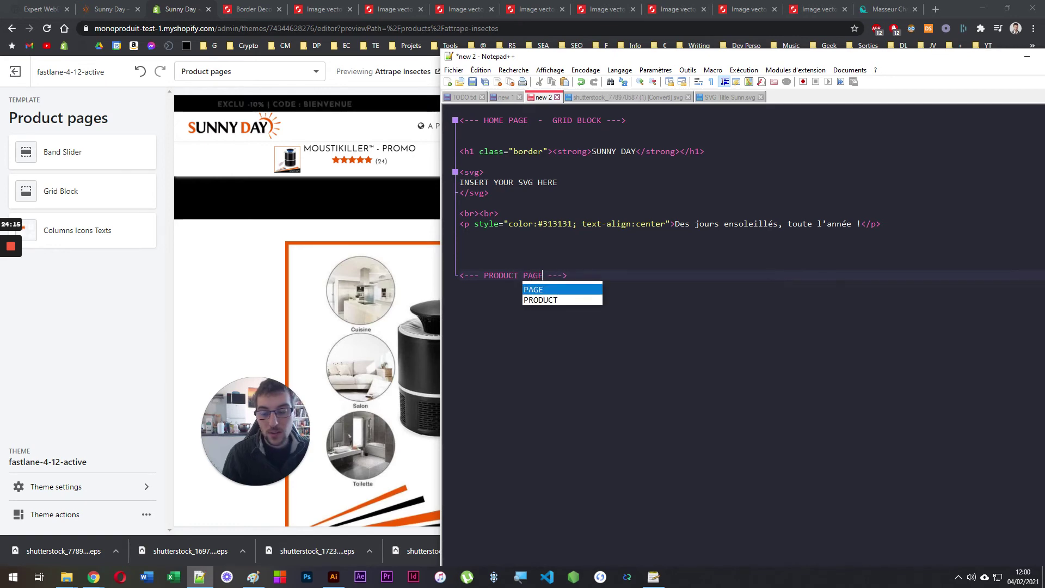
Return to the theme editor and open the Product page theme settings at the Customizable Text option
{"action": "left_click", "coordinate": [309, 247]}
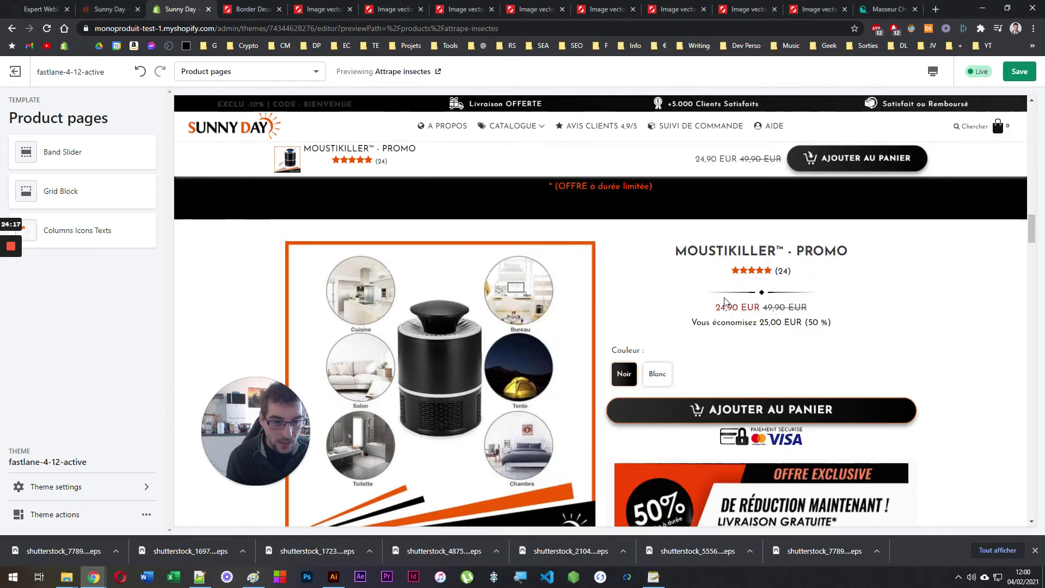
{"action": "left_click", "coordinate": [767, 296]}
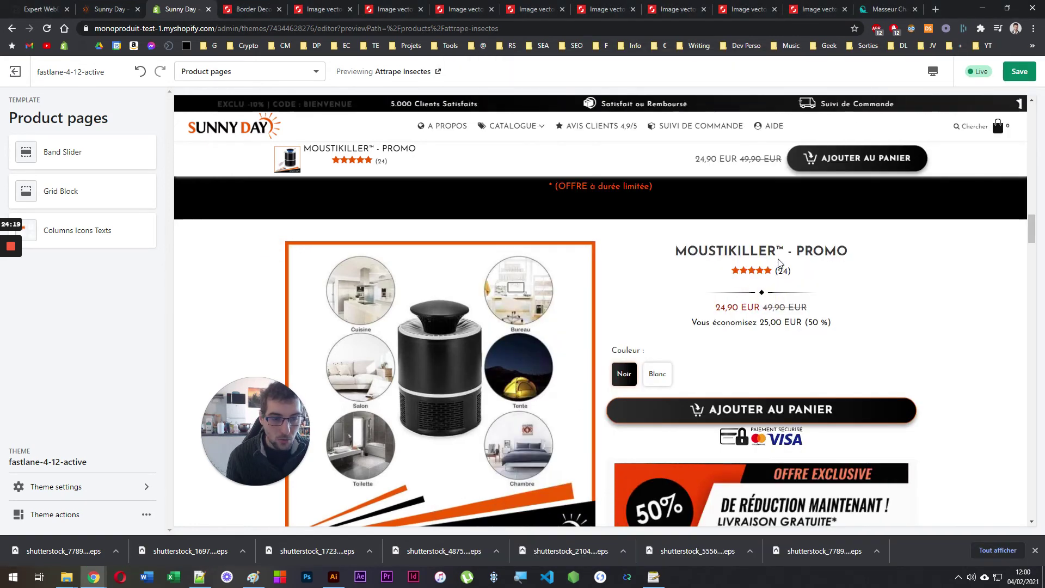
{"action": "left_click", "coordinate": [805, 248]}
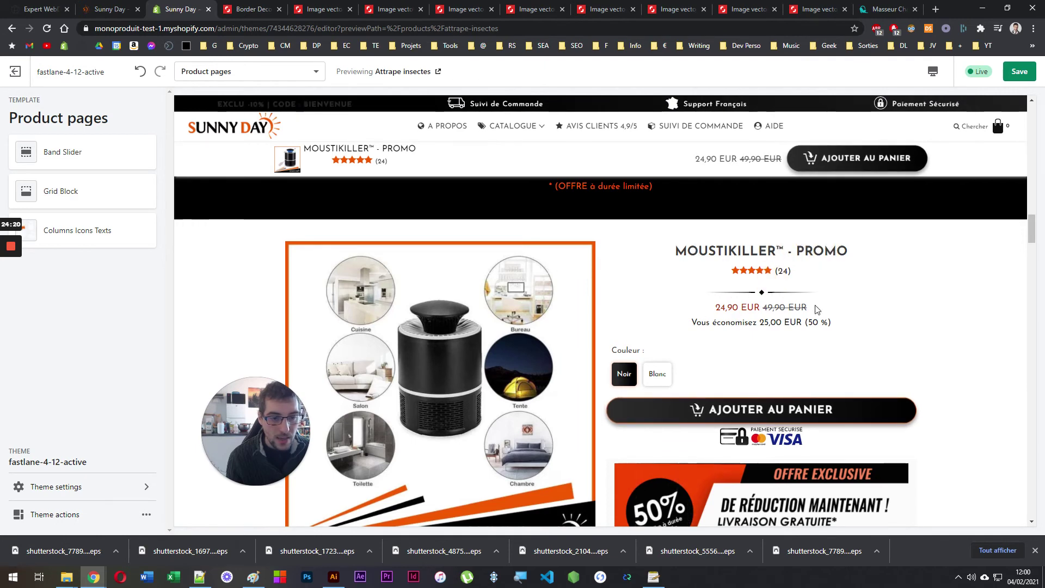
{"action": "left_click", "coordinate": [60, 486]}
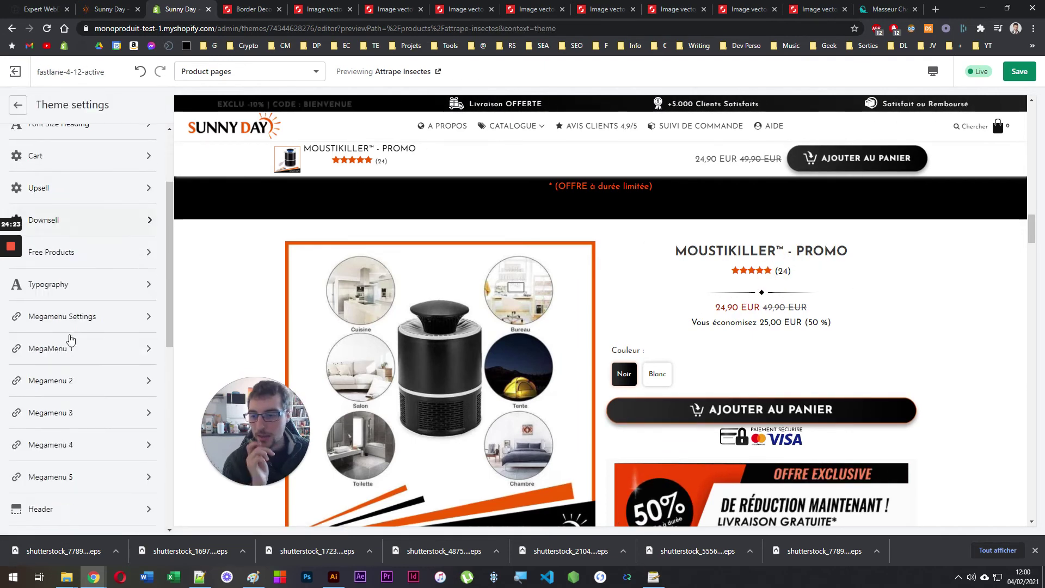
{"action": "scroll", "coordinate": [71, 339], "scroll_direction": "down", "scroll_amount": 5}
{"action": "left_click", "coordinate": [87, 300]}
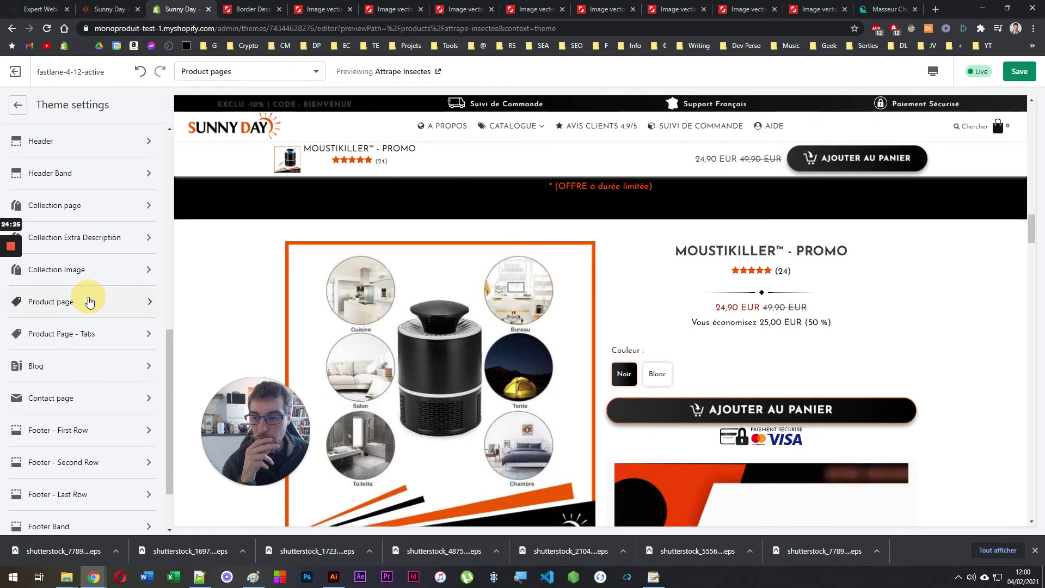
{"action": "left_click", "coordinate": [80, 300]}
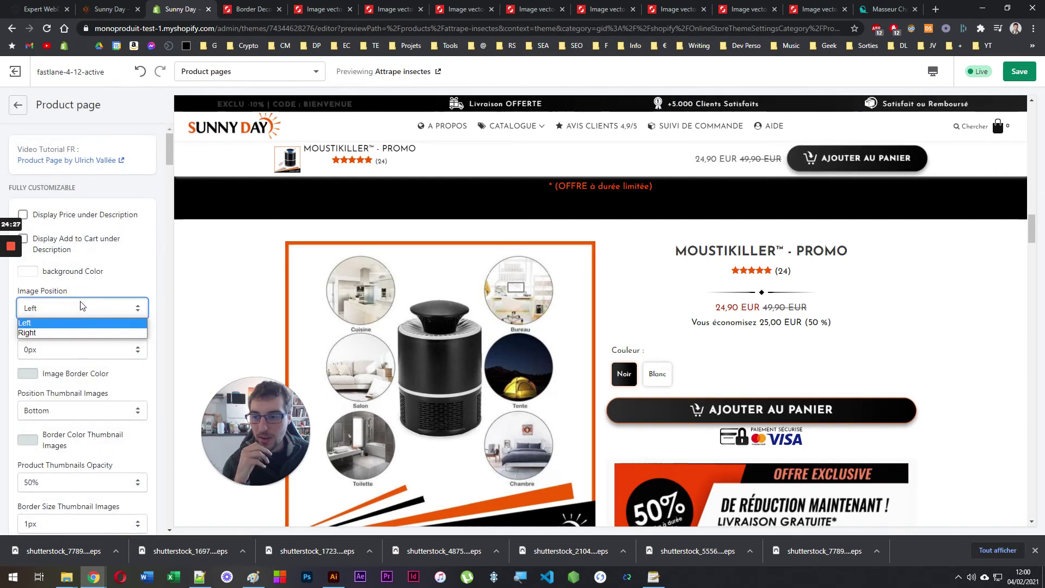
{"action": "left_click", "coordinate": [101, 286]}
{"action": "left_click_drag", "start_coordinate": [168, 158], "coordinate": [165, 288]}
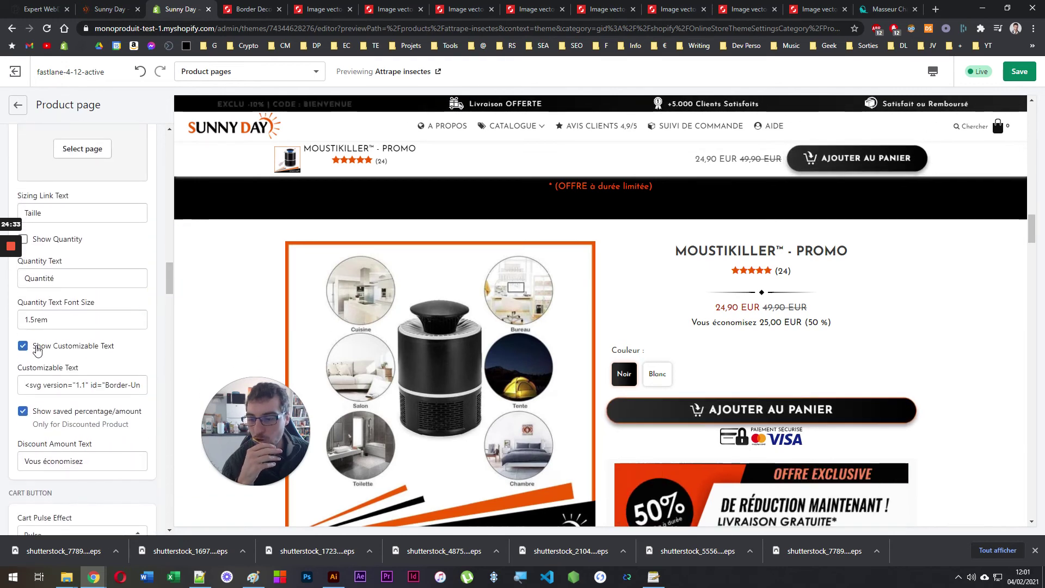
Examine the divider under the product title in the preview and the SVG code in the Customizable Text setting
{"action": "scroll", "coordinate": [739, 267], "scroll_direction": "up", "scroll_amount": 3}
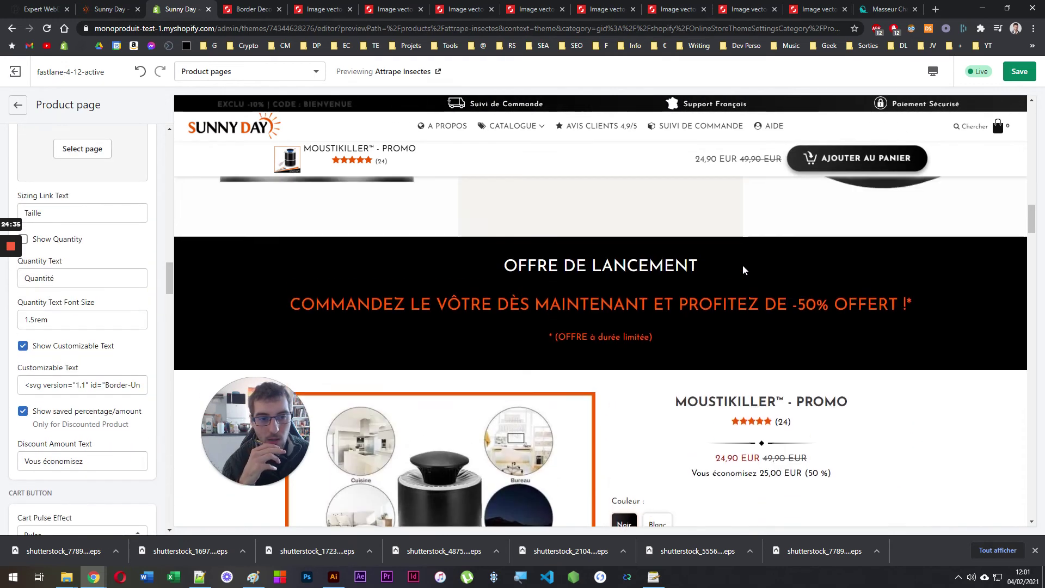
{"action": "scroll", "coordinate": [738, 266], "scroll_direction": "down", "scroll_amount": 2}
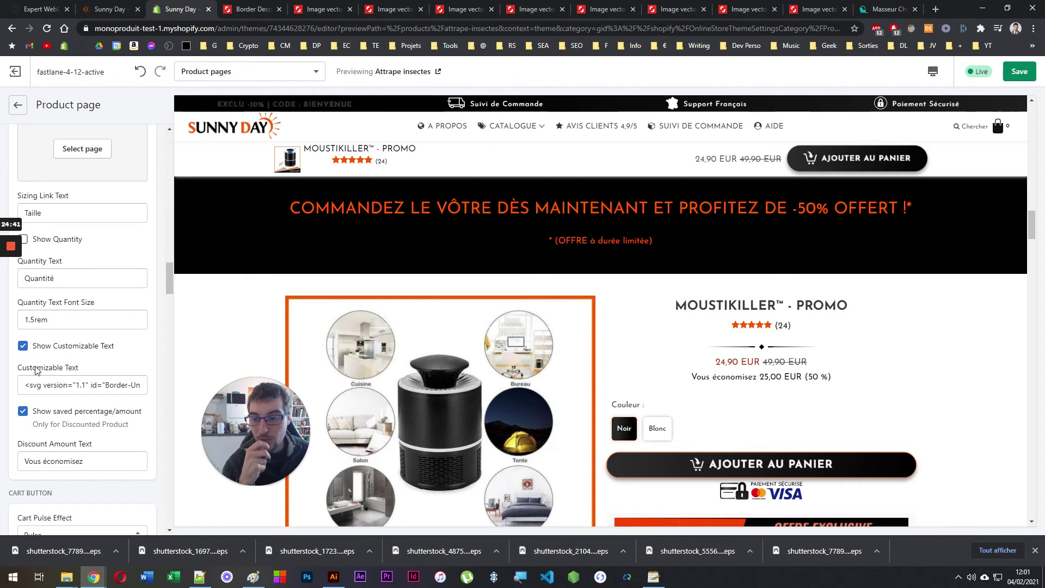
{"action": "triple_click", "coordinate": [54, 384]}
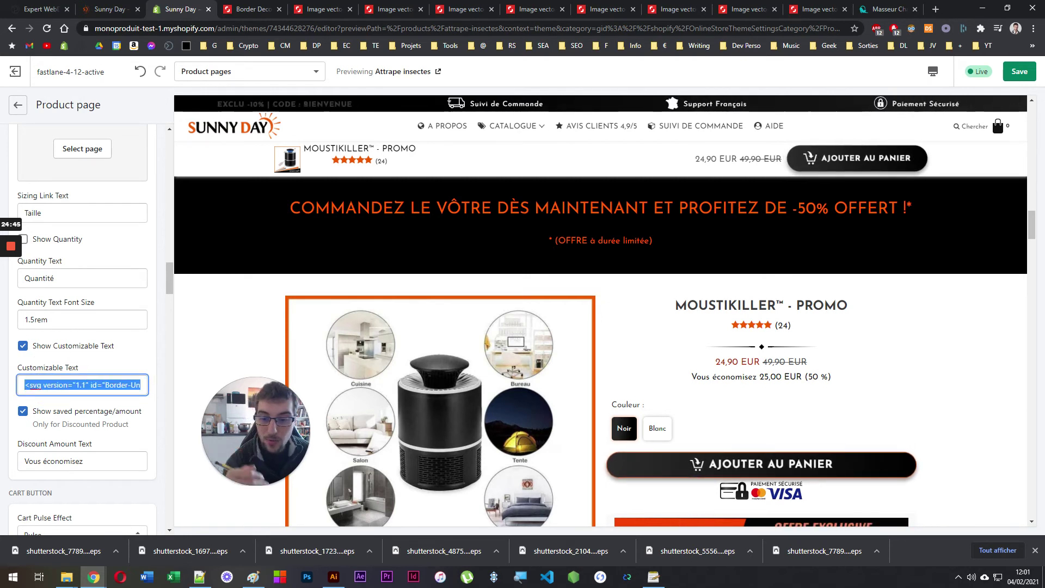
{"action": "left_click", "coordinate": [33, 385]}
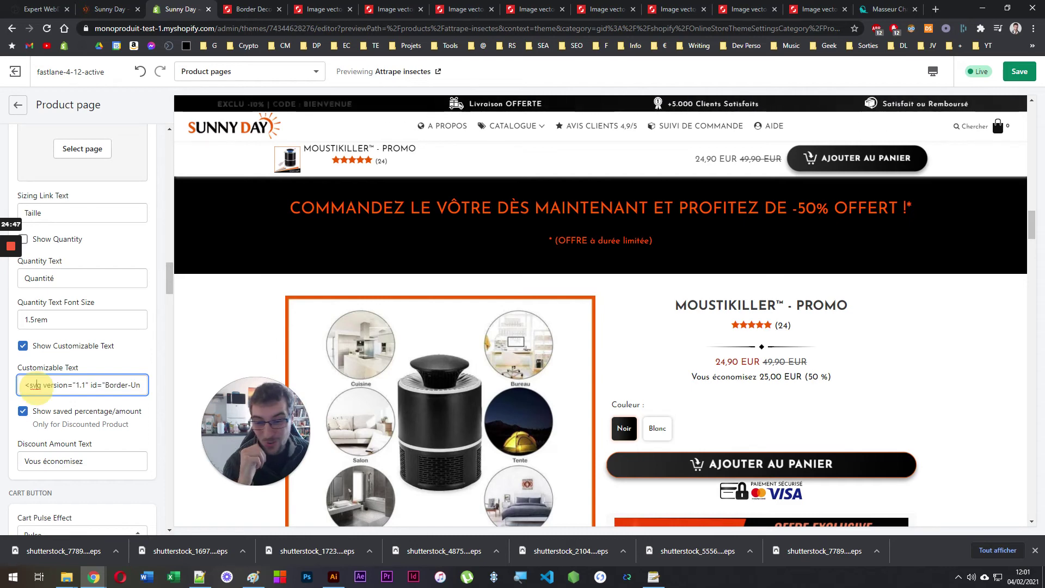
Switch to Notepad++ and move the SVG Title Sunn.svg document ahead of the shutterstock SVG document
{"action": "left_click", "coordinate": [199, 576]}
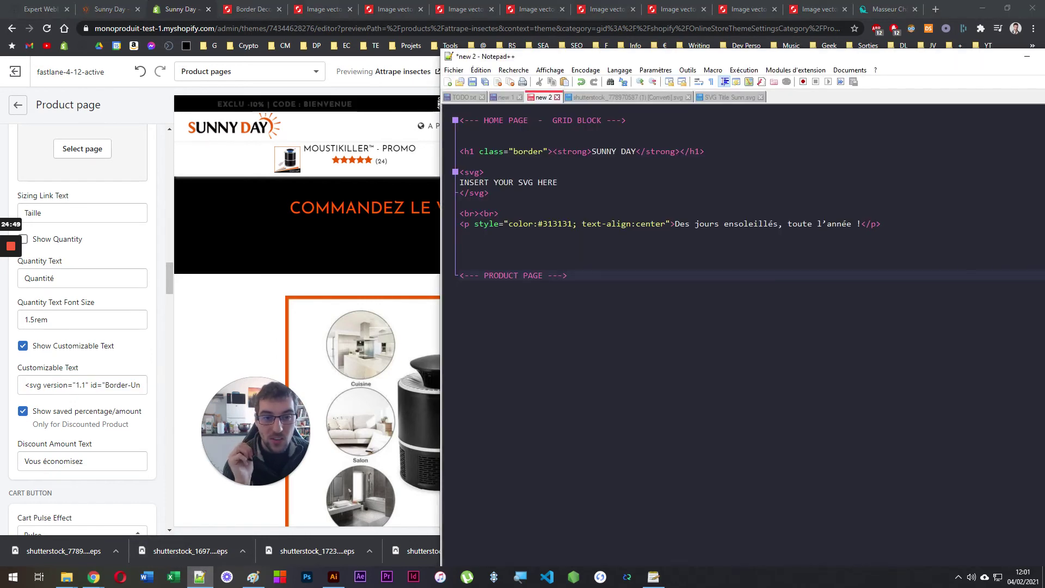
{"action": "left_click", "coordinate": [598, 98]}
{"action": "left_click_drag", "start_coordinate": [724, 97], "coordinate": [596, 98]}
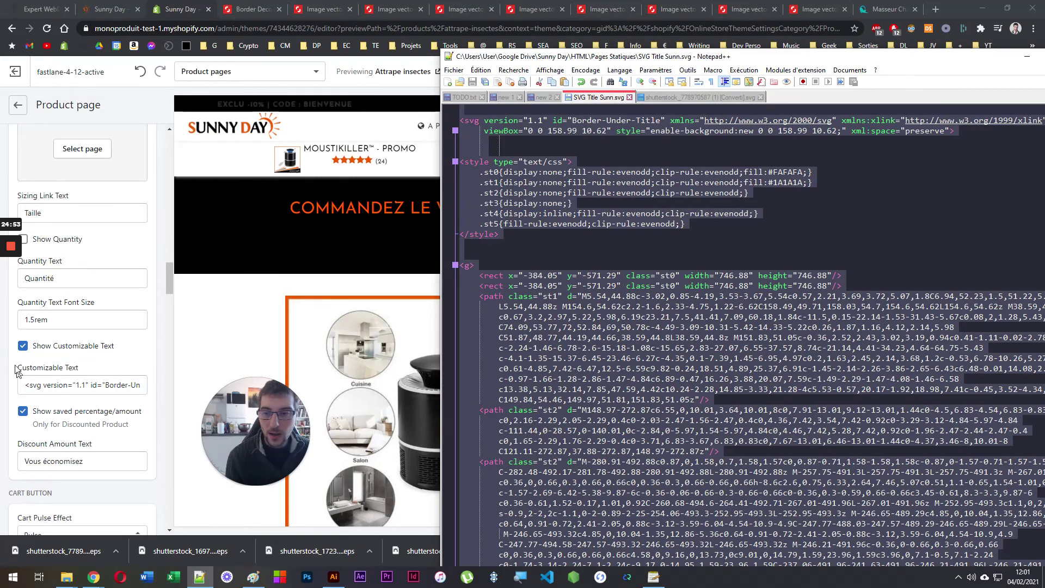
Return to the Customizable Text field in the theme editor and review how its SVG code appears below the product title
{"action": "left_click", "coordinate": [82, 384]}
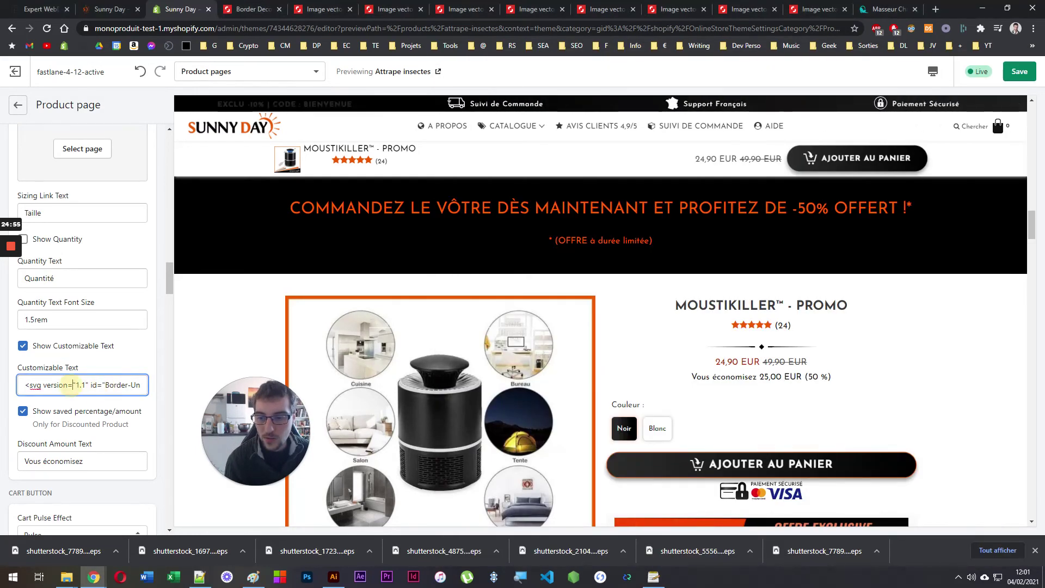
{"action": "left_click_drag", "start_coordinate": [74, 385], "coordinate": [2, 376]}
{"action": "left_click", "coordinate": [106, 385]}
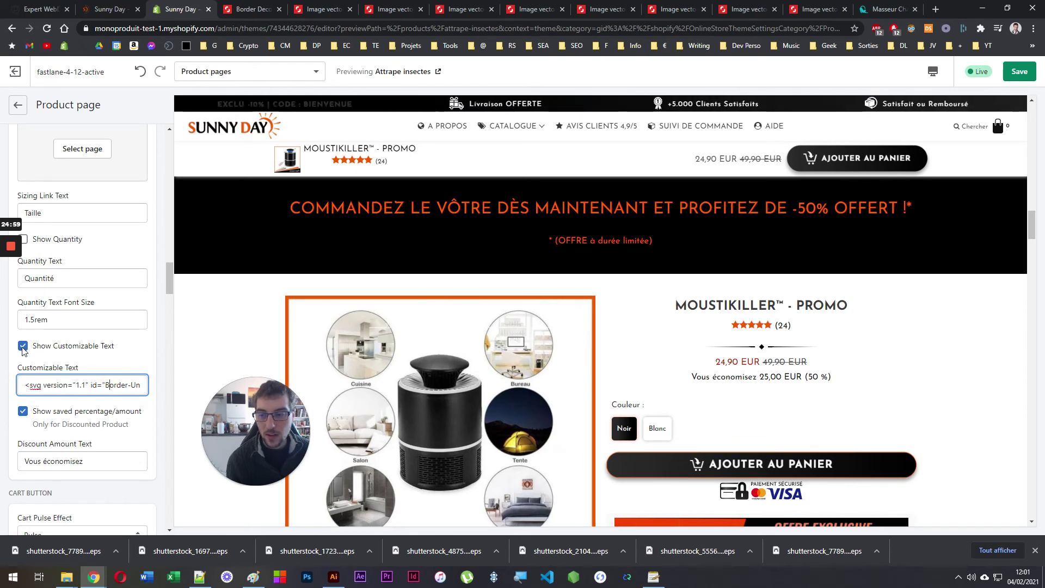
{"action": "scroll", "coordinate": [706, 244], "scroll_direction": "down", "scroll_amount": 2}
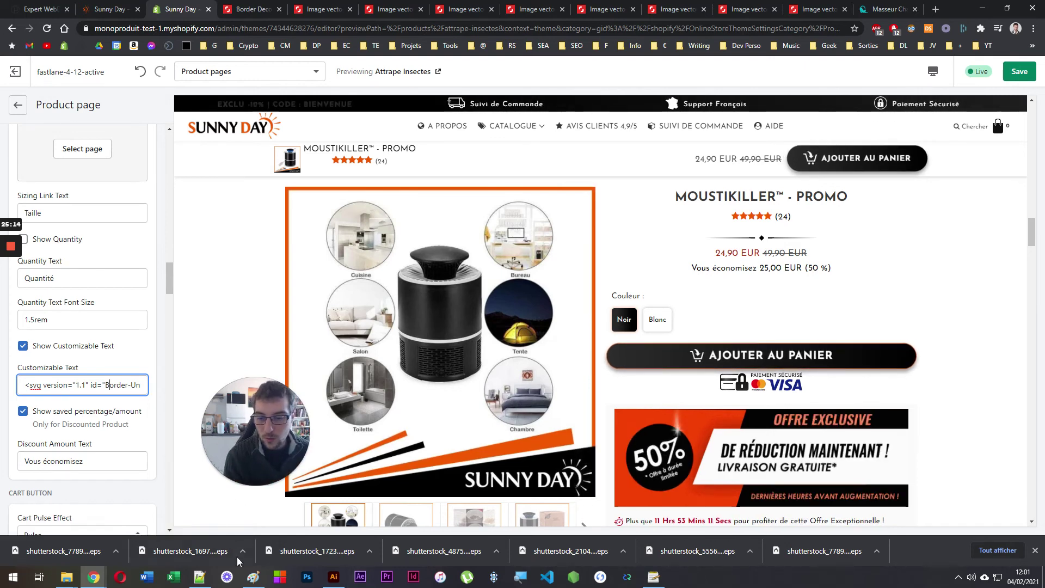
Examine the colour and margin of the .border rule in the Notepad++ CSS document and the fill colours in SVG Title Sunn.svg's style block
{"action": "left_click", "coordinate": [199, 576]}
{"action": "left_click", "coordinate": [507, 97]}
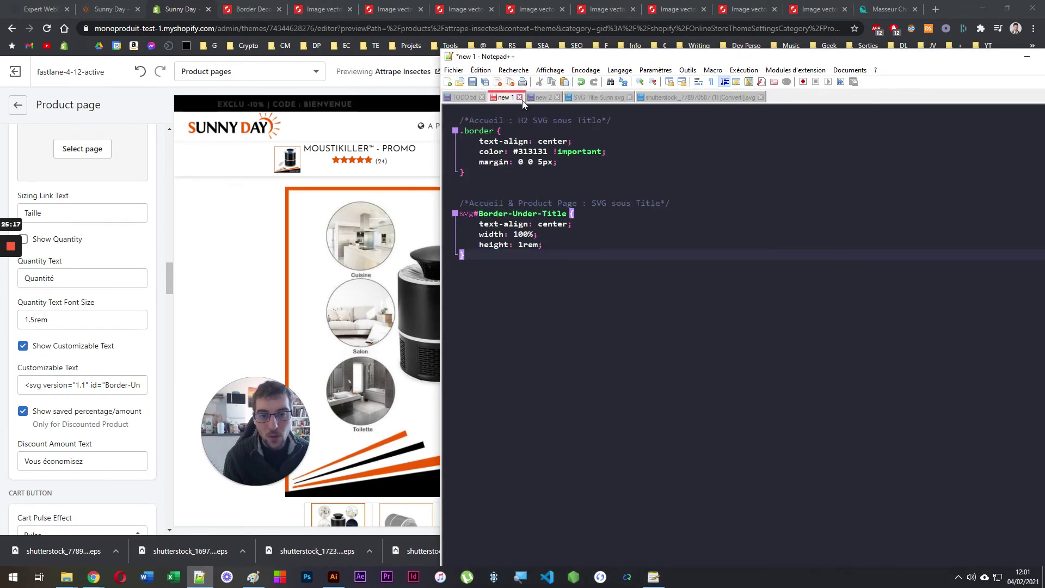
{"action": "double_click", "coordinate": [532, 151]}
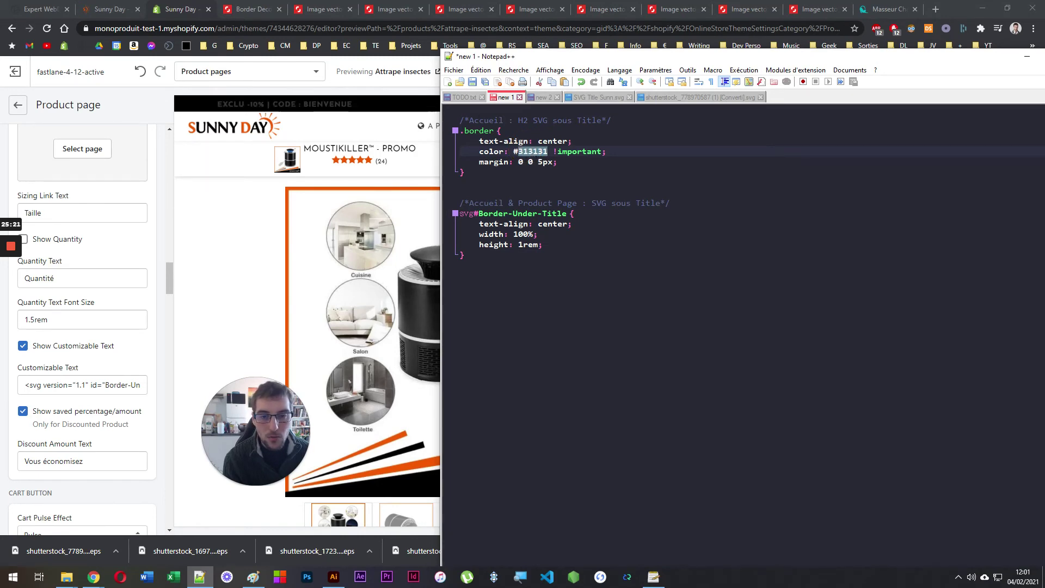
{"action": "left_click", "coordinate": [544, 162]}
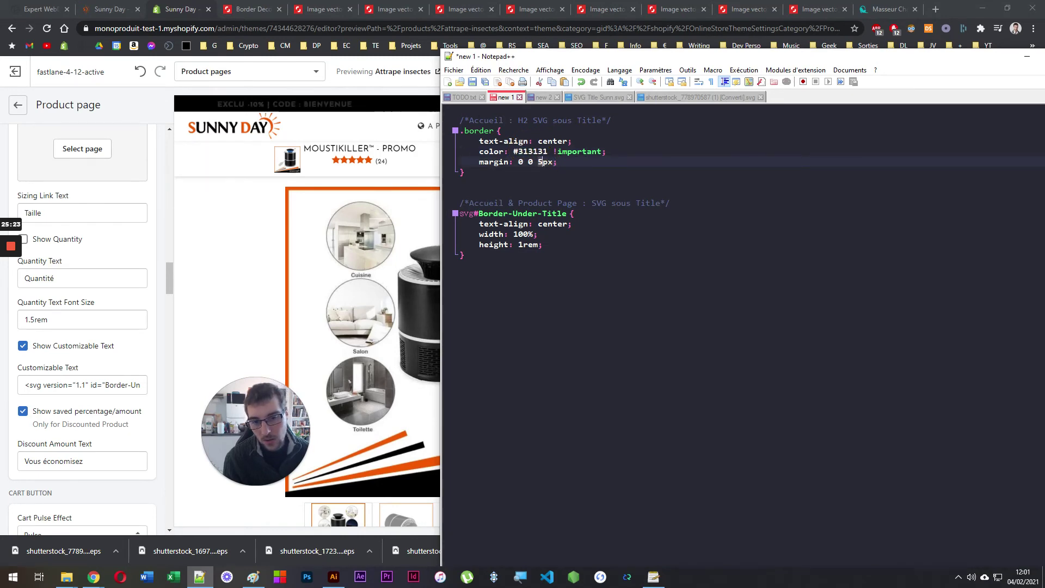
{"action": "left_click", "coordinate": [588, 99]}
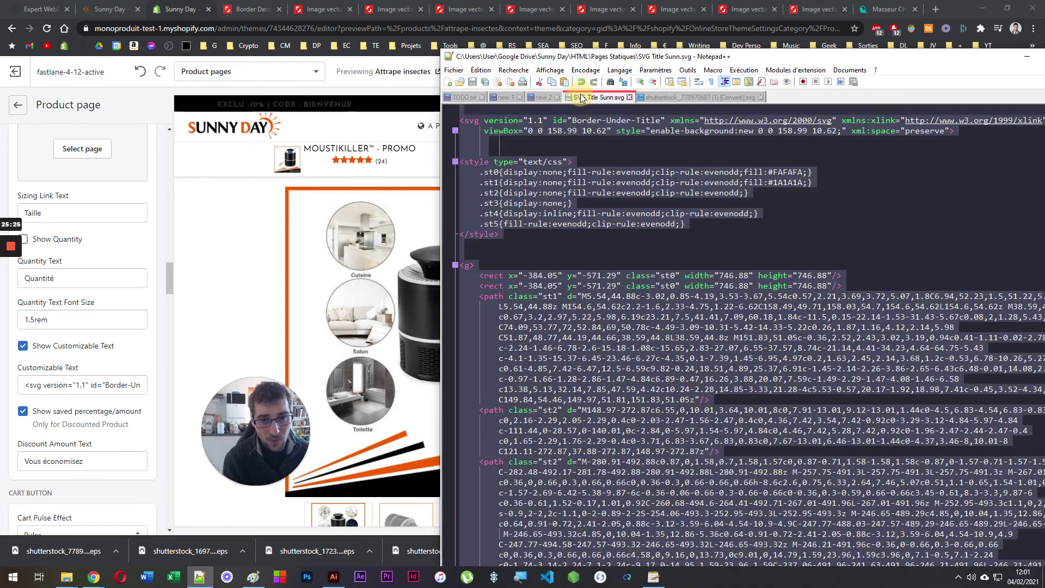
{"action": "left_click", "coordinate": [554, 179]}
{"action": "left_click", "coordinate": [786, 182]}
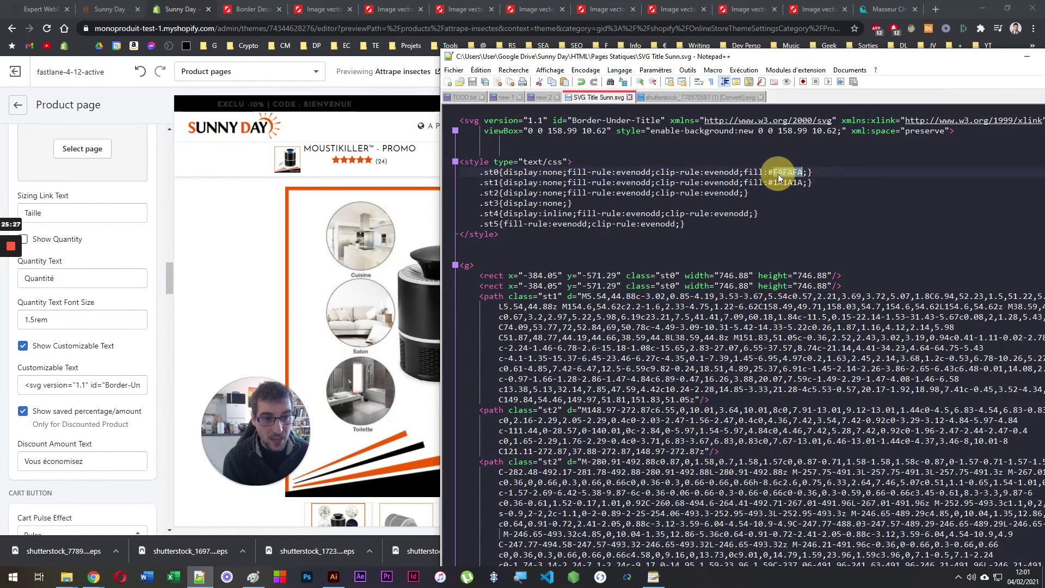
{"action": "double_click", "coordinate": [788, 183]}
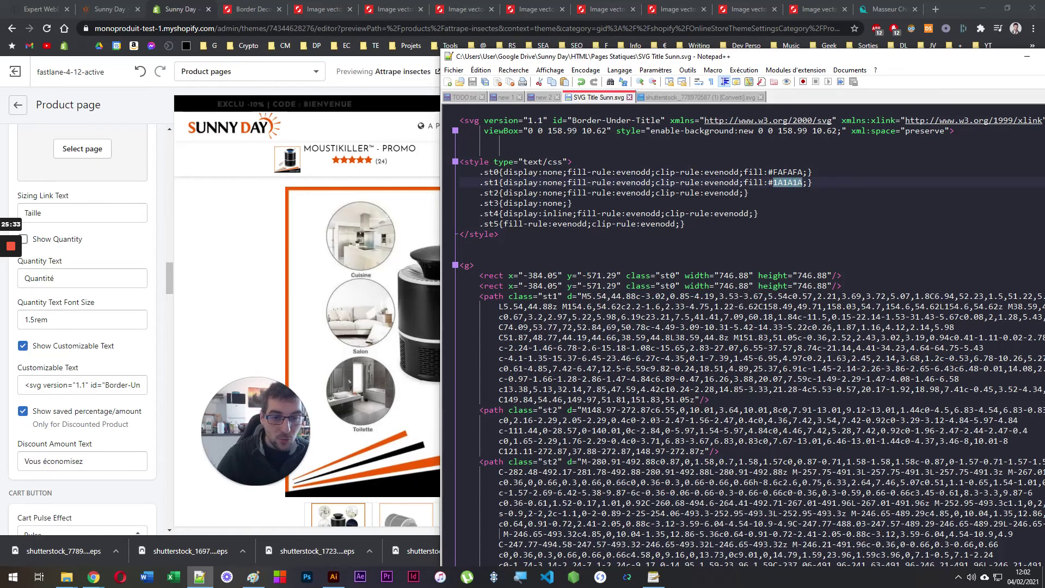
{"action": "left_click", "coordinate": [746, 193]}
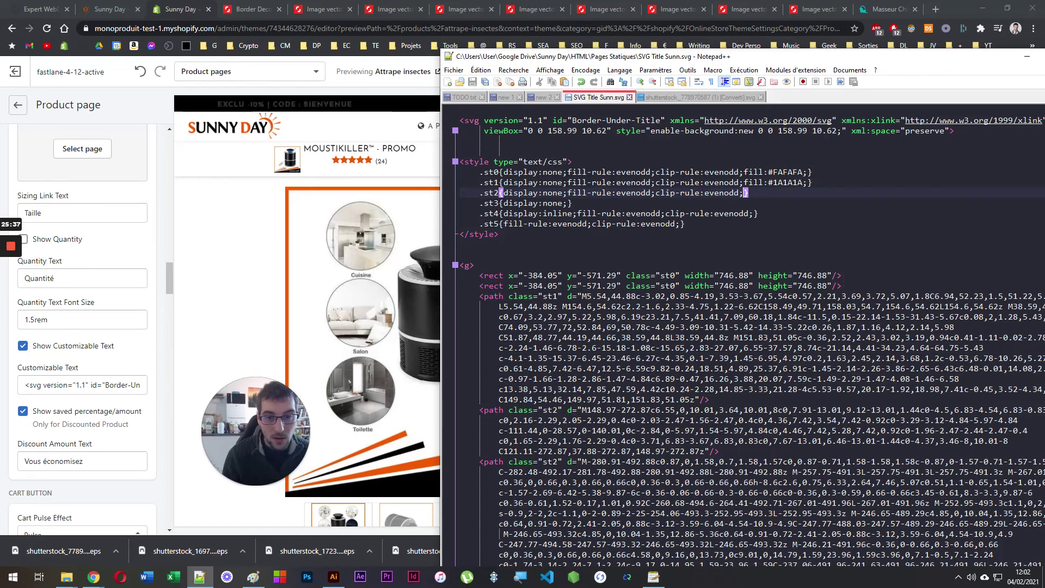
{"action": "double_click", "coordinate": [491, 203]}
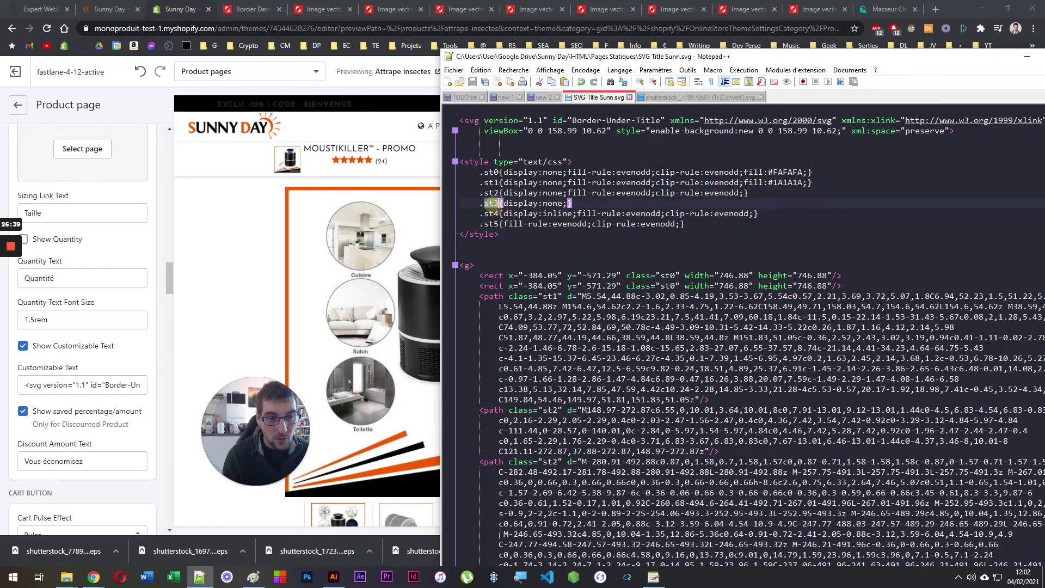
{"action": "left_click_drag", "start_coordinate": [744, 183], "coordinate": [801, 183]}
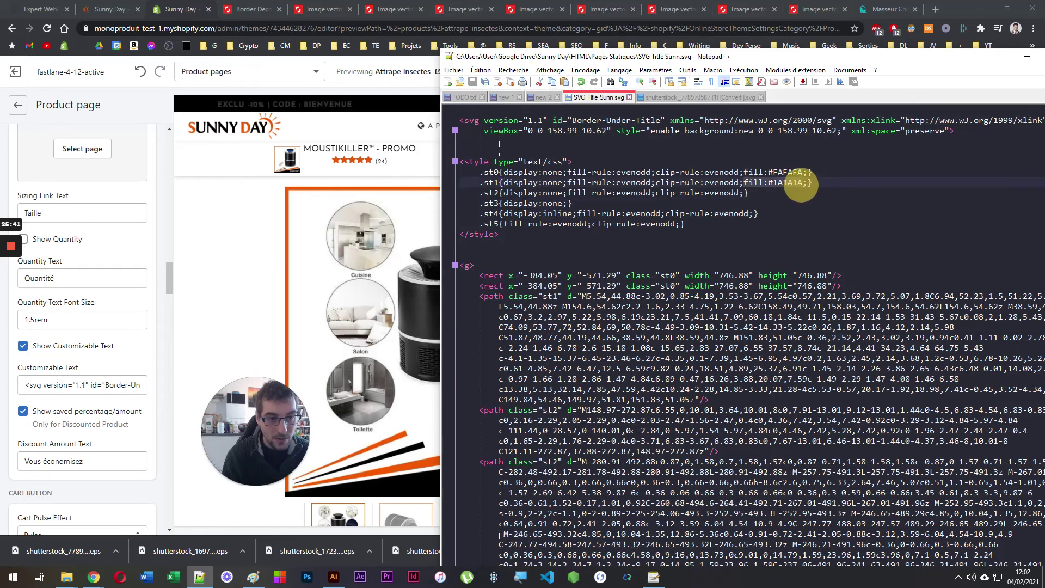
{"action": "left_click", "coordinate": [232, 264]}
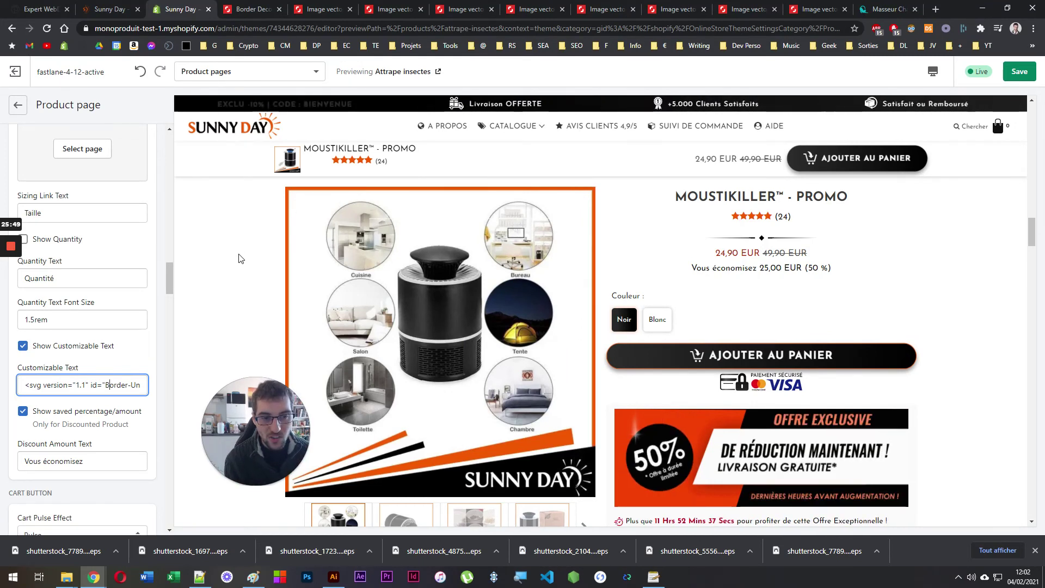
{"action": "scroll", "coordinate": [239, 258], "scroll_direction": "up", "scroll_amount": 5}
{"action": "scroll", "coordinate": [241, 258], "scroll_direction": "up", "scroll_amount": 5}
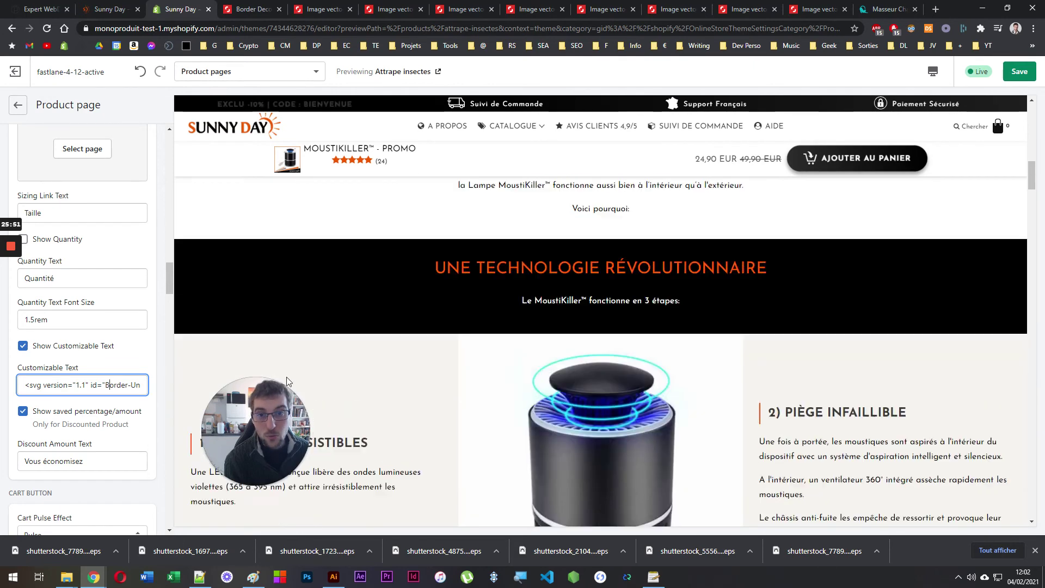
Compare the border class and the Border-Under-Title id across the CSS, HTML template and SVG documents in Notepad++
{"action": "left_click", "coordinate": [200, 577]}
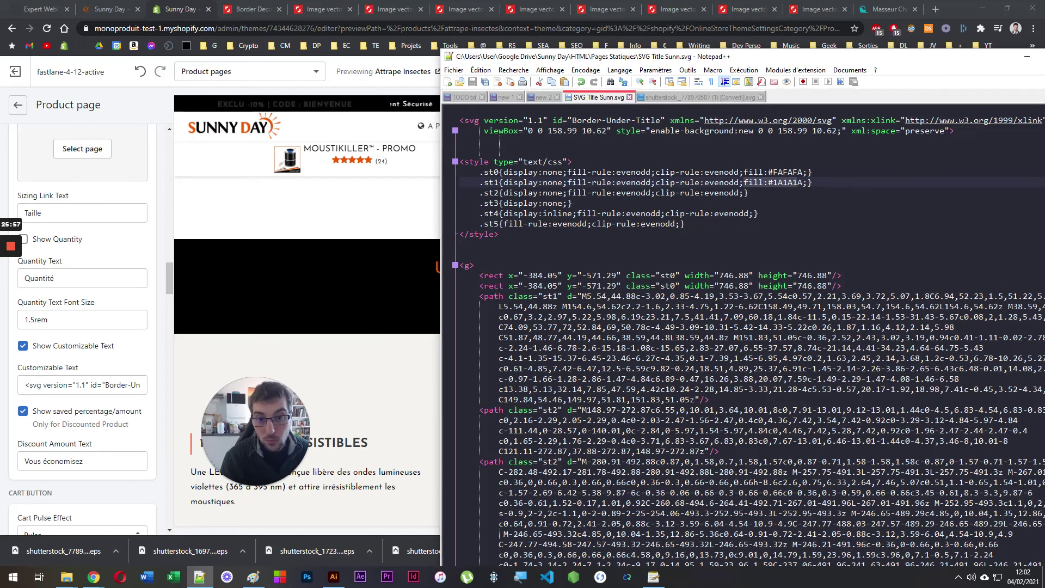
{"action": "left_click", "coordinate": [504, 97]}
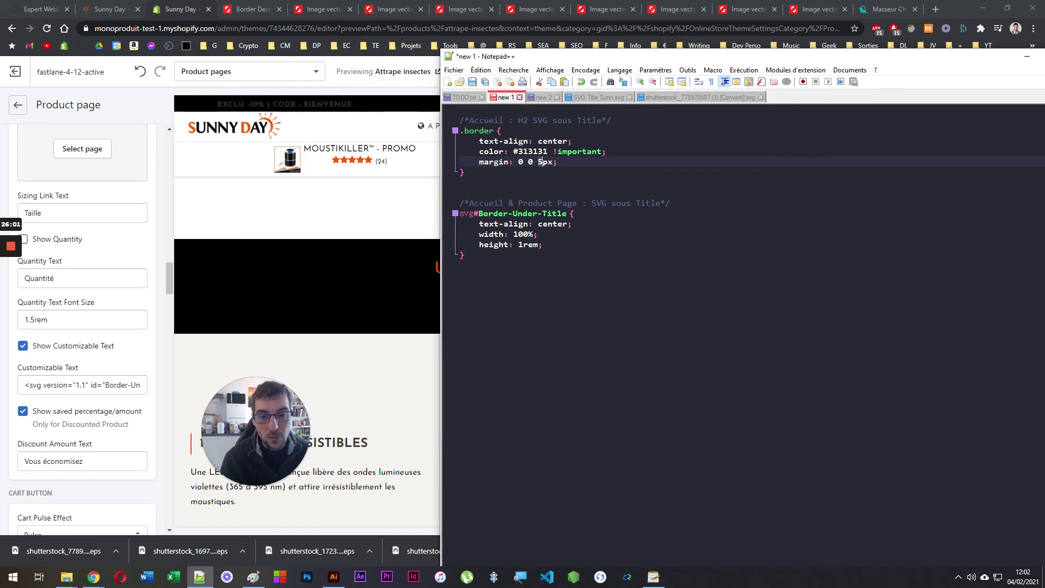
{"action": "left_click", "coordinate": [479, 214]}
{"action": "left_click", "coordinate": [569, 213]}
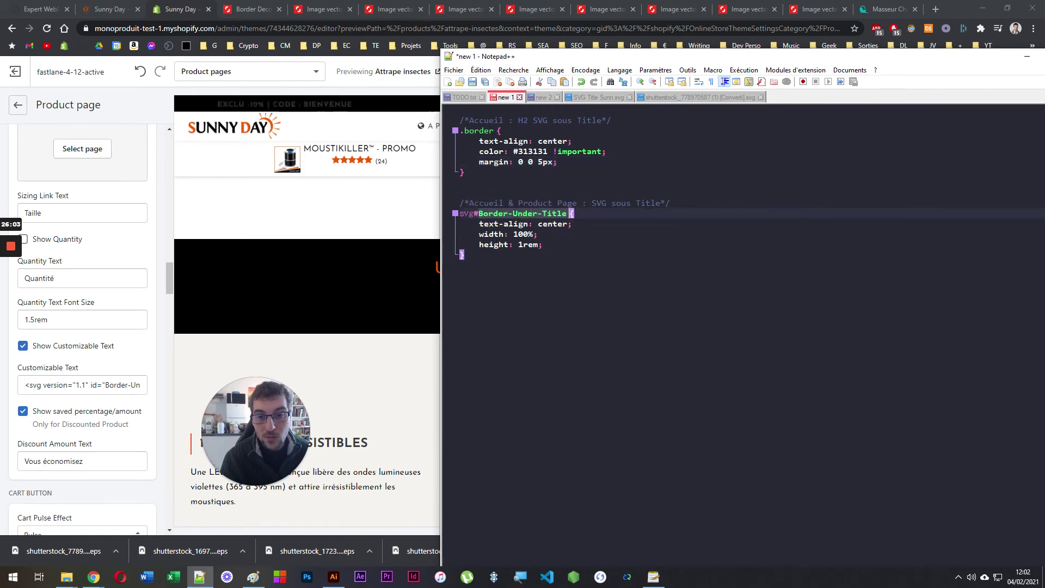
{"action": "left_click", "coordinate": [480, 131]}
{"action": "left_click", "coordinate": [482, 203]}
{"action": "left_click", "coordinate": [466, 131]}
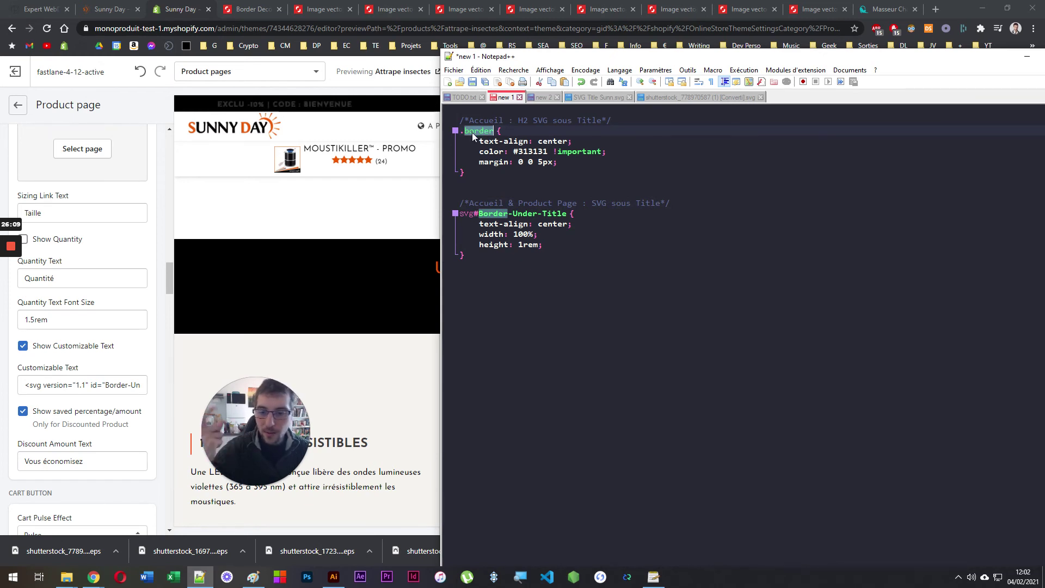
{"action": "left_click", "coordinate": [544, 96]}
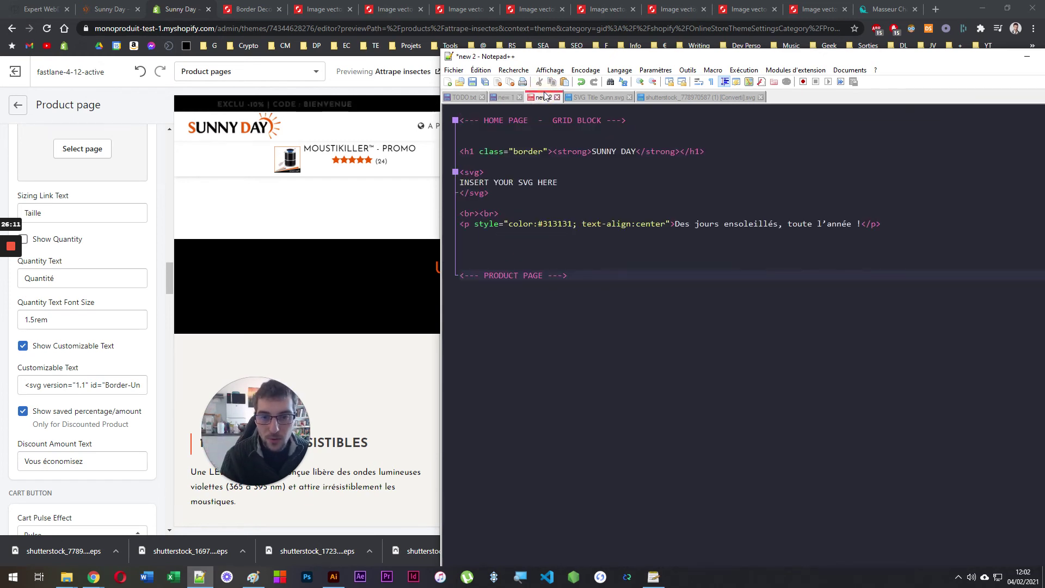
{"action": "double_click", "coordinate": [527, 152]}
{"action": "left_click", "coordinate": [577, 96]}
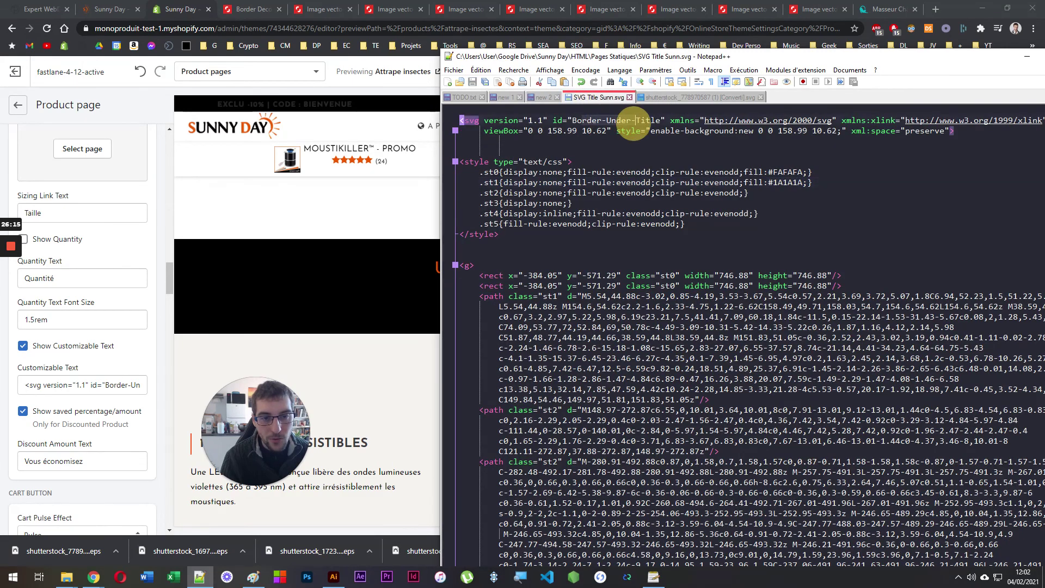
Rename the CSS selectors to .border1 and svg#Border-Under-Title1 in the new 1 document
{"action": "left_click", "coordinate": [504, 97]}
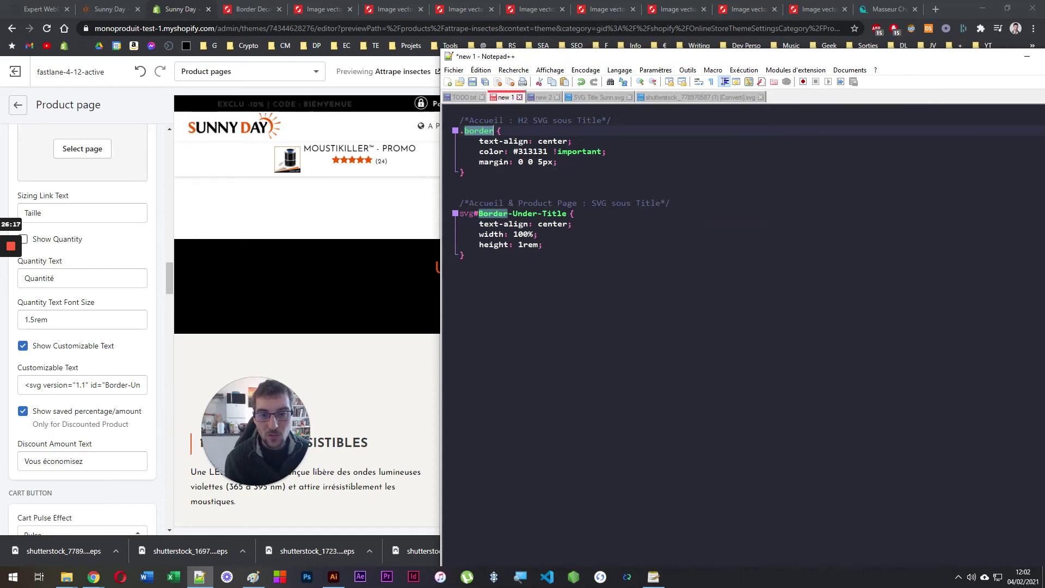
{"action": "left_click", "coordinate": [496, 130]}
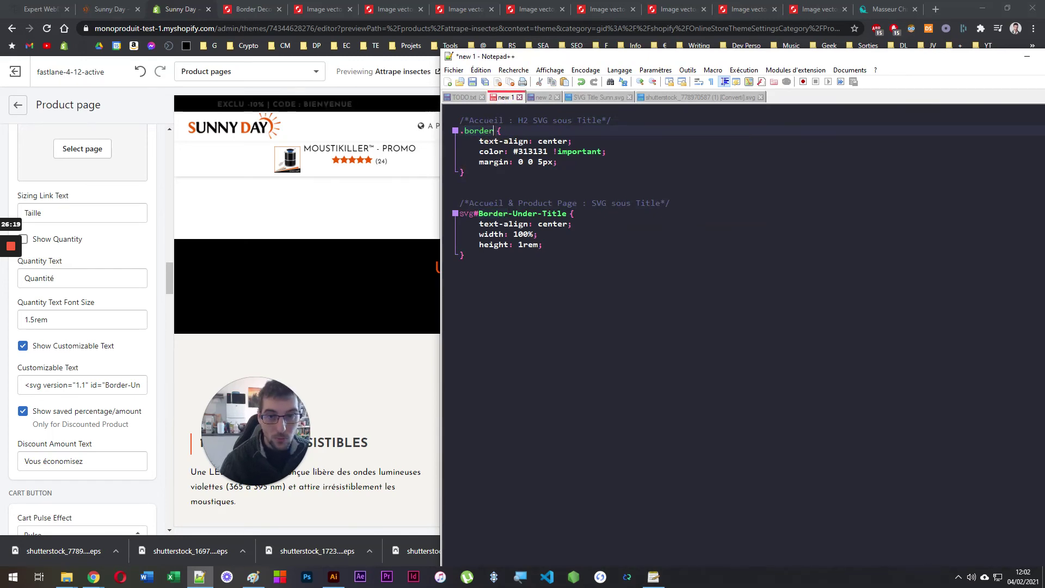
{"action": "left_click", "coordinate": [571, 213]}
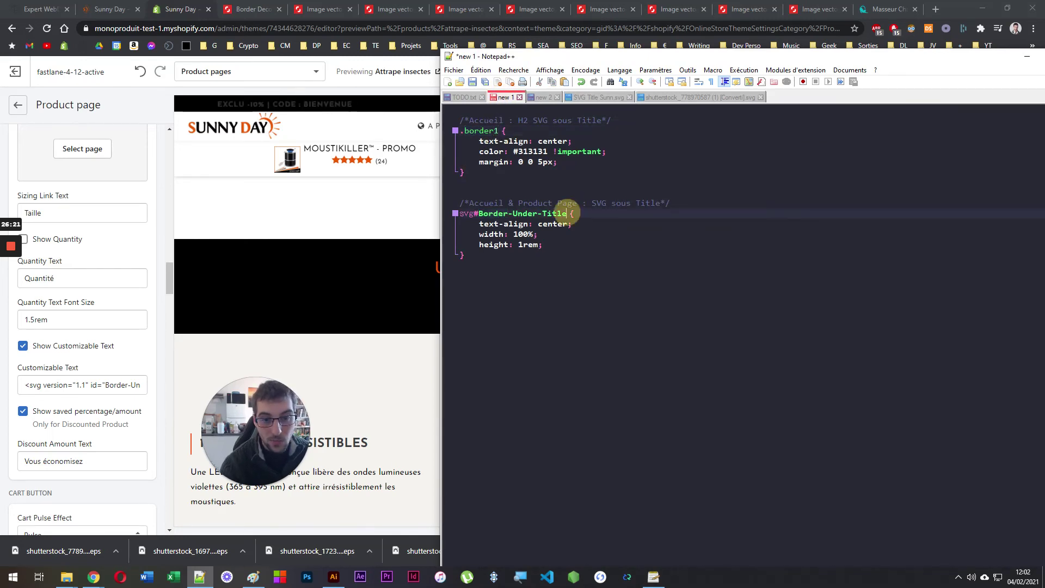
{"action": "type", "text": "1"}
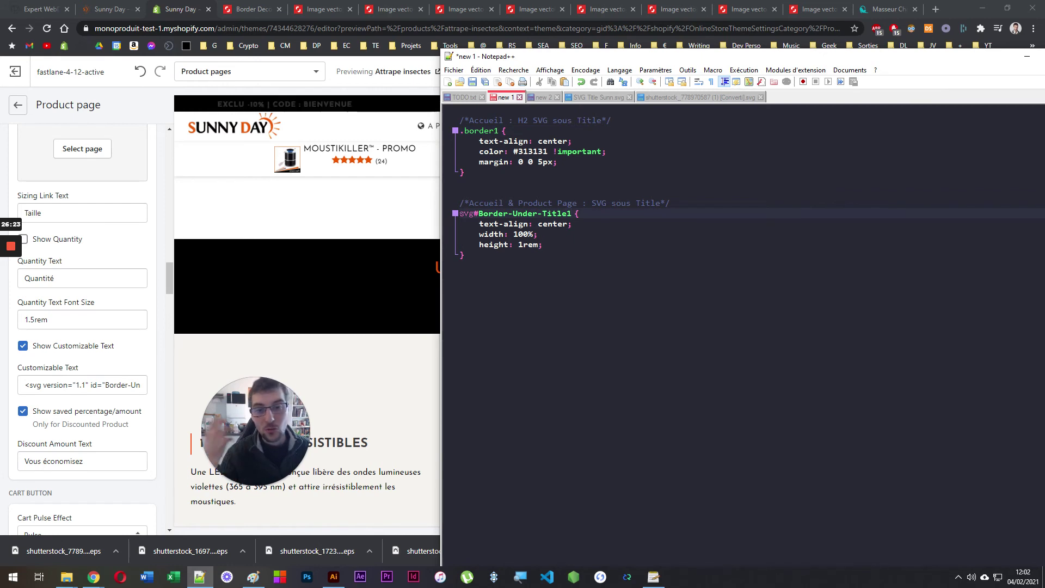
Remove the 1 suffix from both CSS selectors, leaving .border and svg#Border-Under-Title
{"action": "left_click_drag", "start_coordinate": [466, 255], "coordinate": [428, 134]}
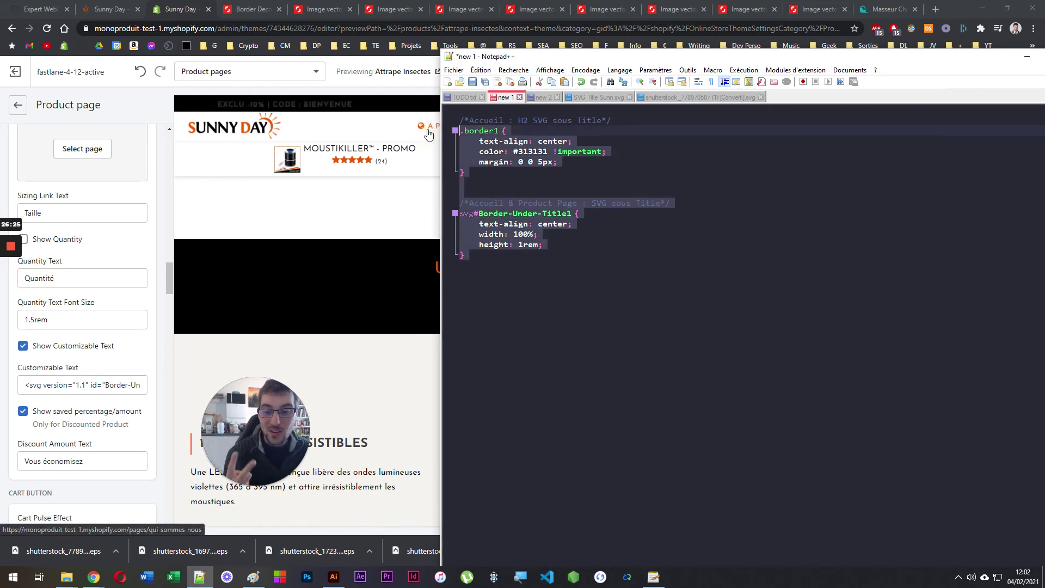
{"action": "left_click", "coordinate": [502, 131]}
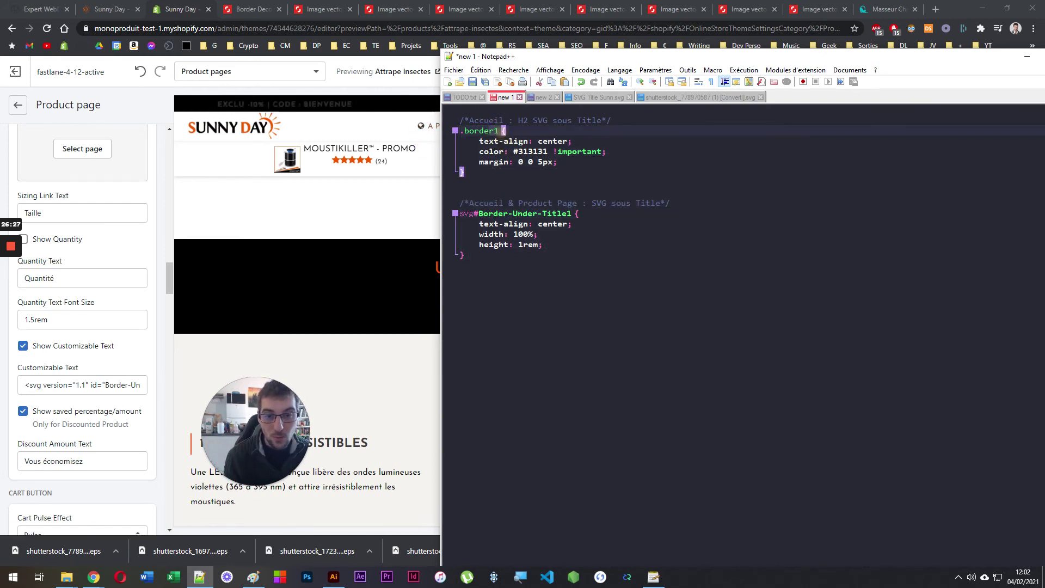
{"action": "key", "text": "BackSpace"}
{"action": "left_click", "coordinate": [572, 213]}
{"action": "key", "text": "BackSpace"}
{"action": "left_click", "coordinate": [505, 301]}
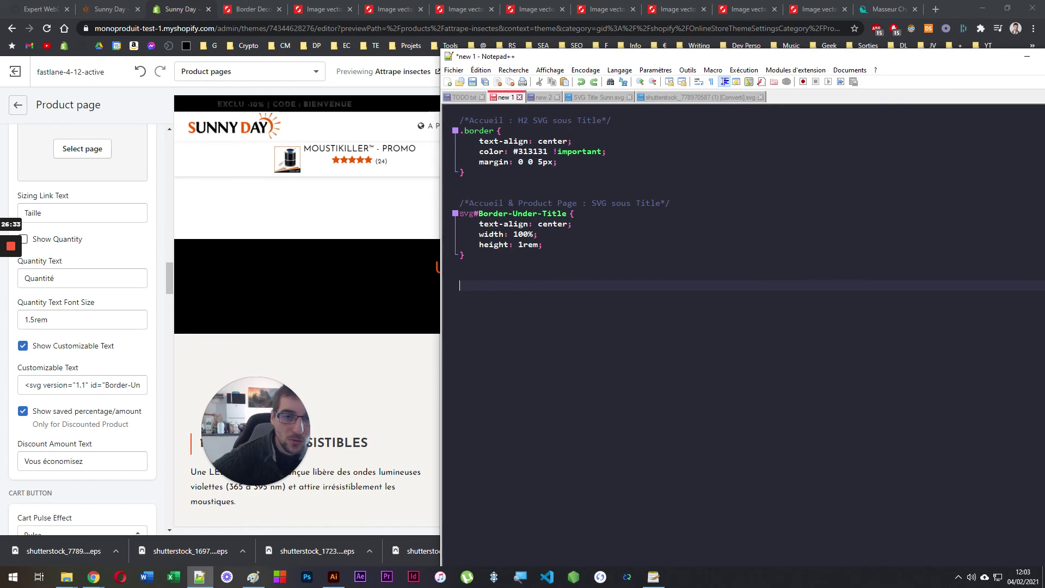
Highlight the id attribute in the opening svg tag of SVG Title Sunn.svg
{"action": "left_click", "coordinate": [589, 98]}
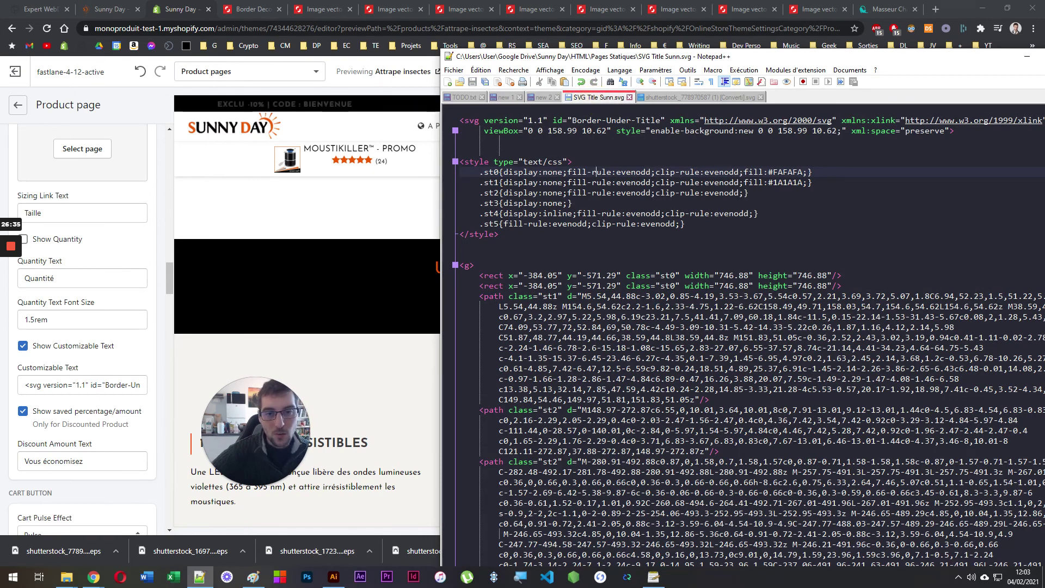
{"action": "left_click", "coordinate": [554, 119]}
{"action": "double_click", "coordinate": [556, 120]}
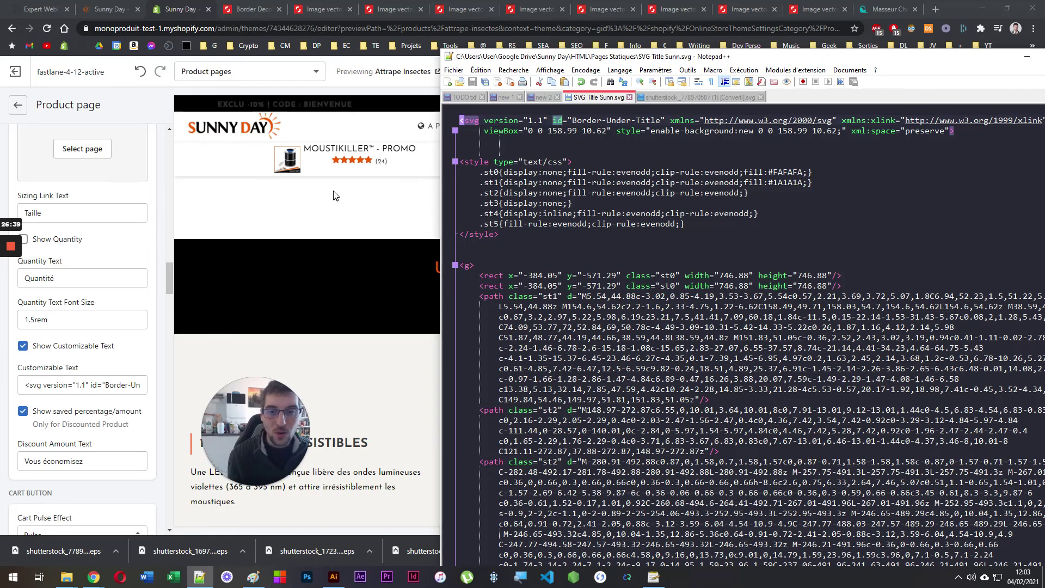
Switch back to Chrome and enter the creator's personal m.me Messenger address in a new browser tab
{"action": "left_click", "coordinate": [327, 229]}
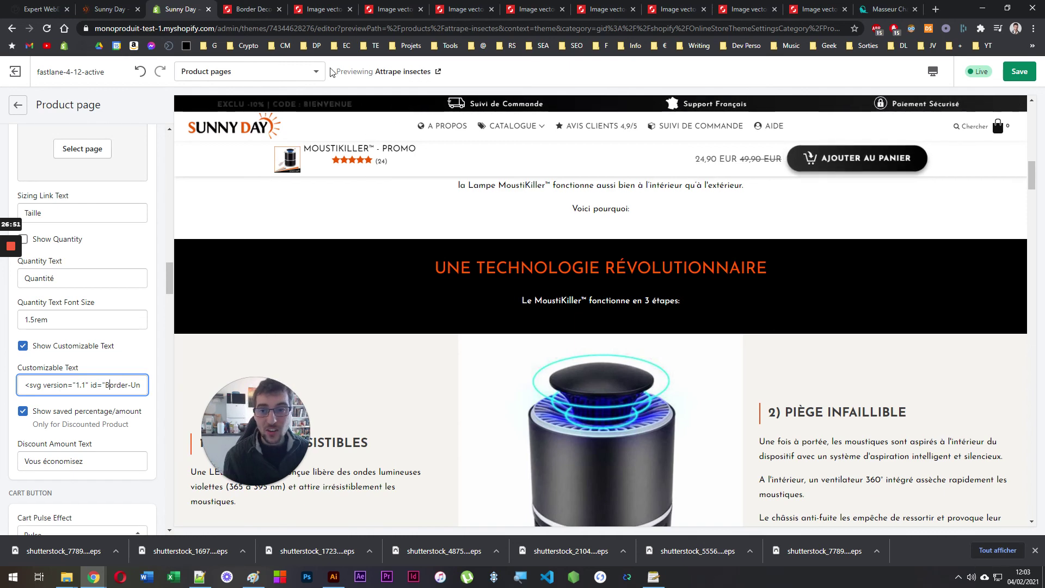
{"action": "left_click", "coordinate": [316, 45]}
{"action": "left_click", "coordinate": [936, 10]}
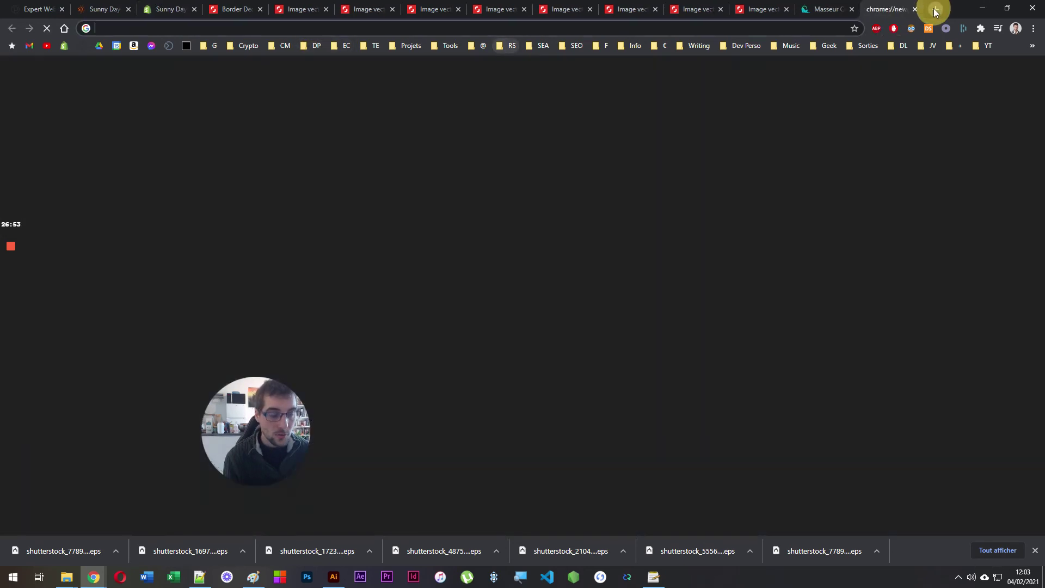
{"action": "type", "text": "m.me"}
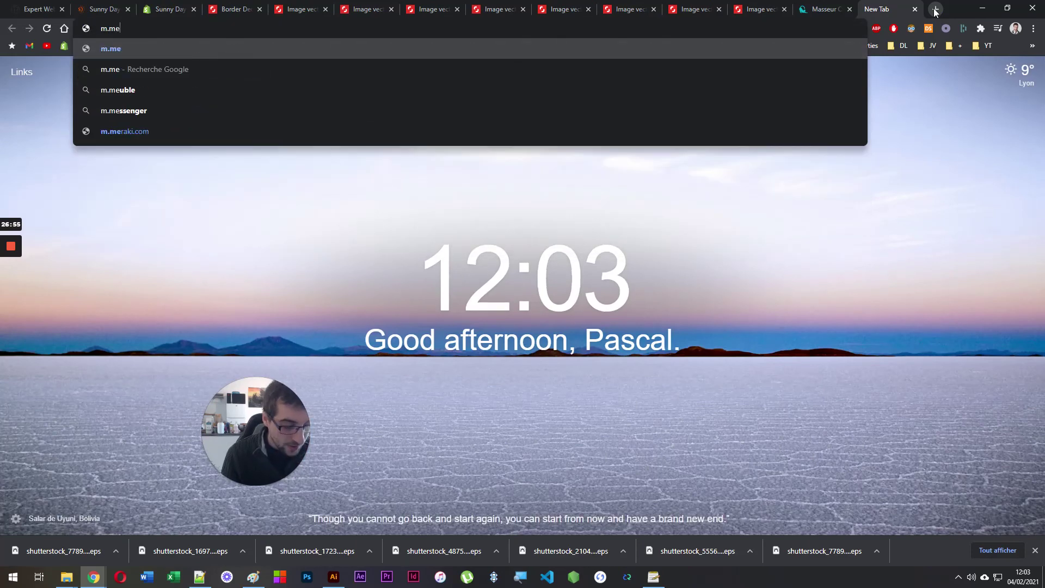
{"action": "type", "text": "/pascalfastlane"}
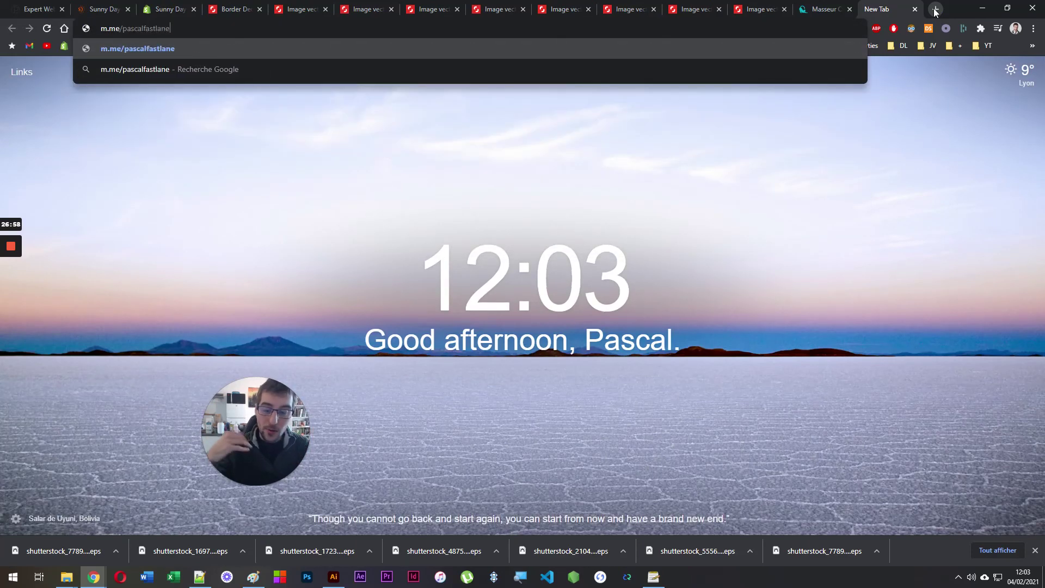
Open the creator's Messenger conversation from the entered address and send the message BORDER
{"action": "key", "text": "Return"}
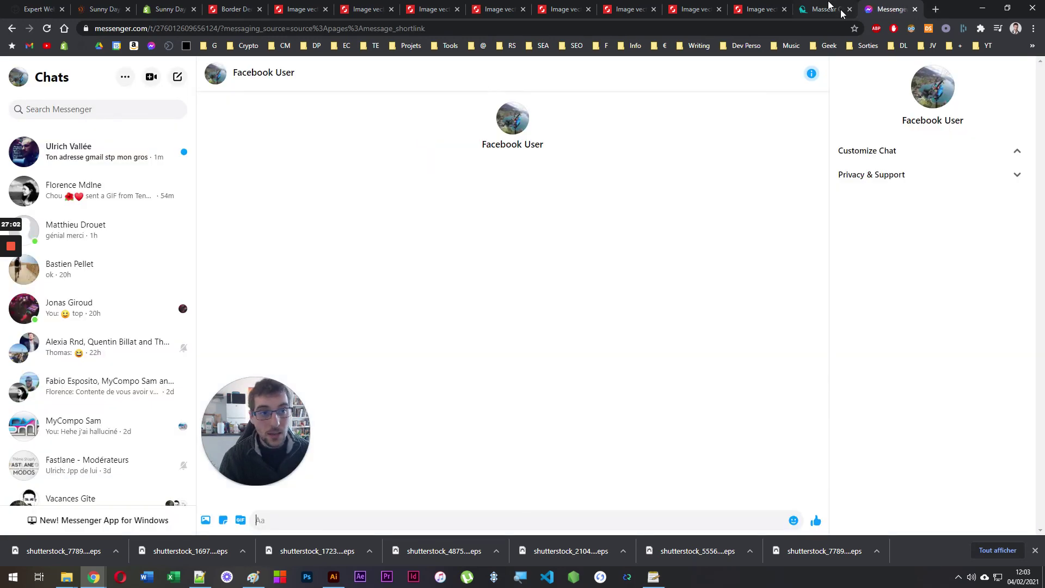
{"action": "left_click", "coordinate": [838, 10]}
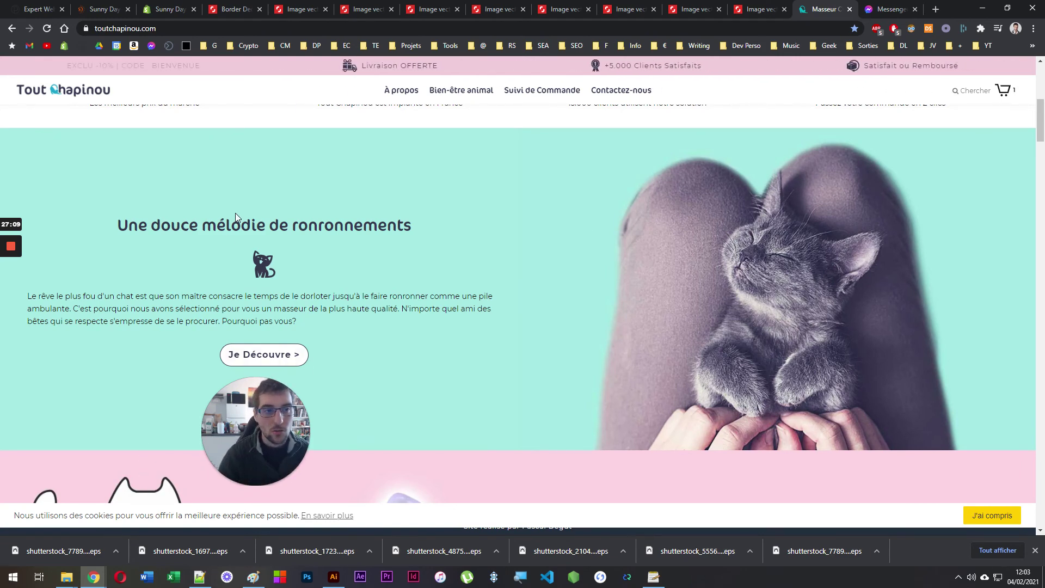
{"action": "left_click", "coordinate": [887, 9]}
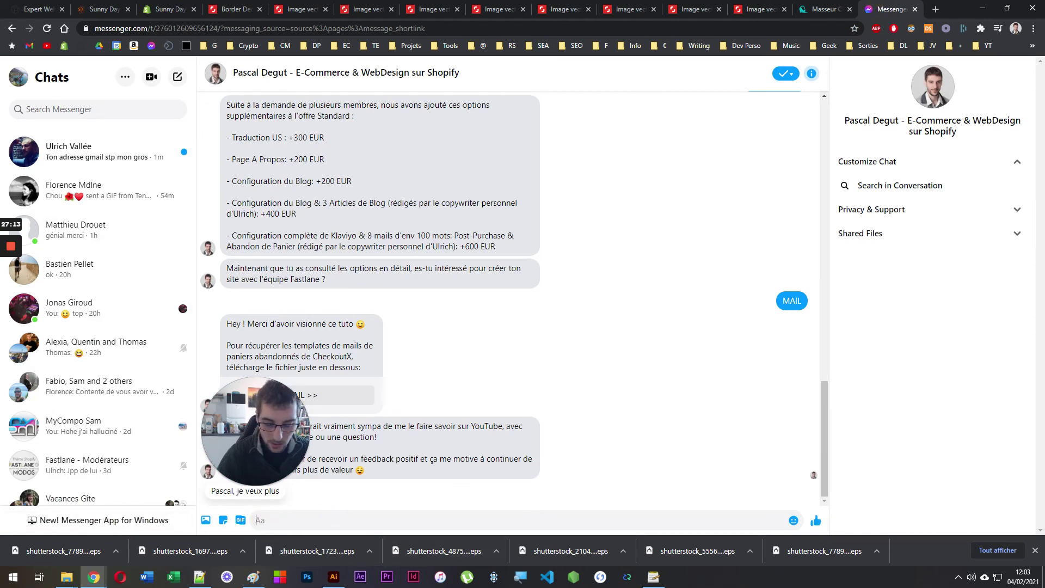
{"action": "type", "text": "BORDER"}
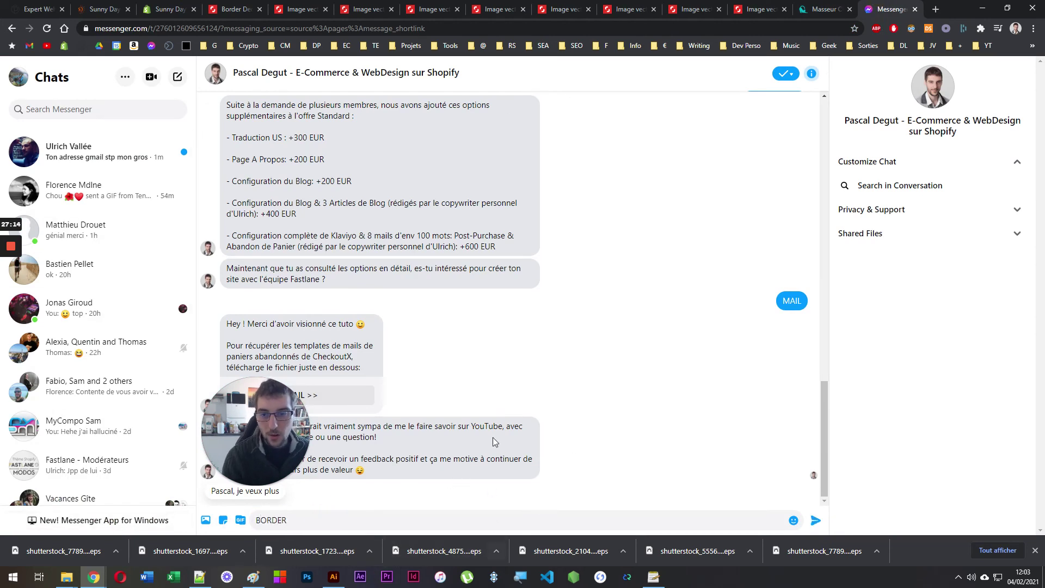
{"action": "key", "text": "Return"}
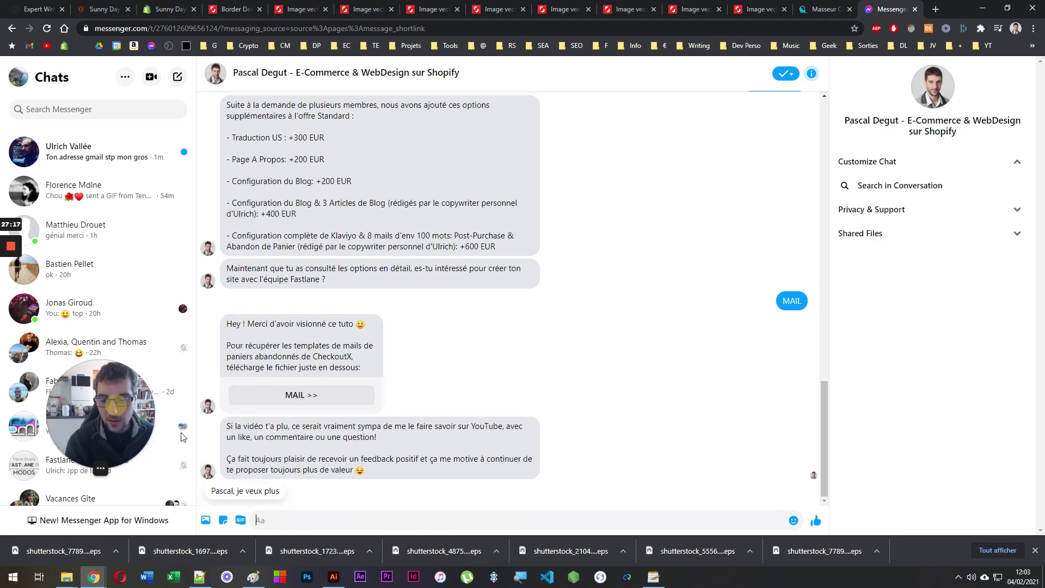
Highlight the automated reply to the earlier MAIL message in the conversation, from its greeting to the closing feedback note
{"action": "left_click", "coordinate": [786, 296]}
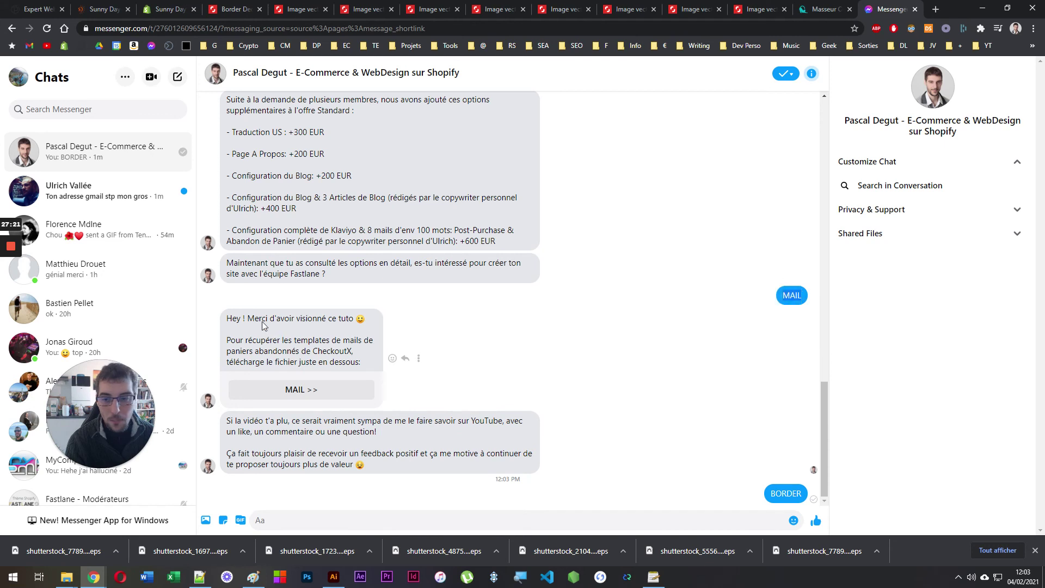
{"action": "left_click_drag", "start_coordinate": [228, 318], "coordinate": [479, 460]}
{"action": "left_click", "coordinate": [406, 468]}
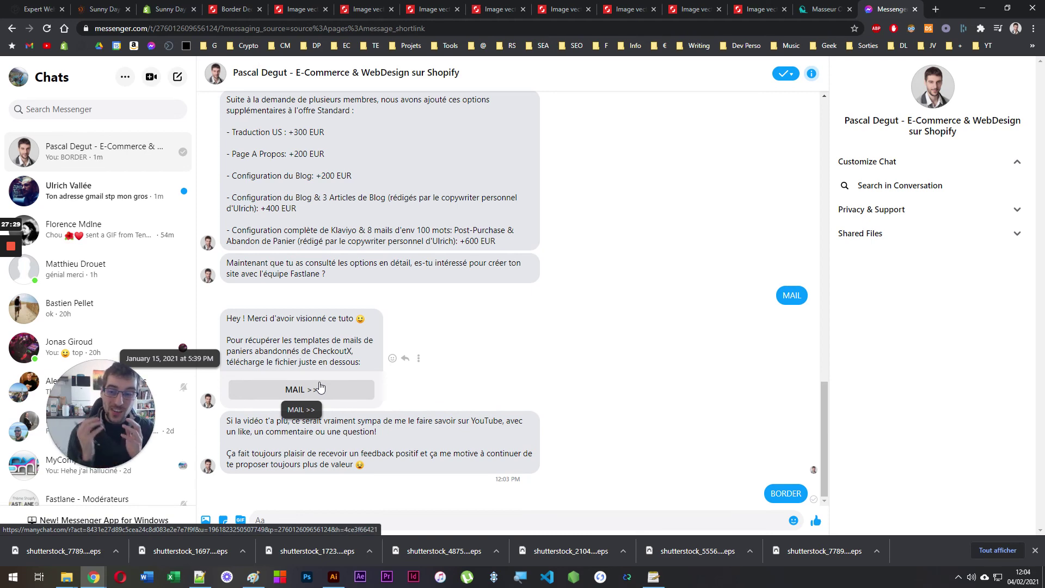
Revisit the toutchapinou.com page with the cat divider and the Messenger chat, ending on the Shutterstock short dividers image page
{"action": "left_click", "coordinate": [824, 9]}
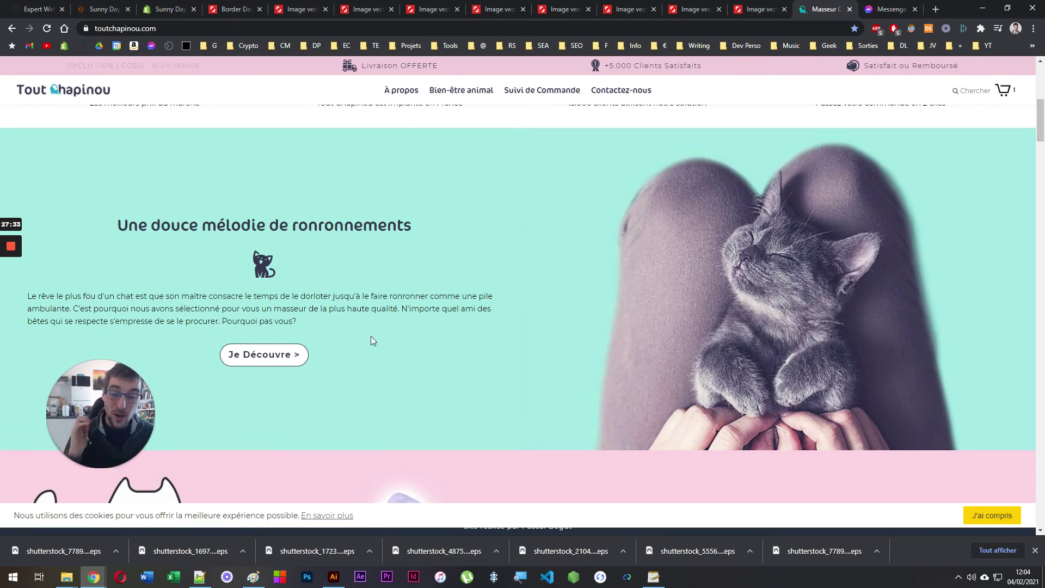
{"action": "left_click", "coordinate": [898, 9]}
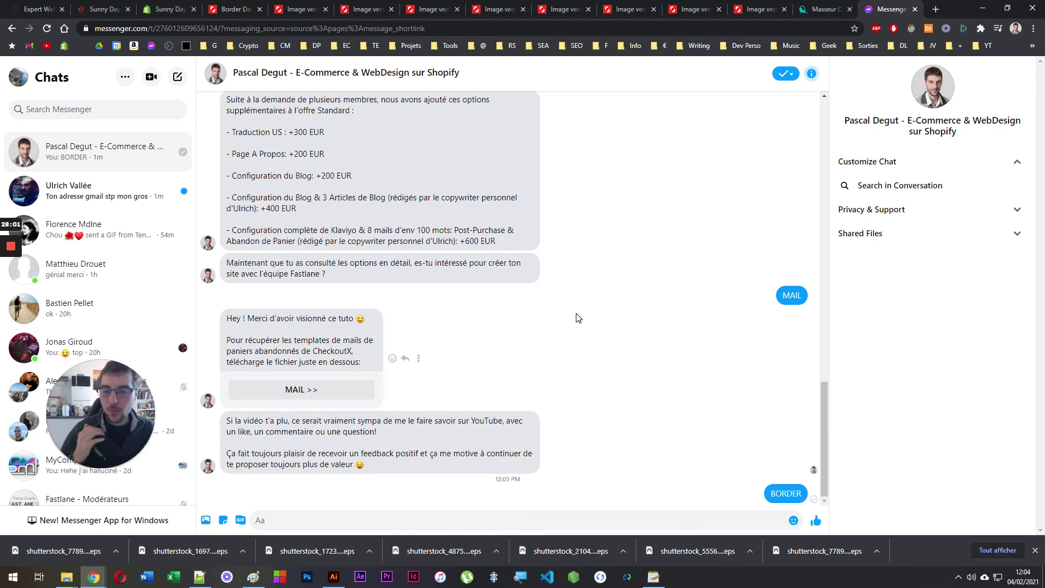
{"action": "left_click", "coordinate": [825, 9]}
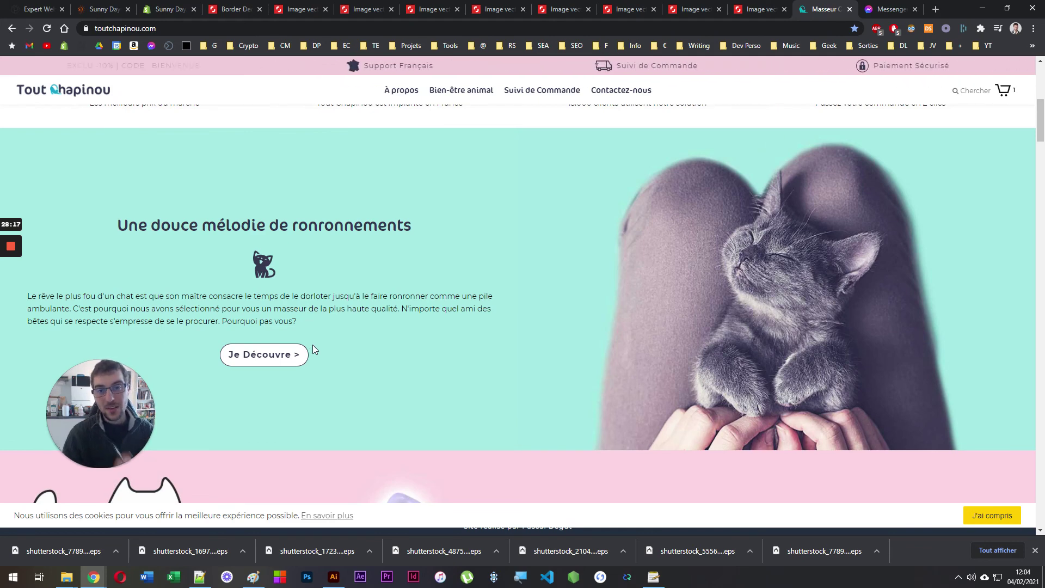
{"action": "left_click", "coordinate": [312, 8]}
{"action": "left_click", "coordinate": [215, 185]}
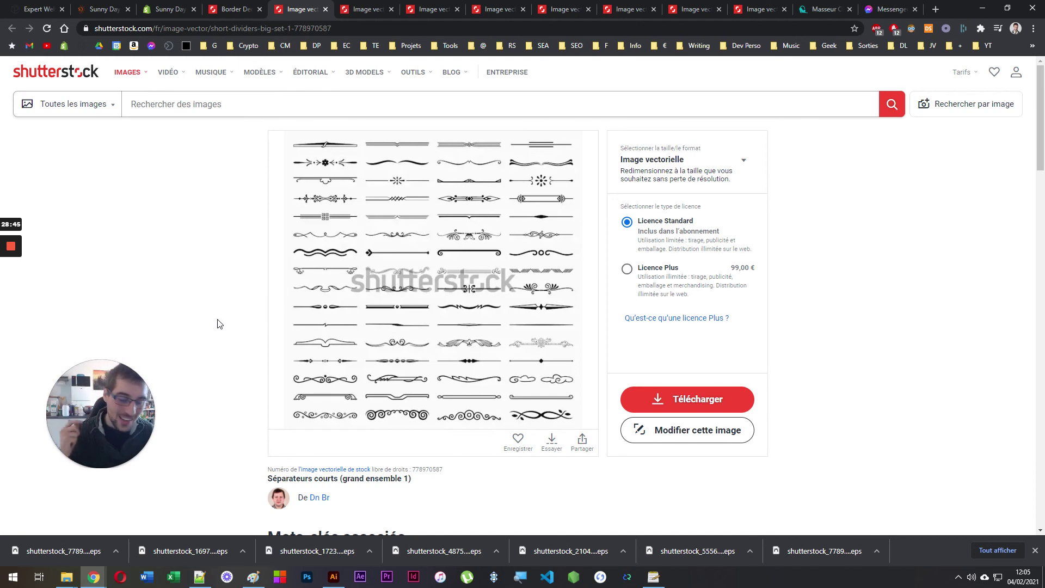
{"action": "mouse_move", "coordinate": [10, 265]}
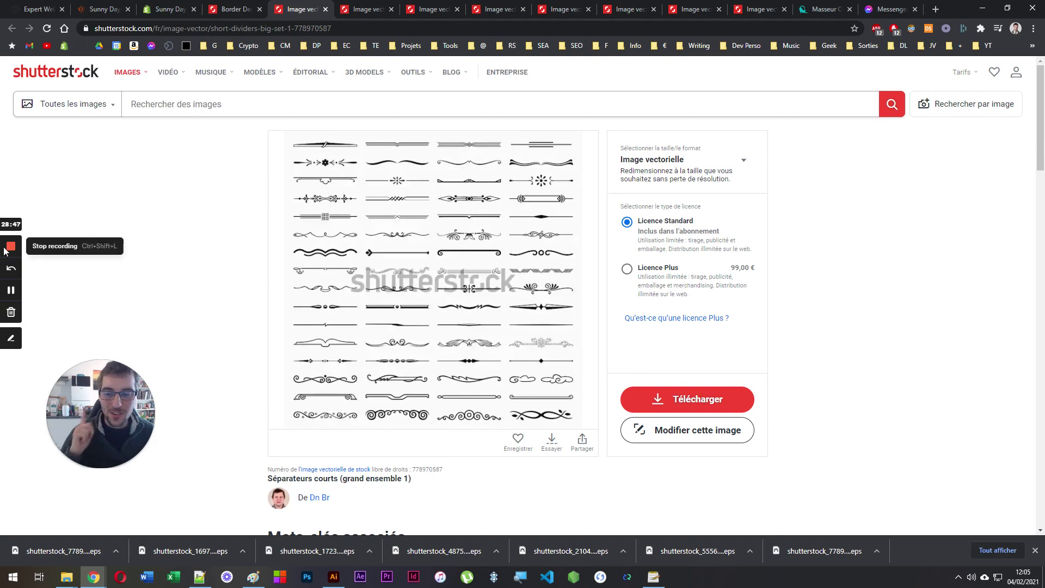